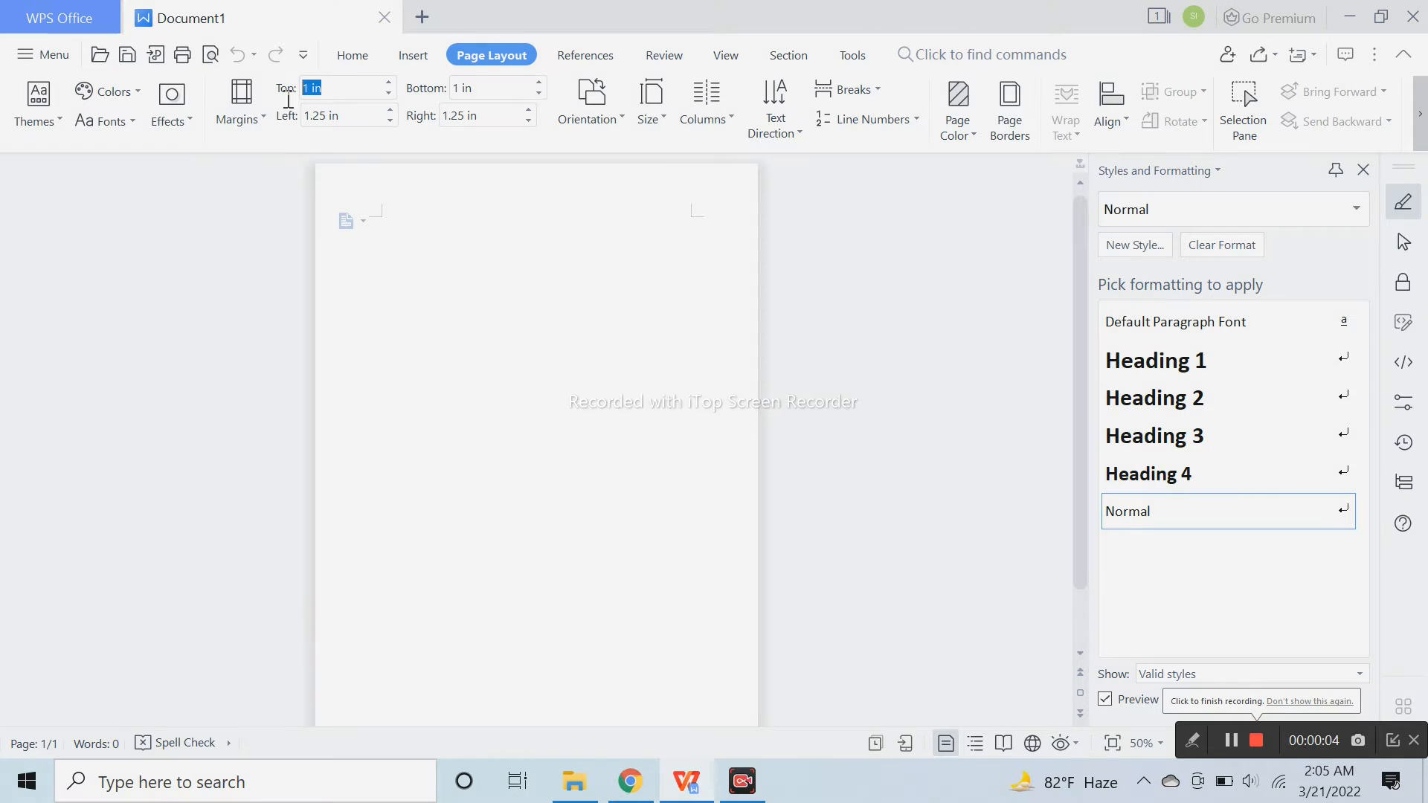
# Set the top, bottom, left and right page margins to 0 in
pyautogui.write('0')
pyautogui.moveTo(487, 88); pyautogui.dragTo(234, 131)
pyautogui.write('00')
pyautogui.click(467, 118)
pyautogui.moveTo(467, 120); pyautogui.dragTo(351, 121)
pyautogui.write('0')
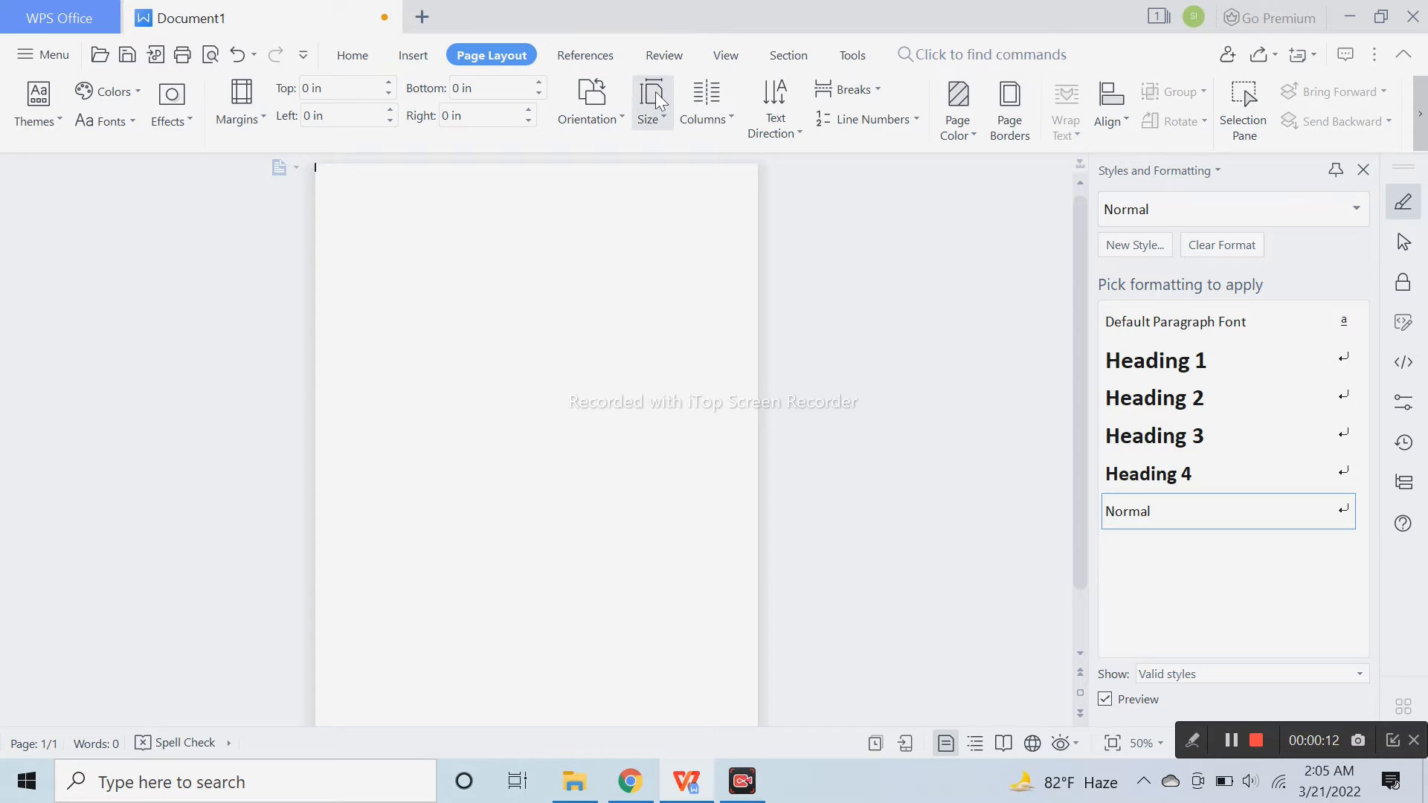
# Apply a gray page background, settling on a medium shade of the theme's light gray
pyautogui.click(951, 128)
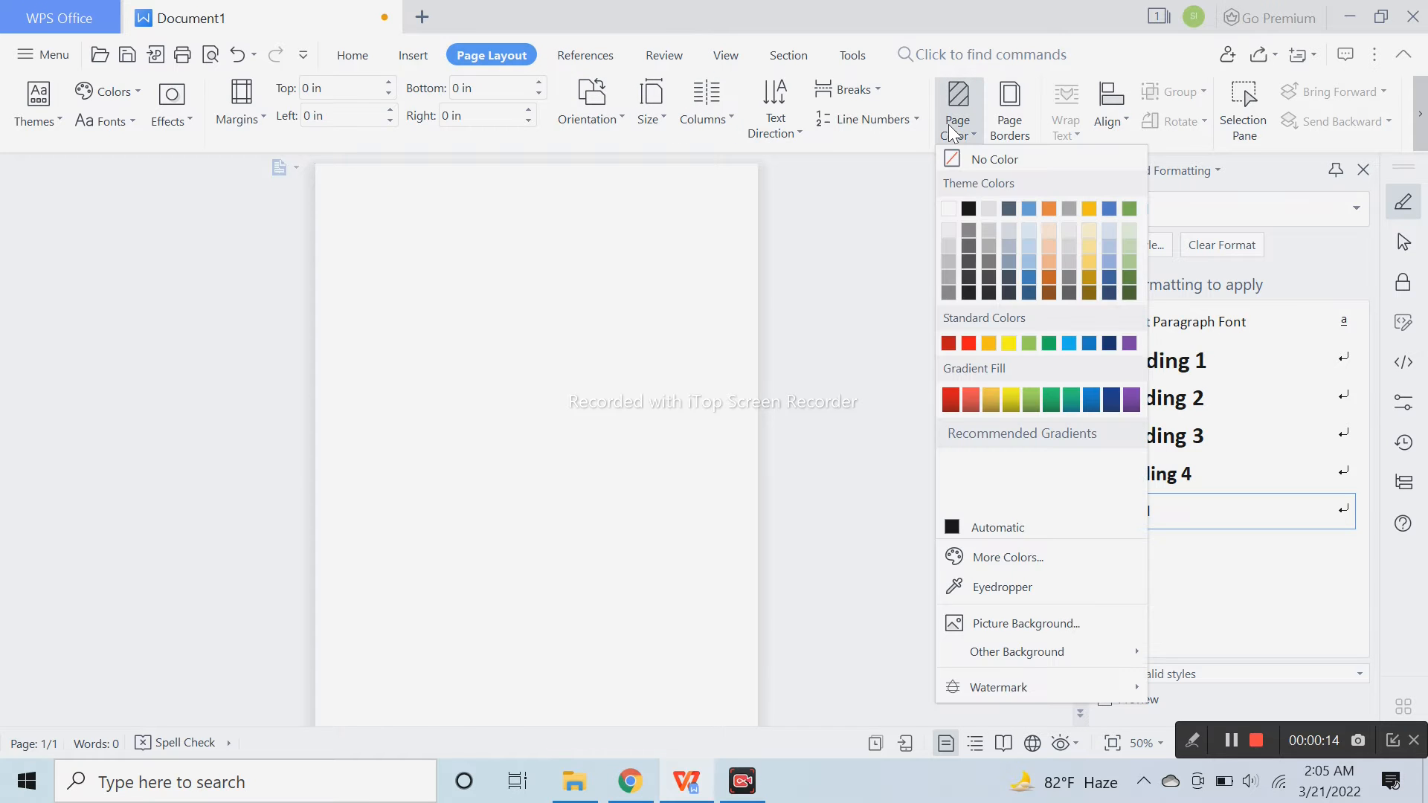
pyautogui.click(969, 230)
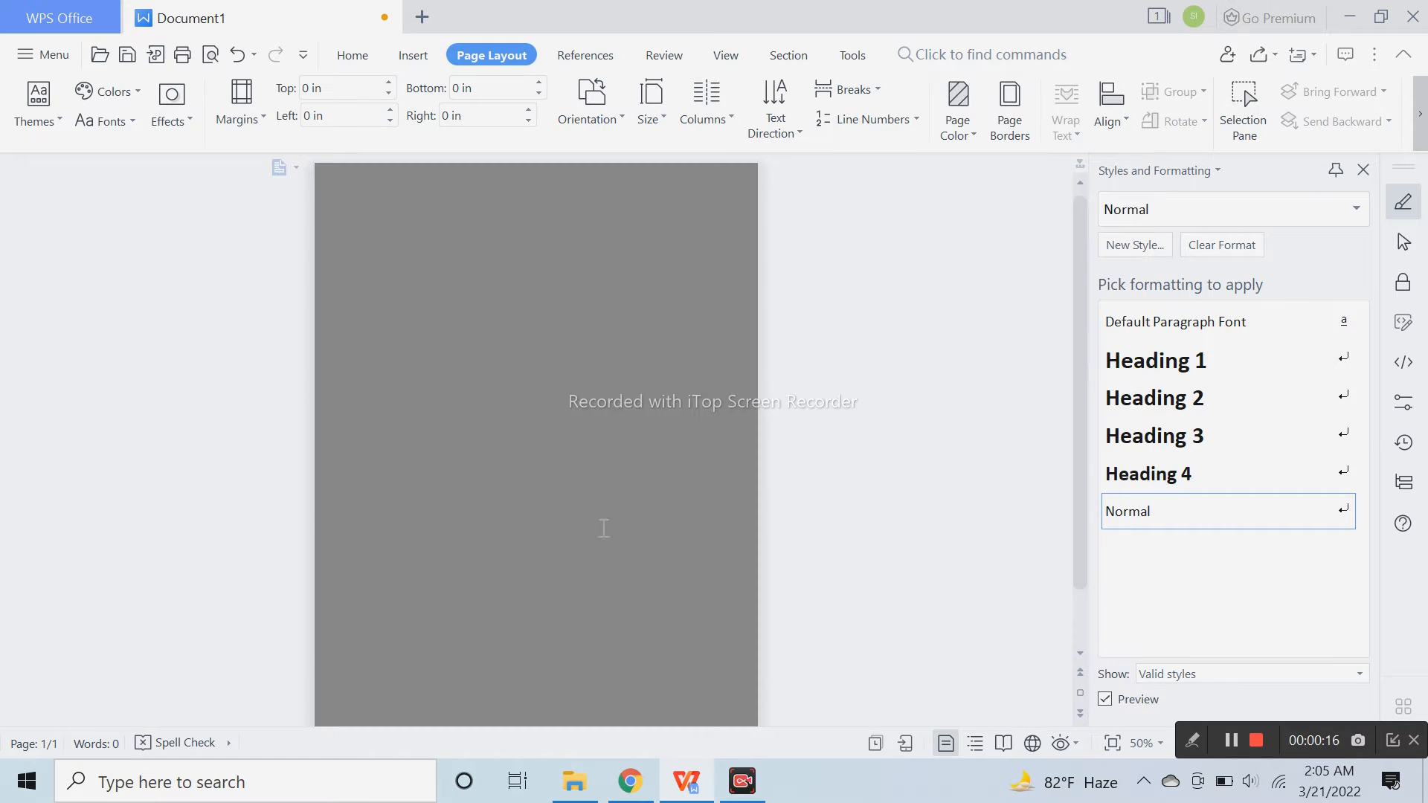
pyautogui.click(976, 129)
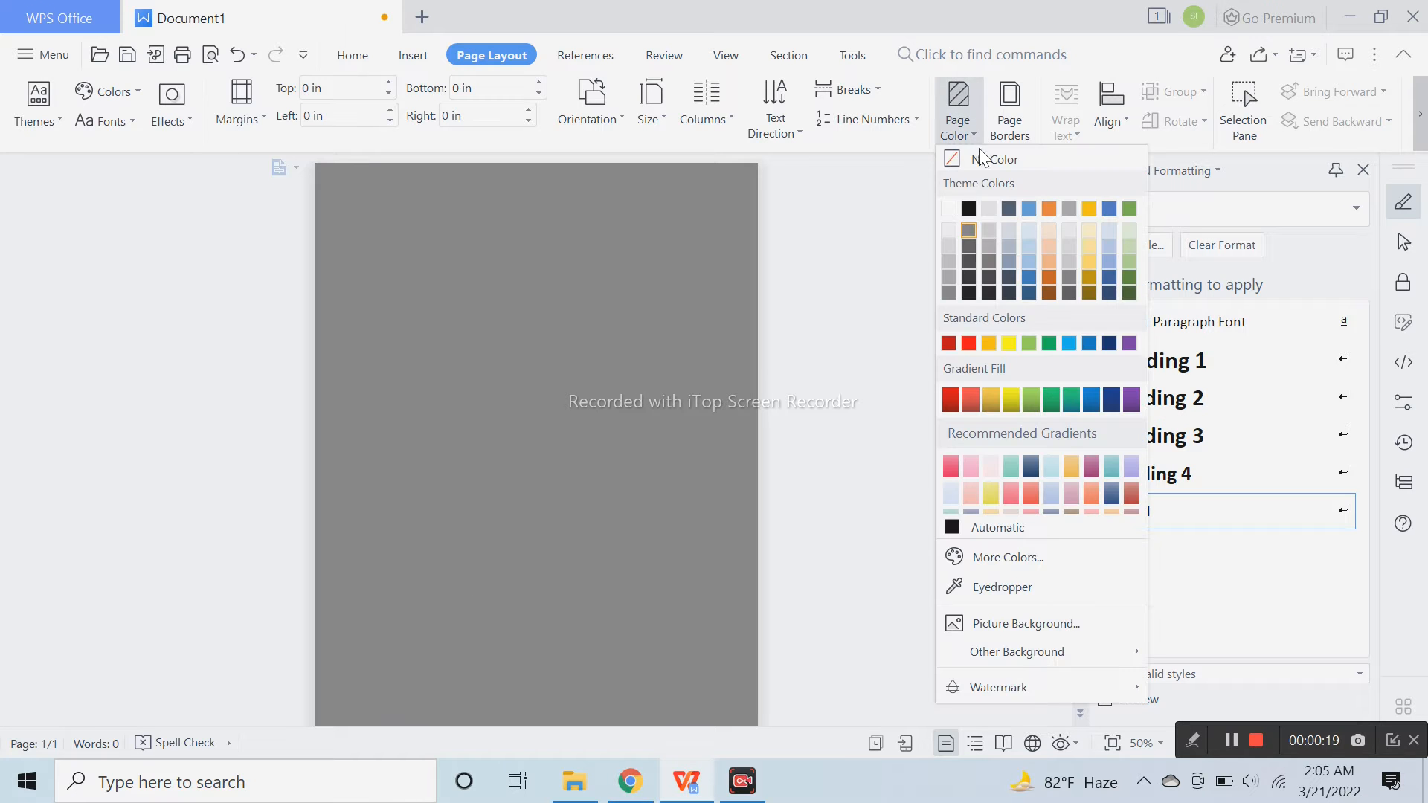
pyautogui.click(988, 262)
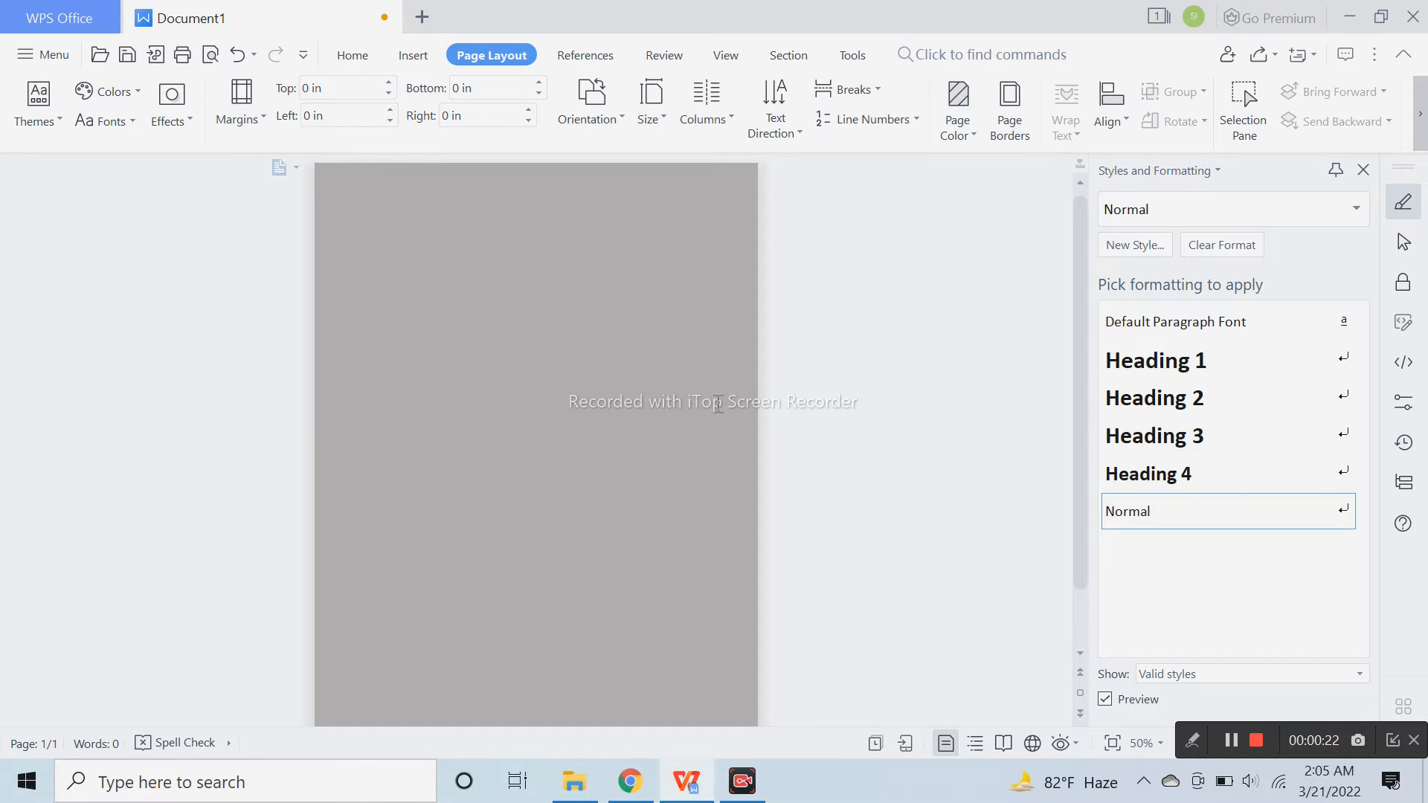
# Draw a rectangle slightly inside the page edges, about 11.28 in high and 7.79 in wide
pyautogui.click(348, 58)
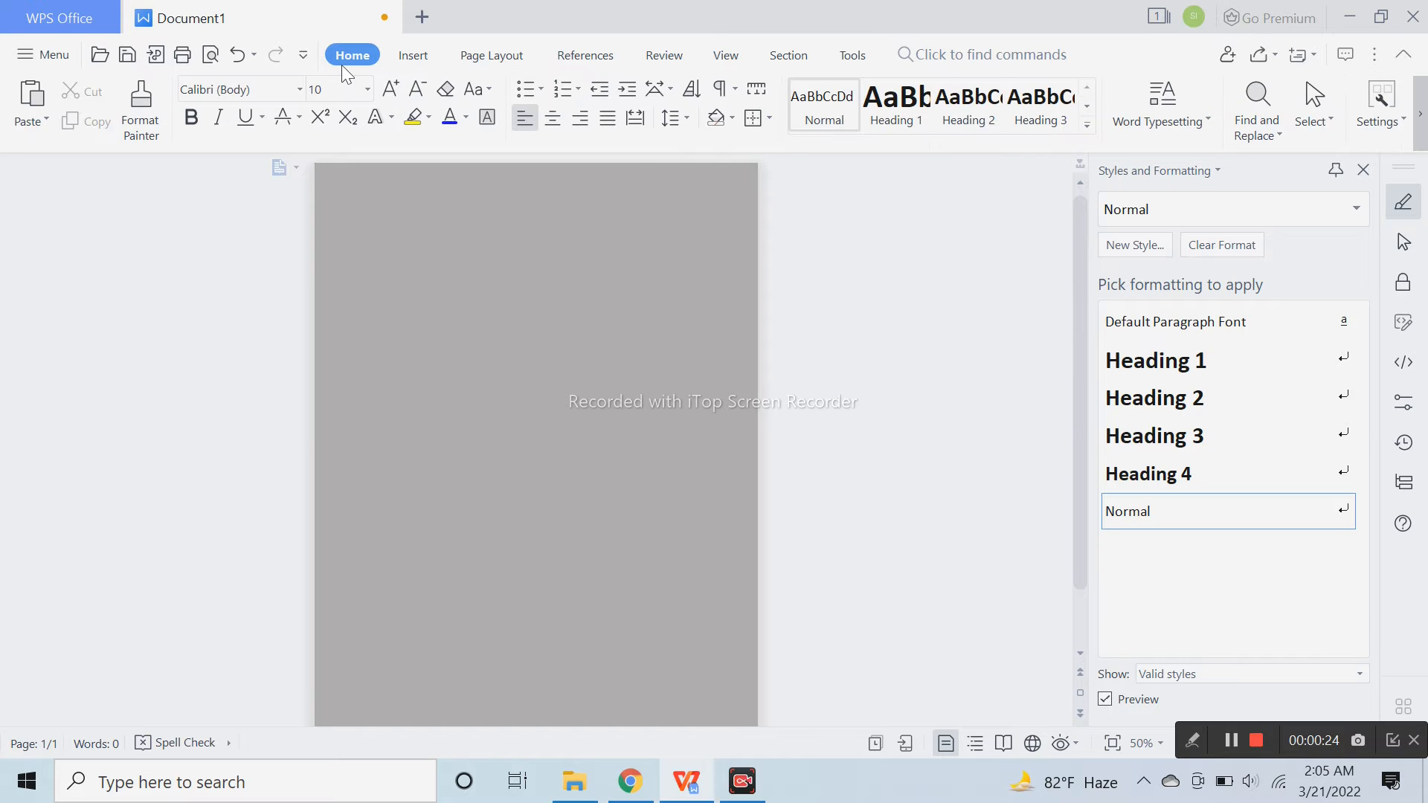
pyautogui.click(418, 54)
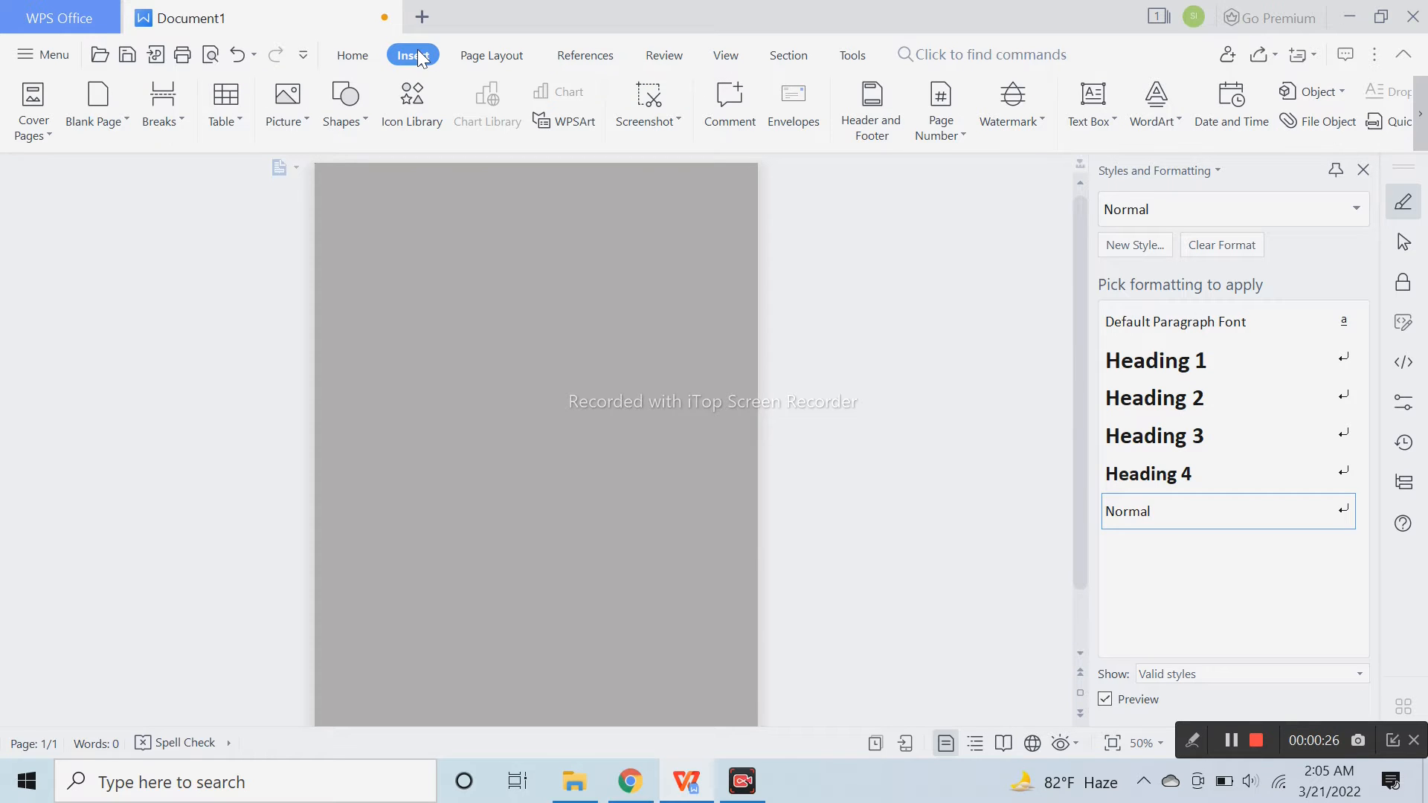
pyautogui.click(355, 120)
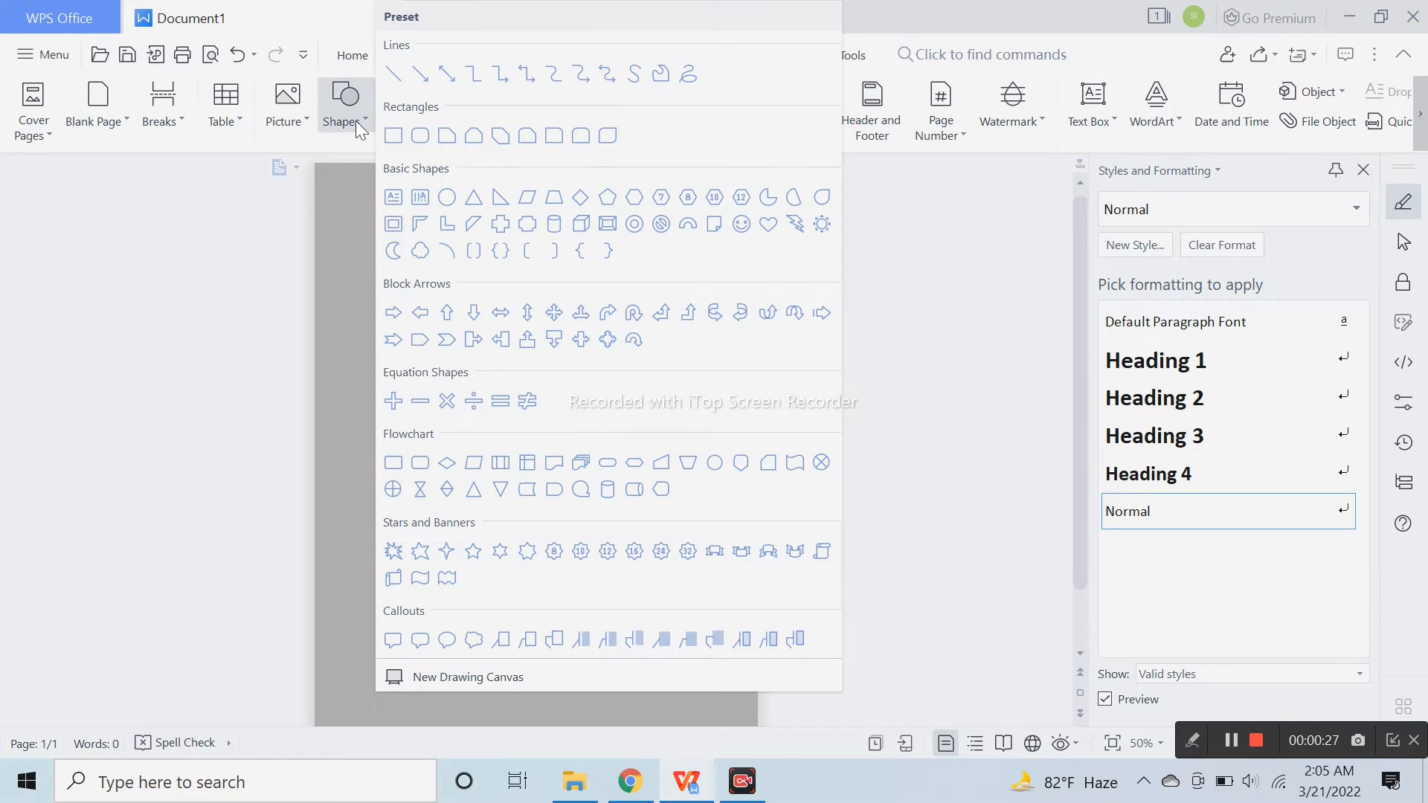
pyautogui.click(394, 137)
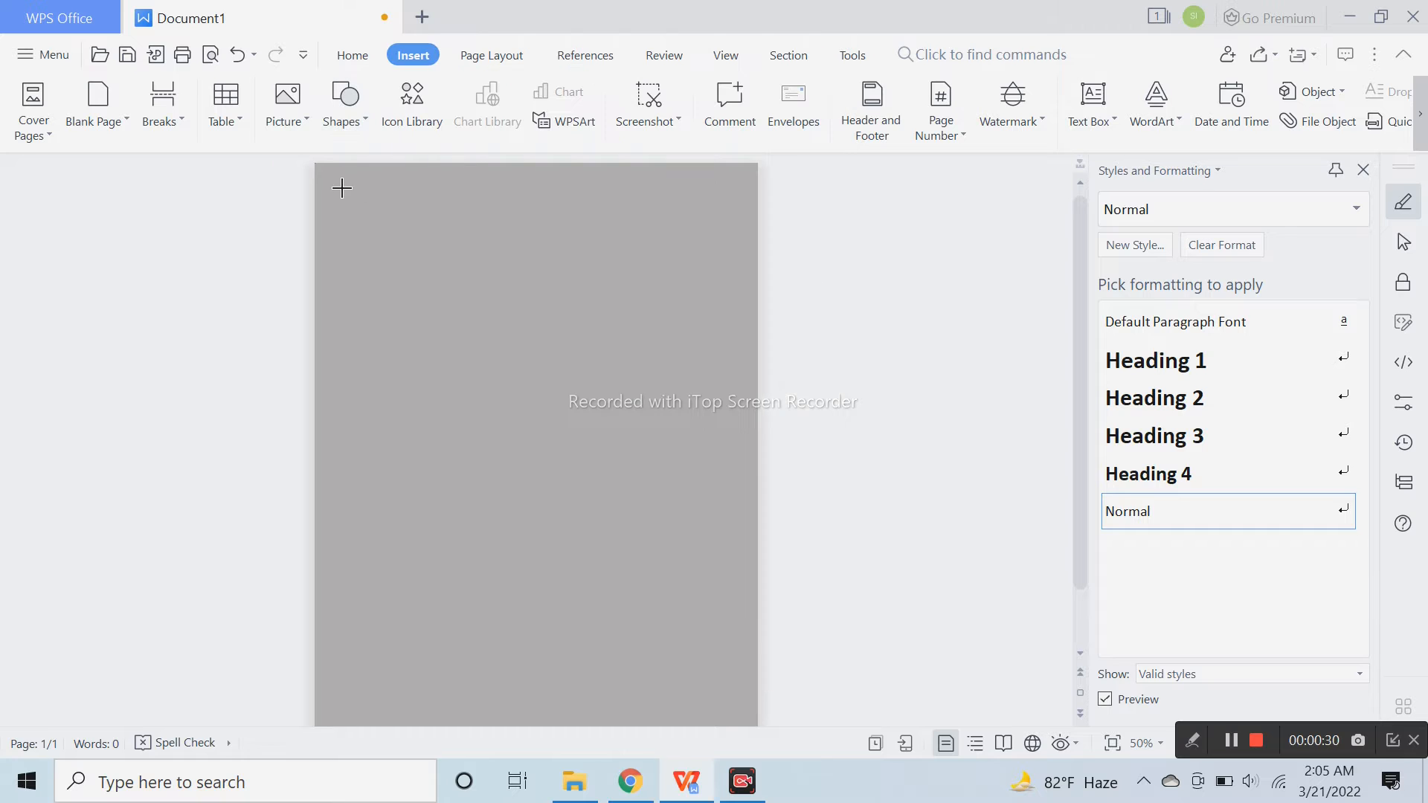
pyautogui.moveTo(325, 179)
pyautogui.mouseDown()
pyautogui.moveTo(596, 615)
pyautogui.moveTo(743, 724)
pyautogui.moveTo(744, 704)
pyautogui.mouseUp()
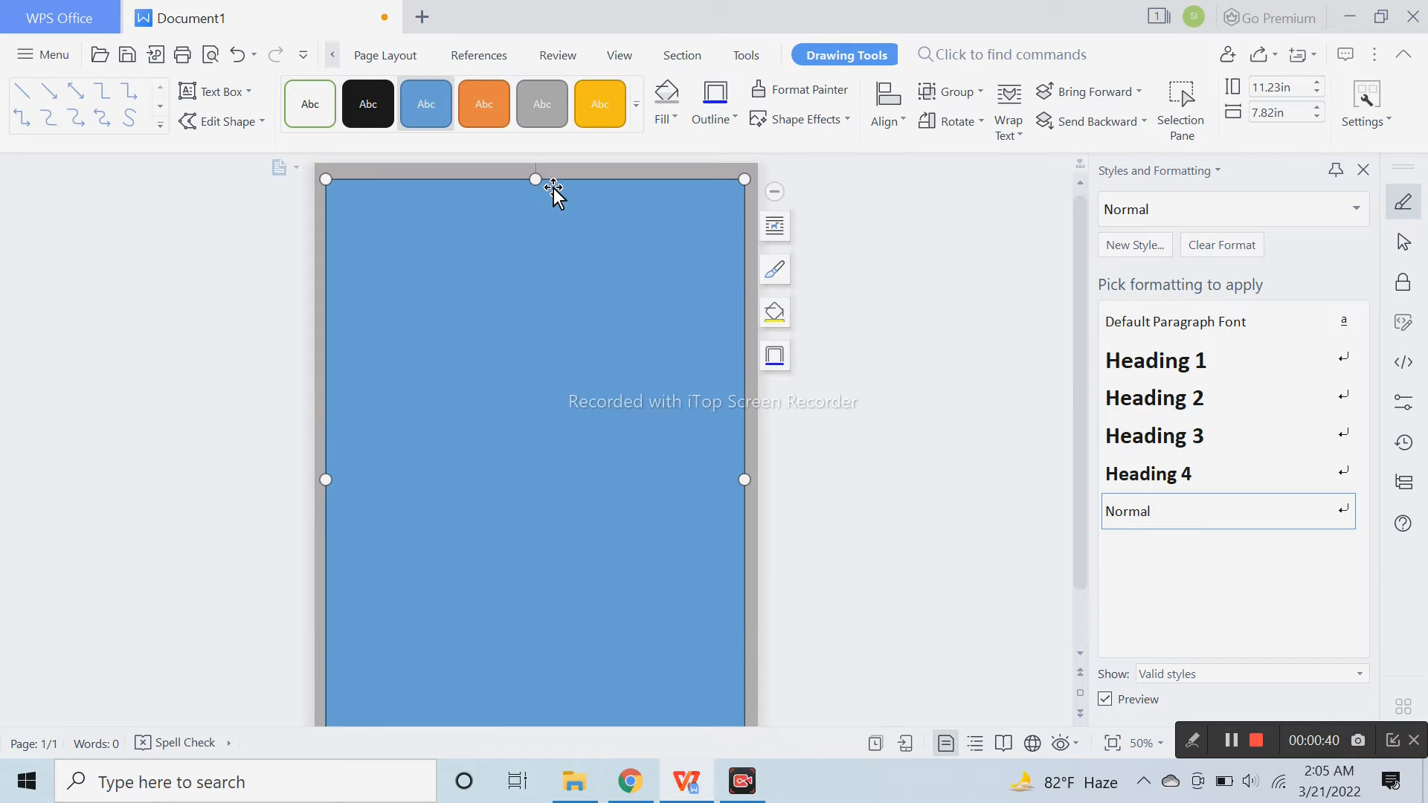
pyautogui.moveTo(535, 179); pyautogui.dragTo(536, 177)
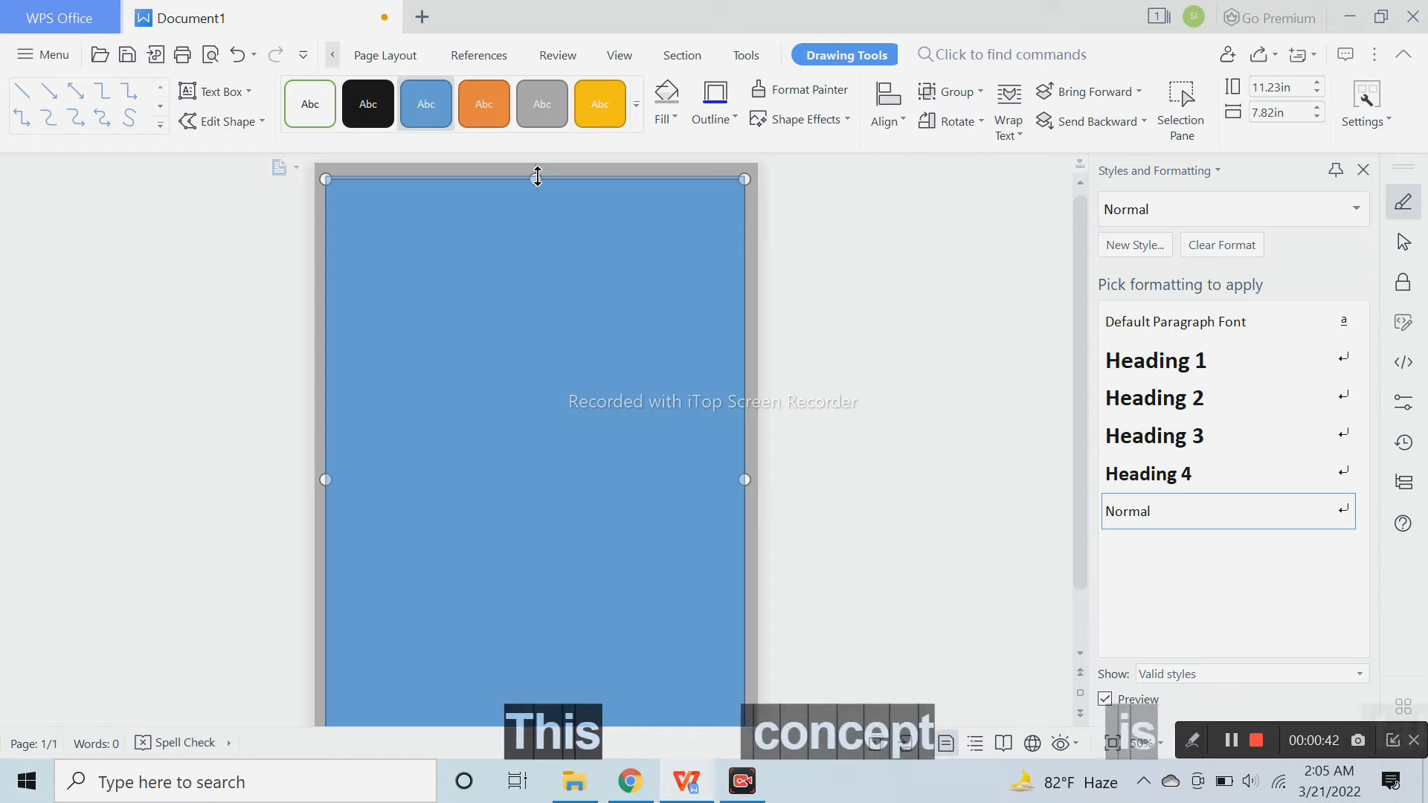
pyautogui.moveTo(326, 478); pyautogui.dragTo(327, 478)
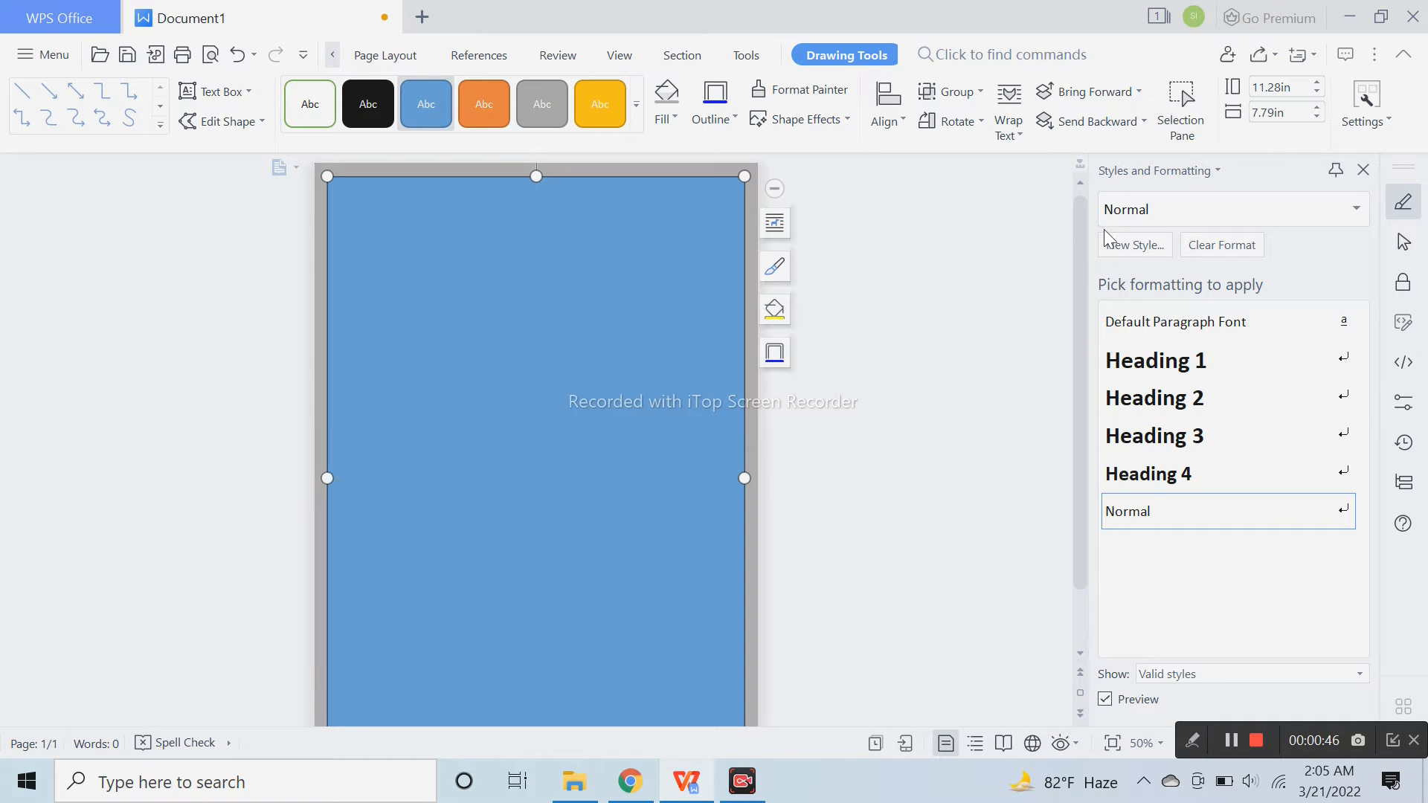
# Remove the rectangle's fill and change its outline color to white
pyautogui.doubleClick(599, 287)
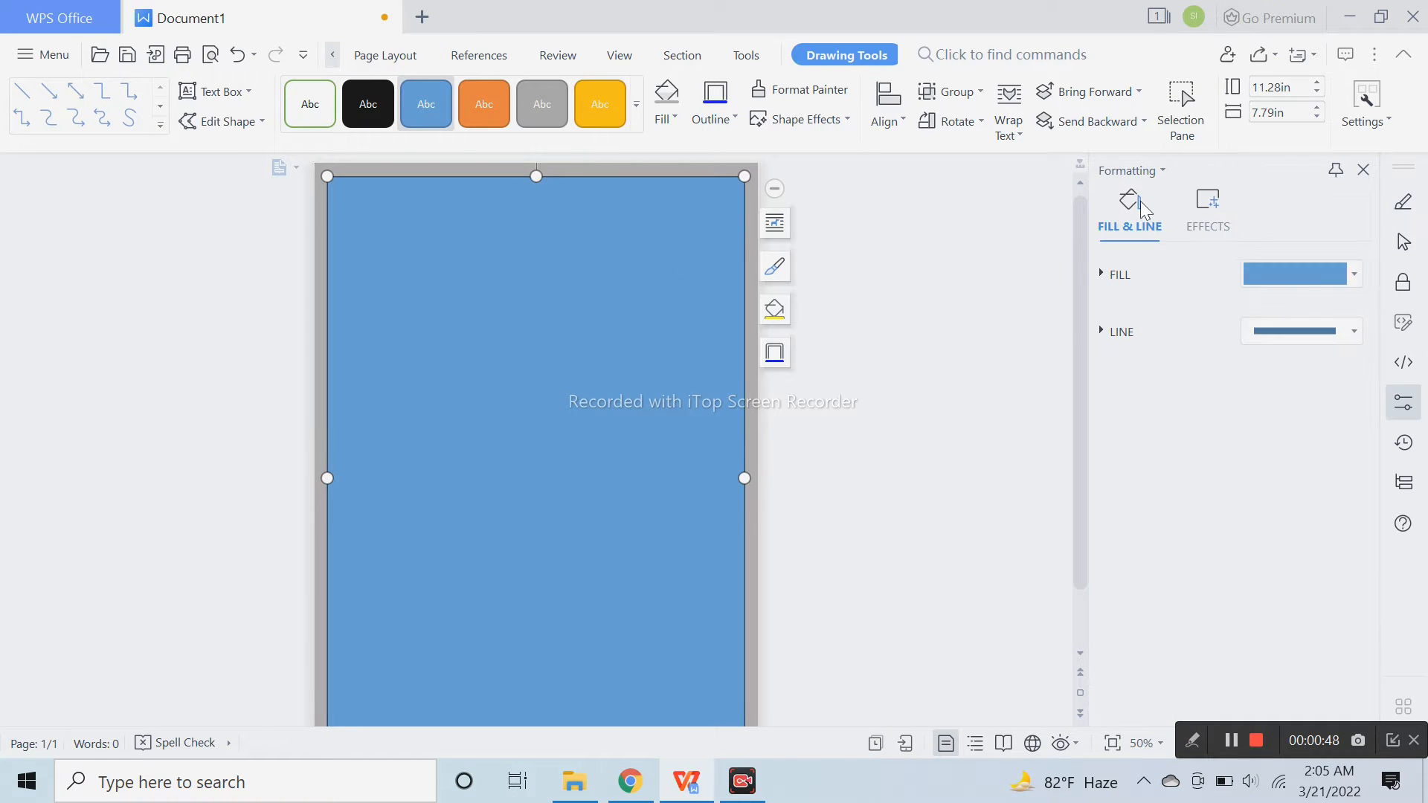
pyautogui.click(1283, 283)
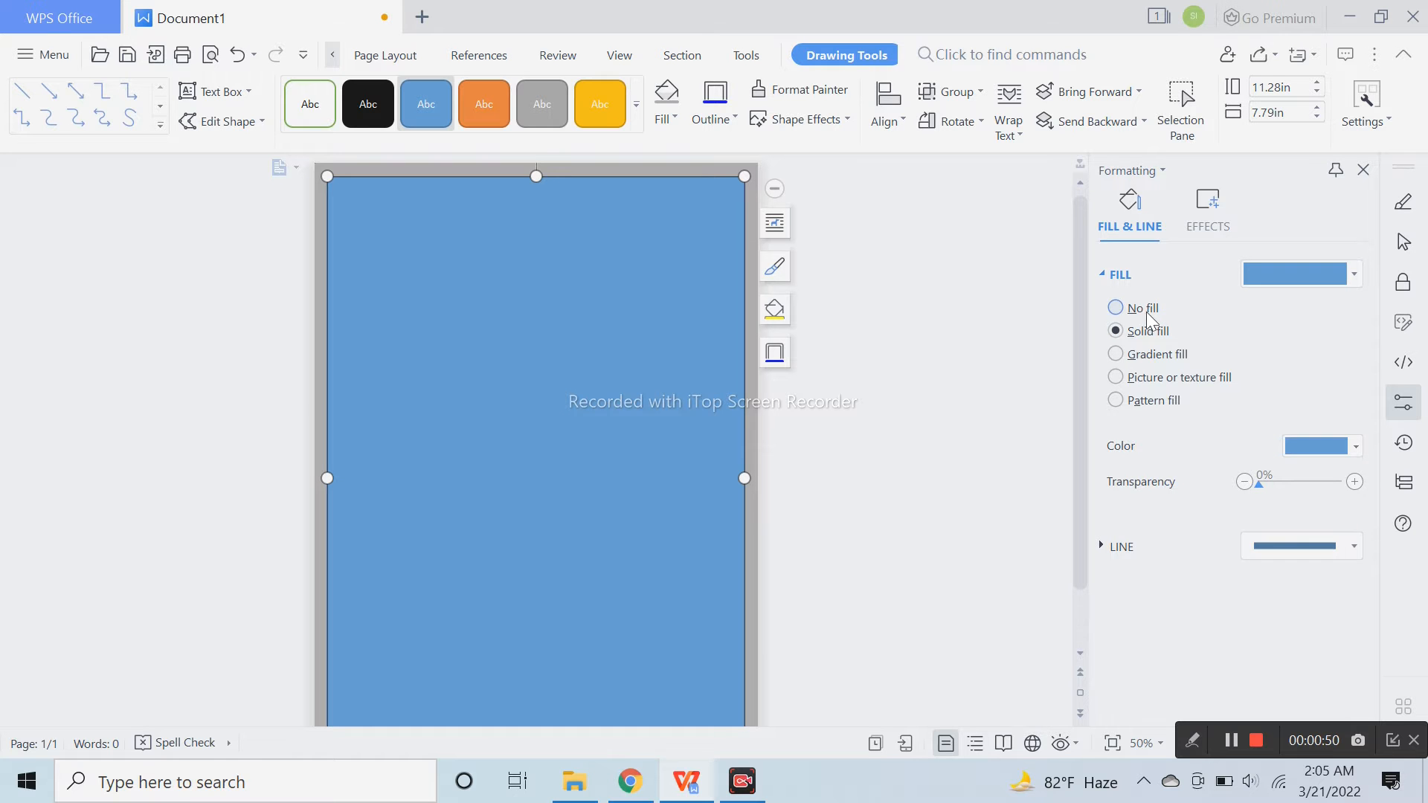
pyautogui.click(1122, 307)
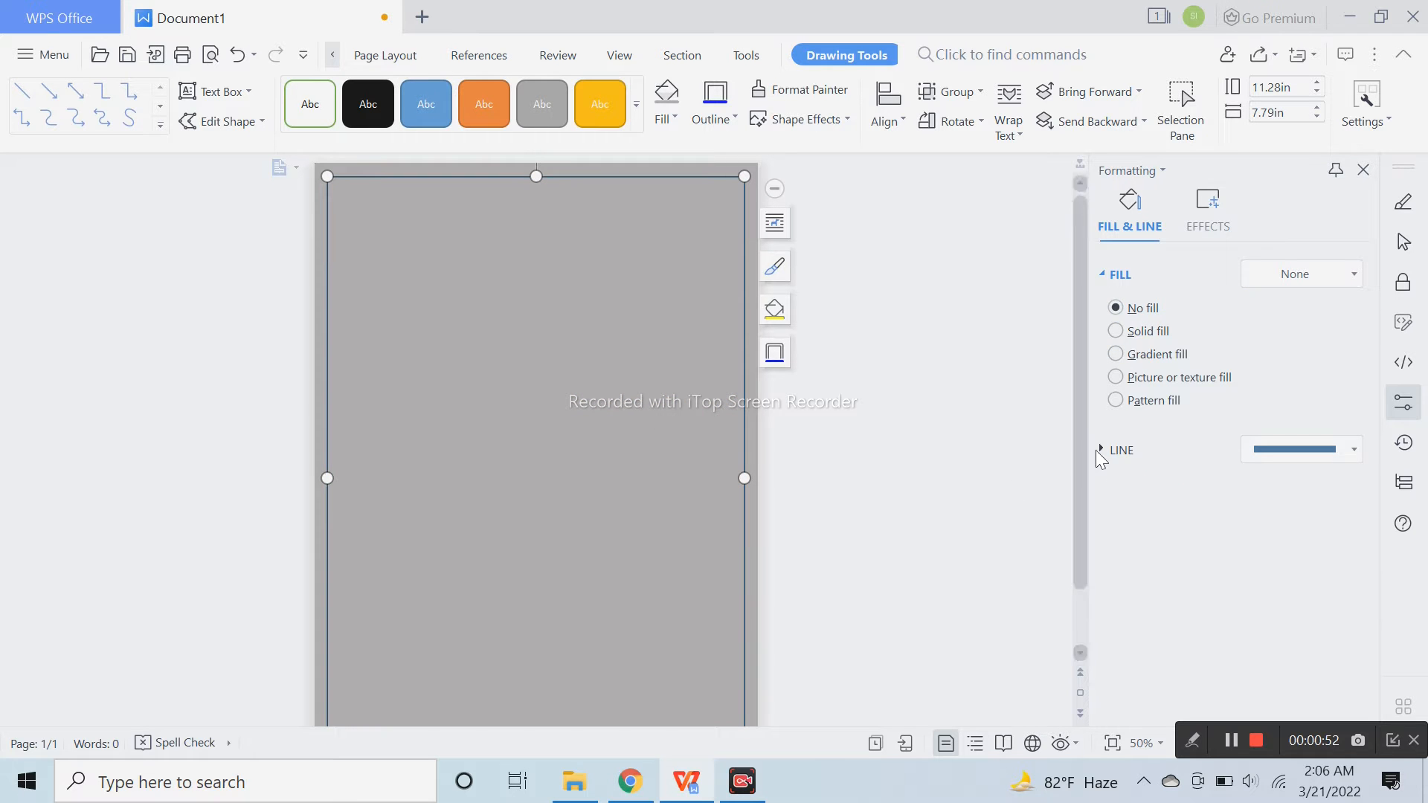
pyautogui.click(1118, 457)
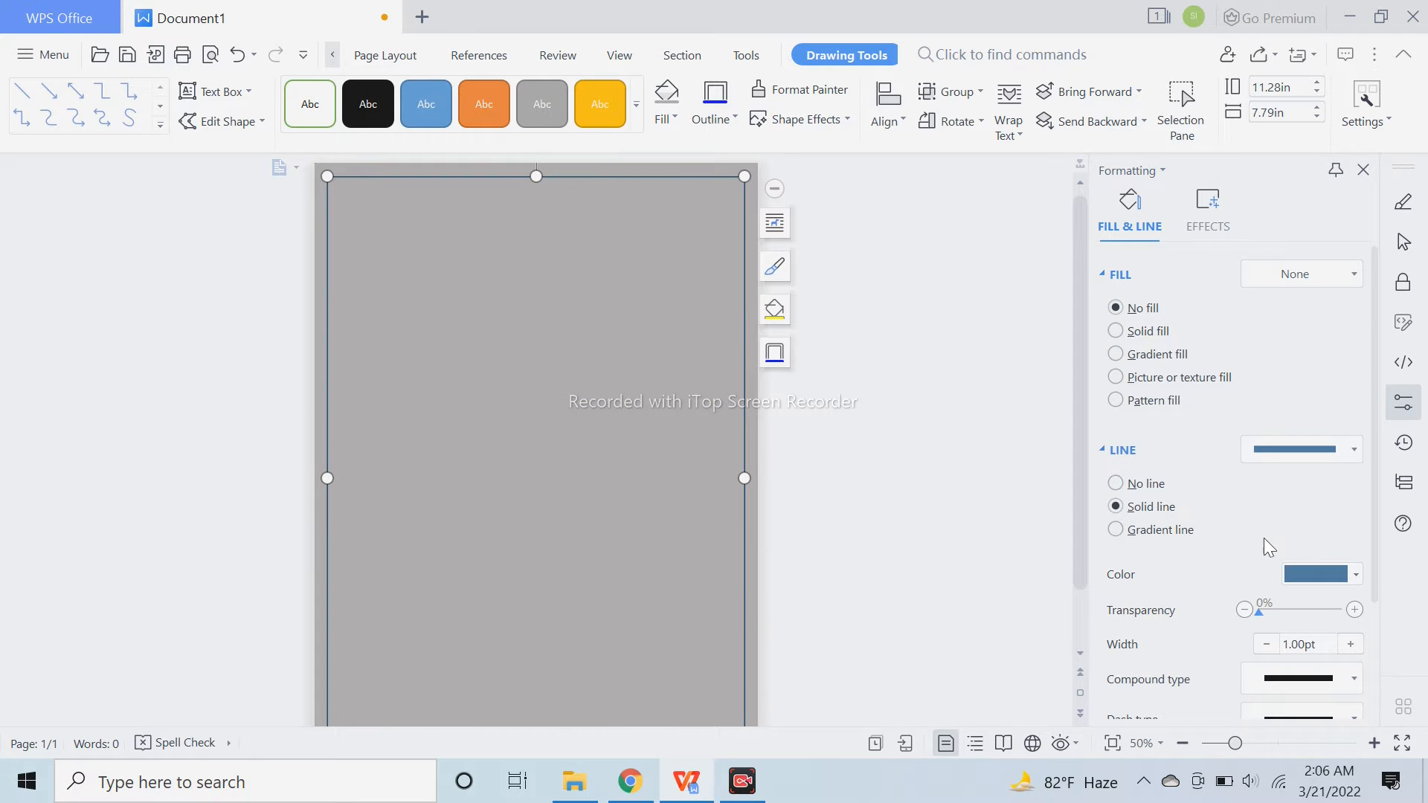
pyautogui.click(1316, 574)
pyautogui.click(1235, 358)
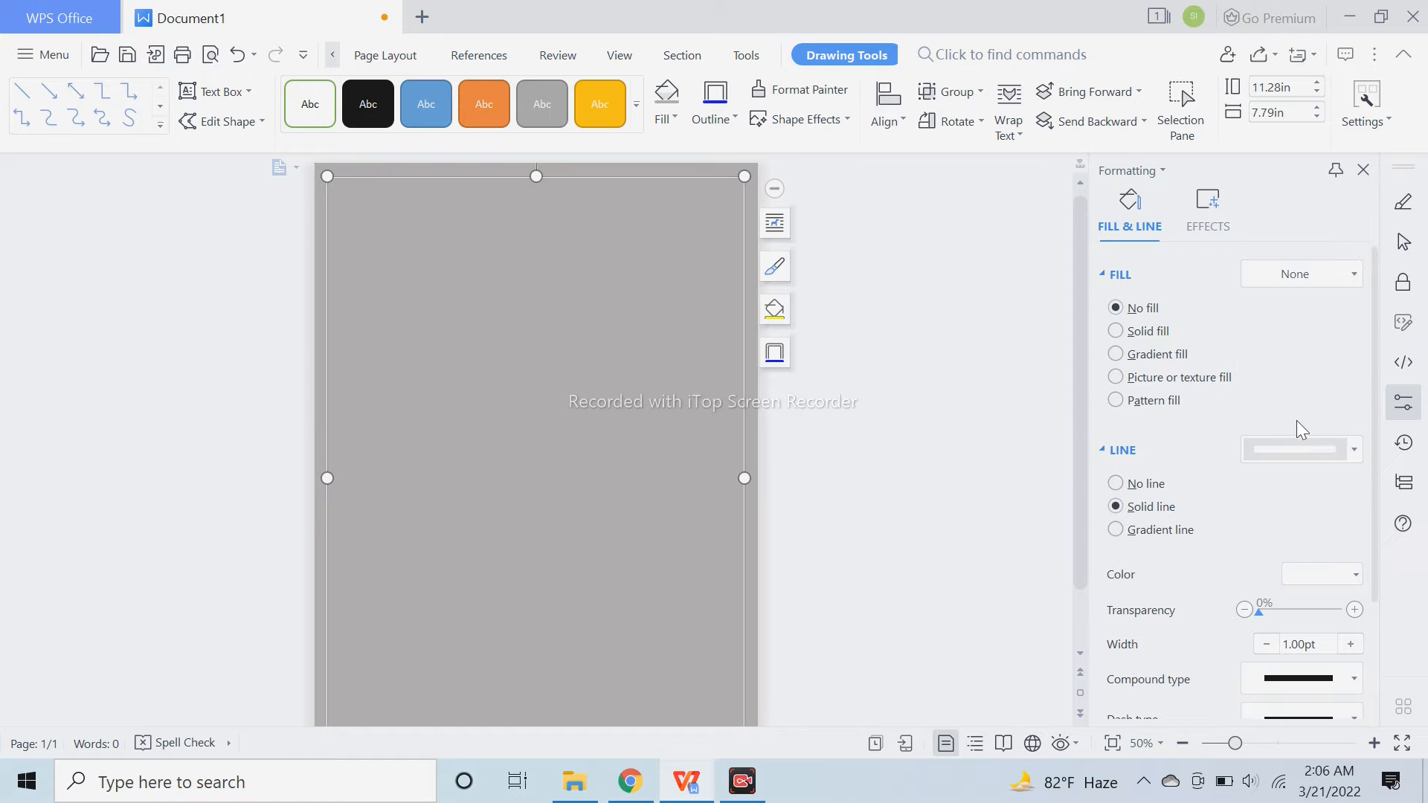
# Increase the rectangle's outline width to 9.75 pt
pyautogui.click(1349, 646)
pyautogui.click(1350, 645)
pyautogui.click(1349, 646)
pyautogui.click(1349, 646)
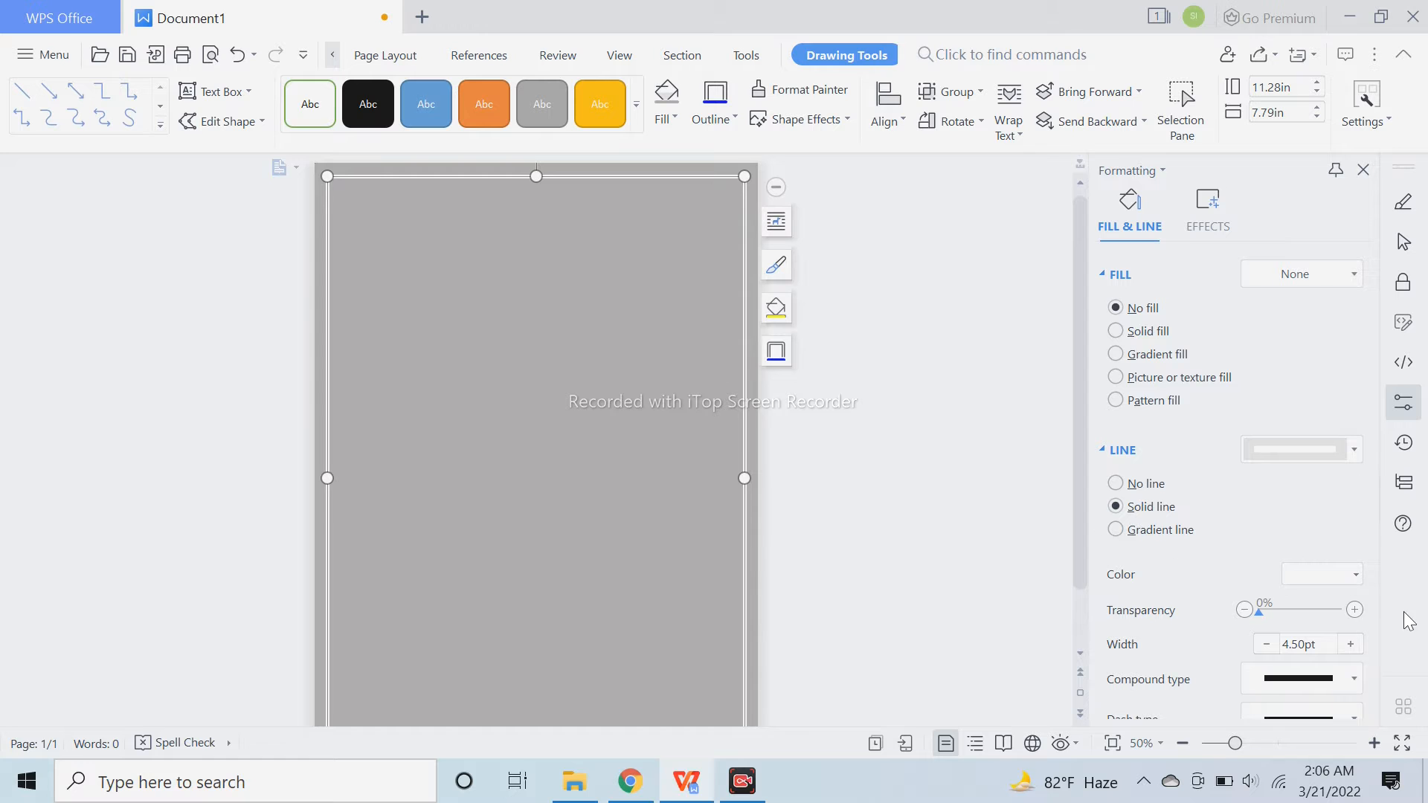
pyautogui.click(1351, 644)
pyautogui.click(1351, 644)
pyautogui.click(1350, 644)
pyautogui.click(1351, 644)
pyautogui.click(1351, 644)
pyautogui.click(1351, 645)
pyautogui.click(1351, 645)
pyautogui.click(1351, 644)
pyautogui.click(1351, 644)
pyautogui.click(1351, 644)
pyautogui.click(1351, 645)
pyautogui.click(1351, 644)
pyautogui.click(1351, 644)
pyautogui.click(1350, 644)
pyautogui.click(1351, 644)
pyautogui.click(1351, 644)
# Set the compound type of the rectangle's outline to a double line
pyautogui.scroll(-2, 1350, 597)
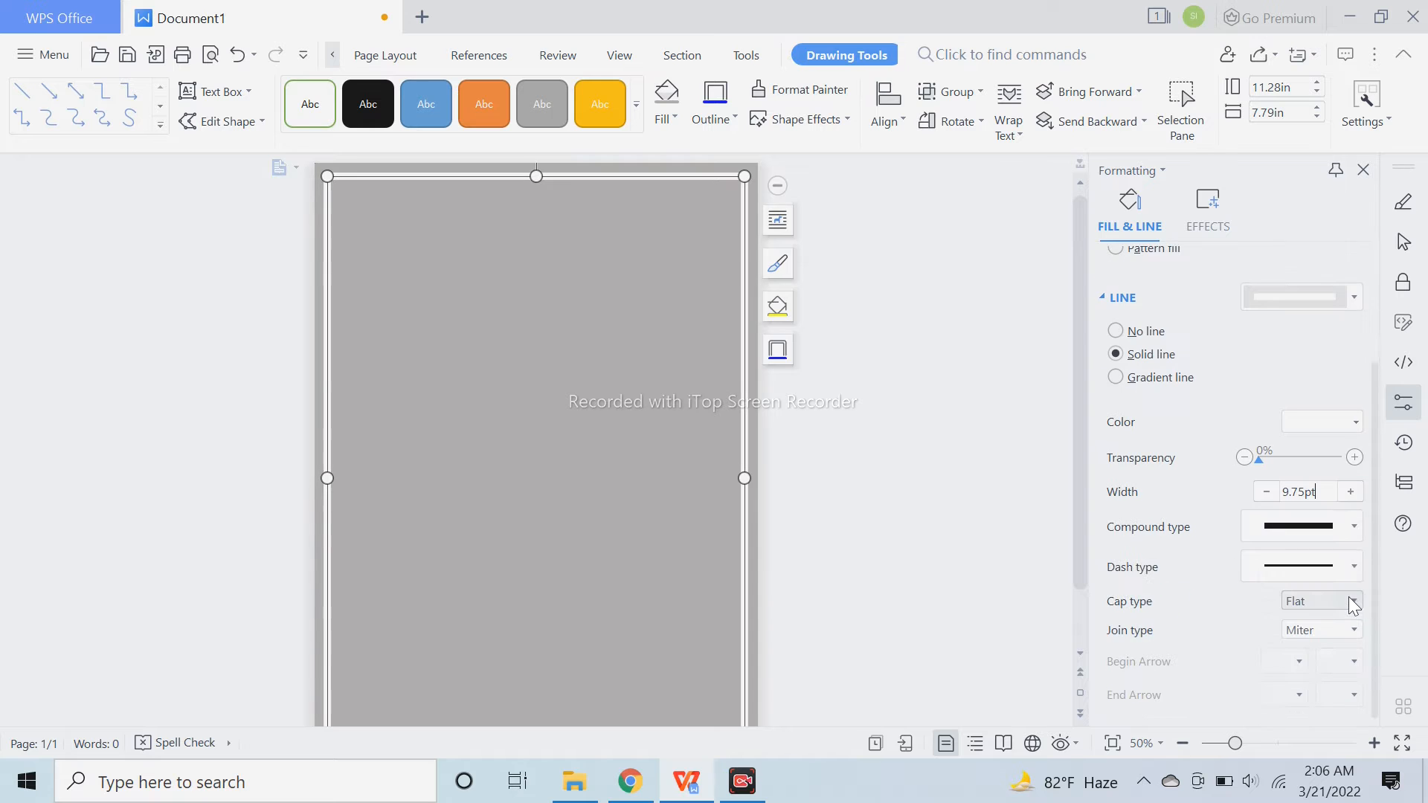
pyautogui.scroll(-2, 893, 548)
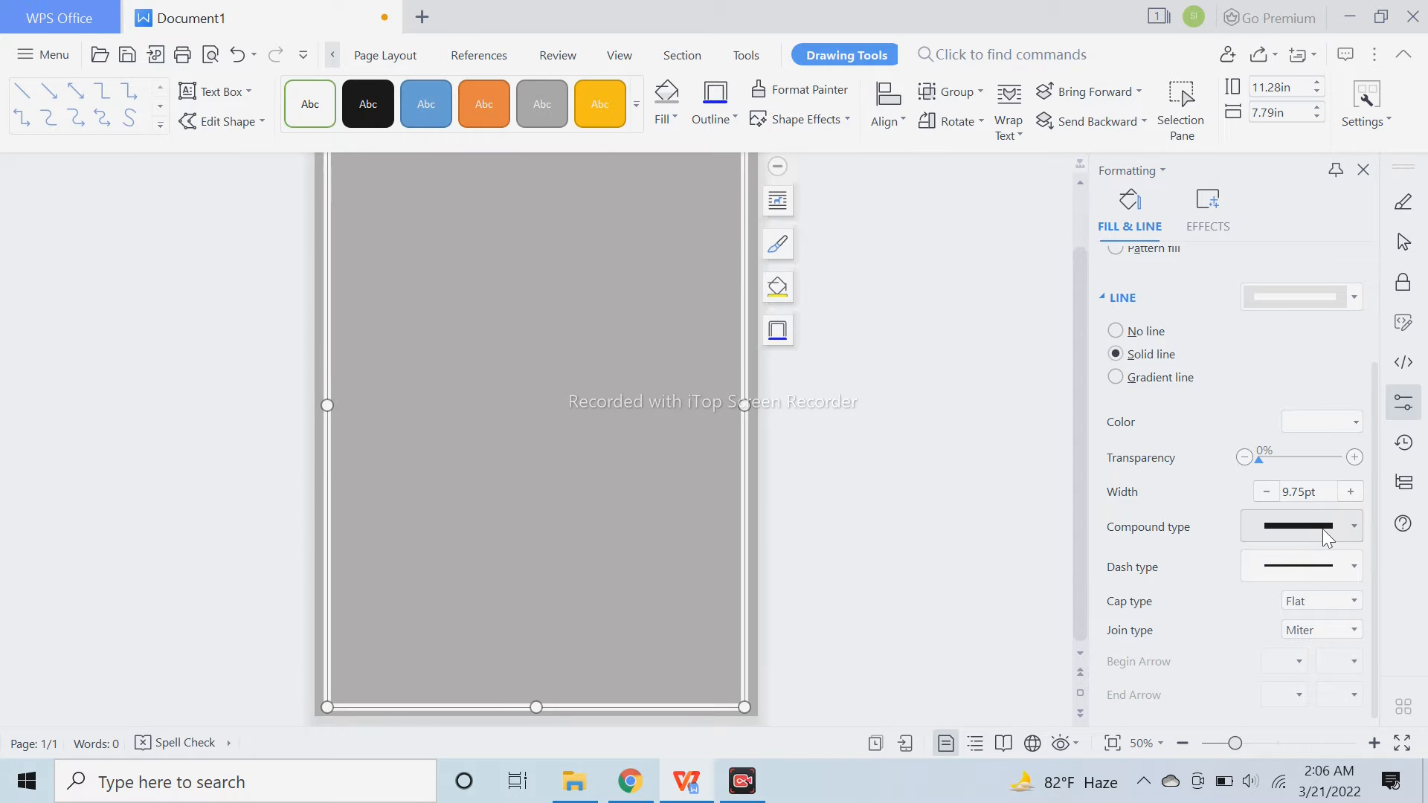
pyautogui.click(1345, 567)
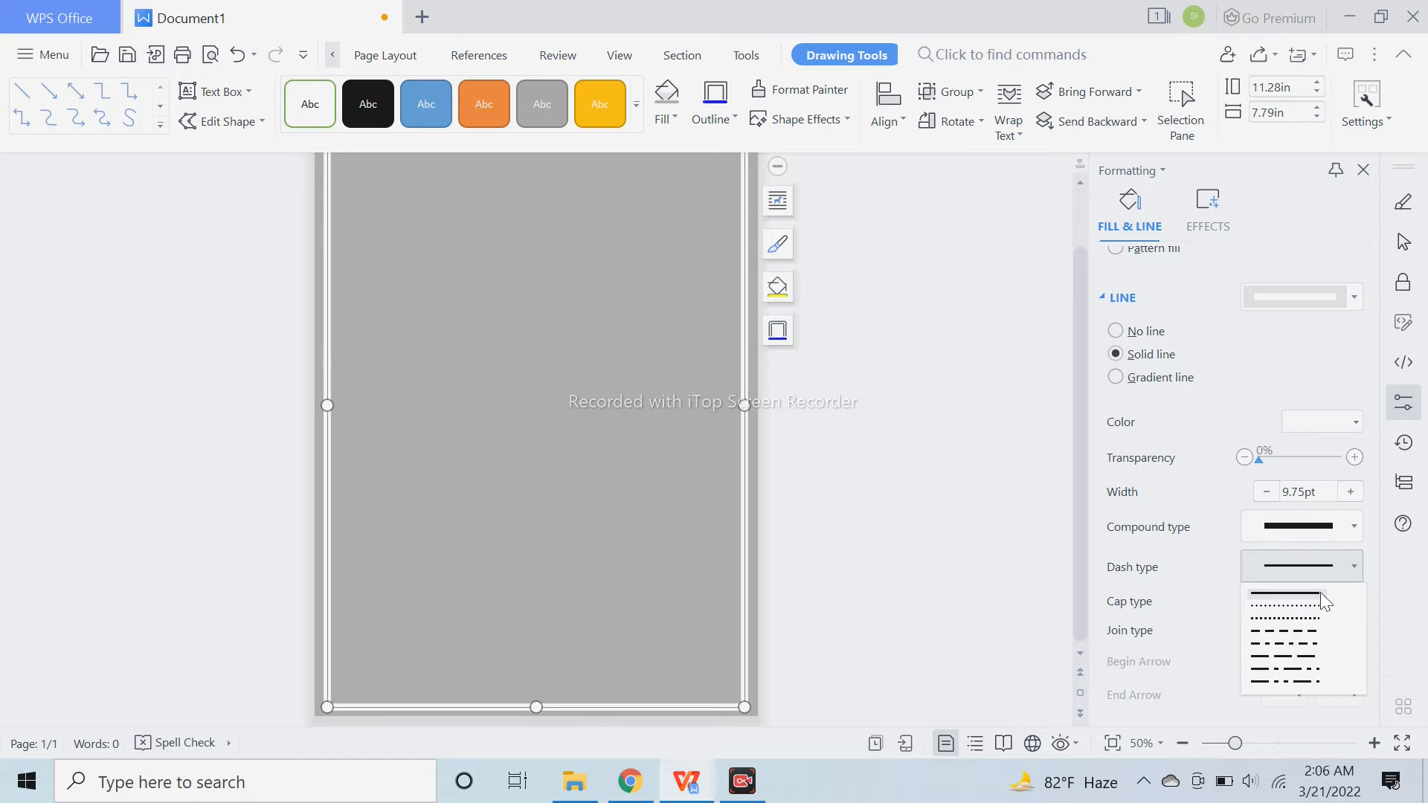
pyautogui.click(1348, 550)
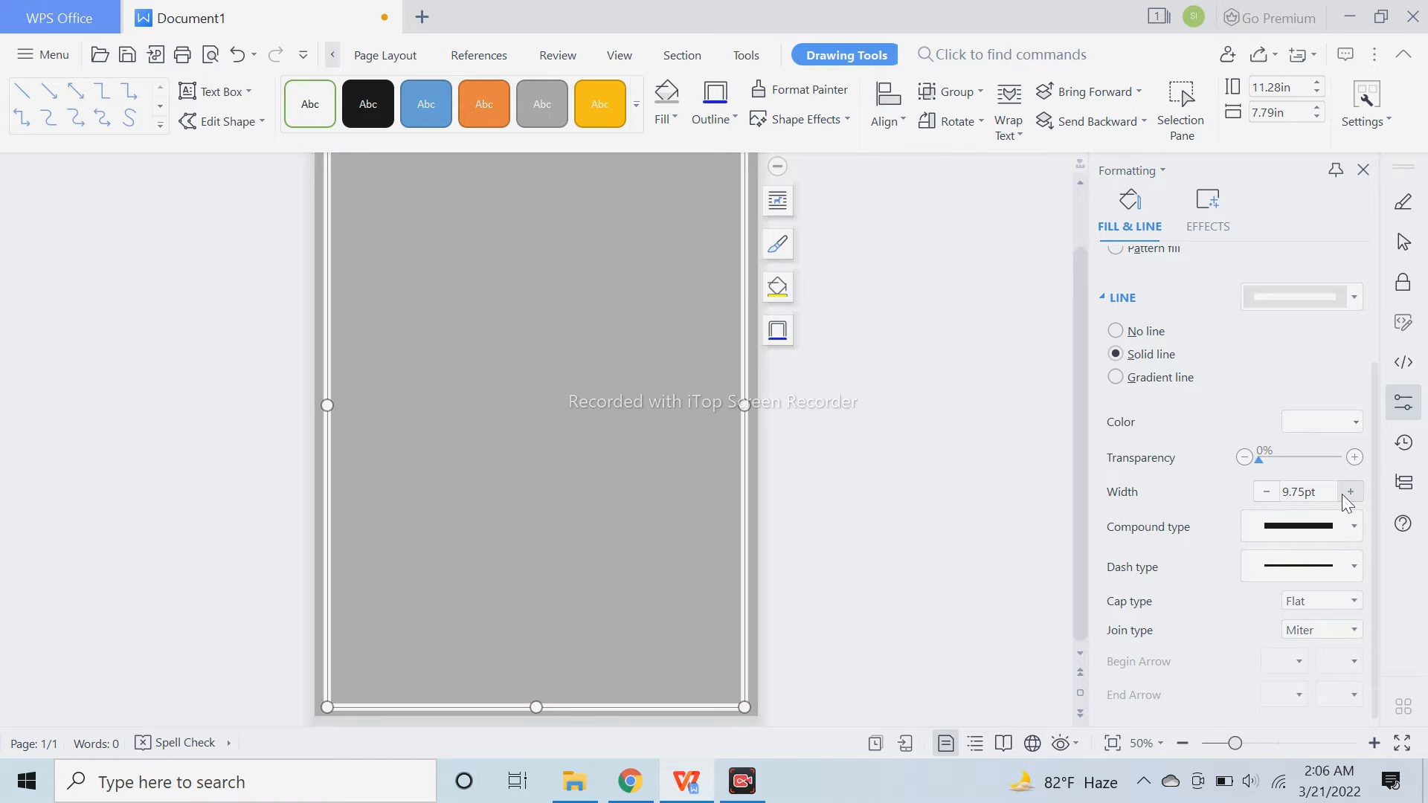
pyautogui.click(1329, 527)
pyautogui.click(1318, 569)
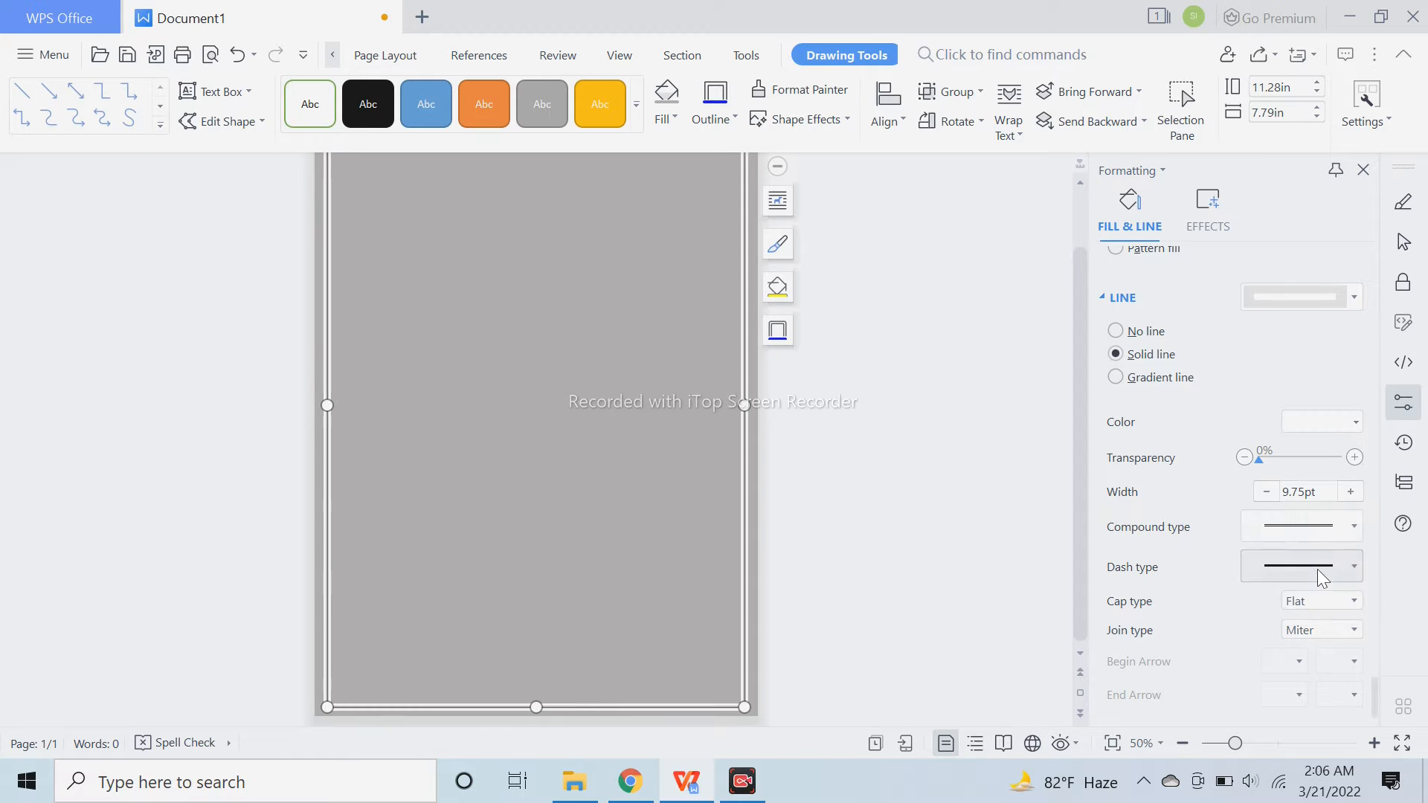
pyautogui.click(993, 586)
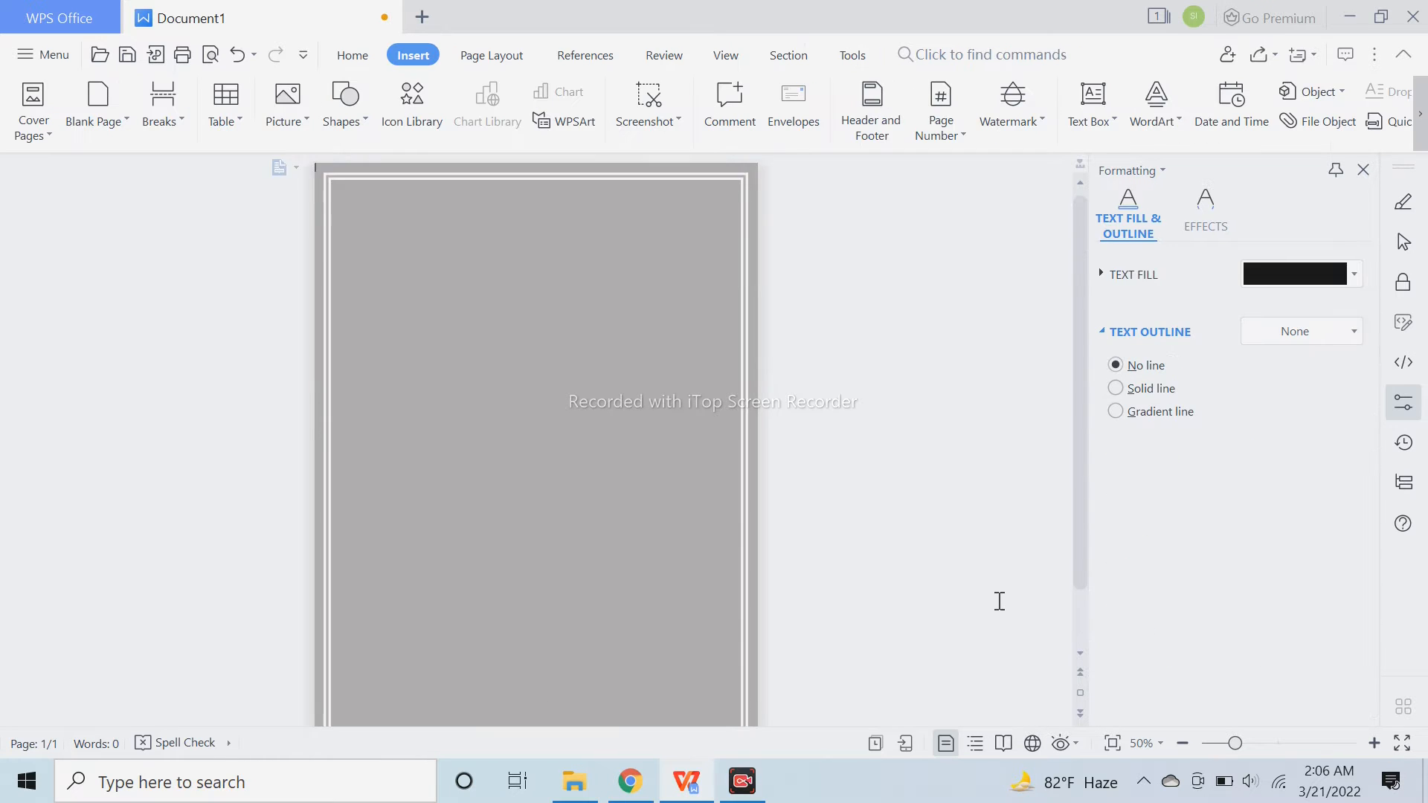
# Increase the double-line border's width to 13.50 pt
pyautogui.click(605, 177)
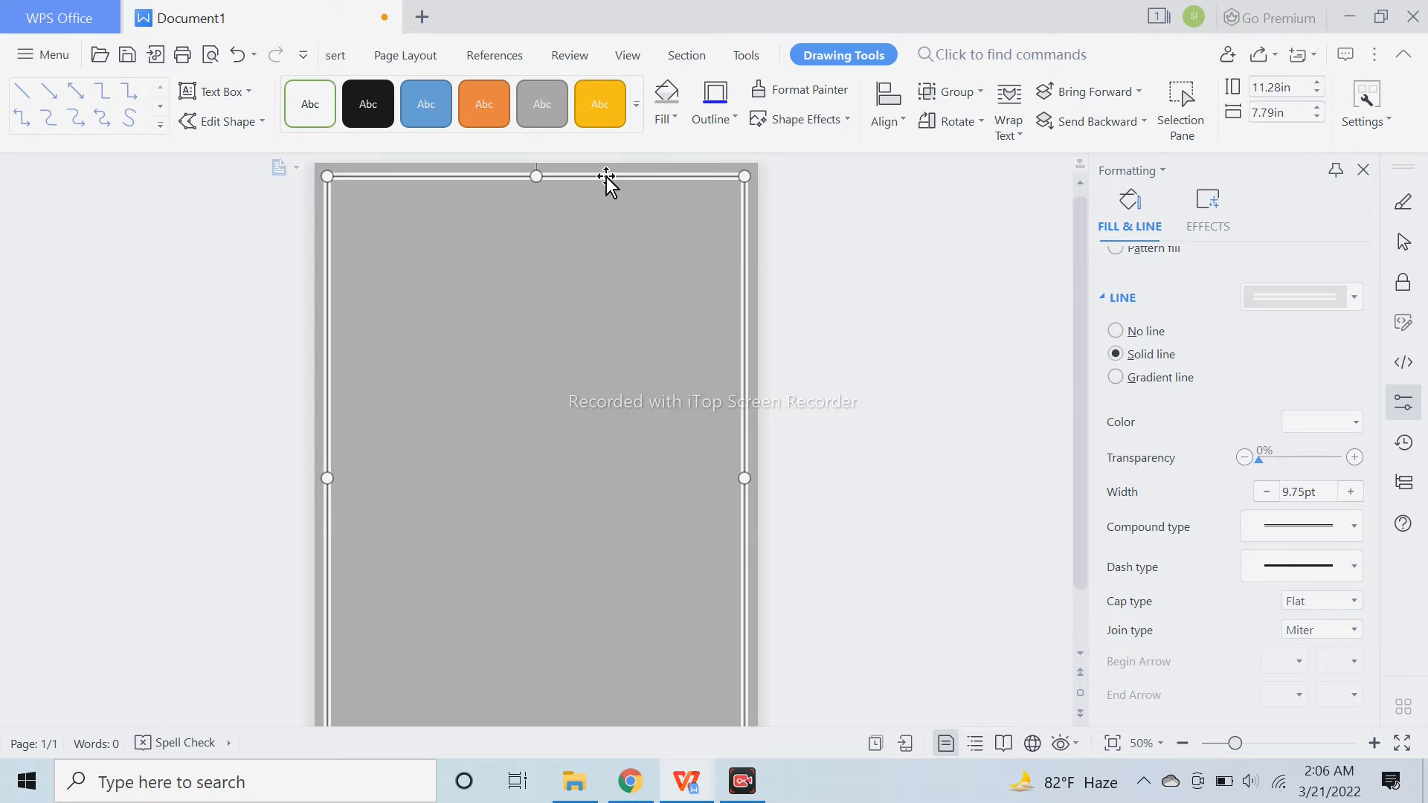
pyautogui.click(1350, 492)
pyautogui.click(1350, 492)
pyautogui.click(1350, 492)
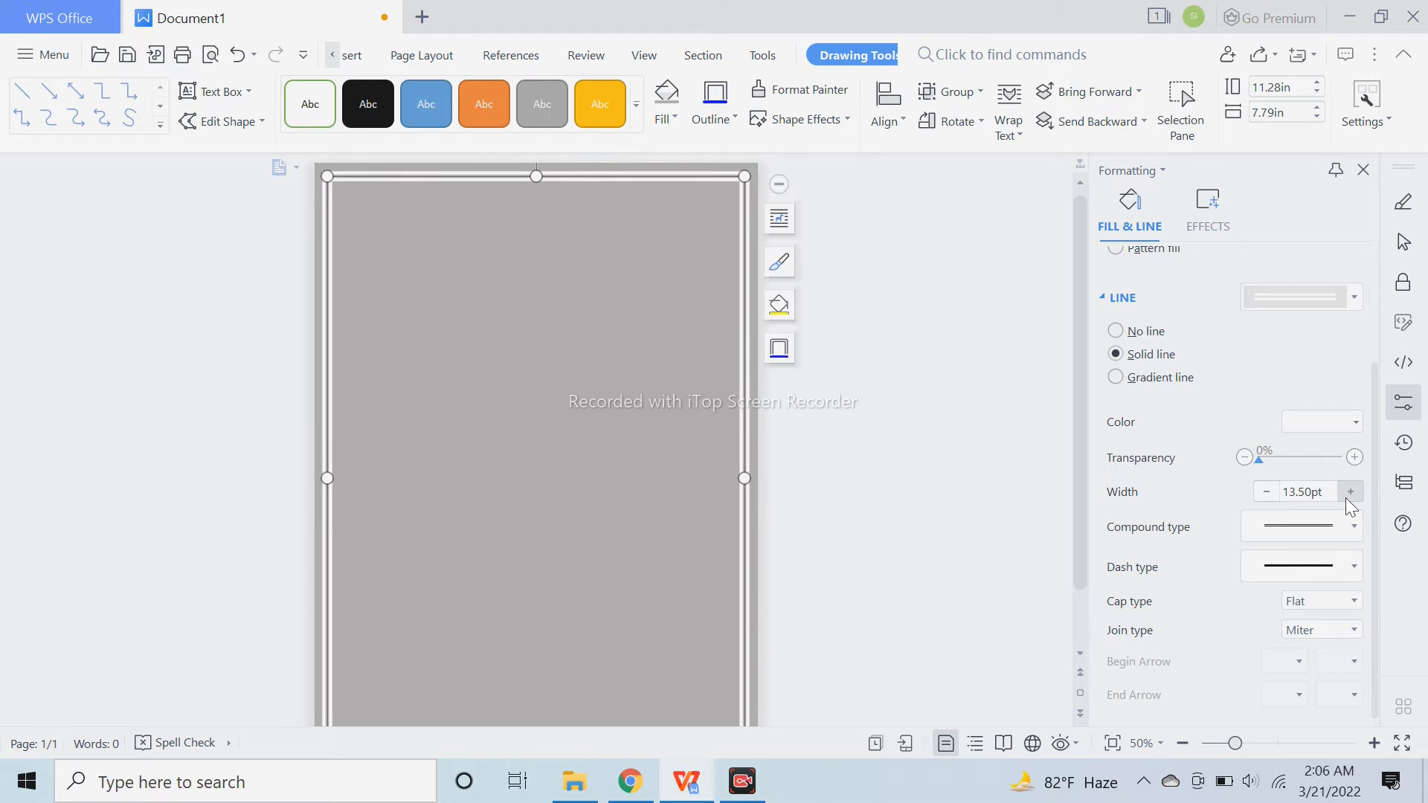
pyautogui.click(723, 232)
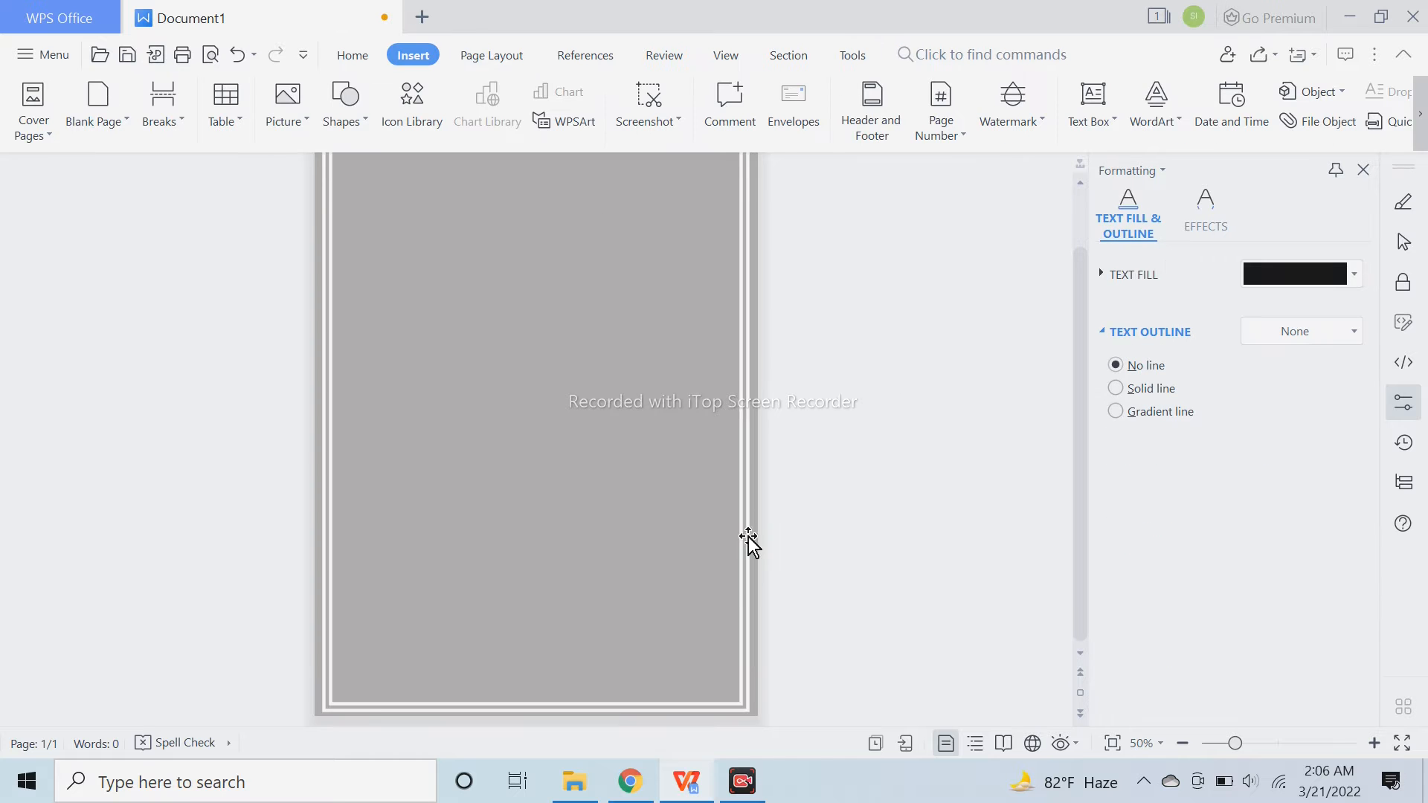
# Draw a second rectangle across the full page width over the upper part of the page, about 8.31 in wide
pyautogui.click(351, 104)
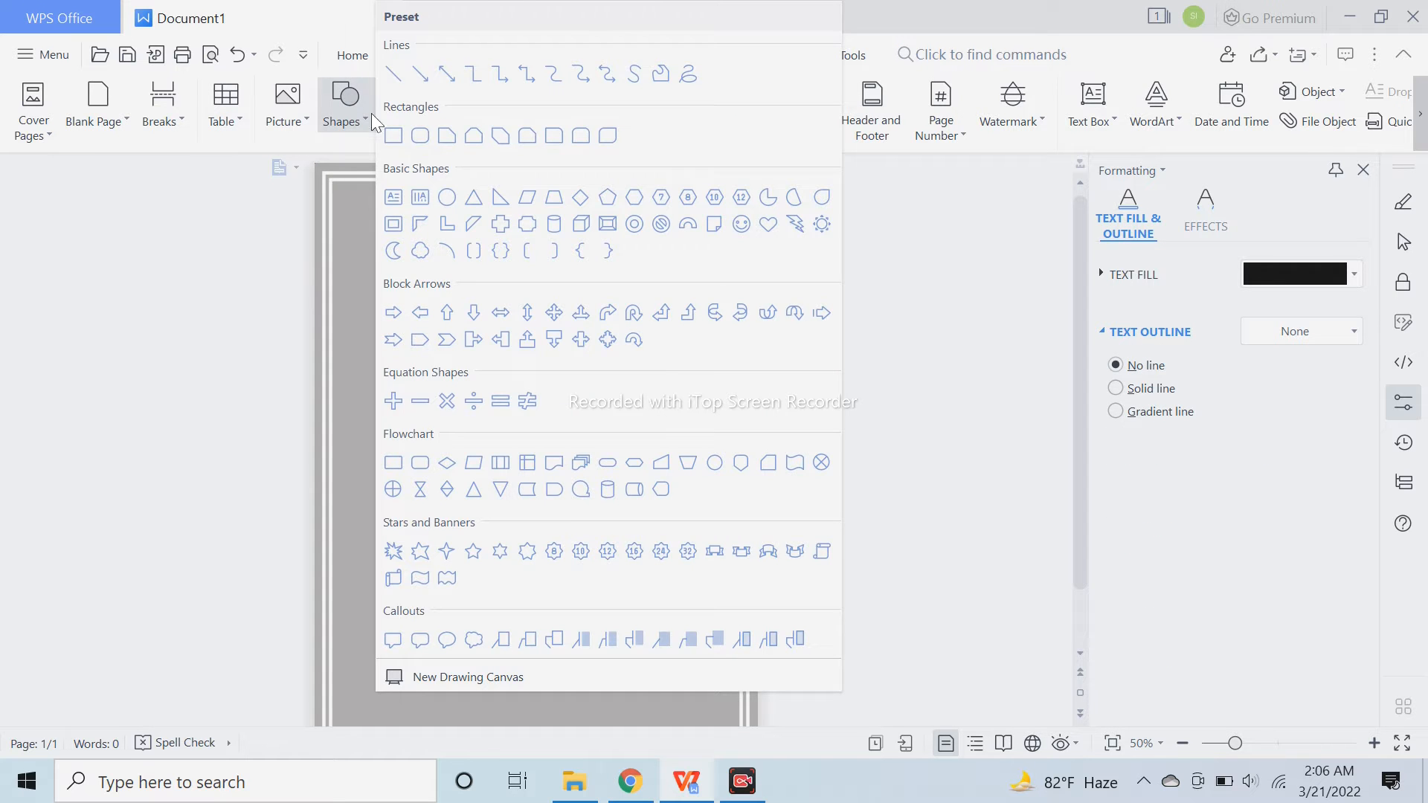
pyautogui.click(405, 128)
pyautogui.moveTo(320, 173)
pyautogui.mouseDown()
pyautogui.moveTo(591, 356)
pyautogui.moveTo(767, 452)
pyautogui.moveTo(760, 468)
pyautogui.mouseUp()
pyautogui.moveTo(631, 408); pyautogui.dragTo(631, 407)
pyautogui.click(845, 406)
pyautogui.scroll(-2, 735, 510)
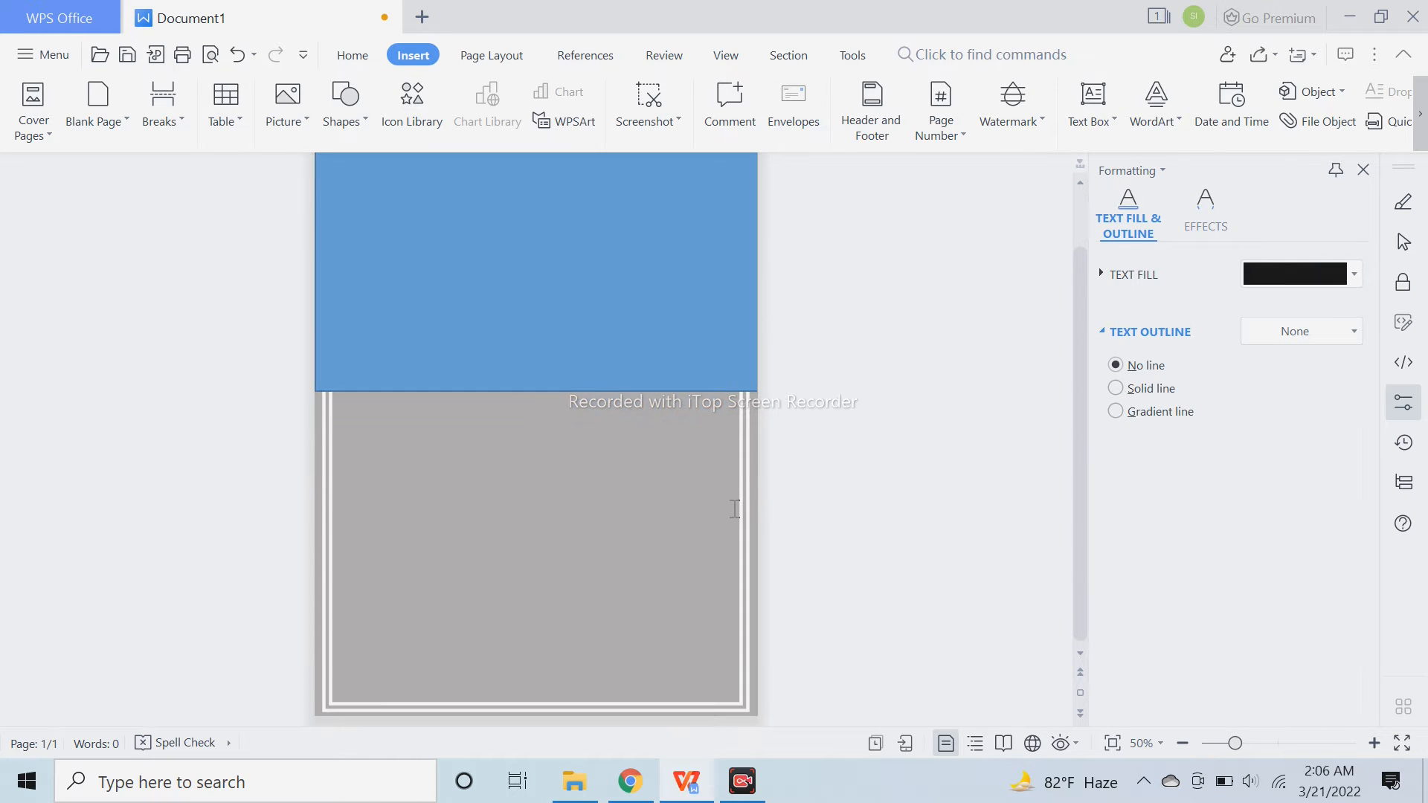
# Resize the upper rectangle from its lower edge to a height of about 6.18 in
pyautogui.click(593, 327)
pyautogui.moveTo(535, 390); pyautogui.dragTo(535, 433)
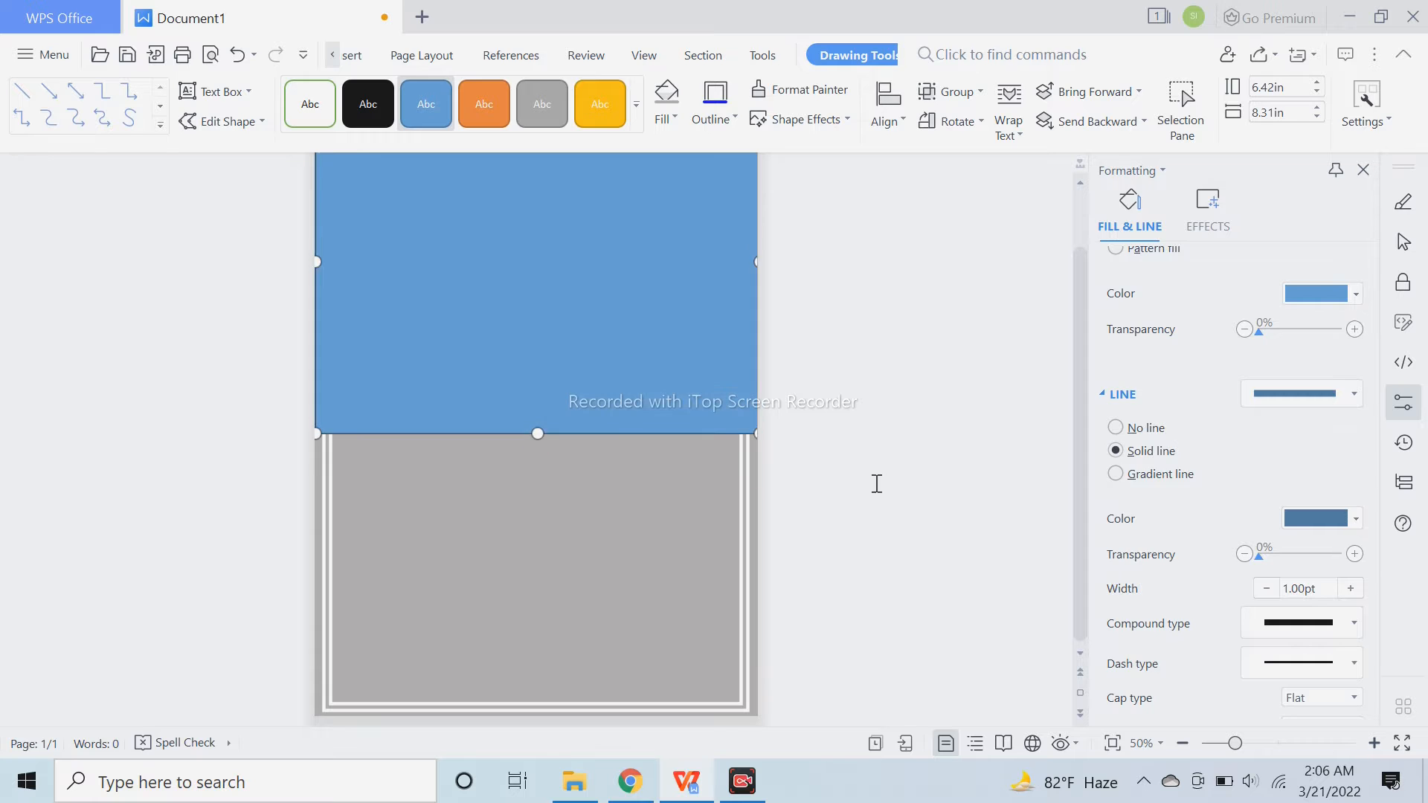
pyautogui.click(961, 499)
pyautogui.scroll(2, 923, 522)
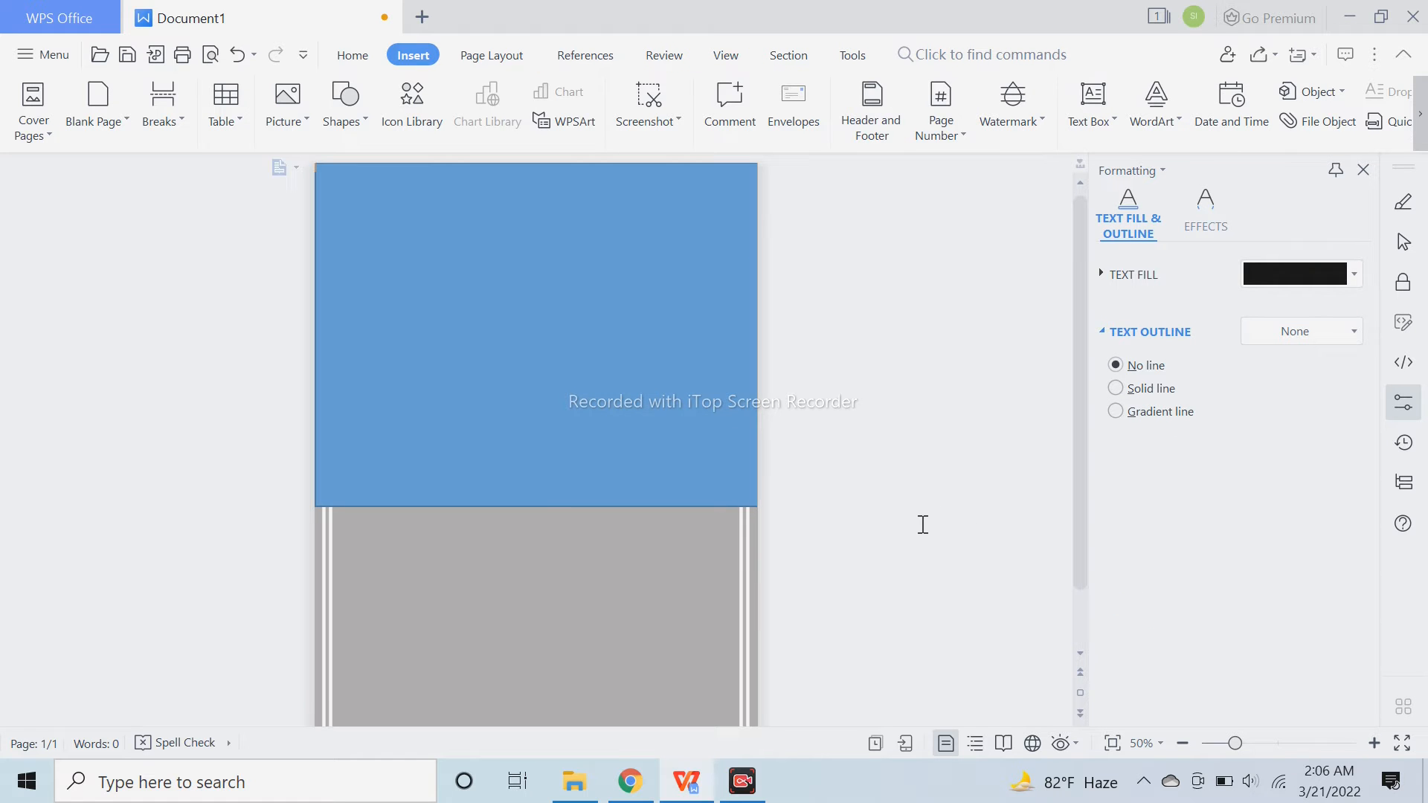
pyautogui.click(574, 481)
pyautogui.moveTo(537, 505); pyautogui.dragTo(538, 493)
pyautogui.click(886, 449)
# Switch the upper rectangle to a picture or texture fill and choose an image file from the Downloads folder
pyautogui.click(677, 435)
pyautogui.click(1315, 292)
pyautogui.click(1307, 298)
pyautogui.scroll(2, 1308, 312)
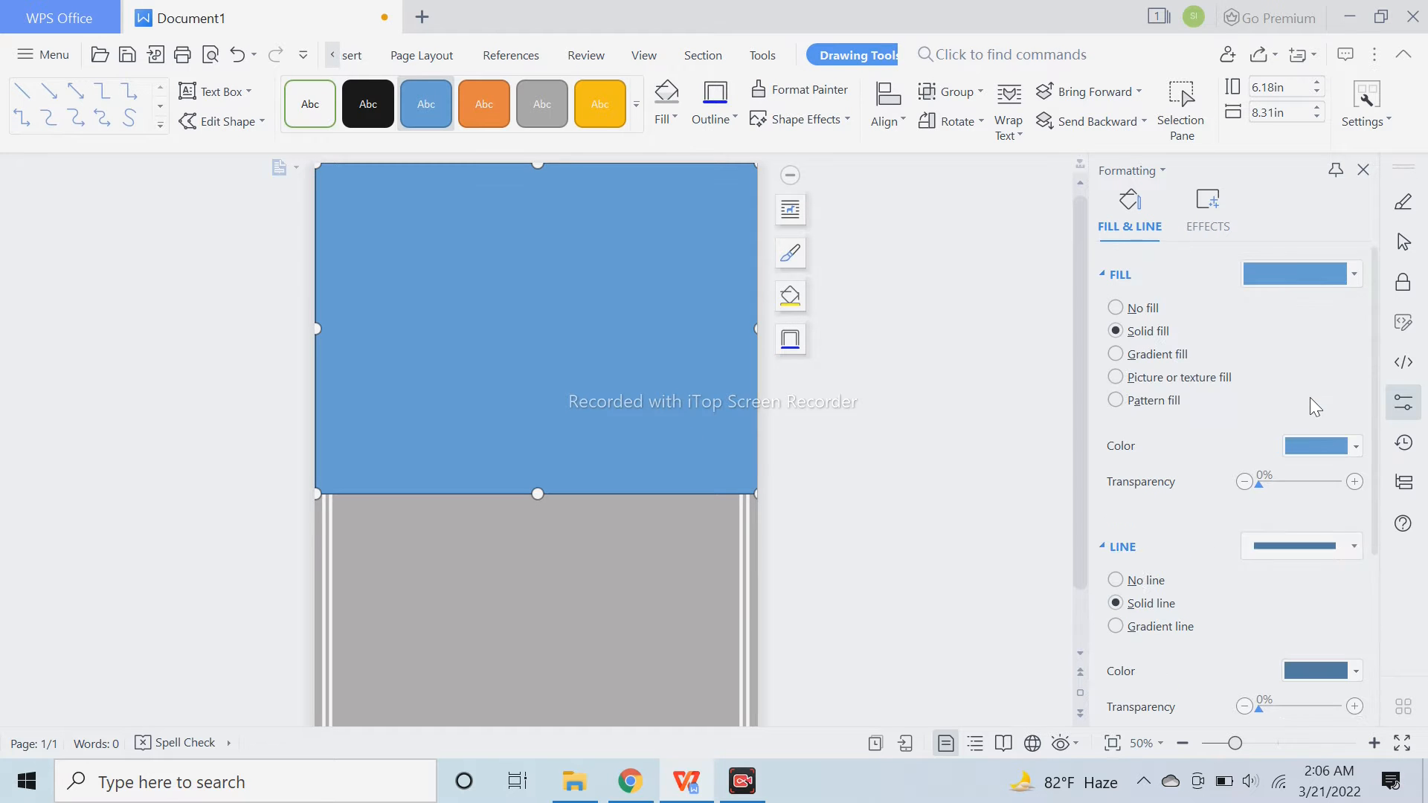
pyautogui.click(1155, 378)
pyautogui.click(1347, 454)
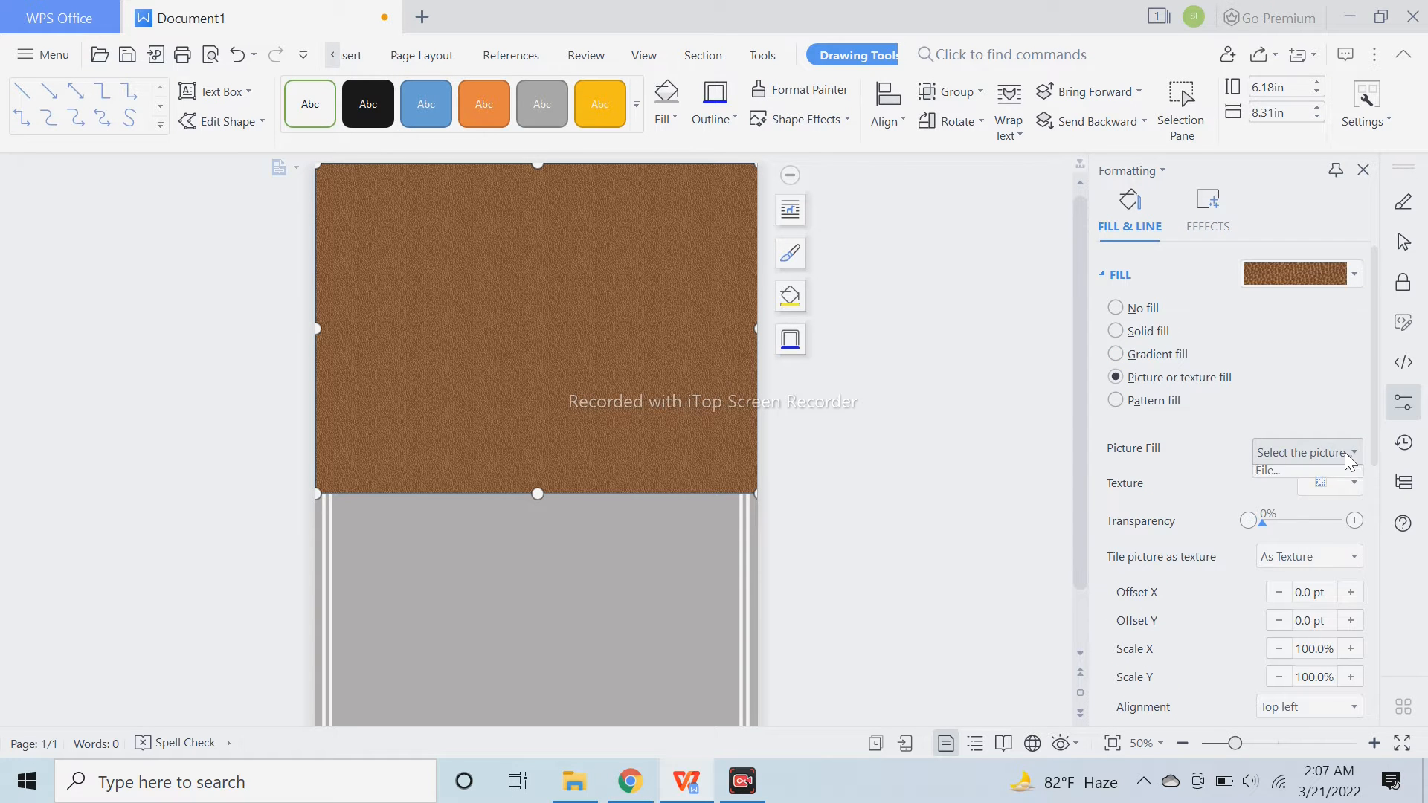
pyautogui.click(1315, 476)
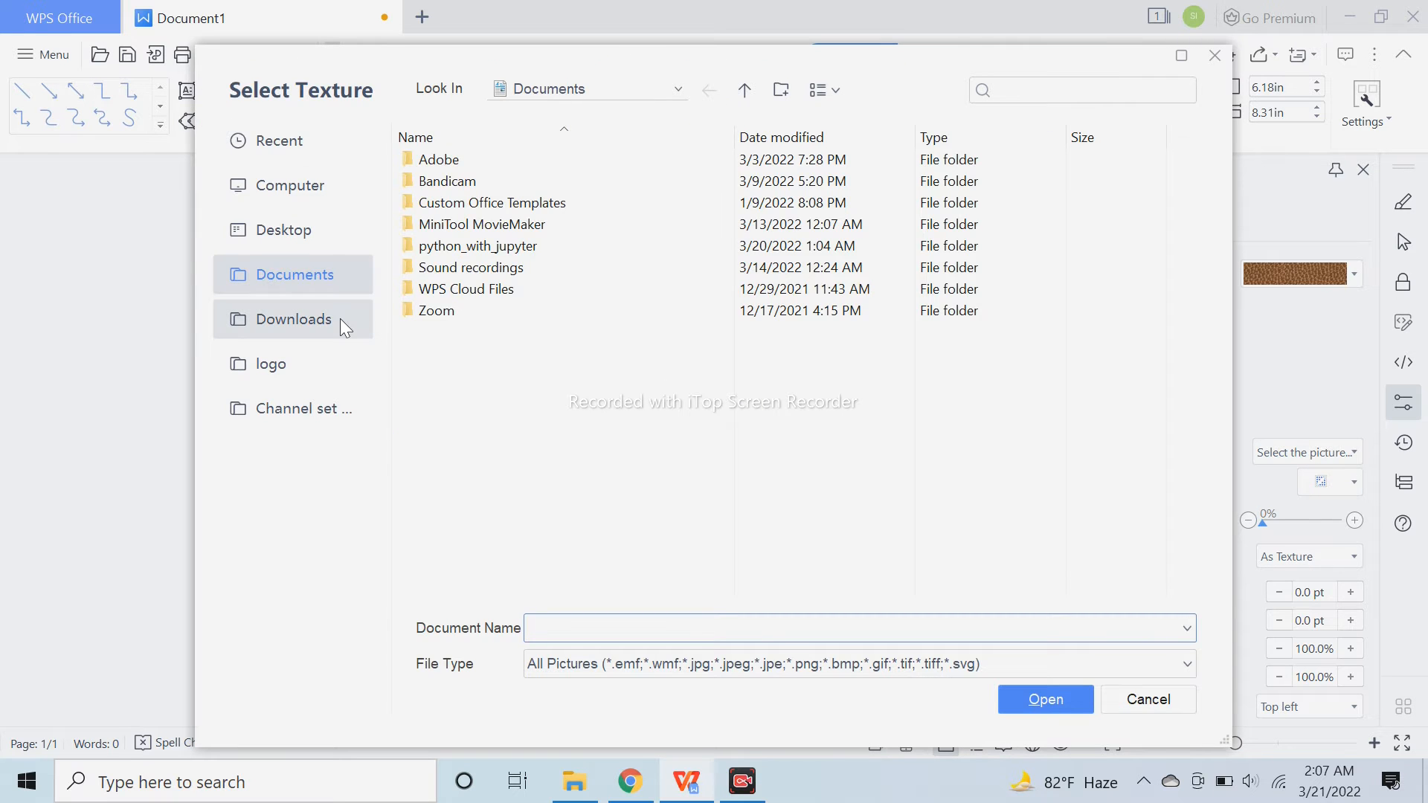
pyautogui.click(341, 318)
pyautogui.doubleClick(496, 183)
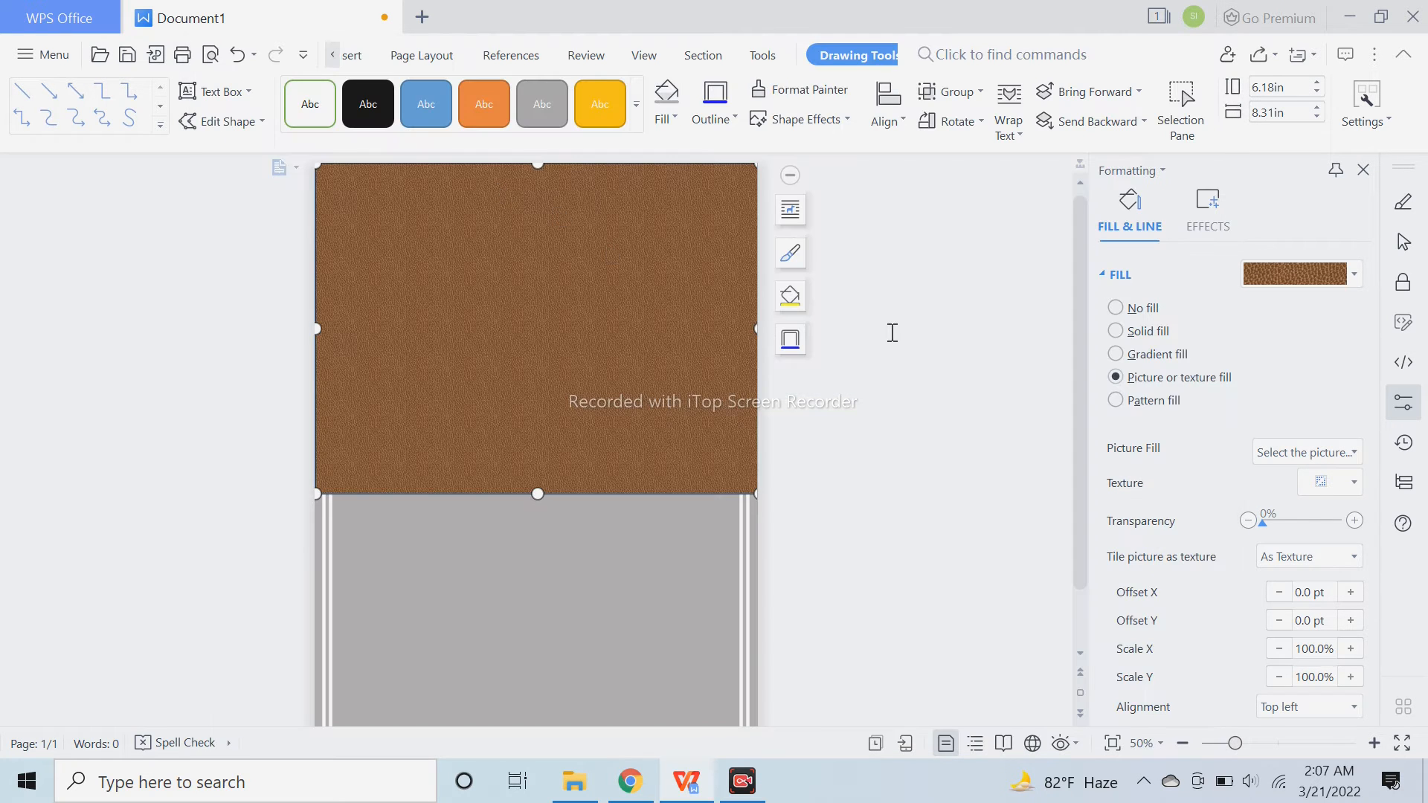
# Draw a text box over the lower part of the picture and enter "COMPANY NAME" in it
pyautogui.click(862, 400)
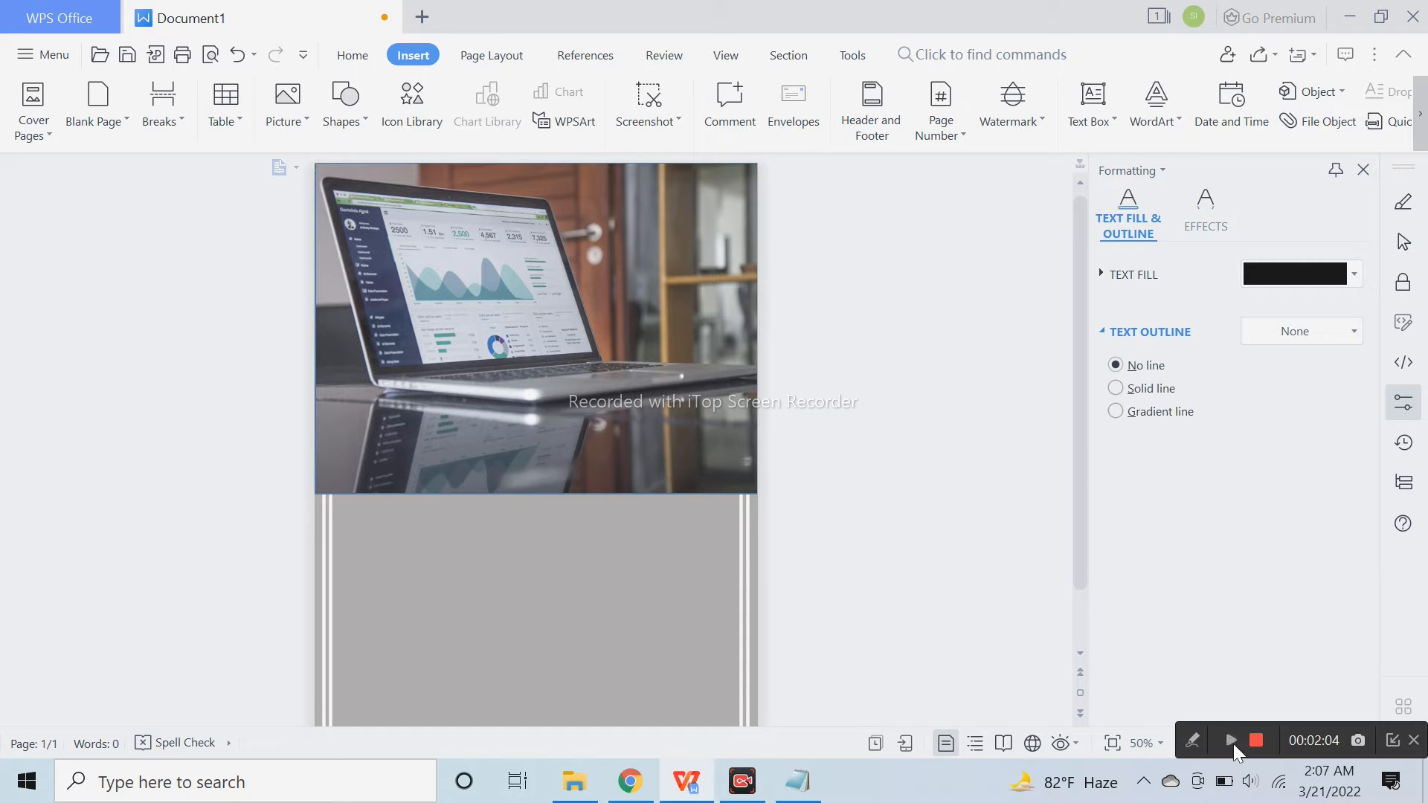
pyautogui.click(362, 120)
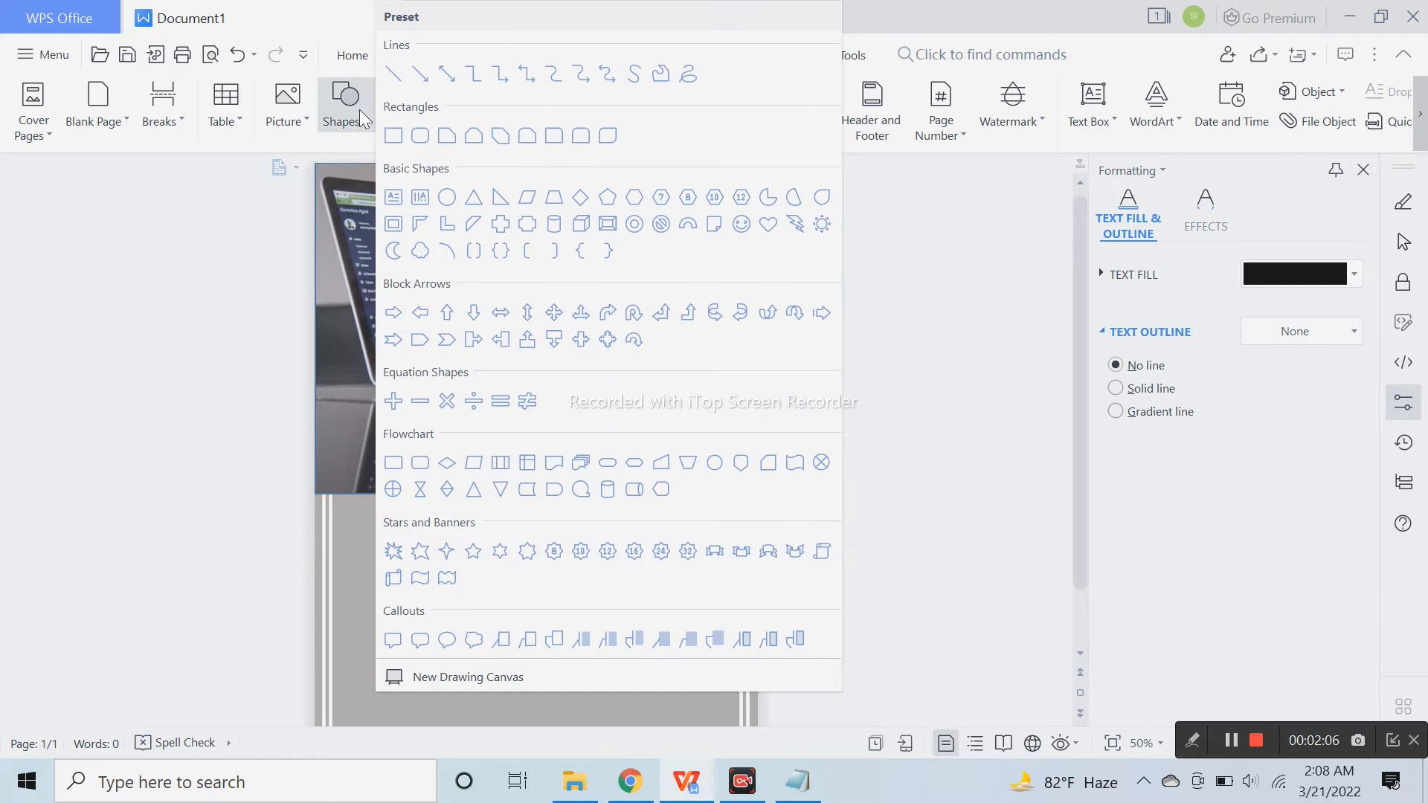
pyautogui.click(399, 194)
pyautogui.moveTo(451, 386); pyautogui.dragTo(714, 439)
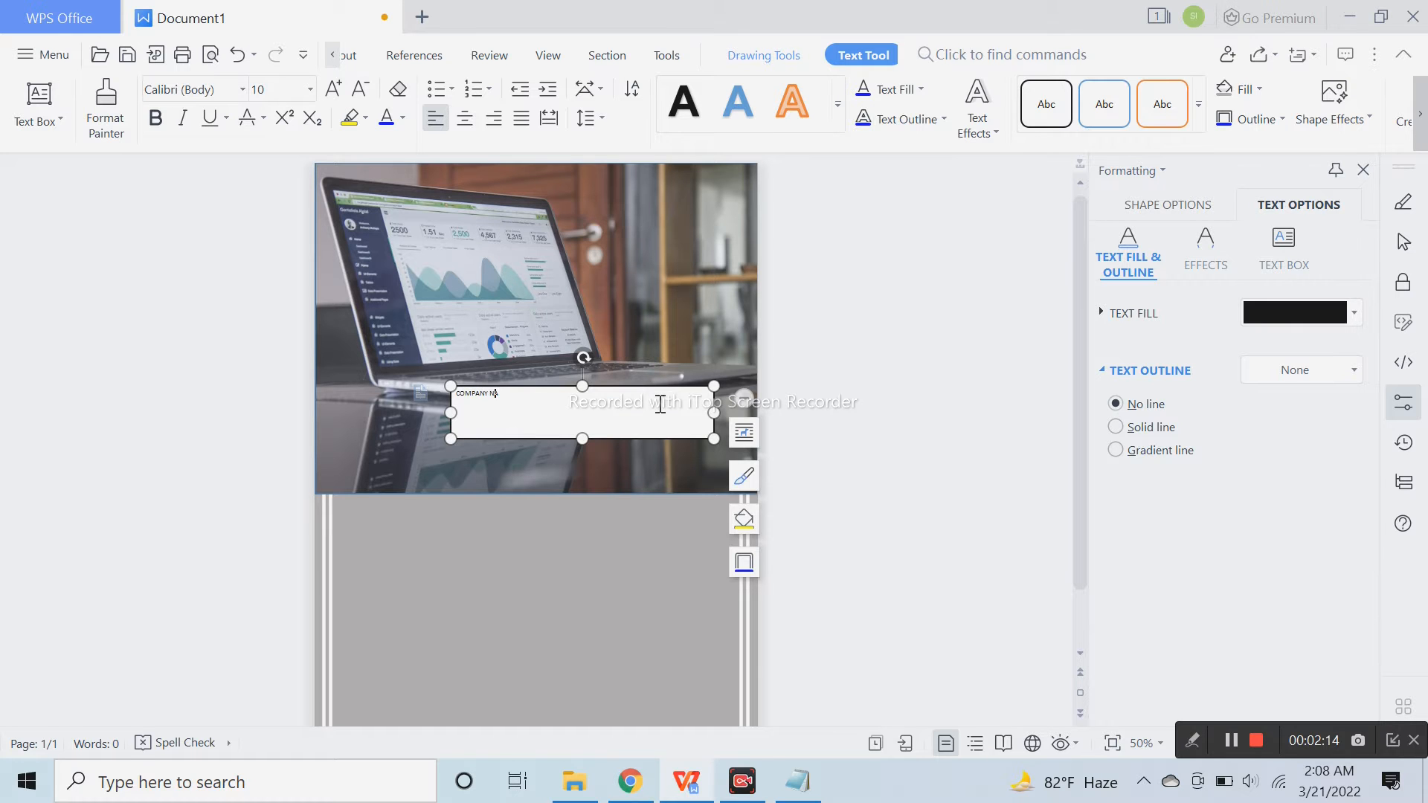
# Set the COMPANY NAME text to size 28 and center it in its box
pyautogui.hotkey('ctrl', 'a')
pyautogui.click(310, 90)
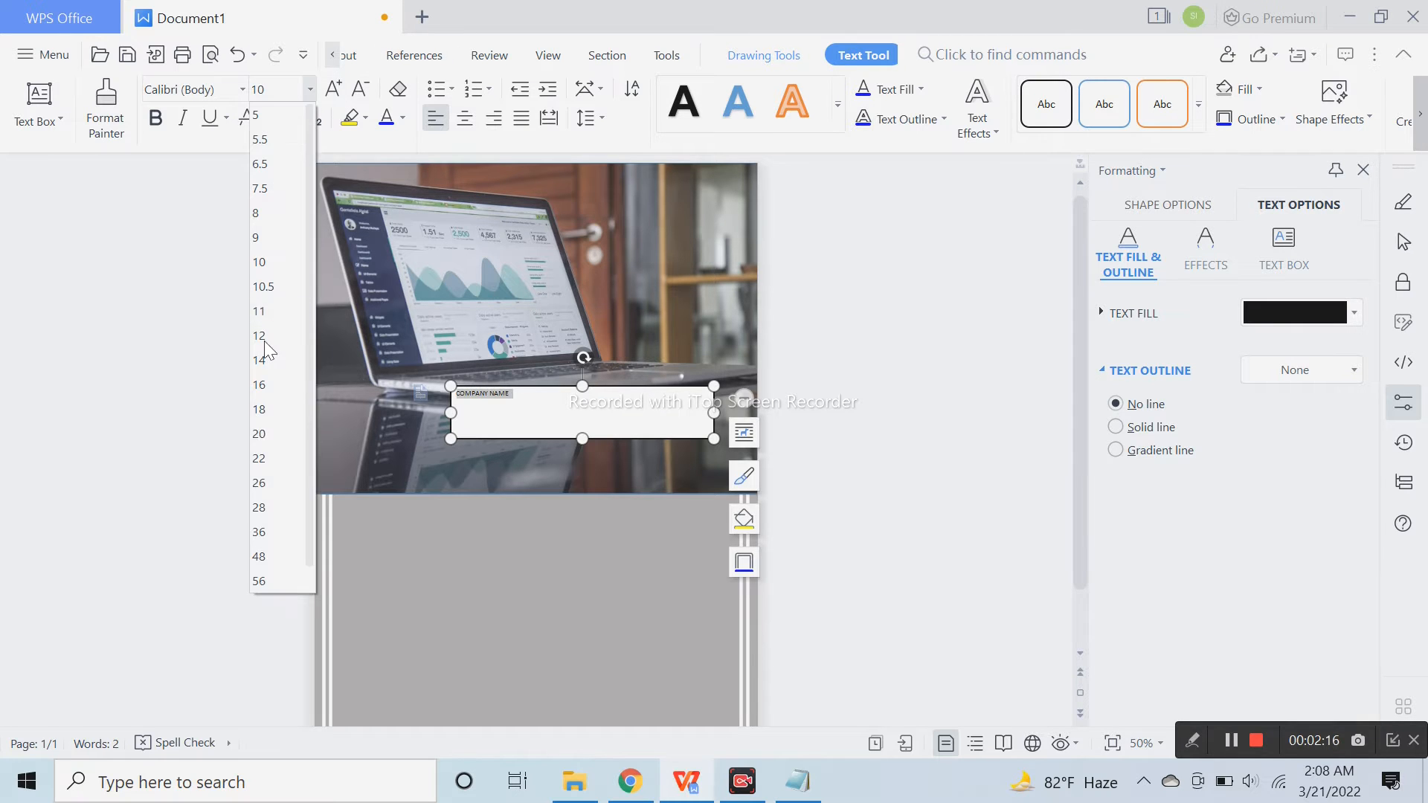
pyautogui.click(273, 515)
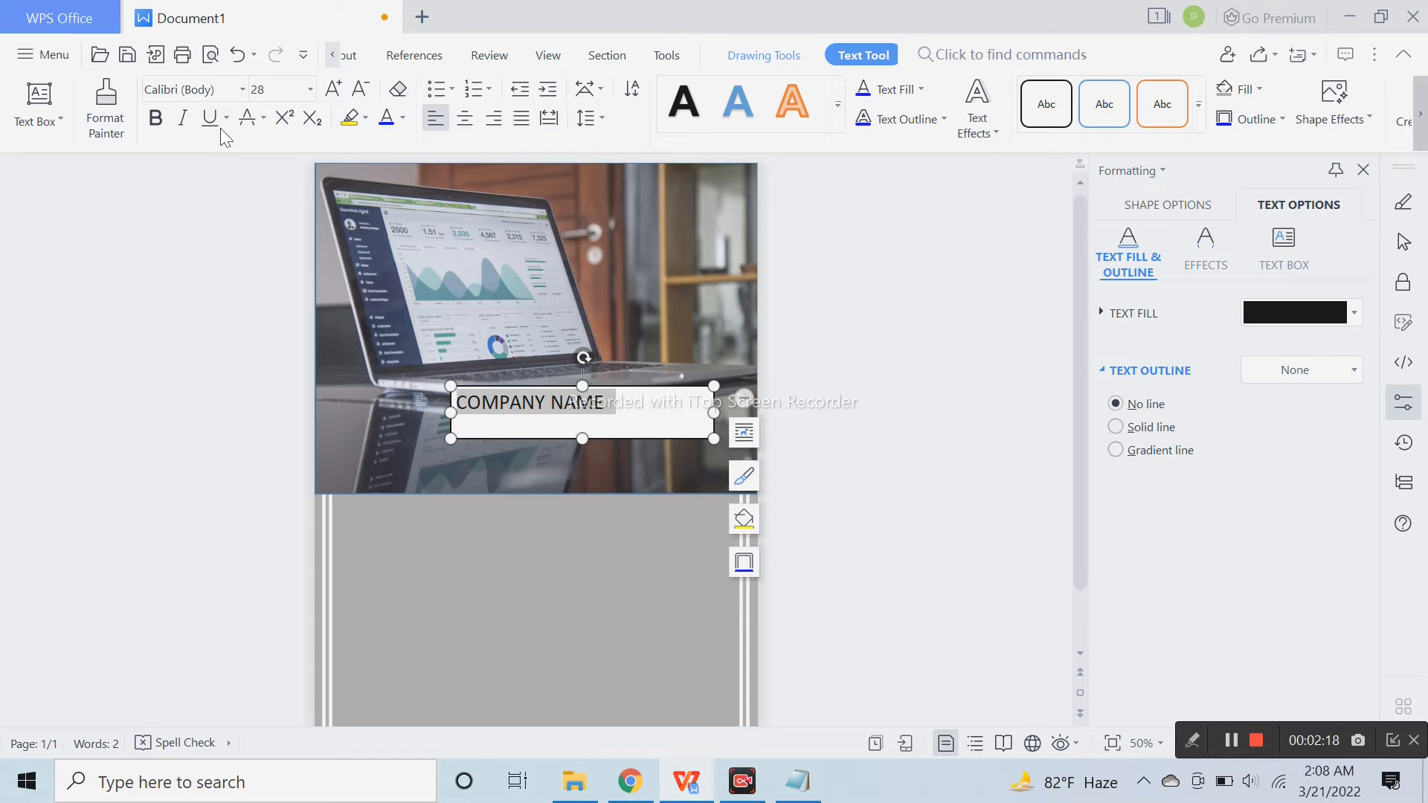
pyautogui.click(469, 125)
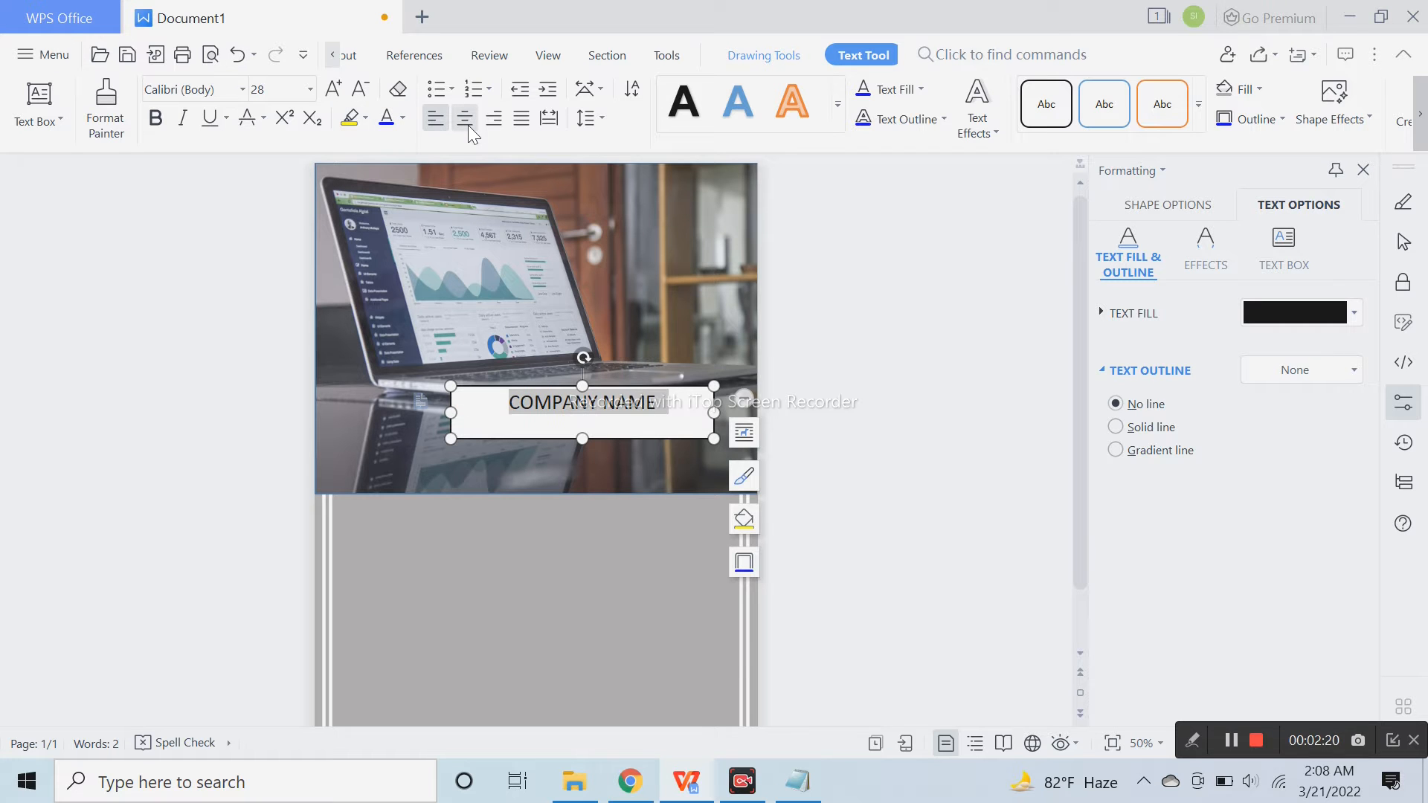
# Move the COMPANY NAME box to the picture's lower right corner and reduce its height to fit one line
pyautogui.moveTo(677, 395); pyautogui.dragTo(720, 436)
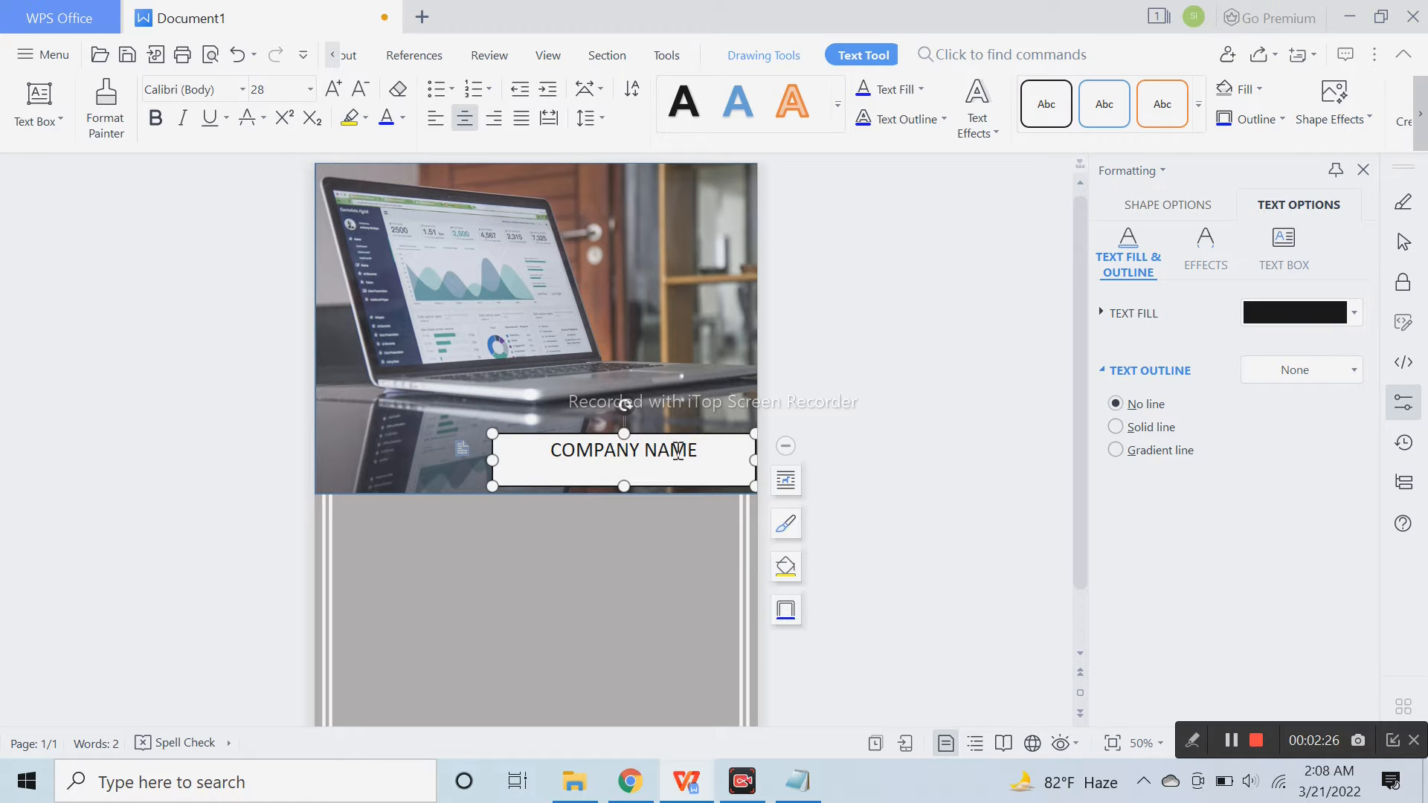
pyautogui.moveTo(624, 487); pyautogui.dragTo(624, 465)
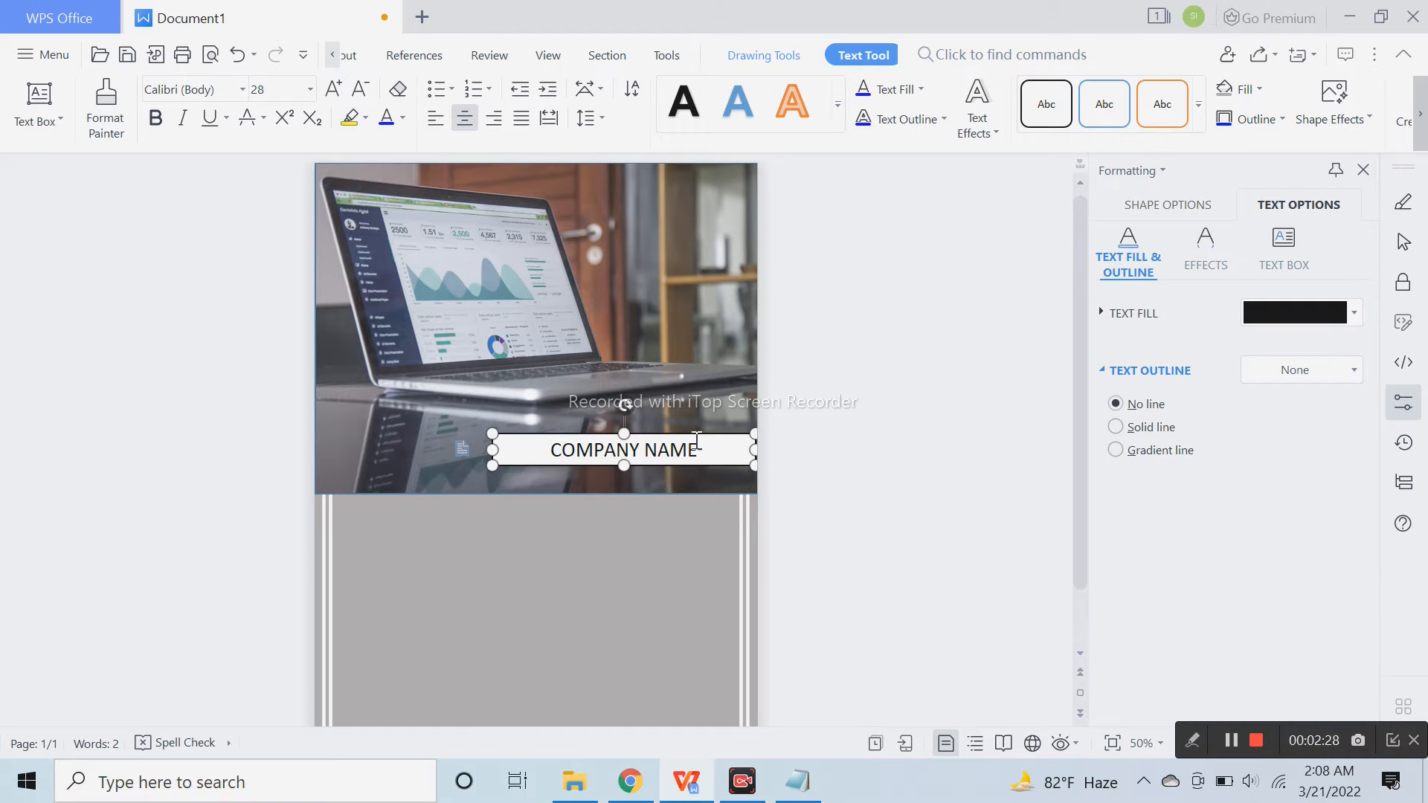
pyautogui.click(700, 439)
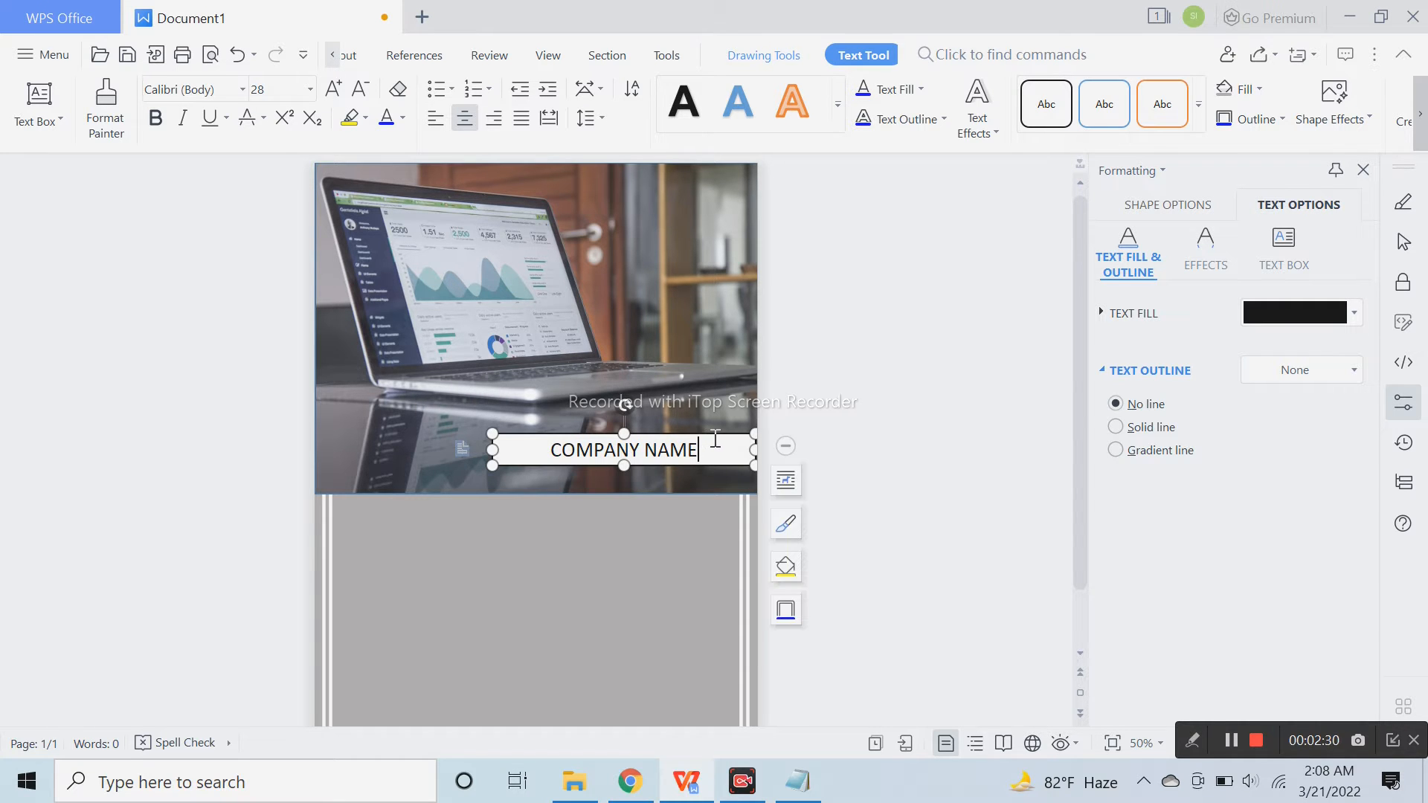
pyautogui.moveTo(716, 439); pyautogui.dragTo(711, 450)
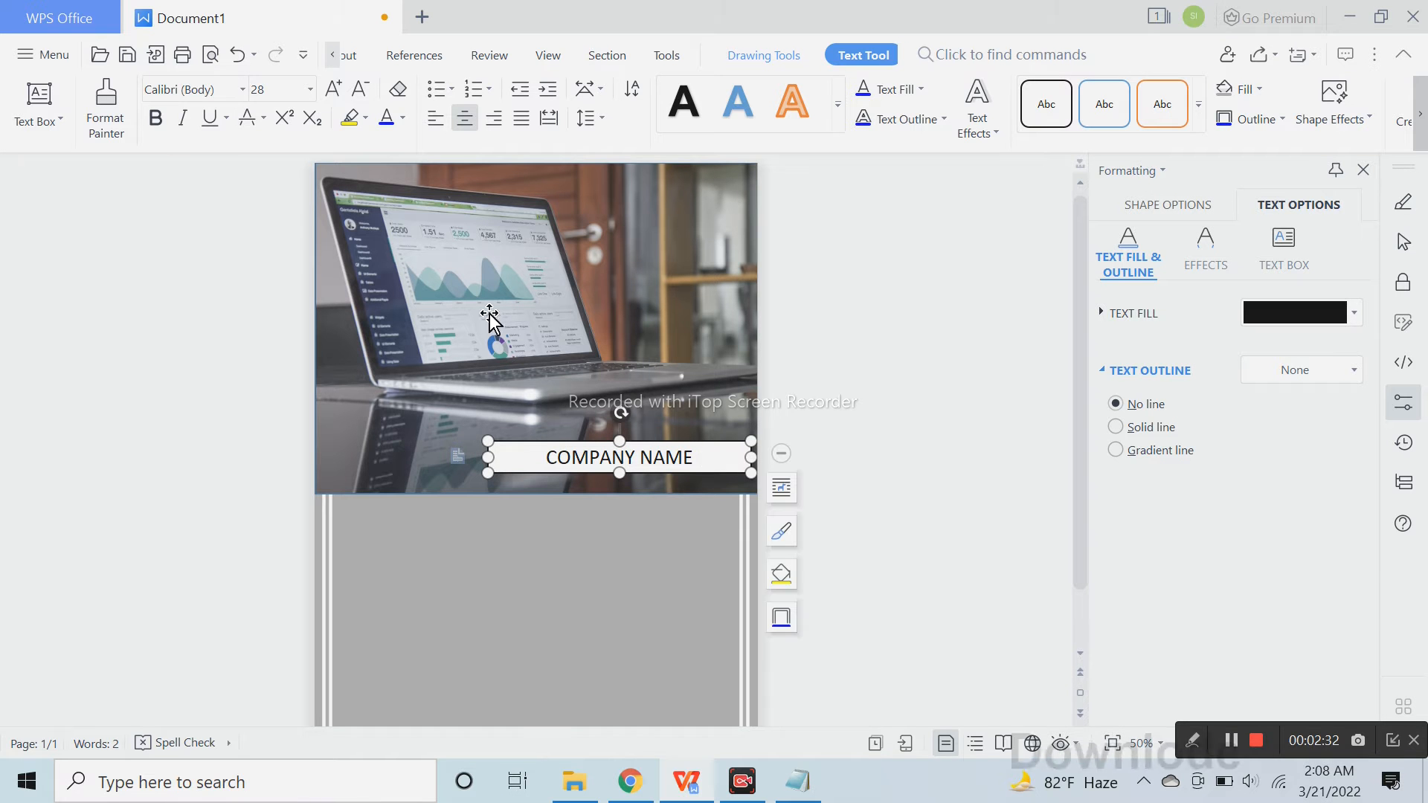
# Set COMPANY NAME in Adobe Gothic Std B at size 36 and heighten its box to fit the text
pyautogui.click(238, 91)
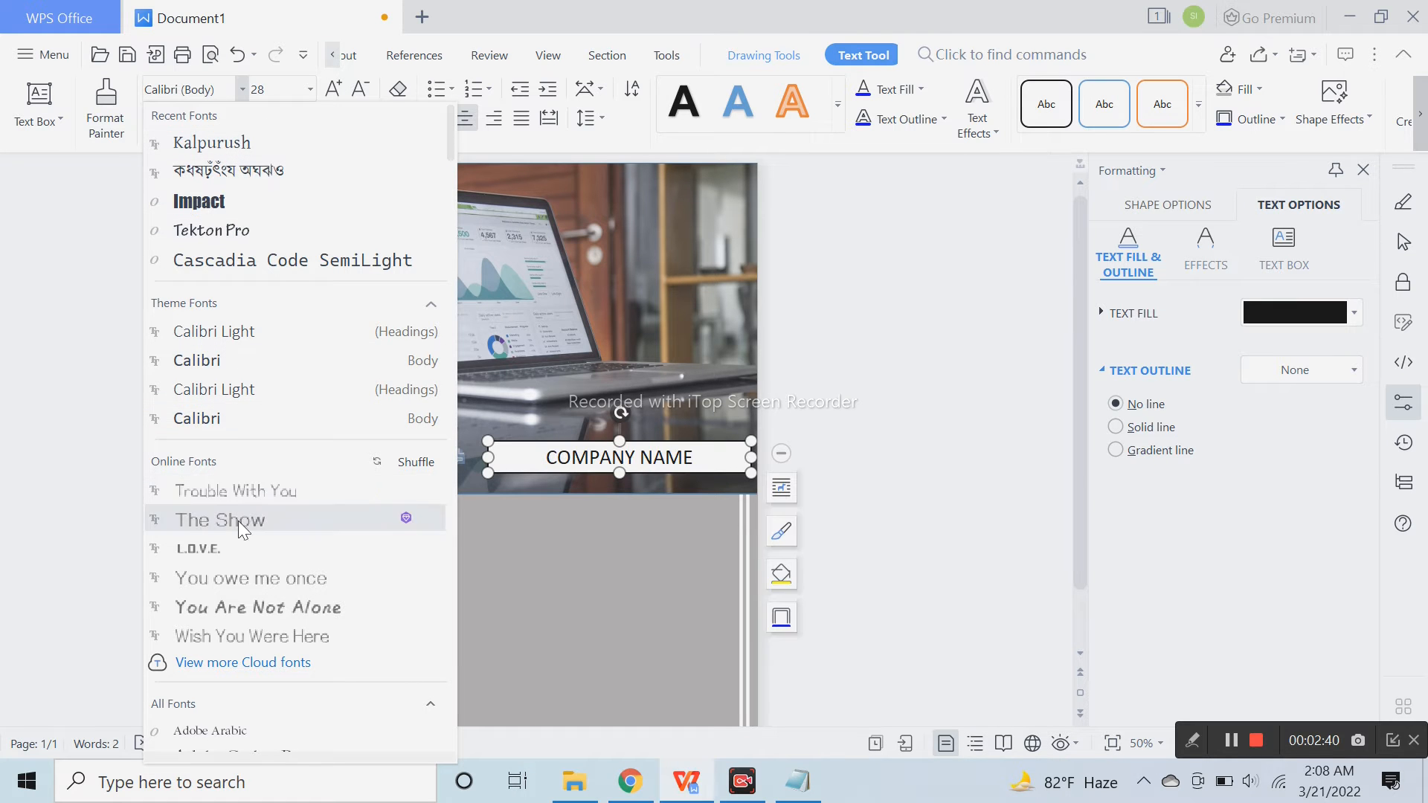
pyautogui.scroll(-3, 338, 475)
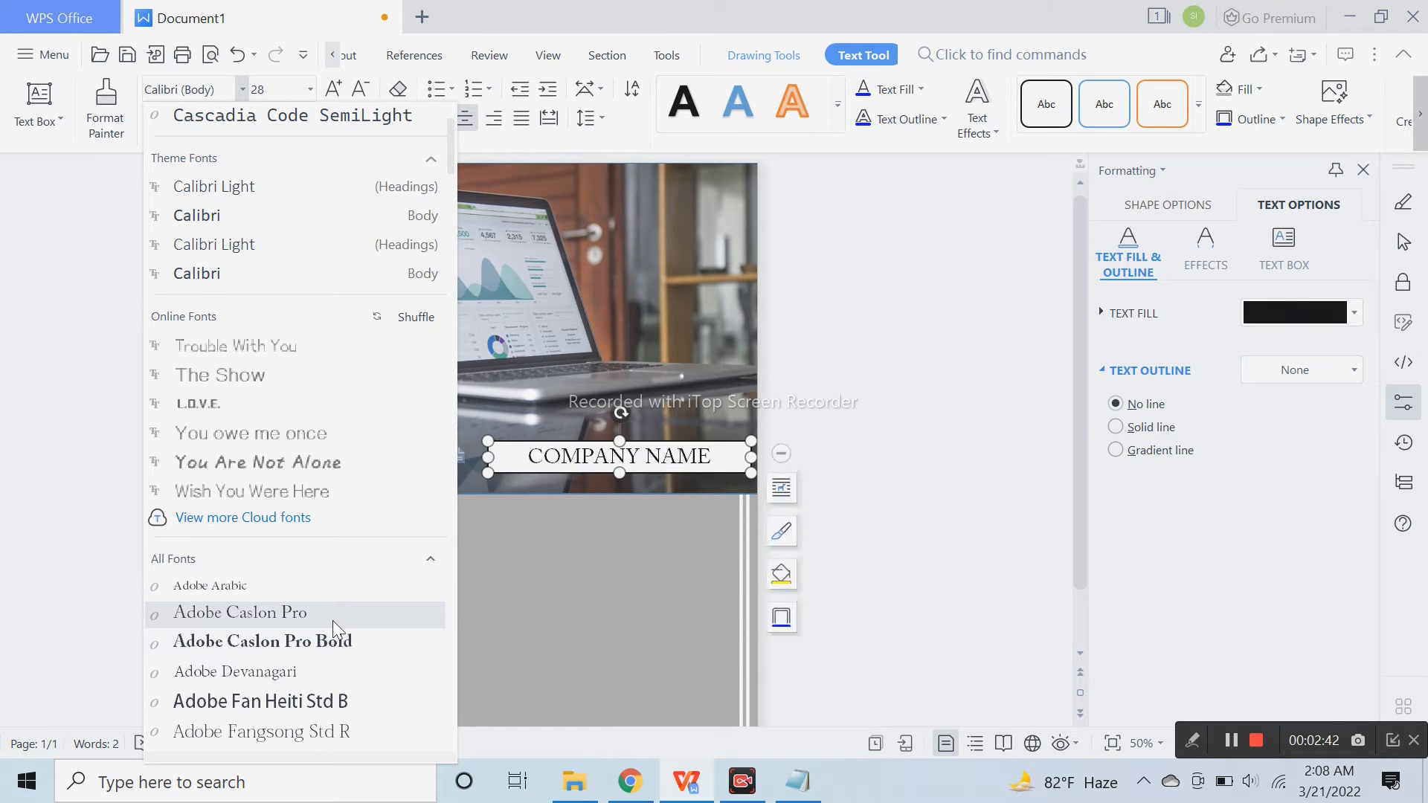
pyautogui.scroll(-2, 333, 621)
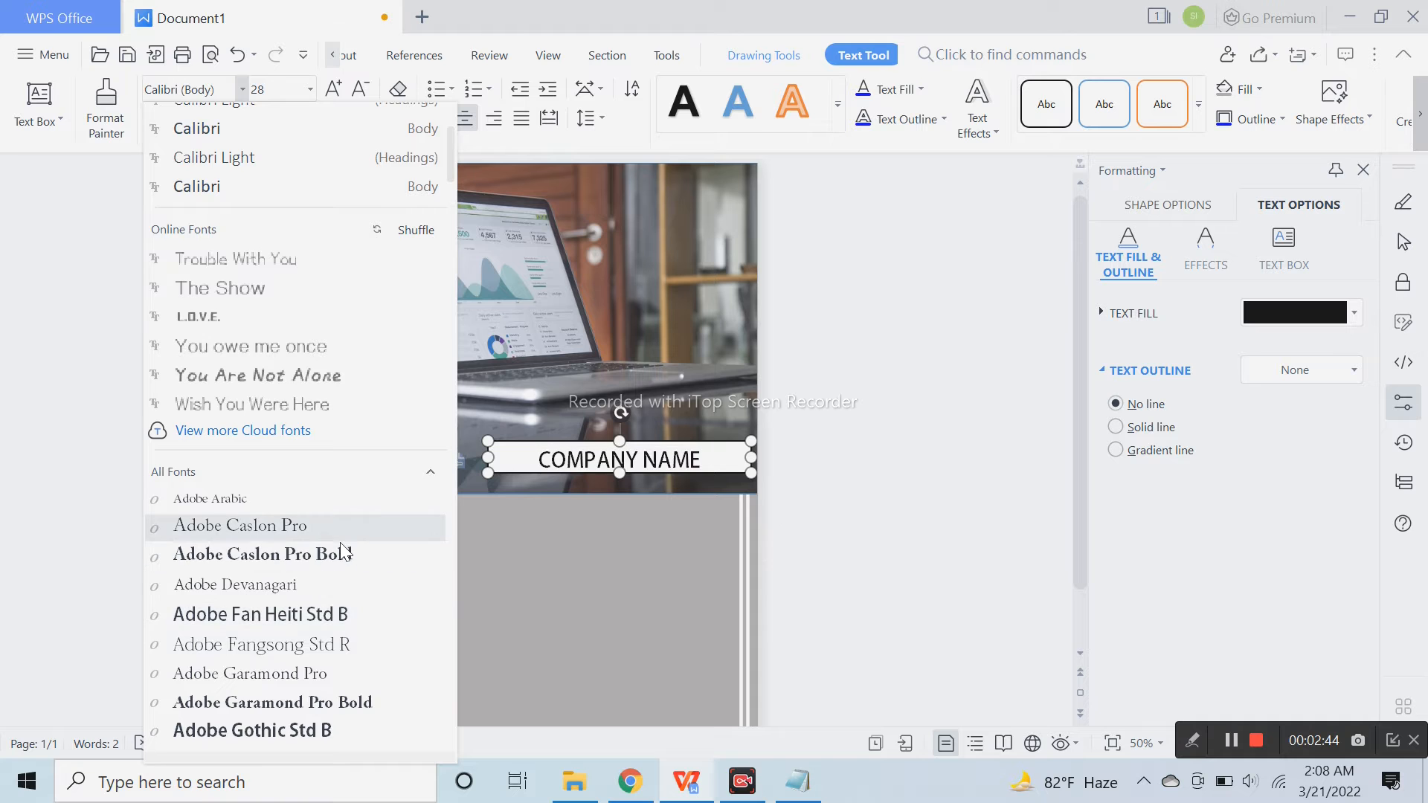
pyautogui.scroll(-3, 345, 630)
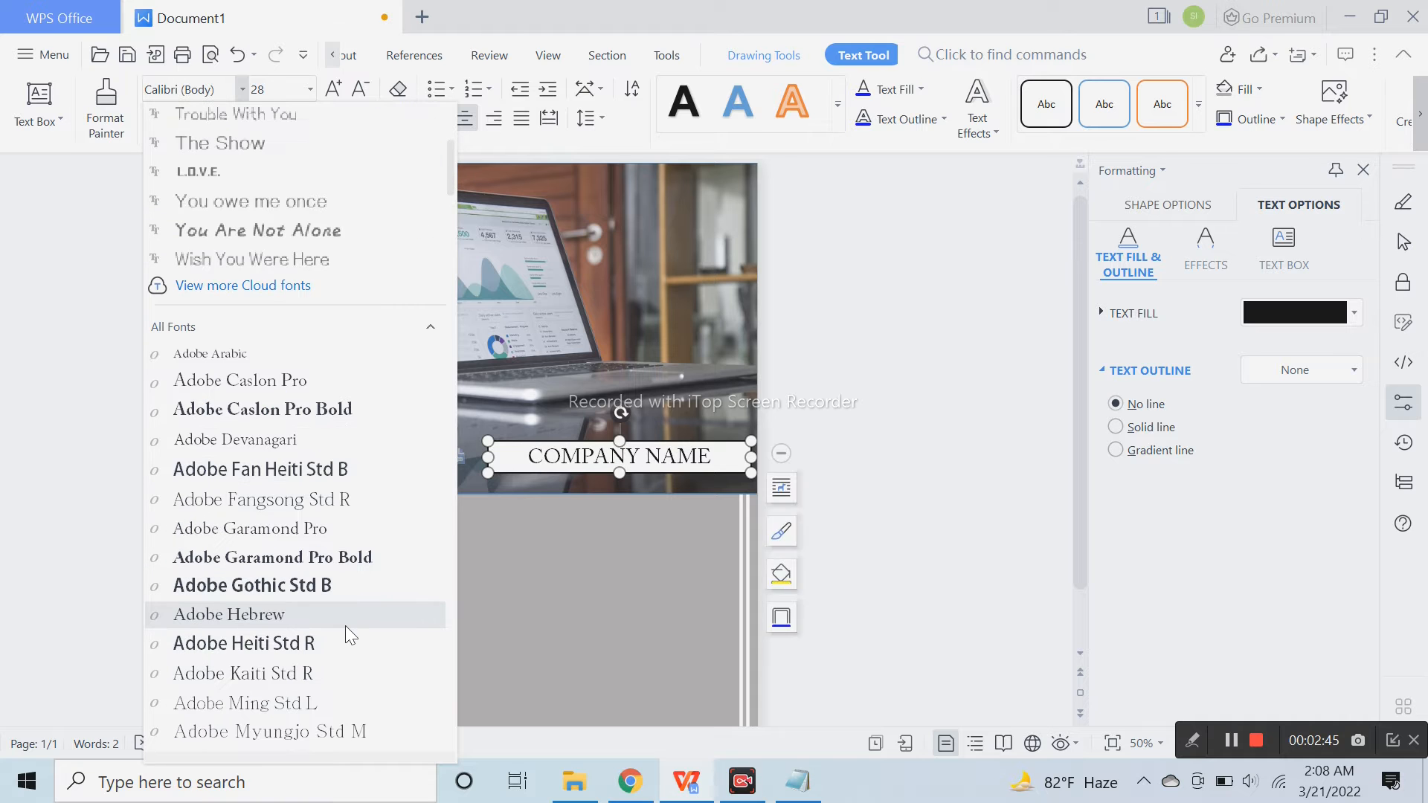
pyautogui.click(346, 586)
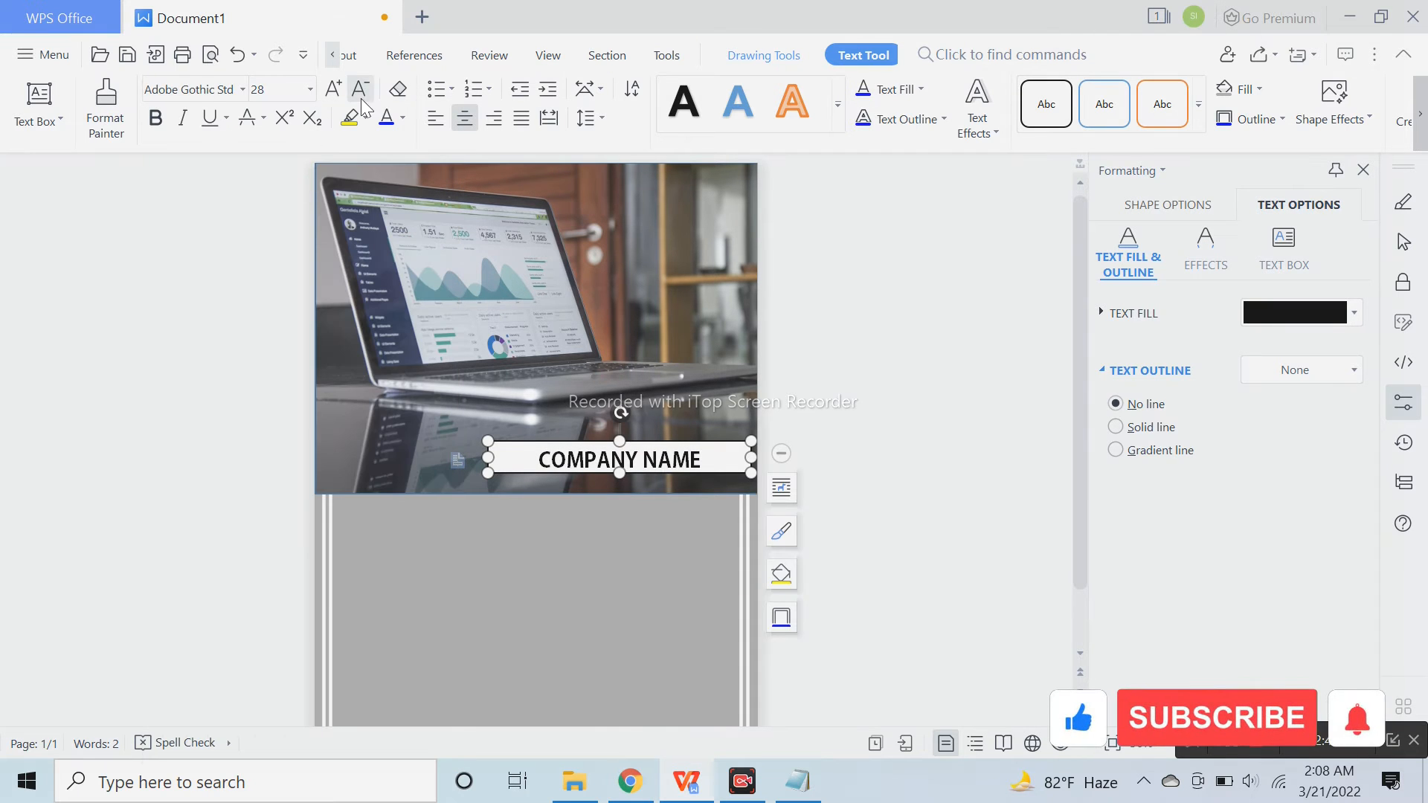
pyautogui.click(333, 89)
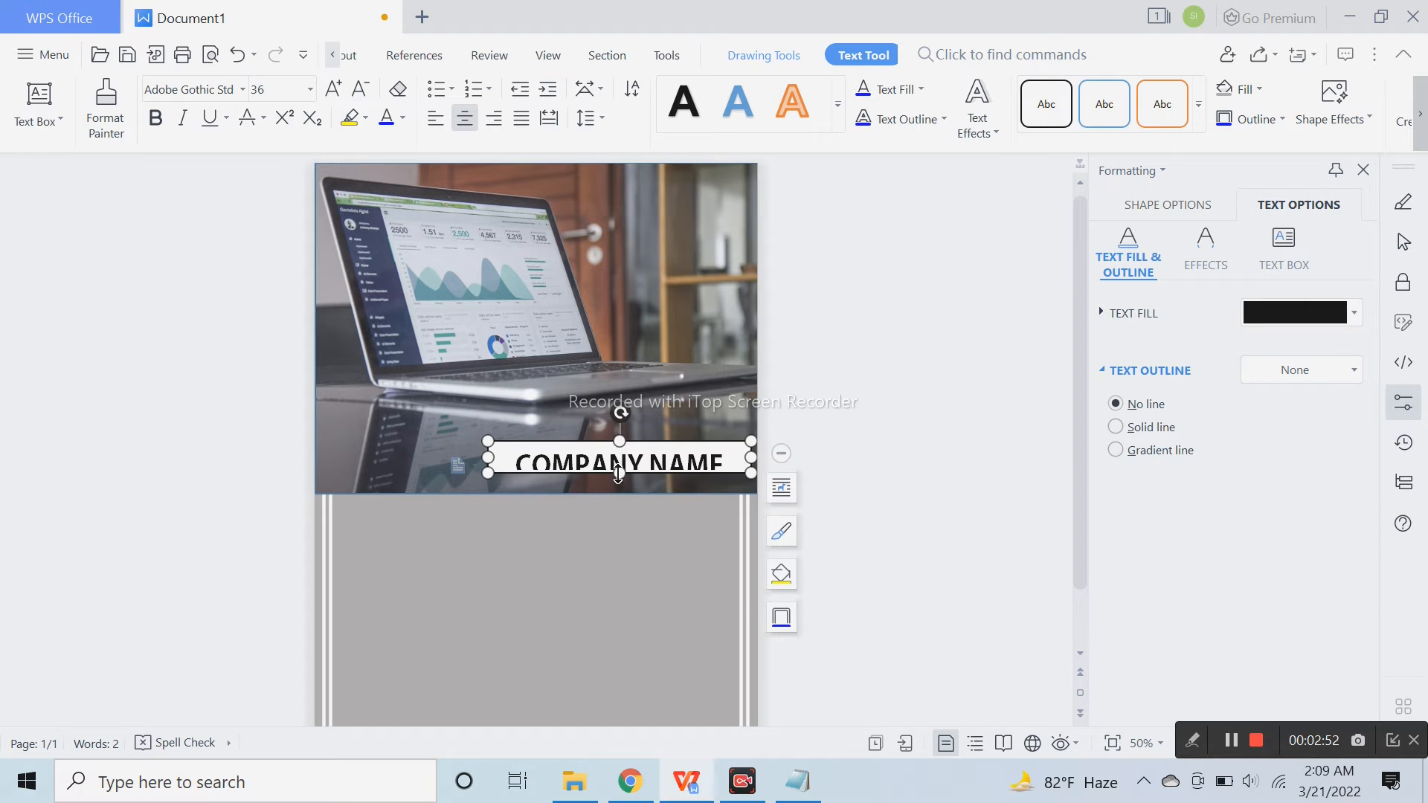
pyautogui.click(886, 479)
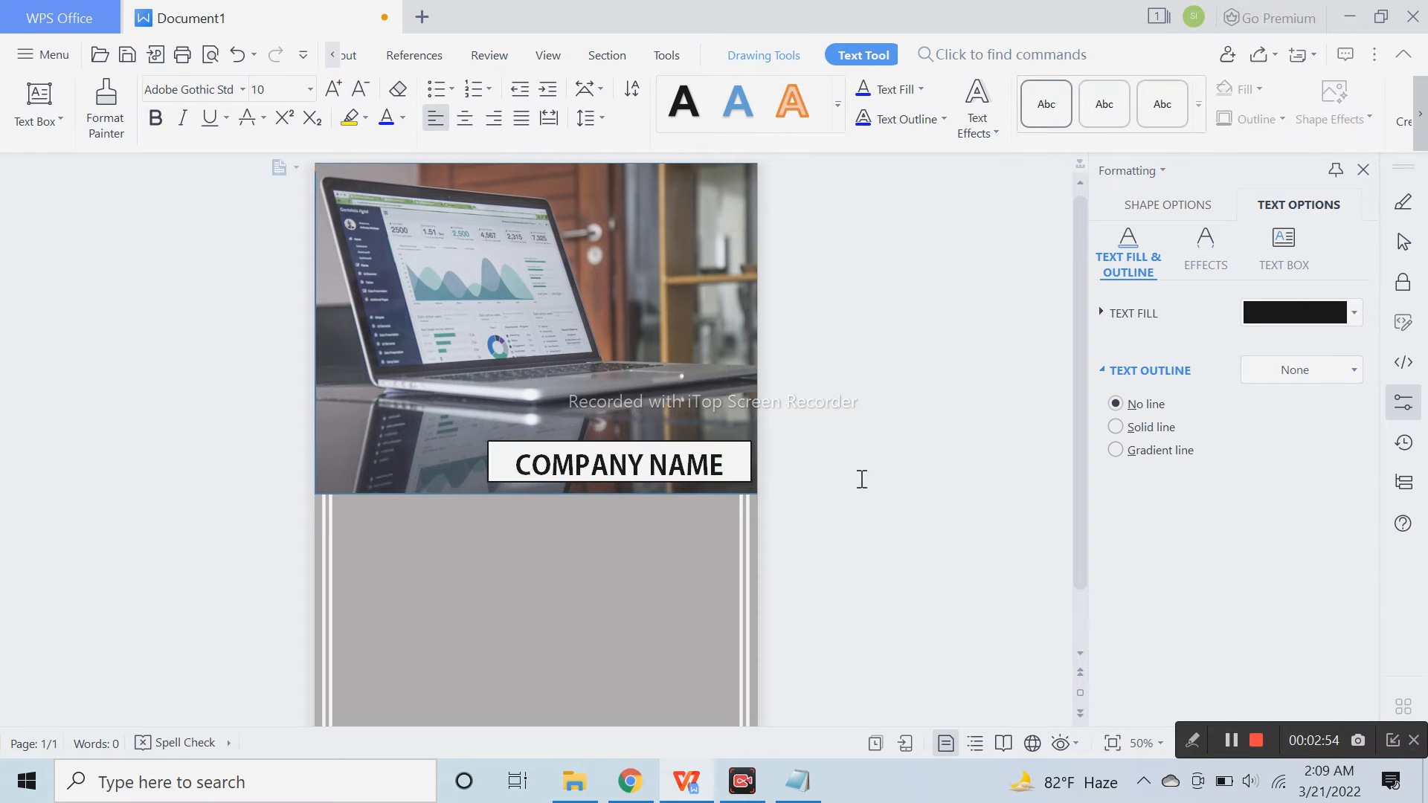
# Remove the fill and the outline from the COMPANY NAME text box
pyautogui.click(718, 444)
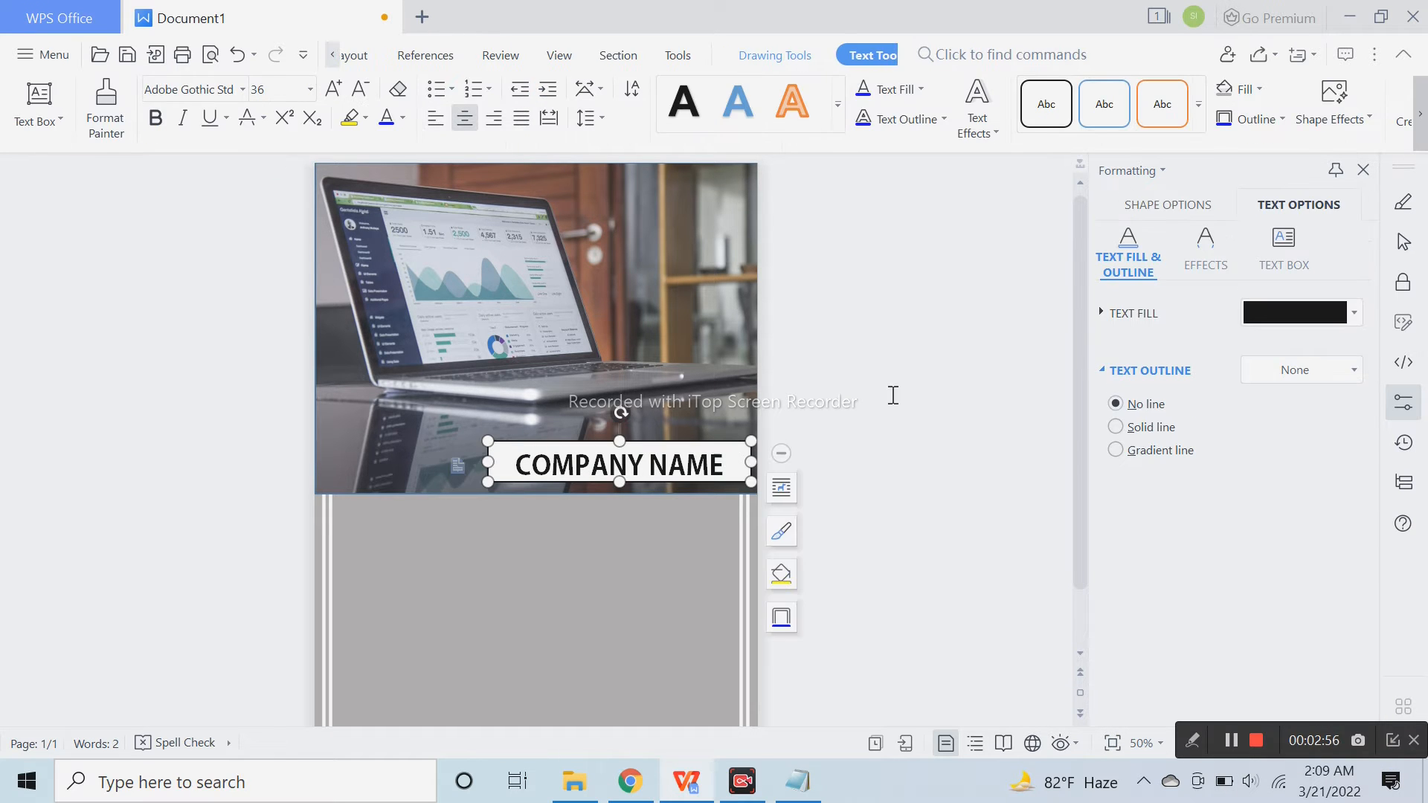
pyautogui.click(1149, 216)
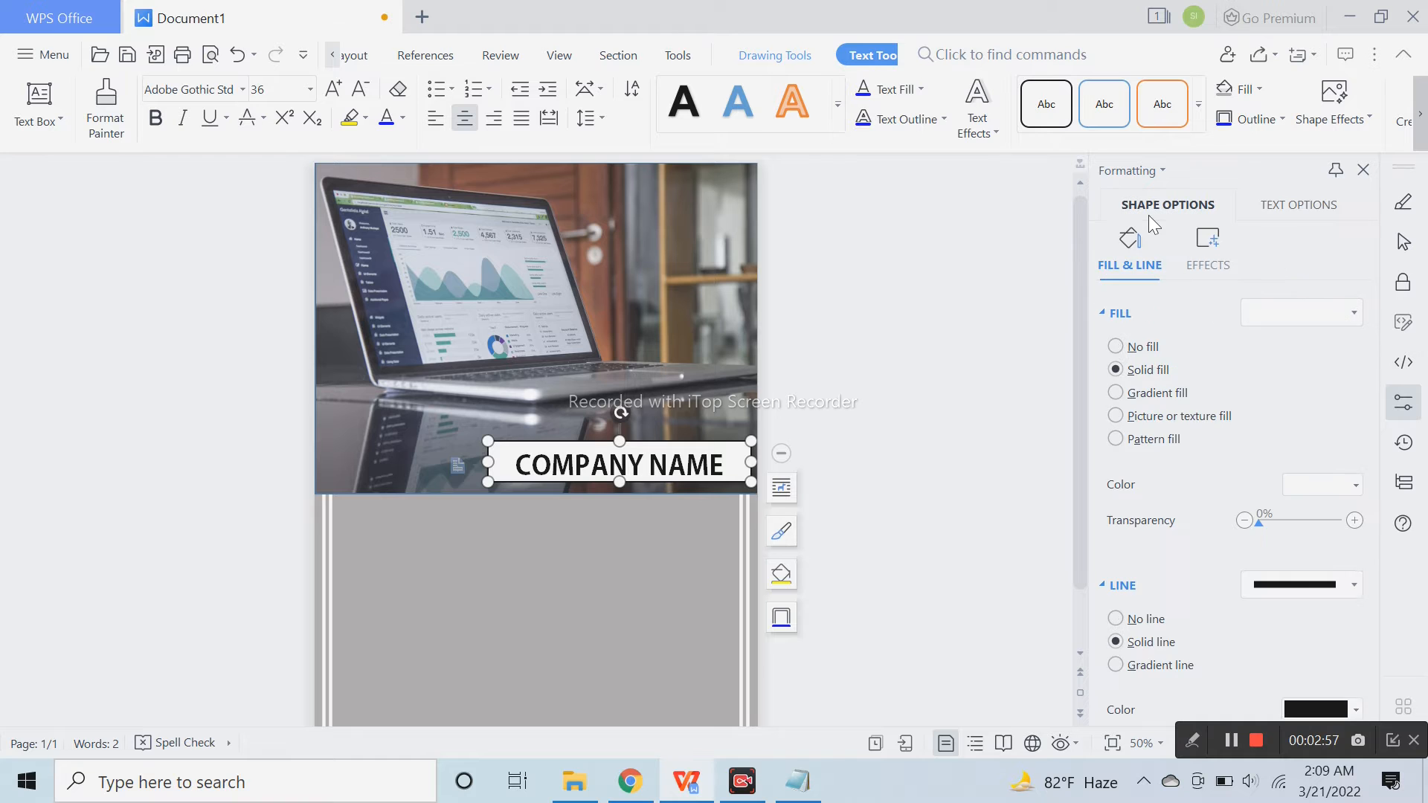
pyautogui.click(1155, 344)
pyautogui.click(1131, 524)
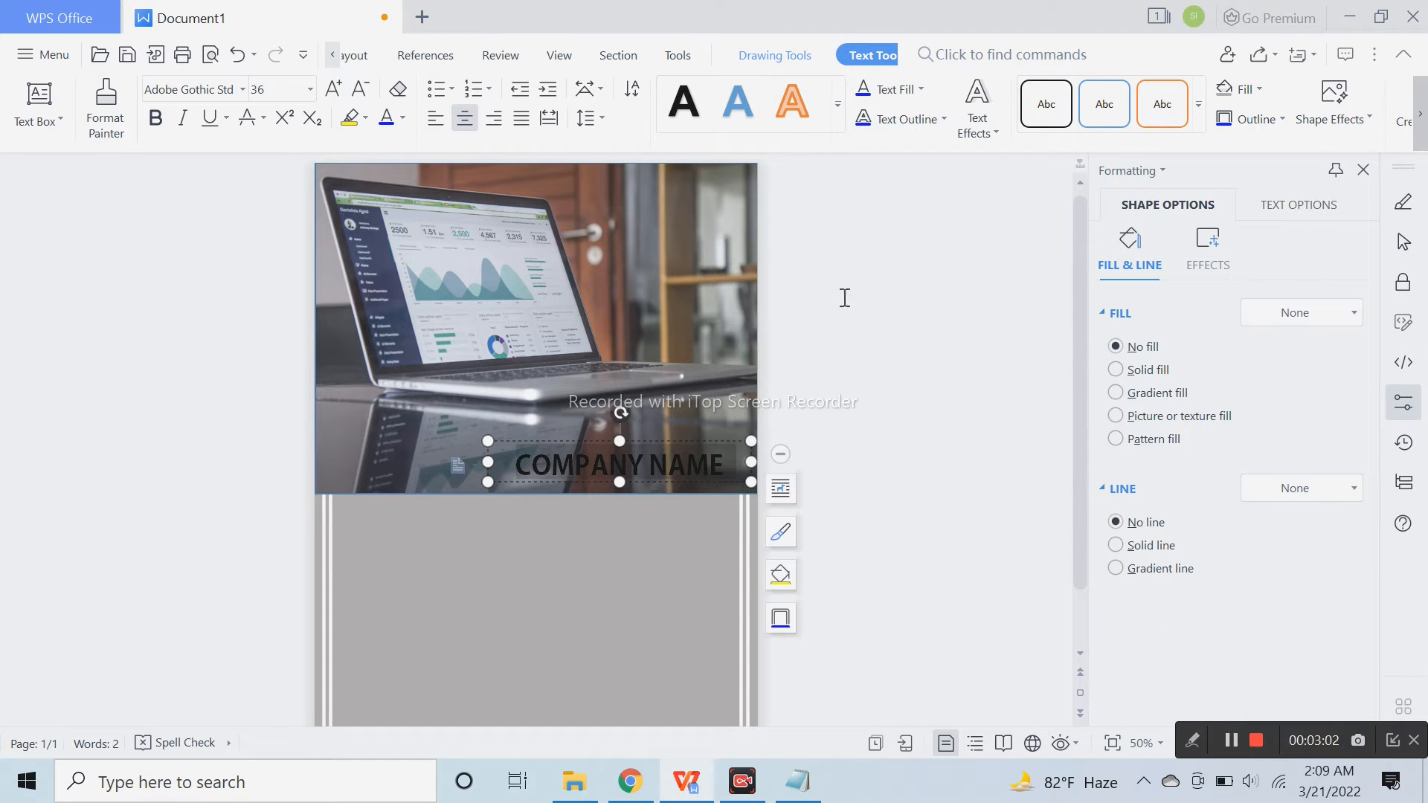
# Change the COMPANY NAME font color to white
pyautogui.click(403, 117)
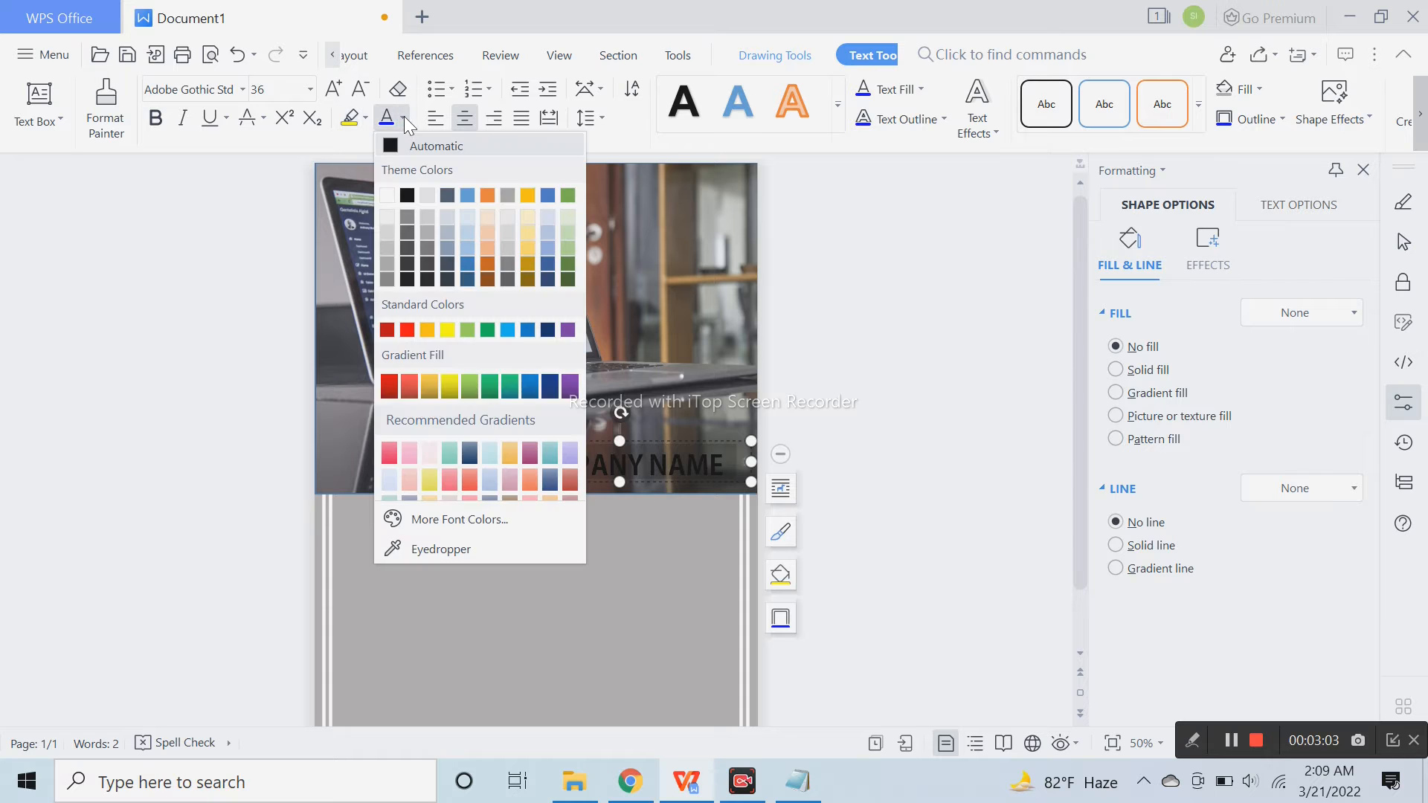
pyautogui.click(392, 195)
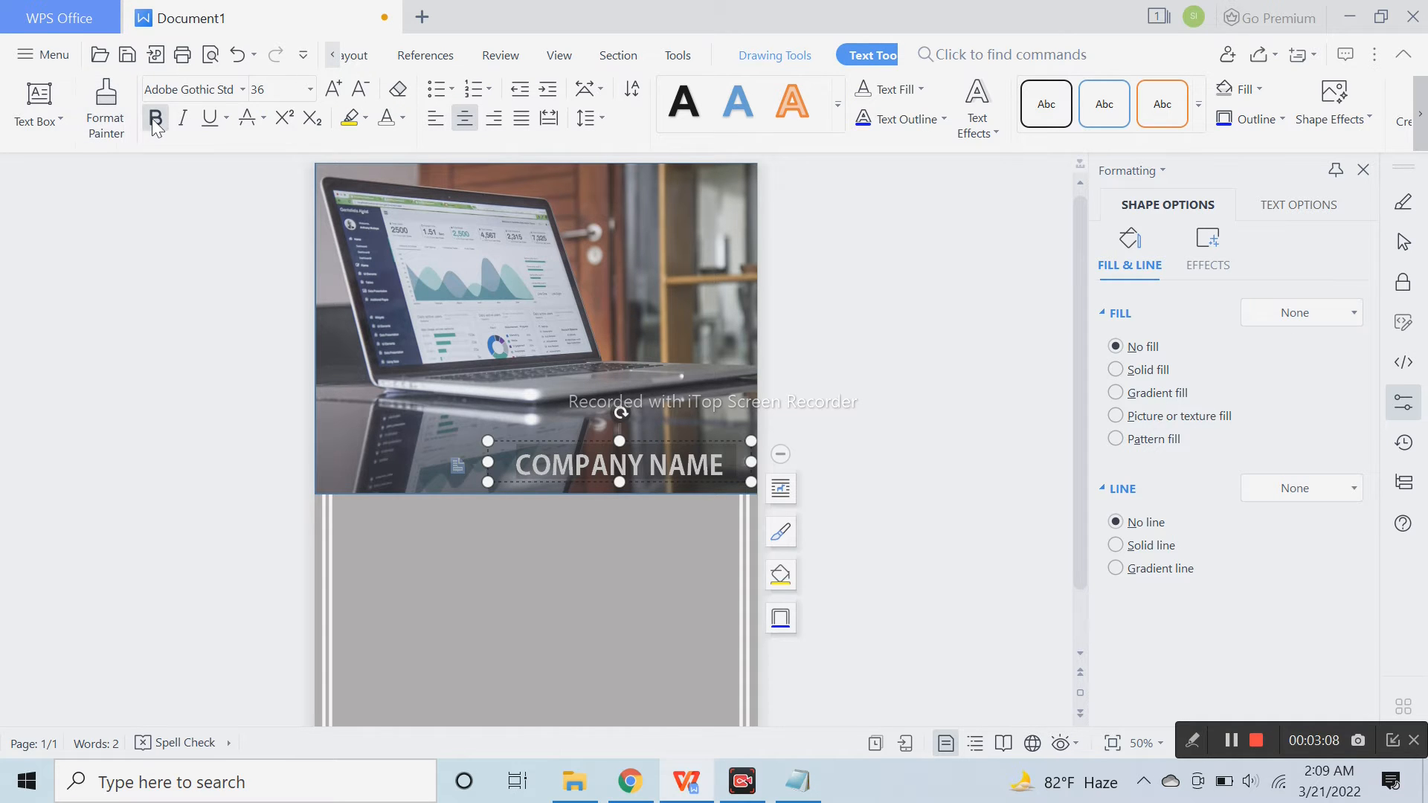
pyautogui.click(848, 335)
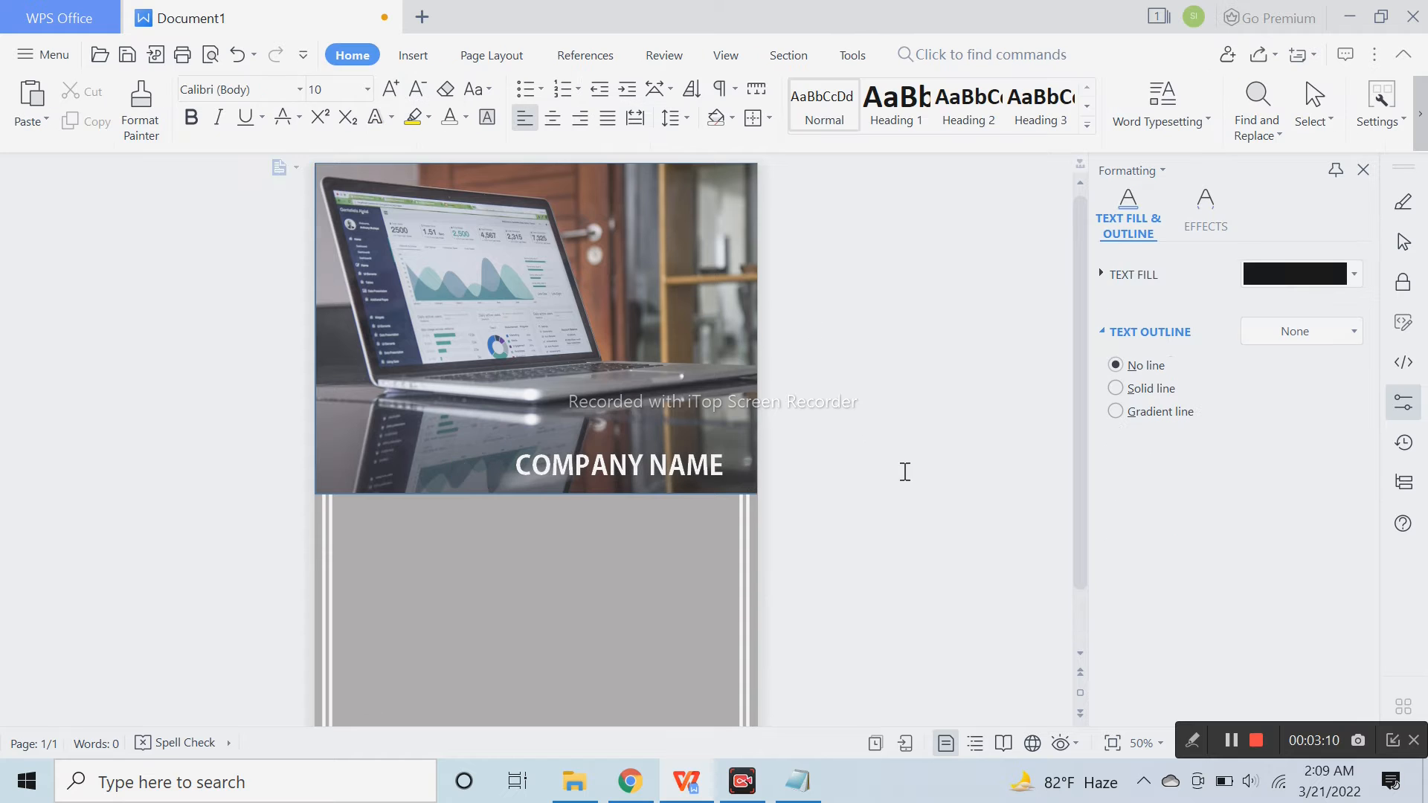
# Bring the white double-line border forward so it lies in front of the picture rectangle
pyautogui.scroll(-1, 904, 483)
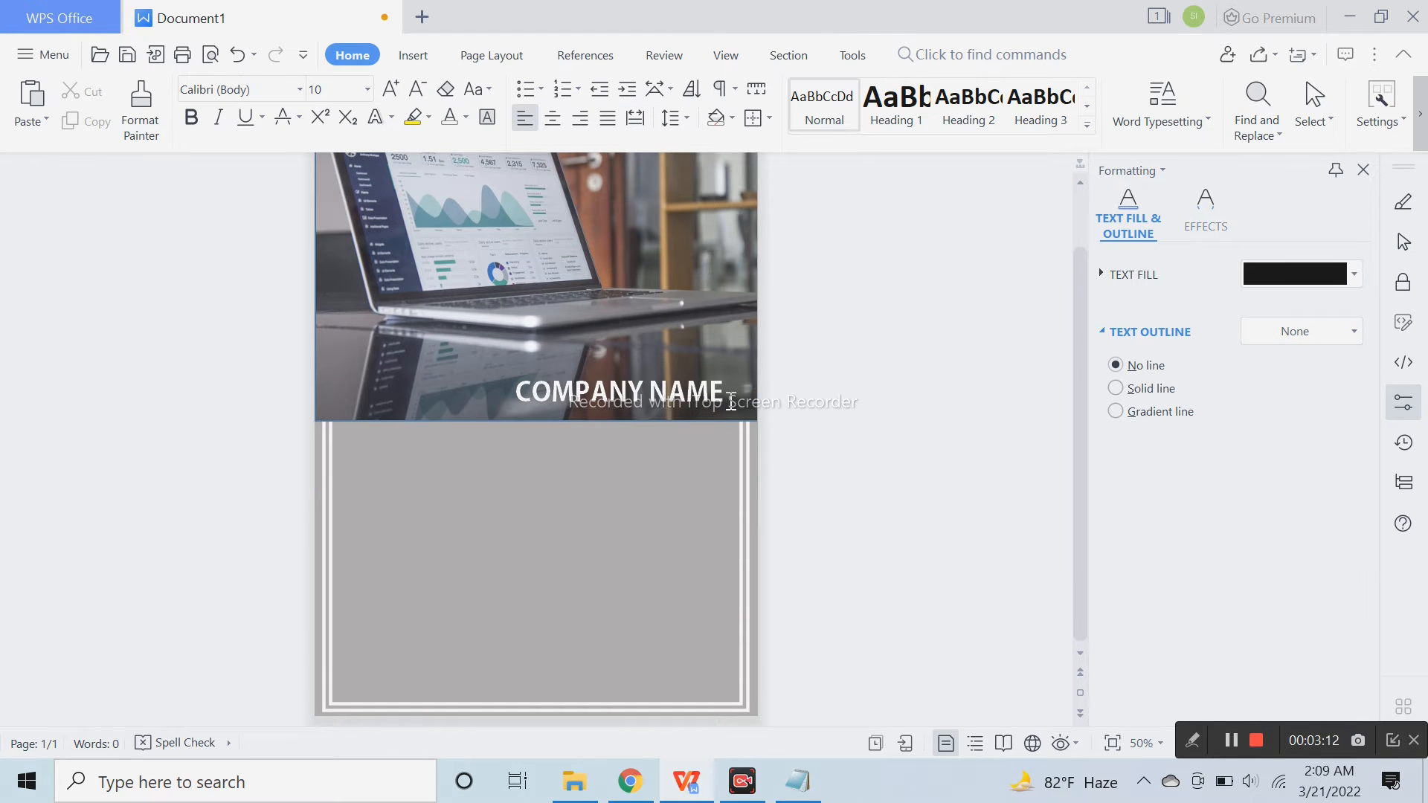
pyautogui.click(747, 529)
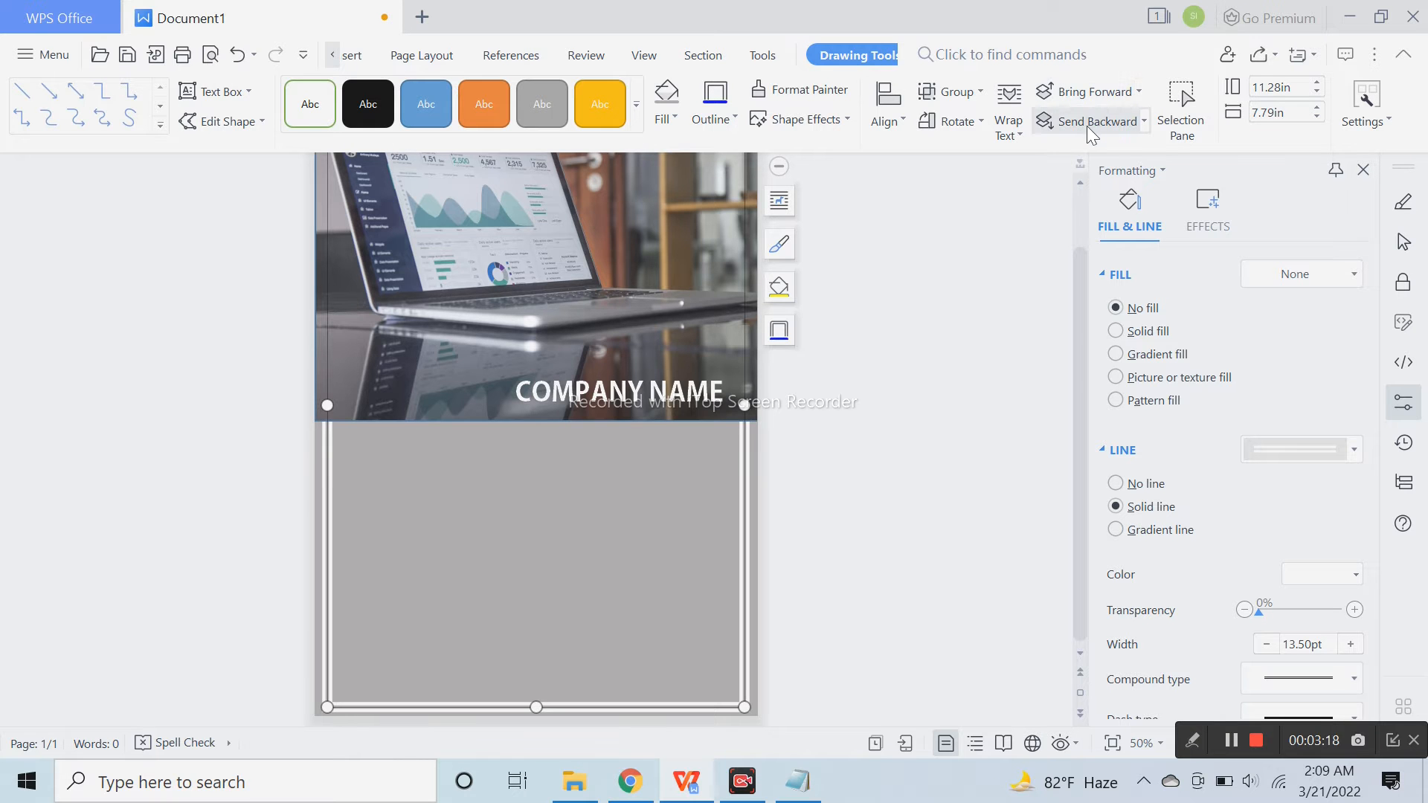
pyautogui.click(1092, 91)
pyautogui.click(886, 475)
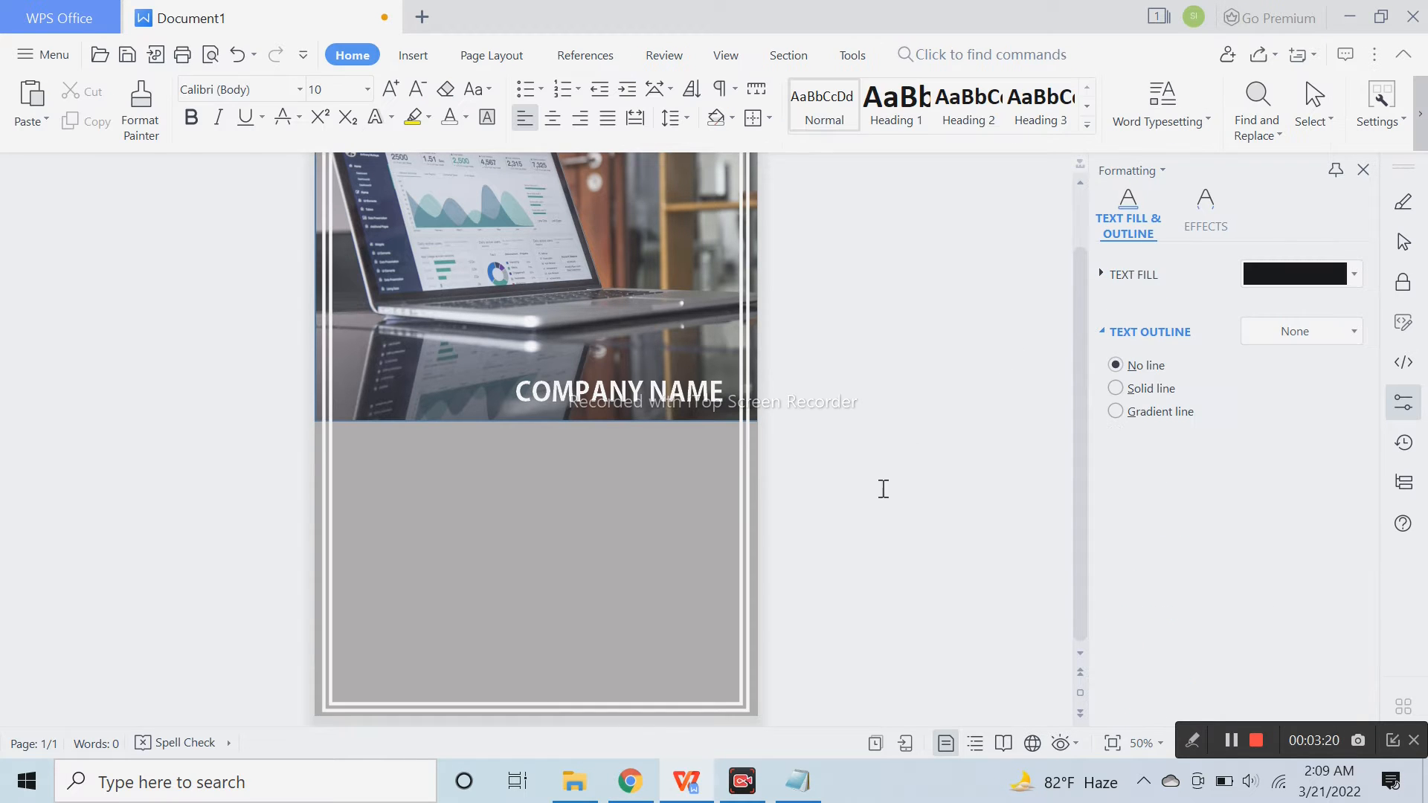
# Draw a rectangle with rounded top corners, about 4.81 by 1.25 in, and place it directly under the picture at the page's left edge
pyautogui.scroll(-2, 879, 515)
pyautogui.click(426, 60)
pyautogui.click(352, 131)
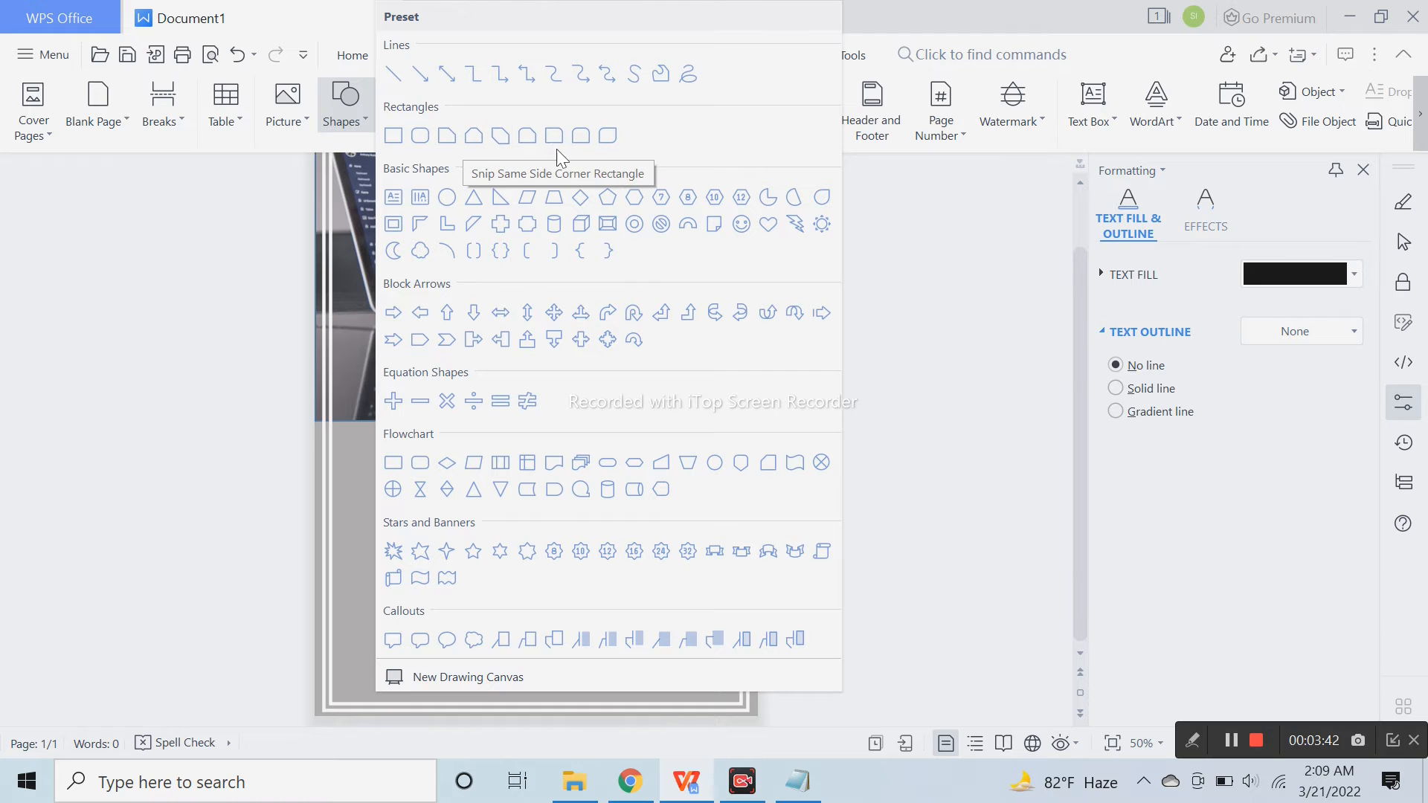
pyautogui.click(582, 136)
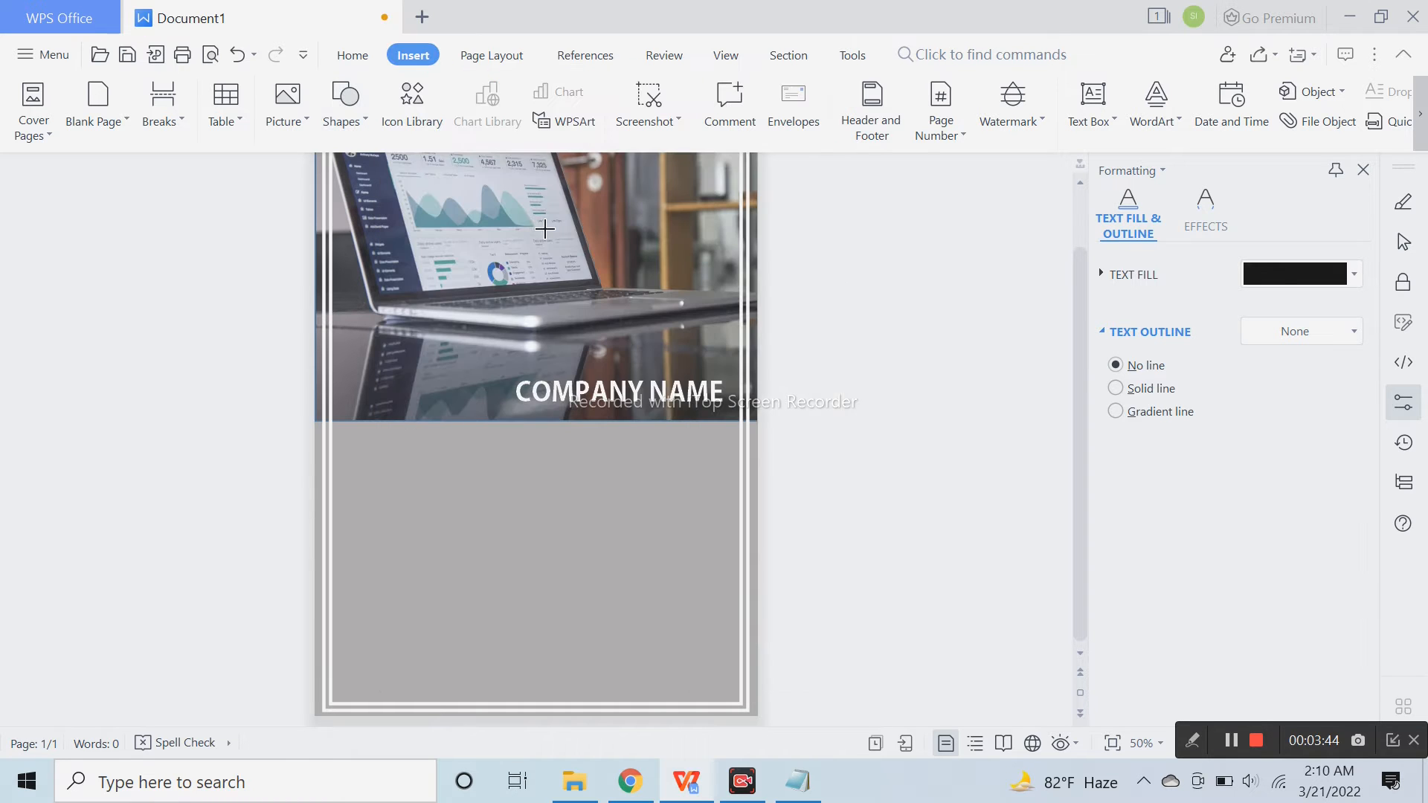
pyautogui.moveTo(334, 434); pyautogui.dragTo(591, 500)
pyautogui.moveTo(483, 473)
pyautogui.mouseDown()
pyautogui.moveTo(526, 475)
pyautogui.moveTo(459, 465)
pyautogui.mouseUp()
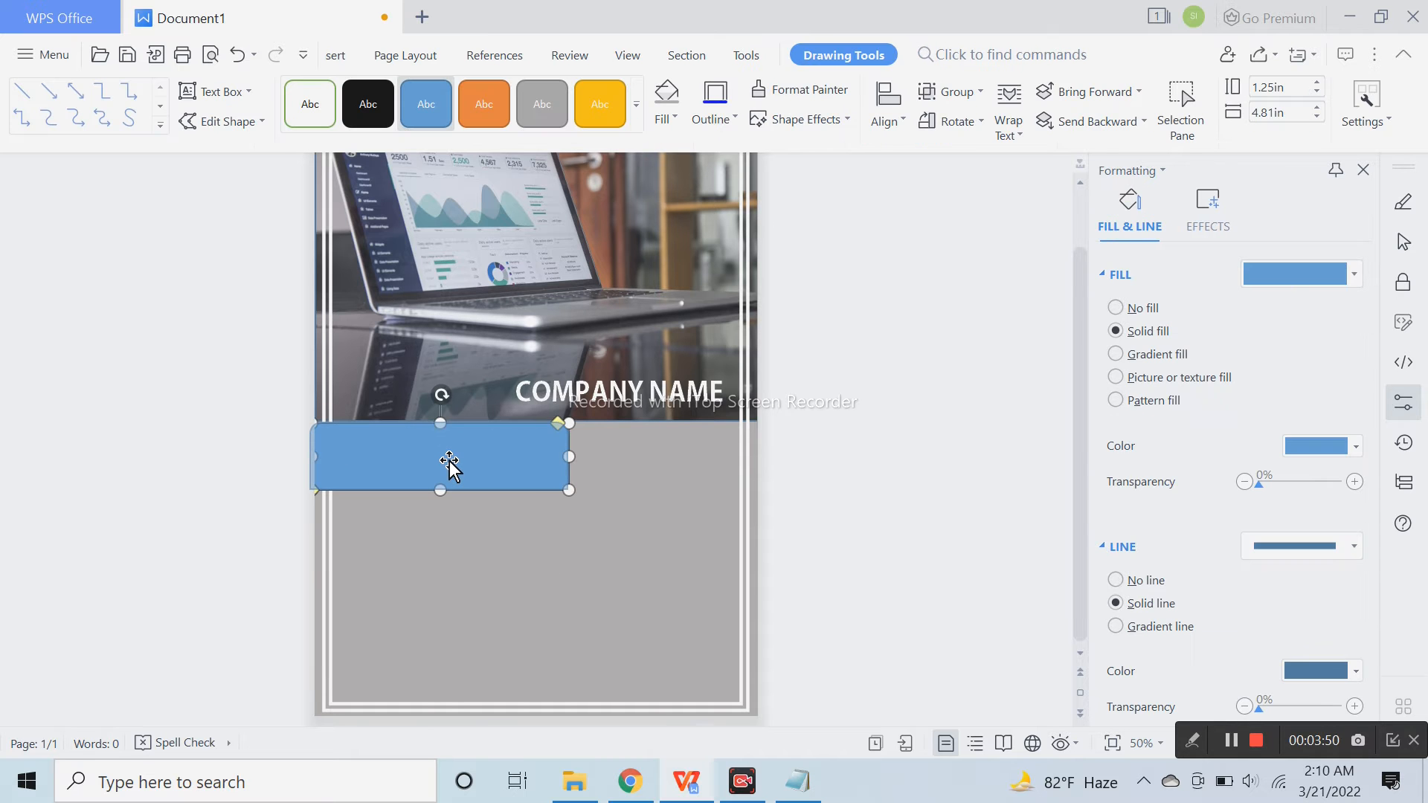
pyautogui.click(536, 555)
# Add the text "BUSINESS PLANE" inside the blue rectangle
pyautogui.click(511, 467)
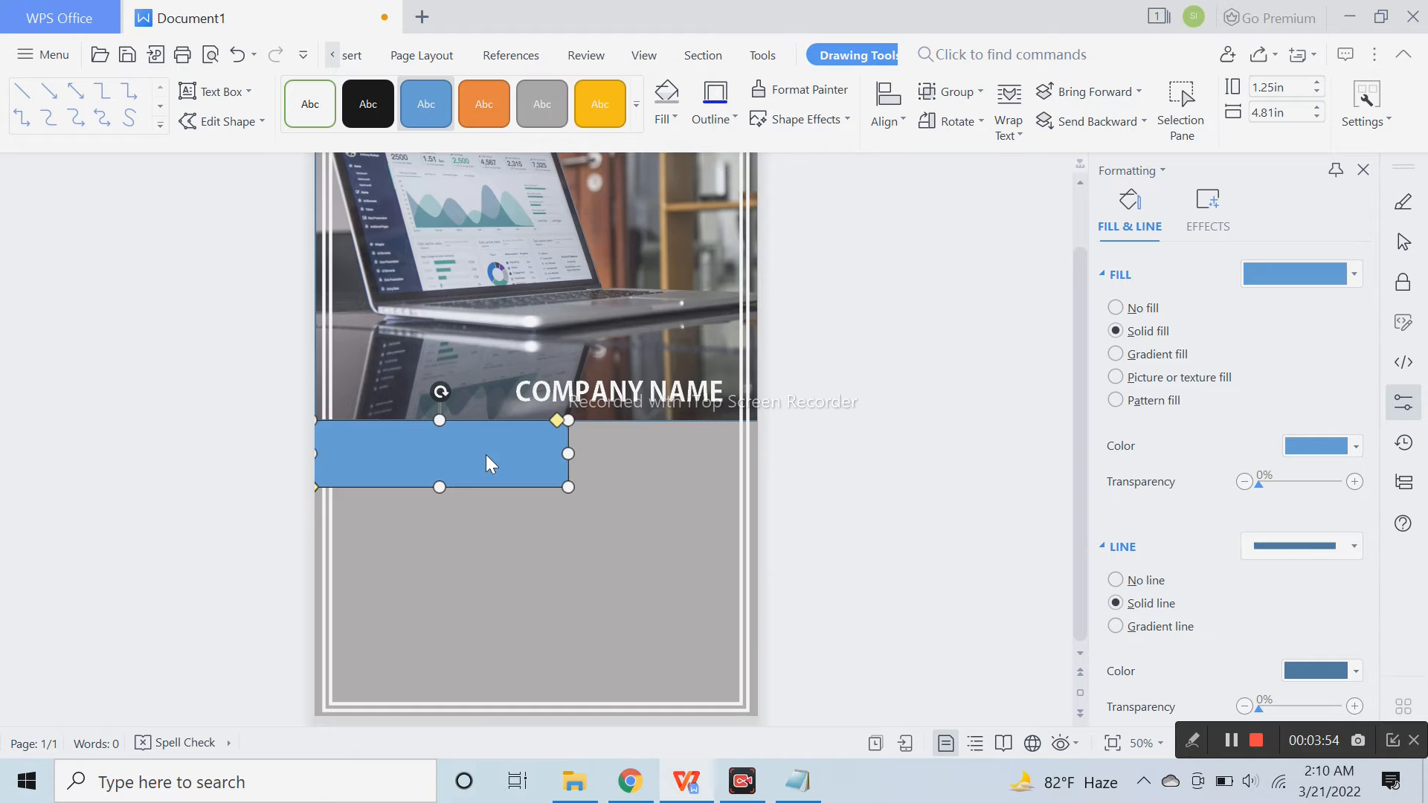
pyautogui.rightClick(489, 462)
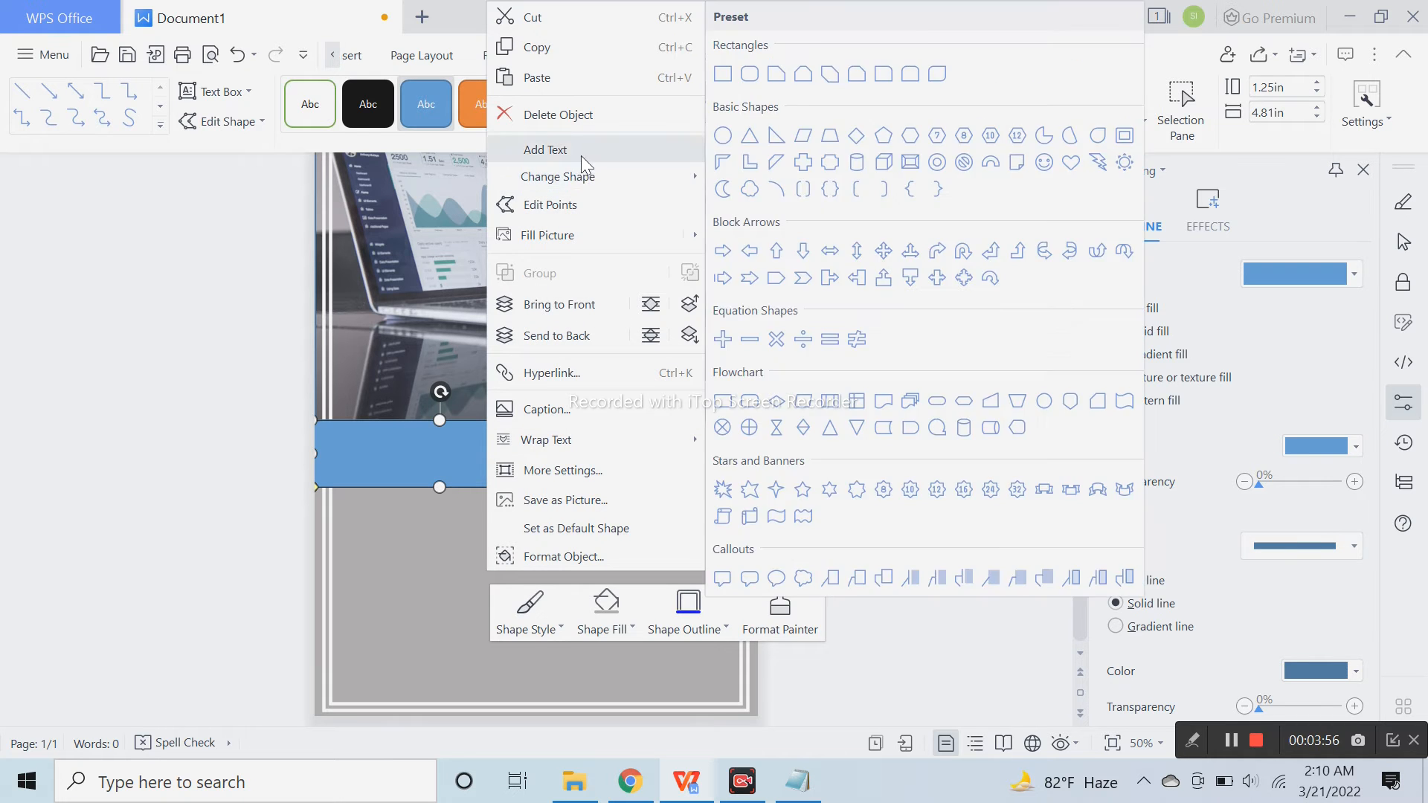
pyautogui.click(582, 154)
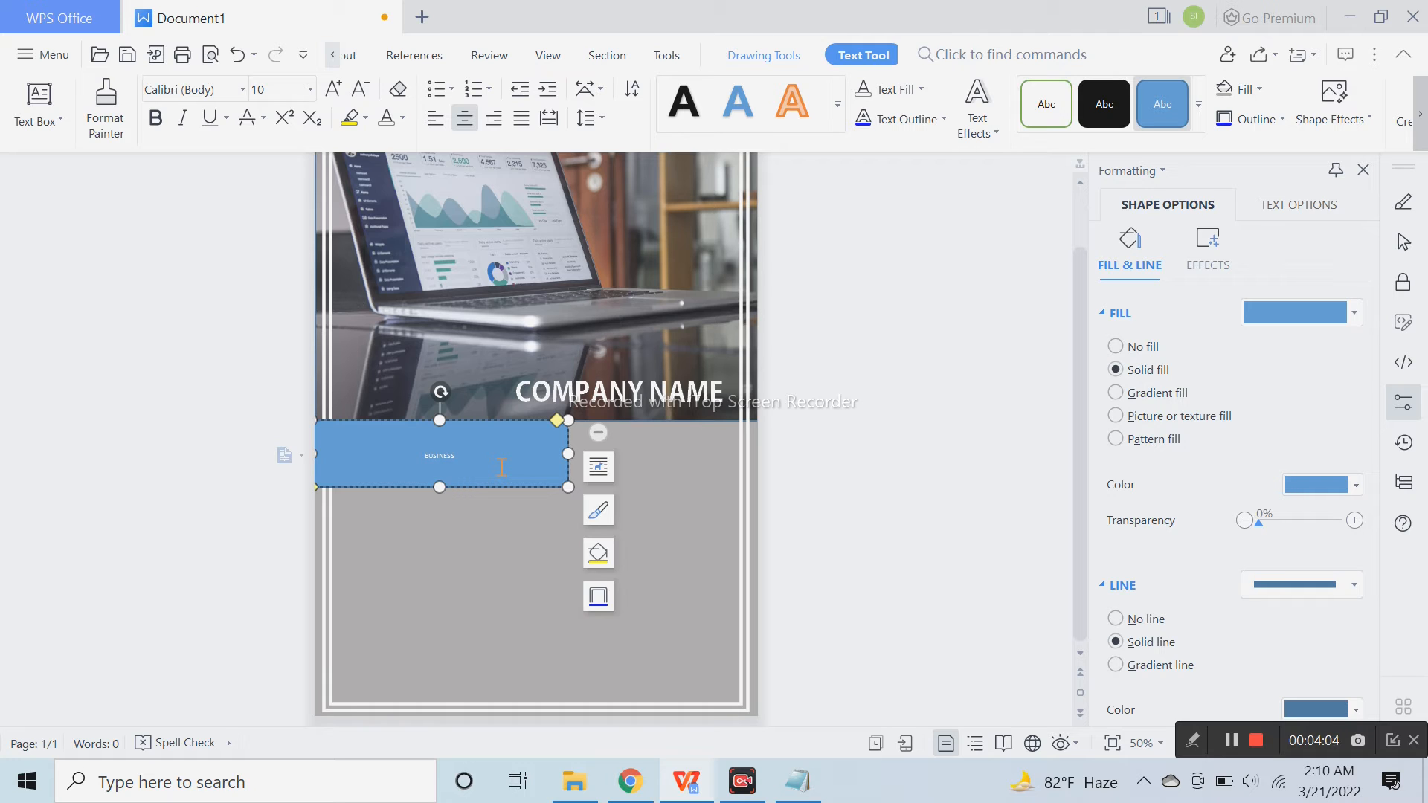
# Enlarge the BUSINESS PLANE text to size 48 and widen the blue rectangle from its right edge to fit
pyautogui.hotkey('ctrl', 'a')
pyautogui.click(310, 89)
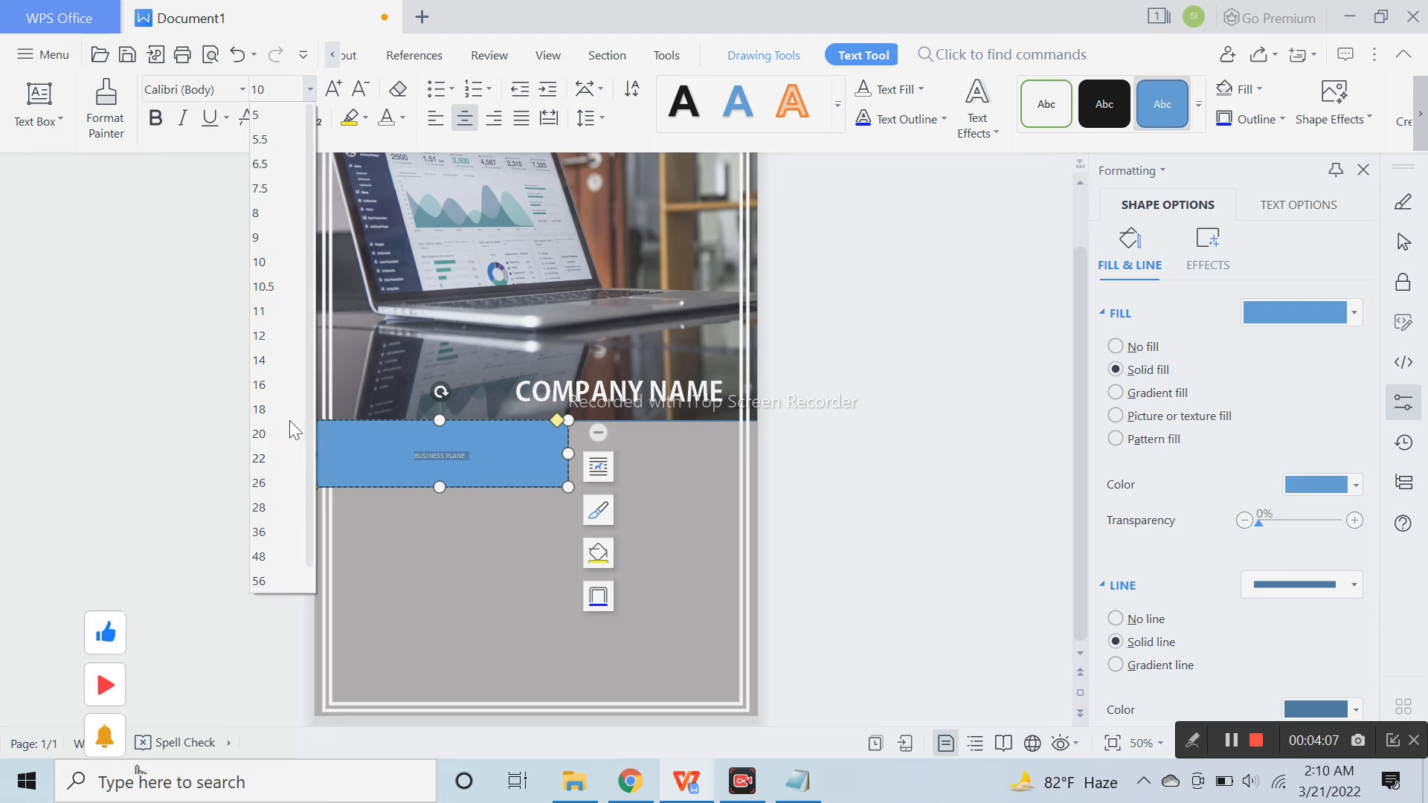
pyautogui.click(280, 527)
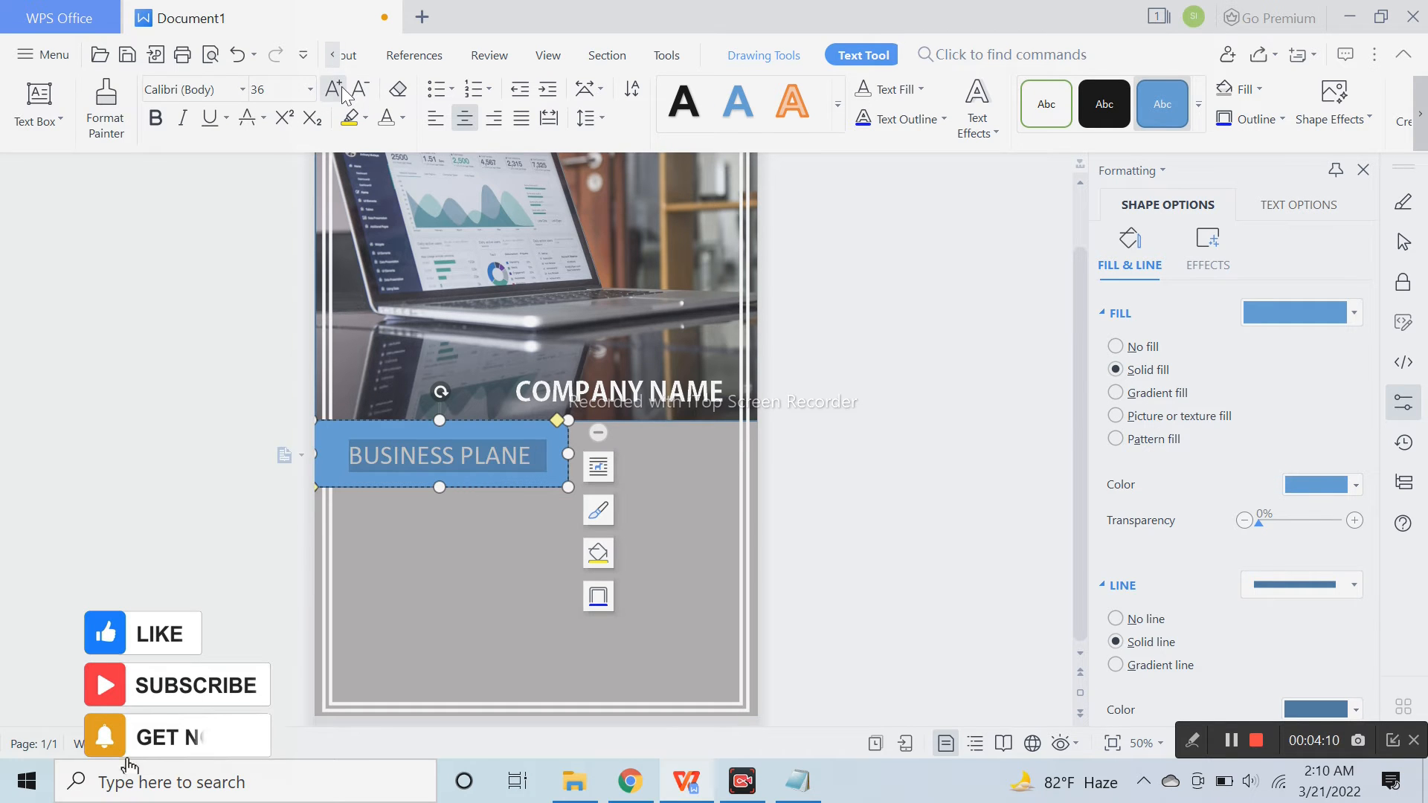
pyautogui.click(333, 89)
pyautogui.moveTo(566, 456); pyautogui.dragTo(619, 455)
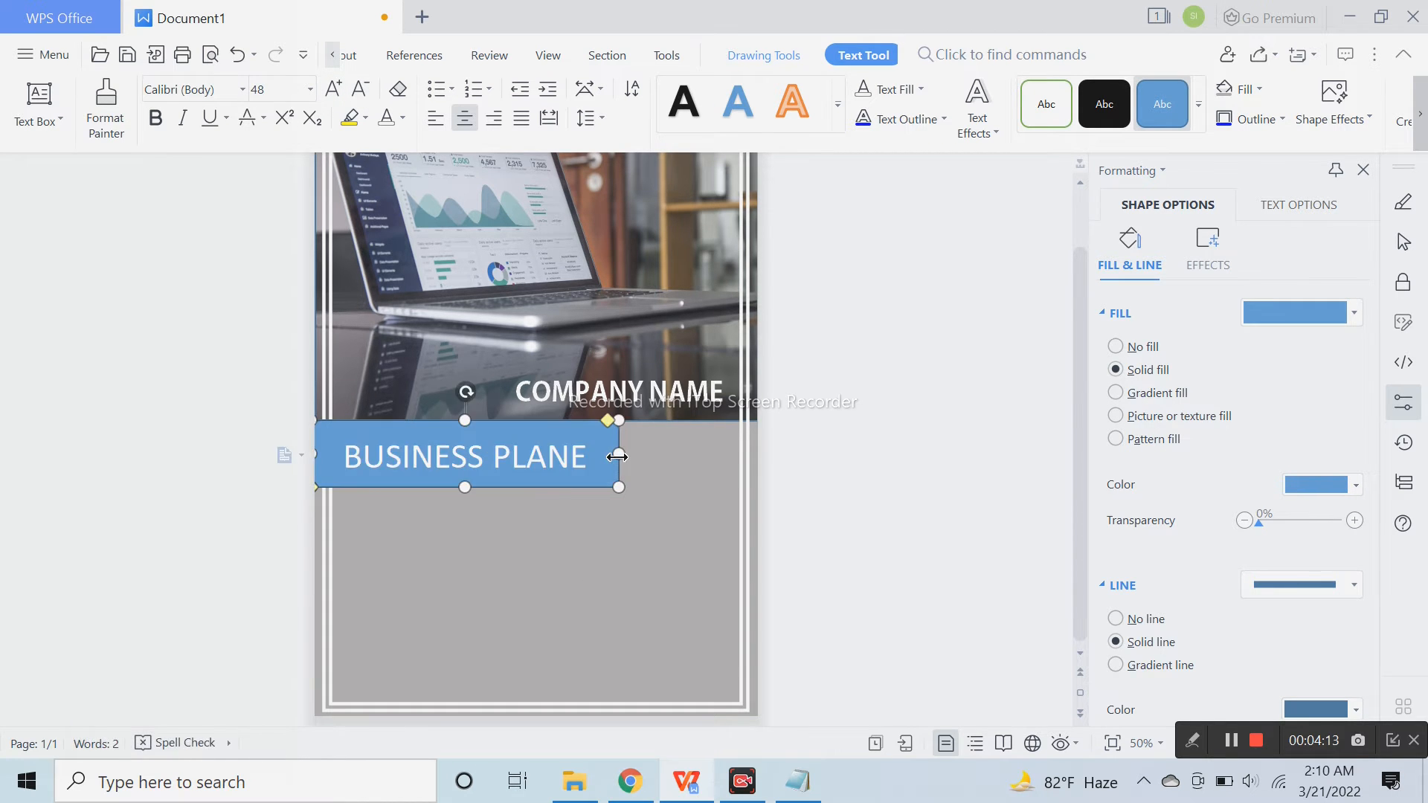
# Make the BUSINESS PLANE text bold and increase the rounding of the blue banner's top corners
pyautogui.click(157, 121)
pyautogui.click(857, 543)
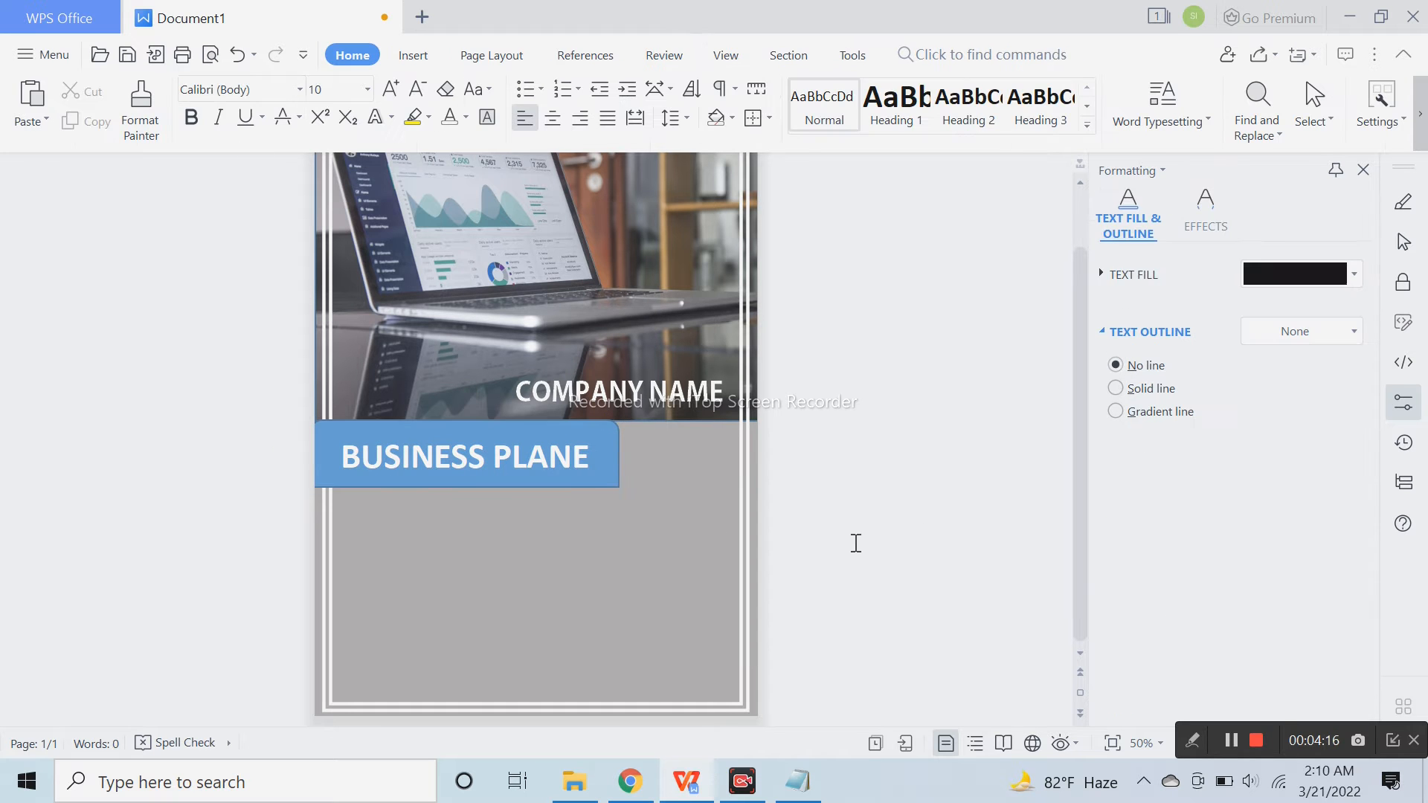
pyautogui.click(593, 492)
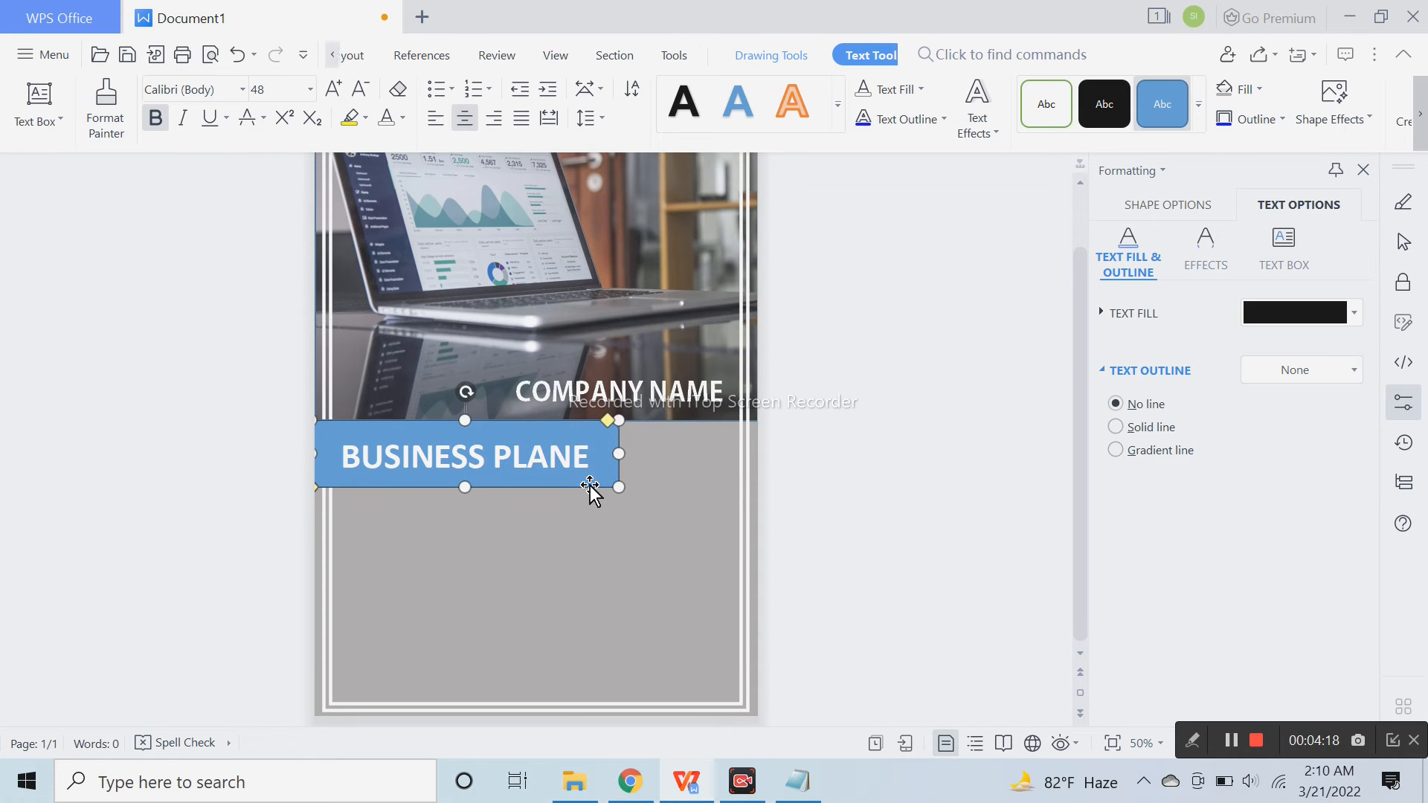
pyautogui.moveTo(609, 429); pyautogui.dragTo(600, 437)
pyautogui.click(843, 530)
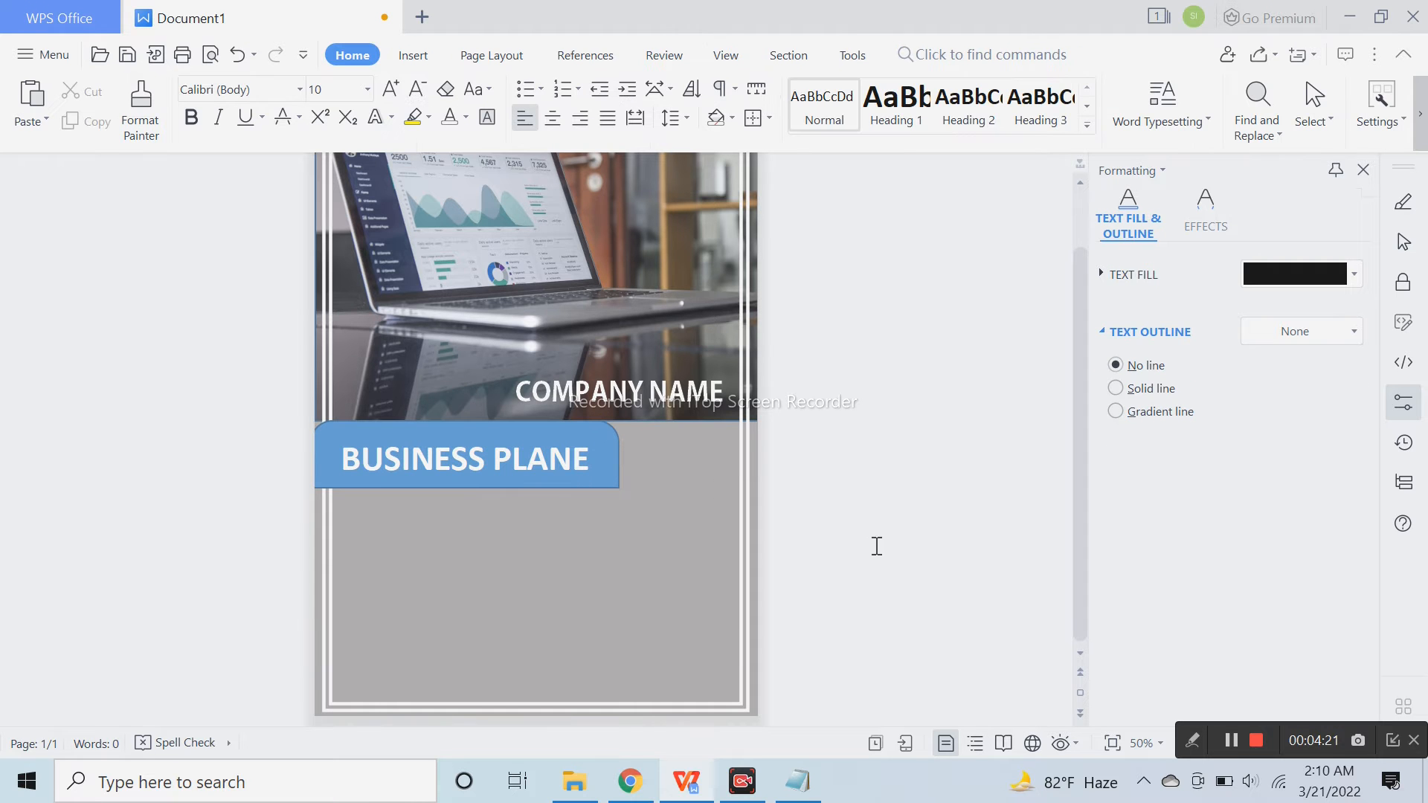
# Nudge the blue banner slightly down from the picture's lower edge
pyautogui.click(523, 483)
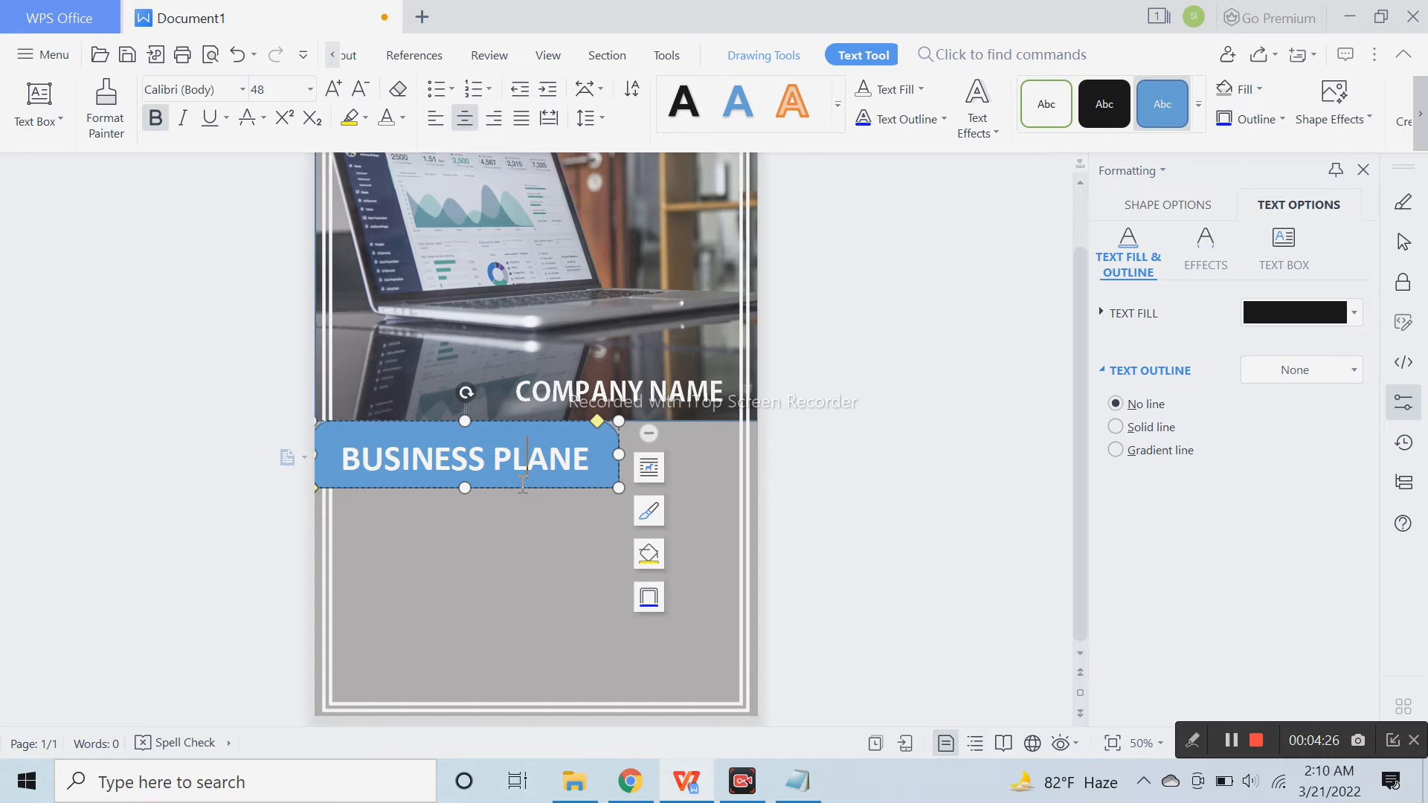
pyautogui.click(521, 490)
pyautogui.press('Down')
pyautogui.press('Down')
pyautogui.press('Down')
pyautogui.press('Down')
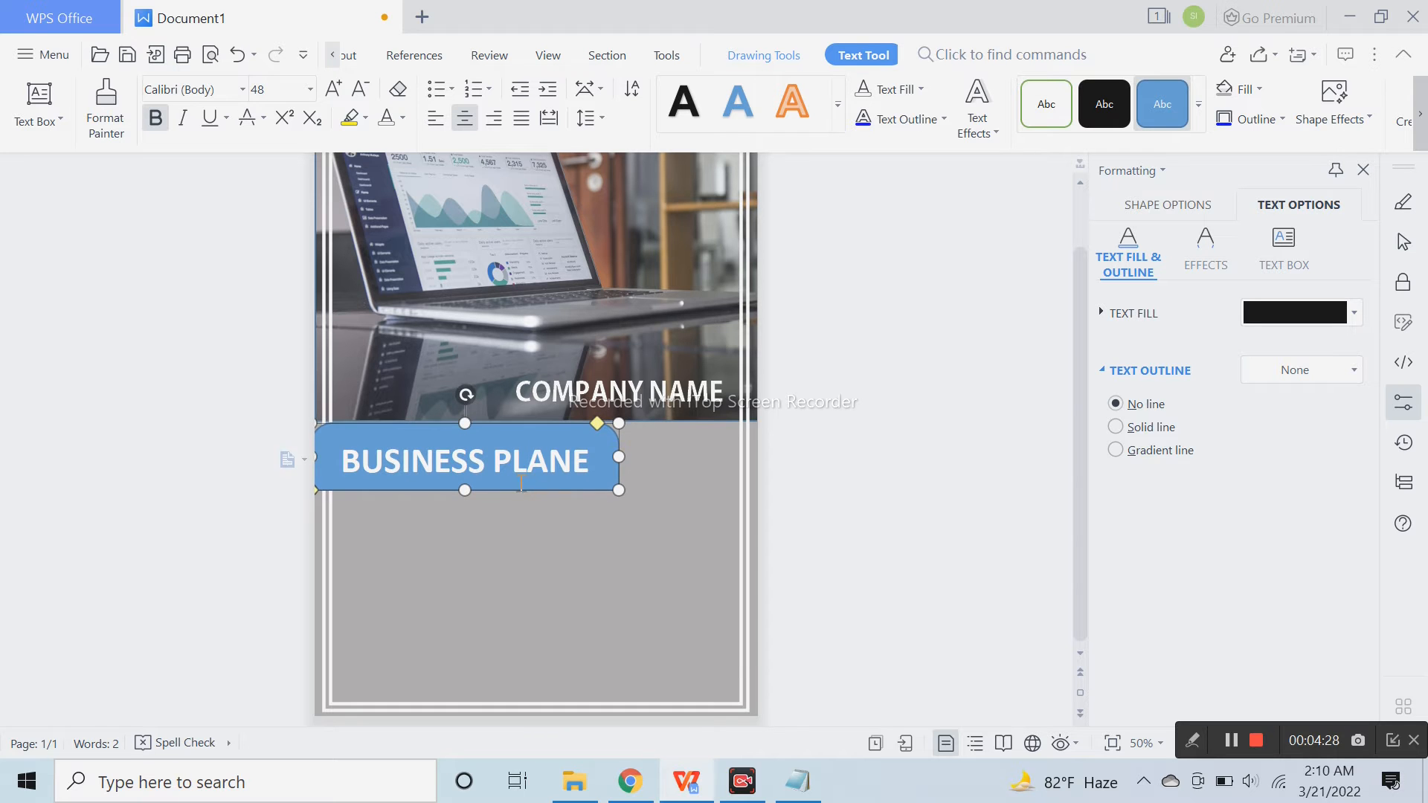
# Move the blue banner inside the white border, try fully rounding its bottom corners, and undo the rounding
pyautogui.moveTo(520, 491); pyautogui.dragTo(551, 502)
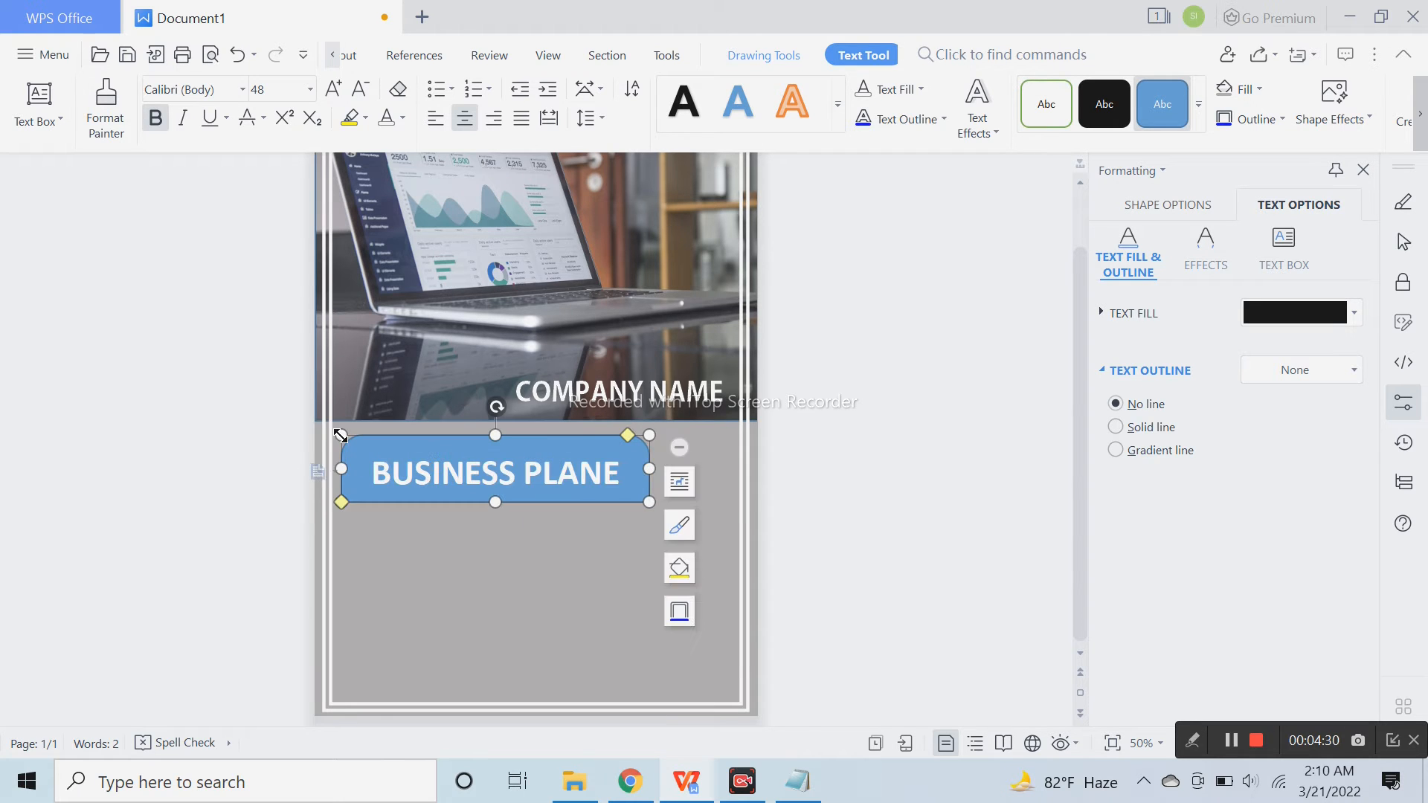
pyautogui.moveTo(342, 505); pyautogui.dragTo(397, 530)
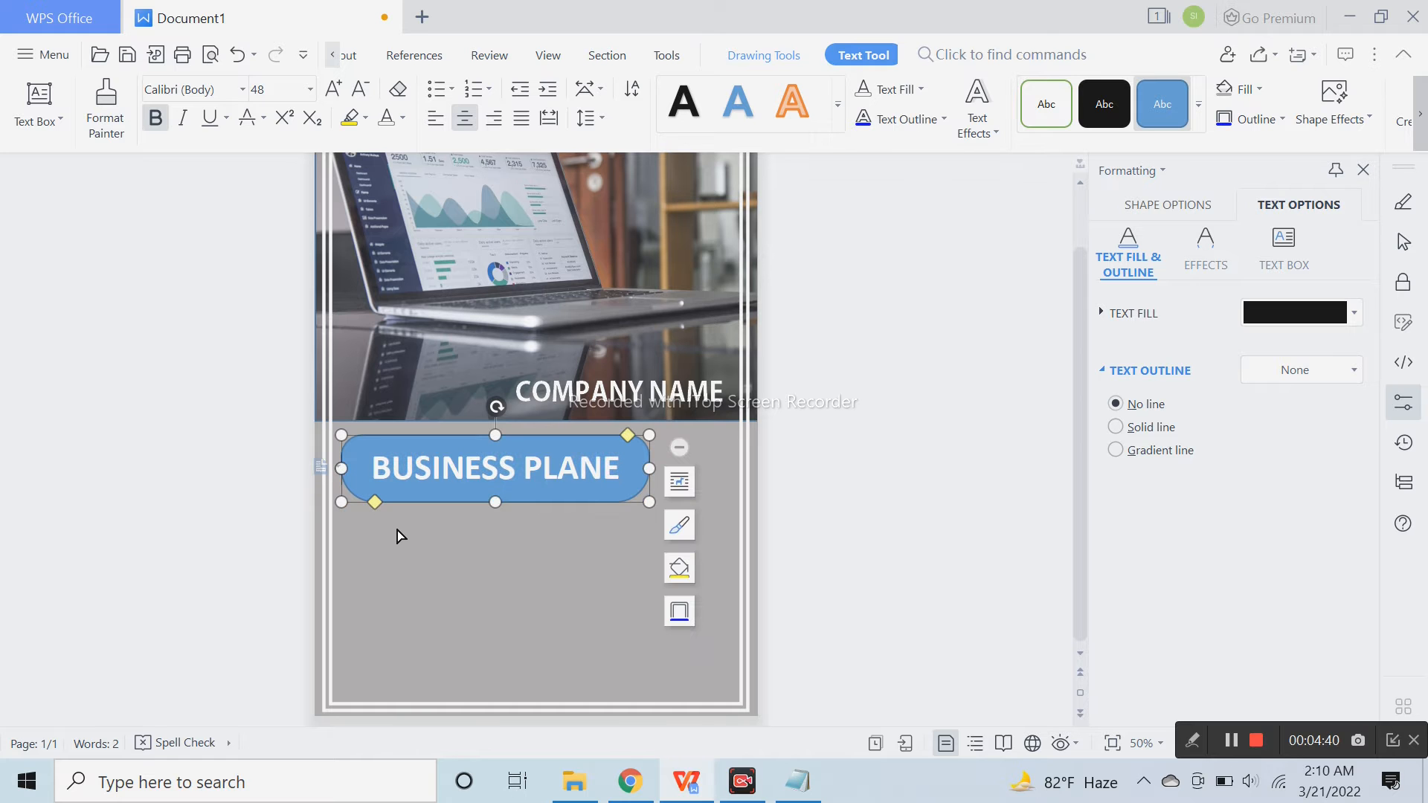
pyautogui.click(642, 558)
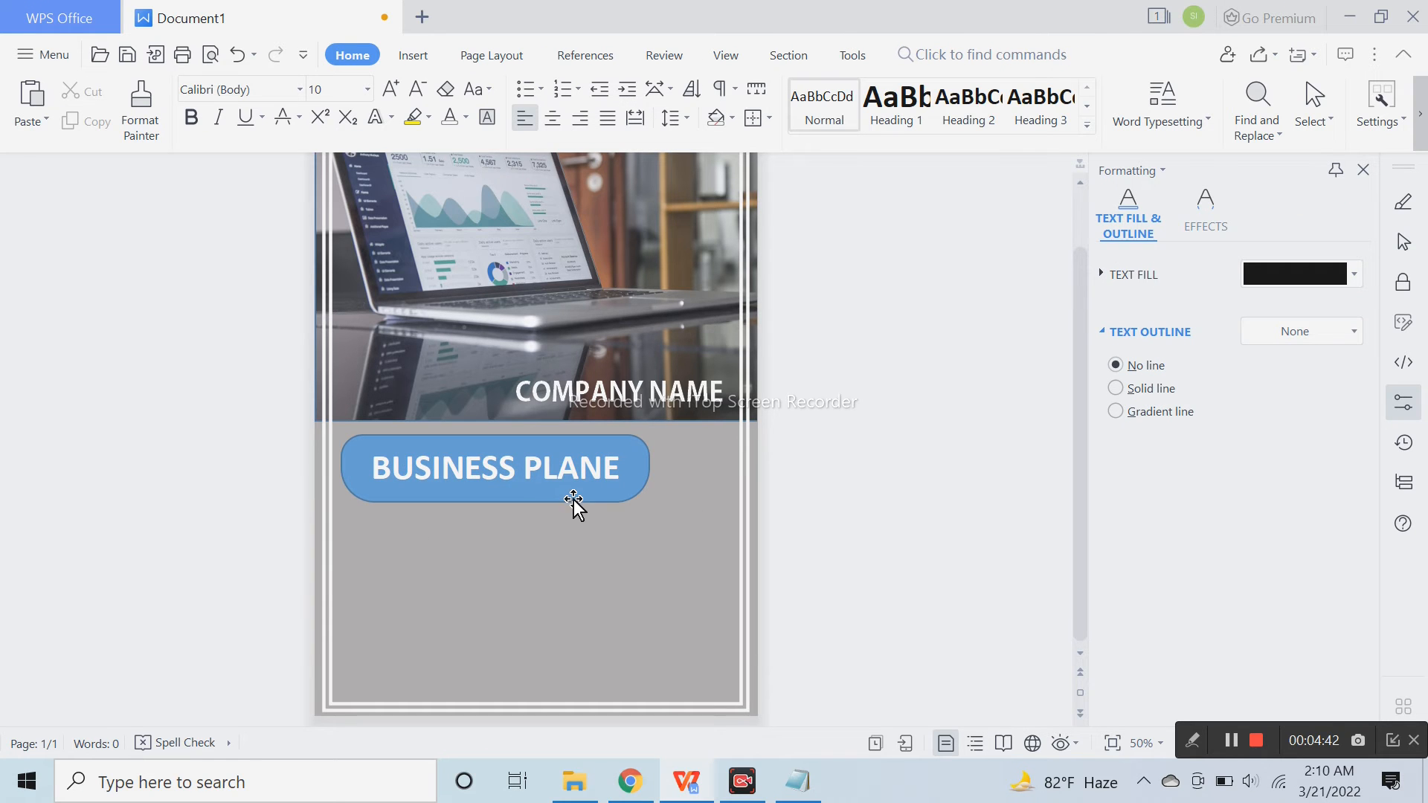
pyautogui.click(238, 56)
pyautogui.click(484, 589)
# Move the blue banner back to the page's left edge, leaving a small gap below the picture
pyautogui.click(582, 445)
pyautogui.moveTo(582, 444)
pyautogui.mouseDown()
pyautogui.moveTo(533, 435)
pyautogui.moveTo(568, 447)
pyautogui.moveTo(554, 439)
pyautogui.mouseUp()
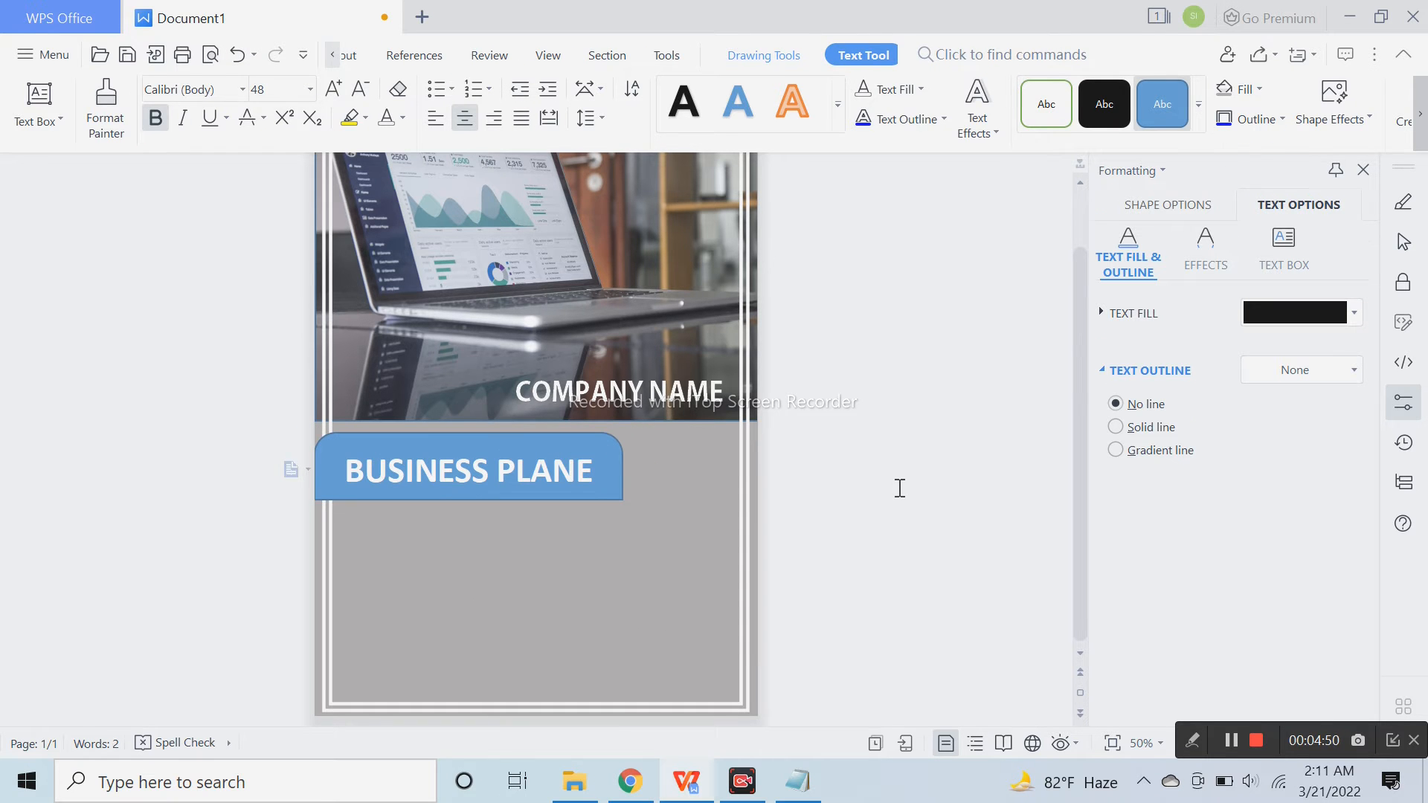
pyautogui.click(898, 488)
# Send the blue banner backward so the white double-line border lies in front of it
pyautogui.click(504, 440)
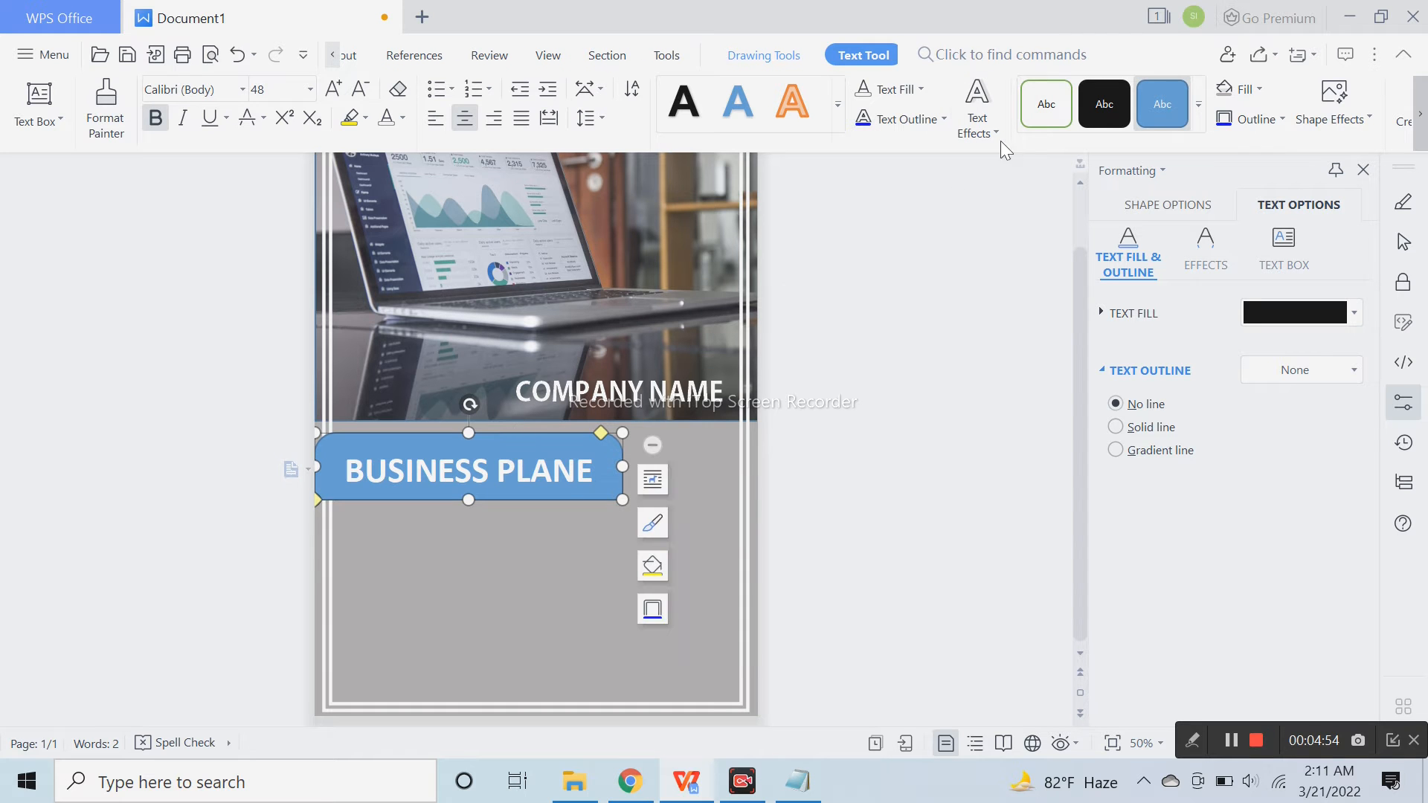
pyautogui.click(780, 53)
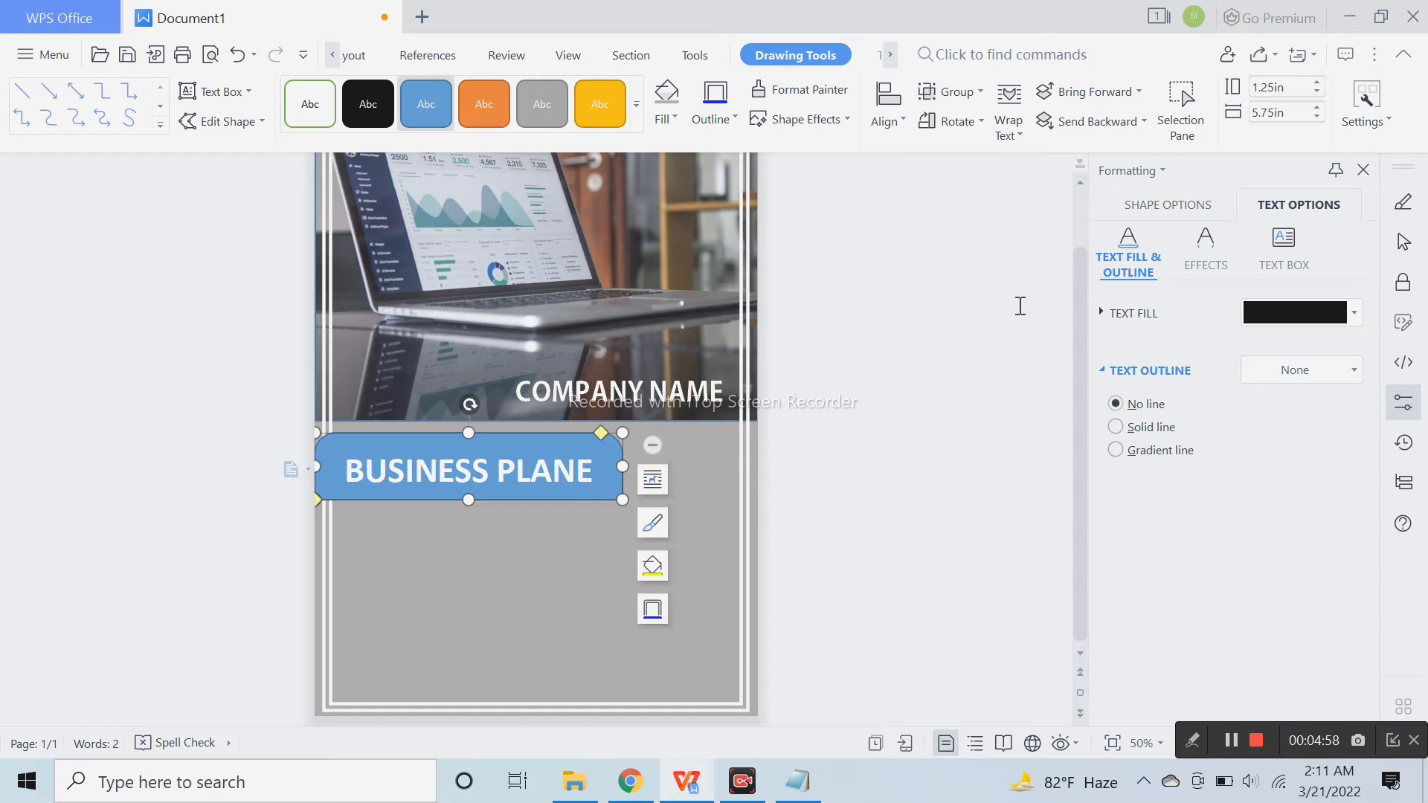
pyautogui.click(1105, 122)
pyautogui.click(980, 342)
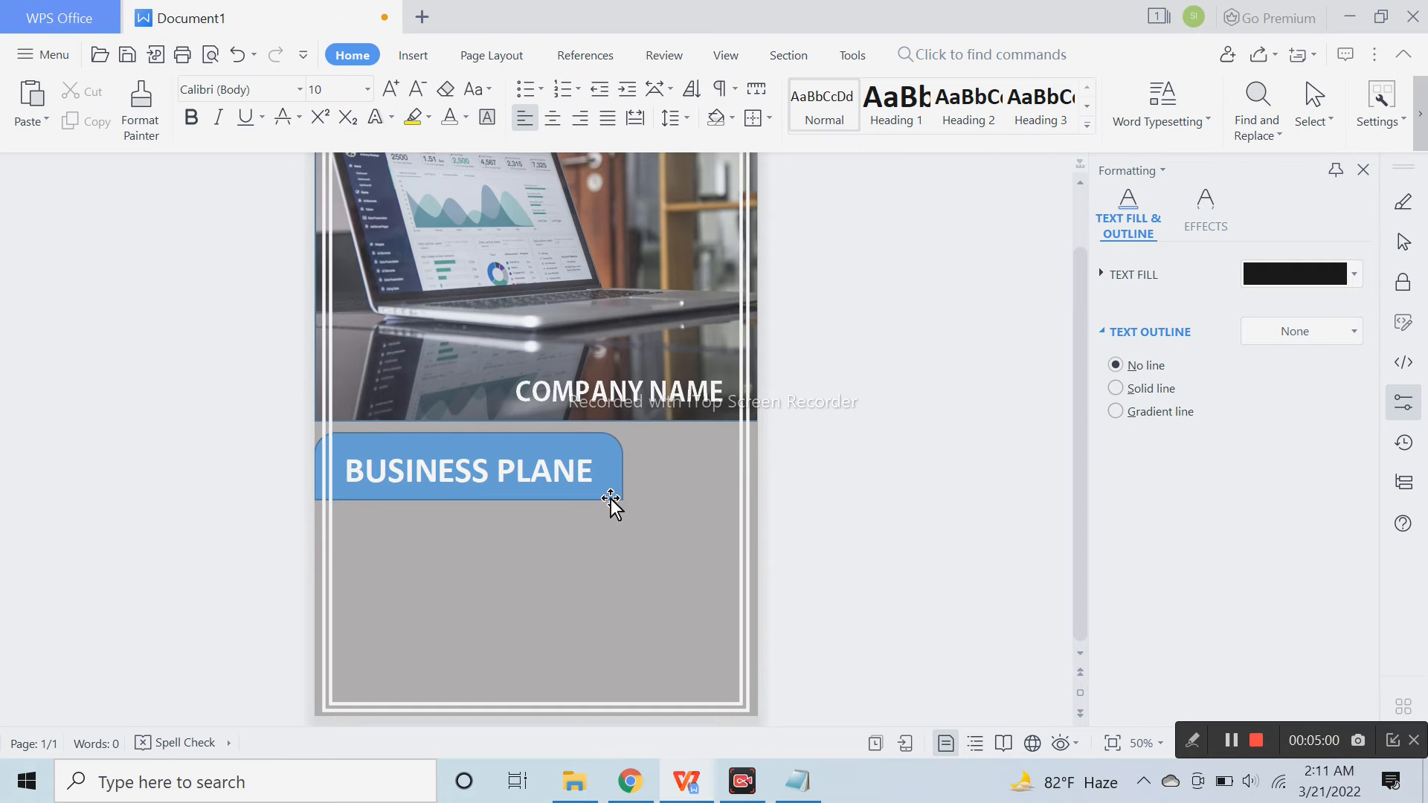
# Move the blue banner slightly up, closer to the picture's lower edge
pyautogui.click(594, 439)
pyautogui.moveTo(592, 432); pyautogui.dragTo(592, 432)
pyautogui.click(673, 476)
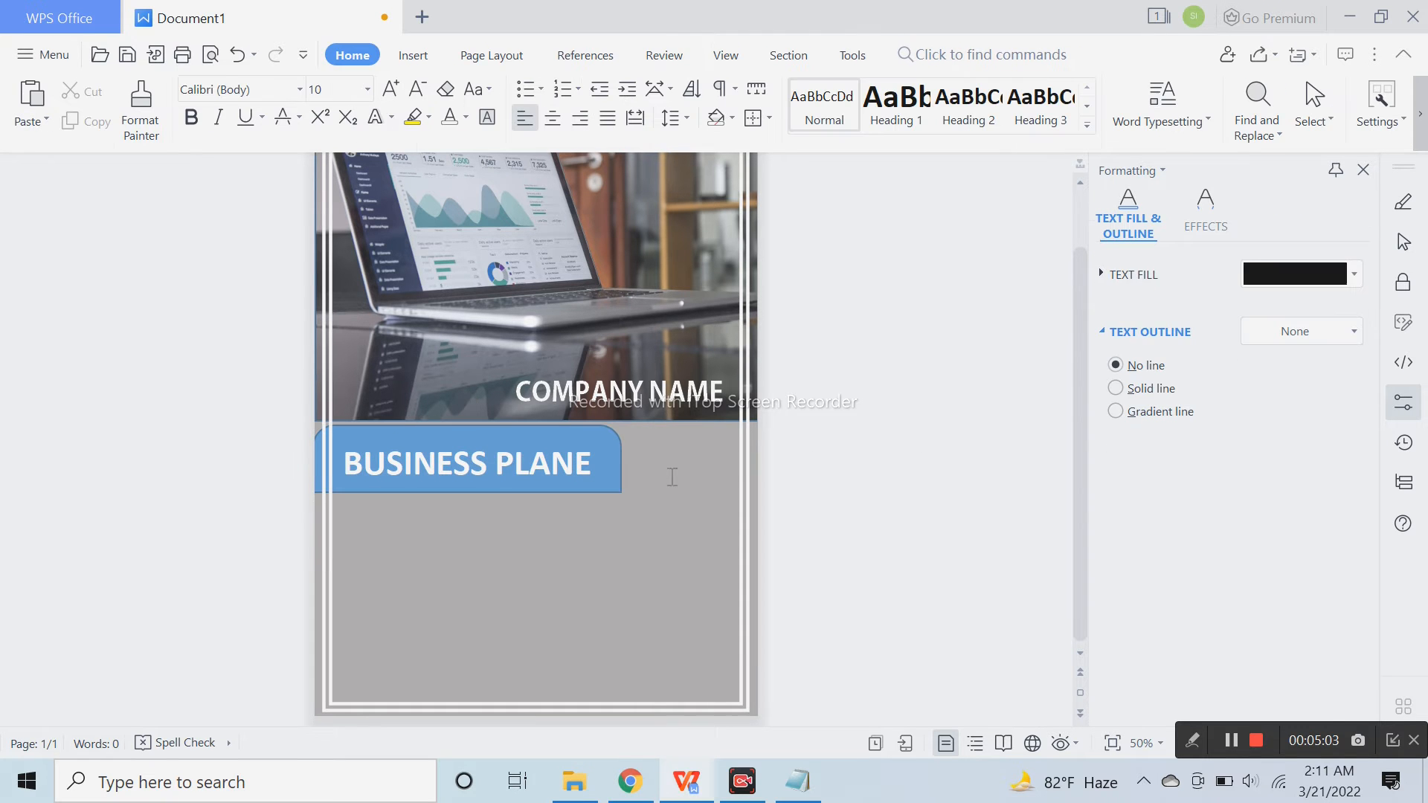
# Change the banner's fill to the standard orange color
pyautogui.click(600, 439)
pyautogui.click(1187, 208)
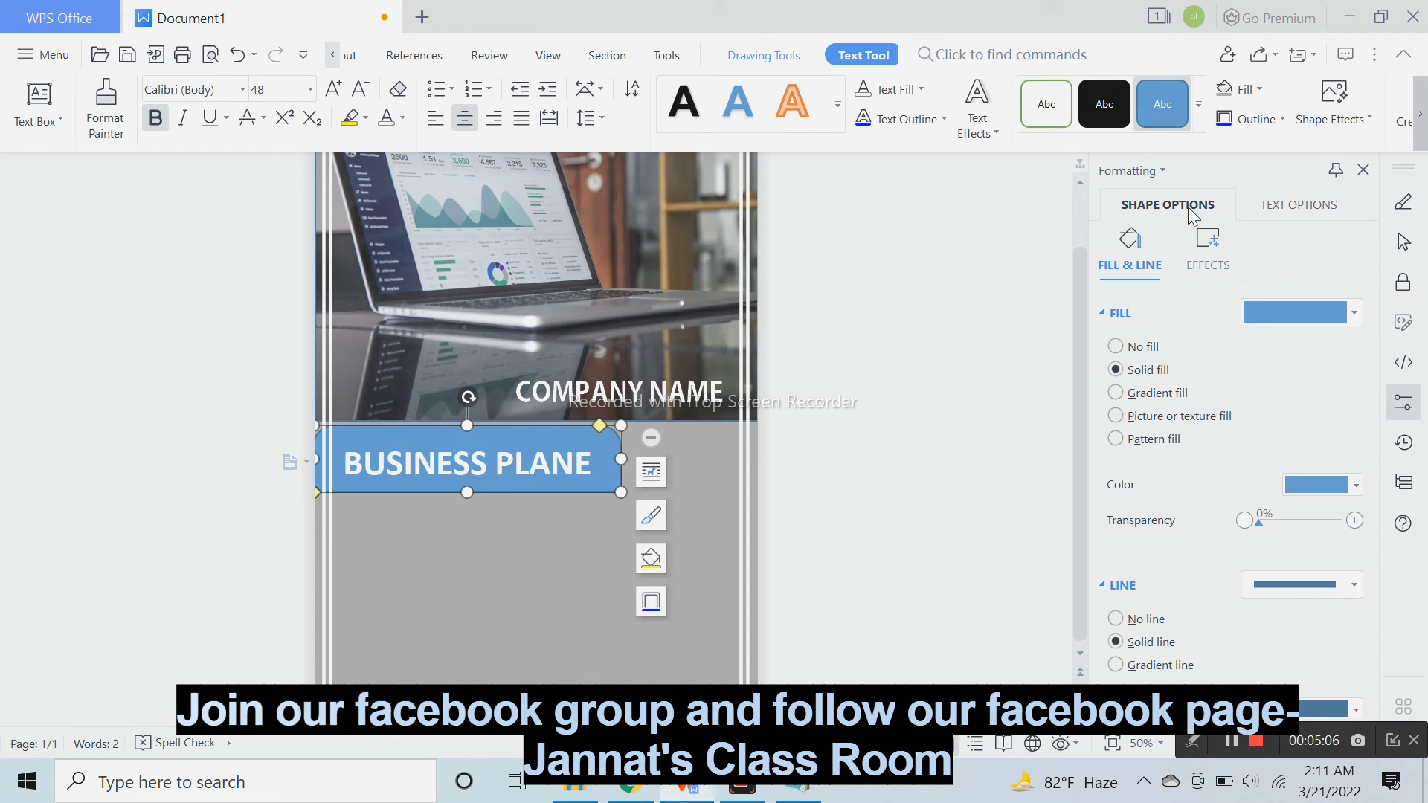
pyautogui.click(1309, 485)
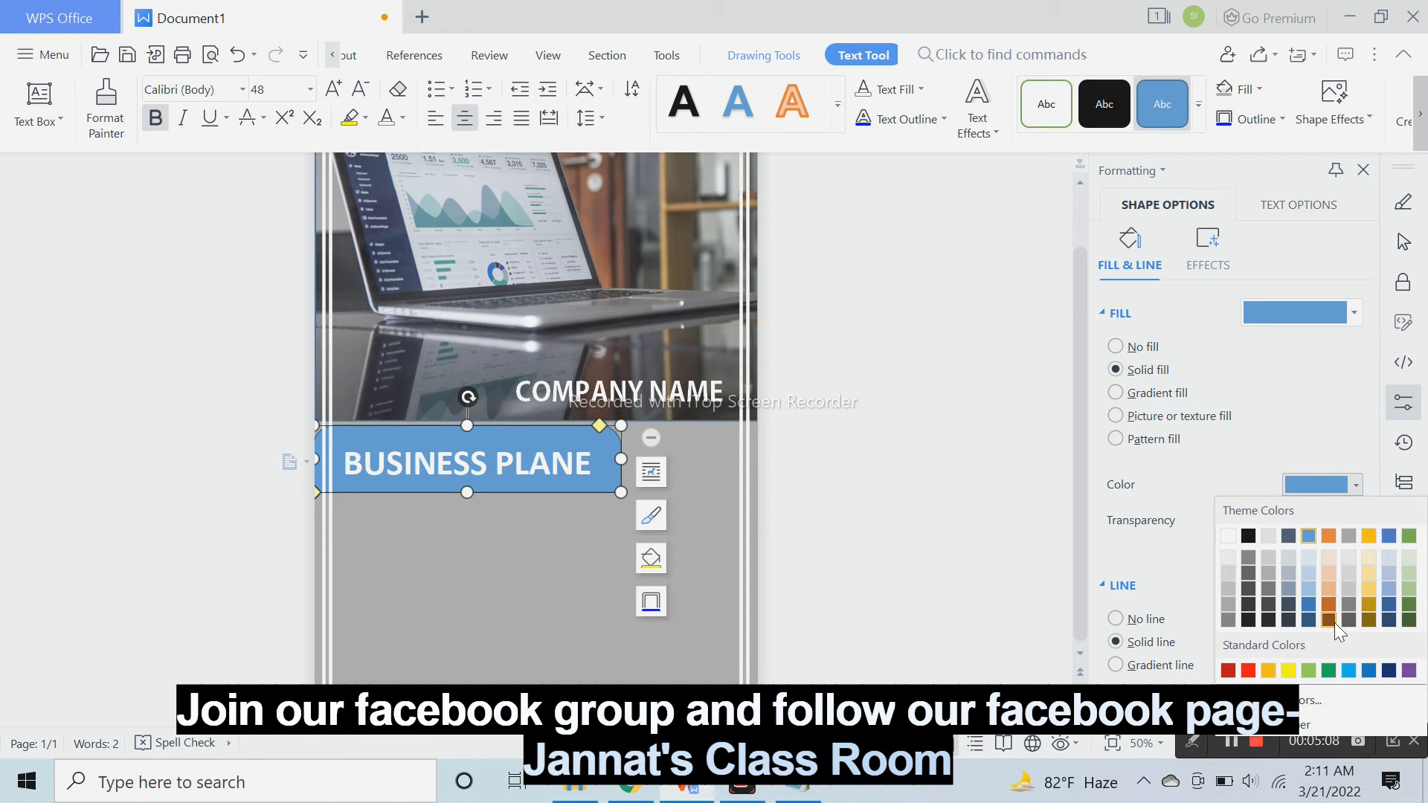
pyautogui.click(1274, 671)
pyautogui.click(707, 476)
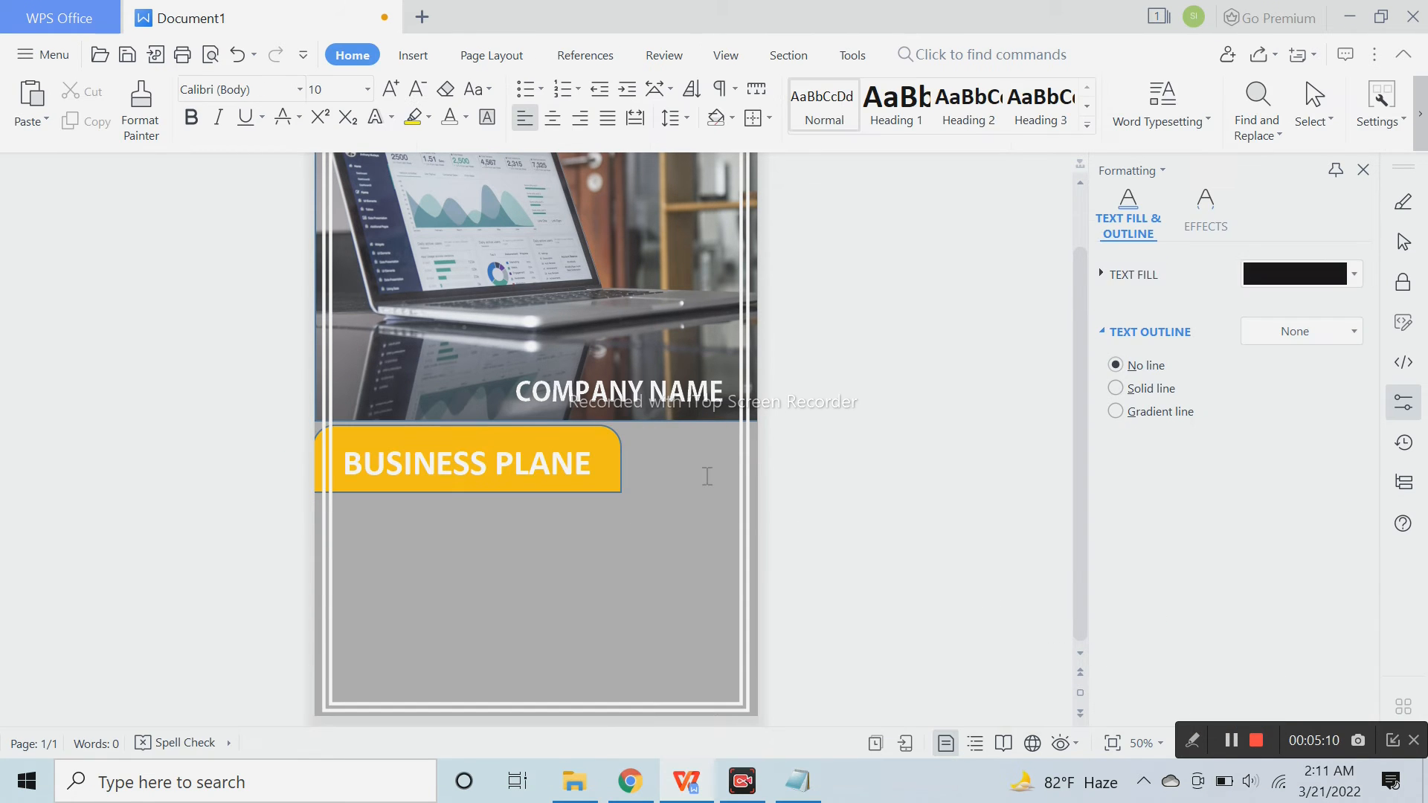
# Remove the outline from the orange banner
pyautogui.click(588, 436)
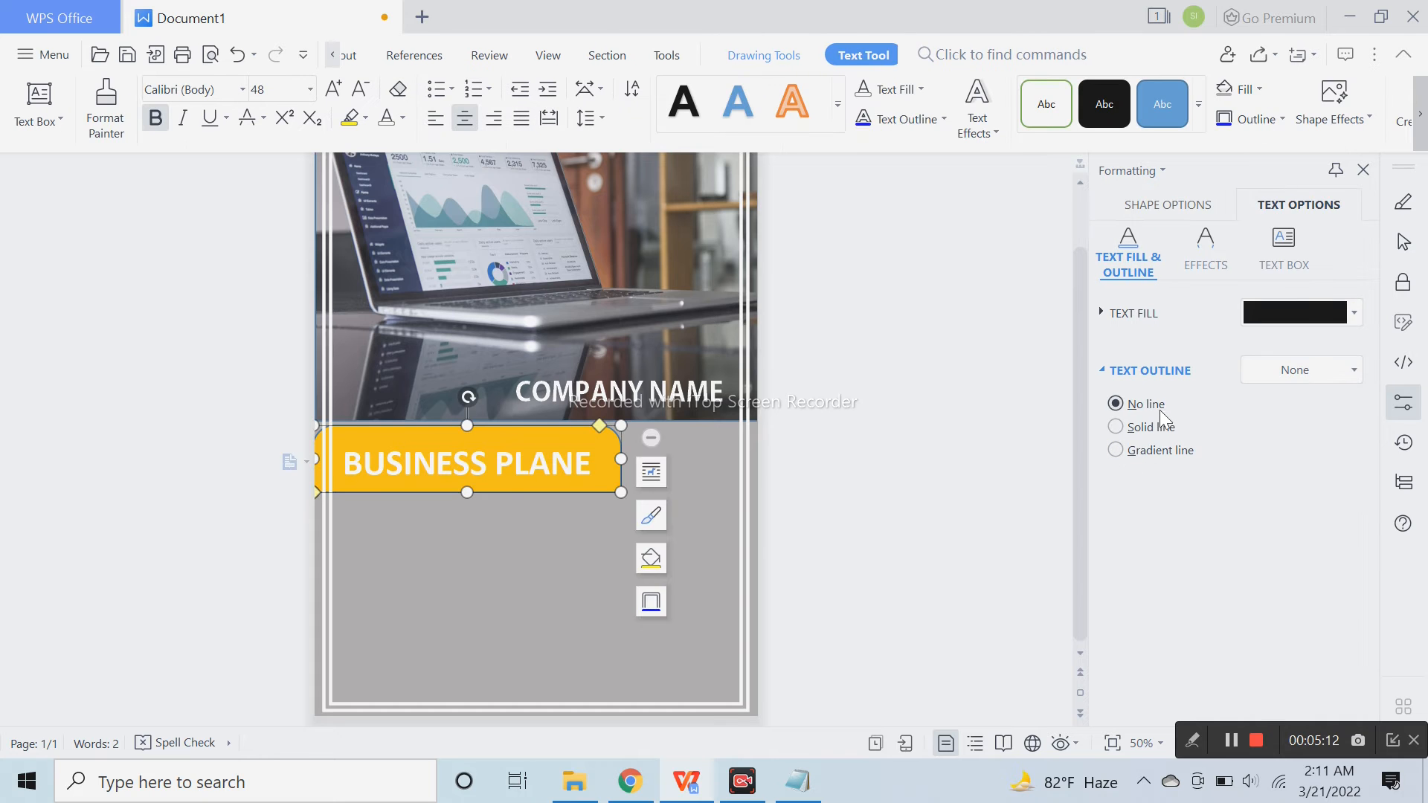
pyautogui.click(1156, 214)
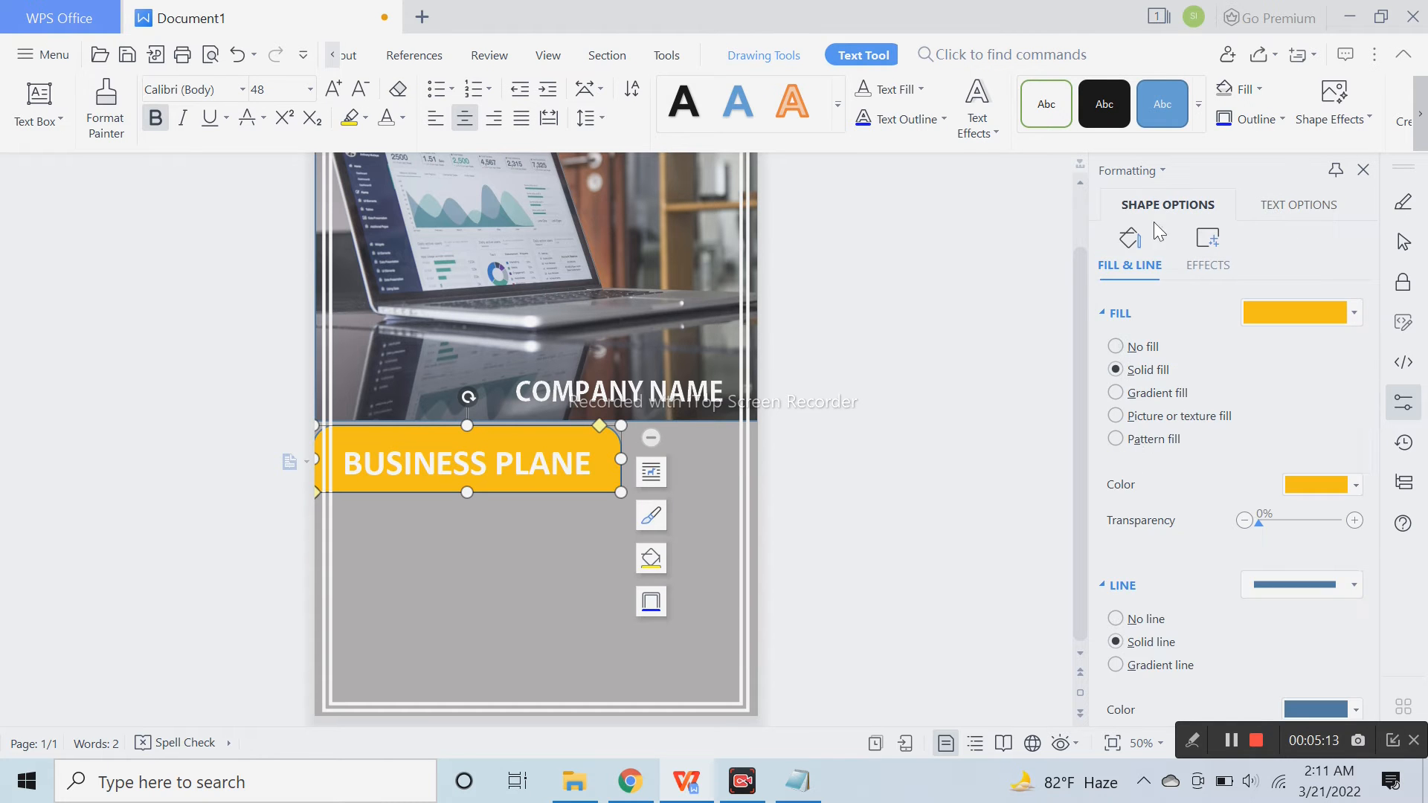
pyautogui.click(1146, 621)
pyautogui.click(808, 501)
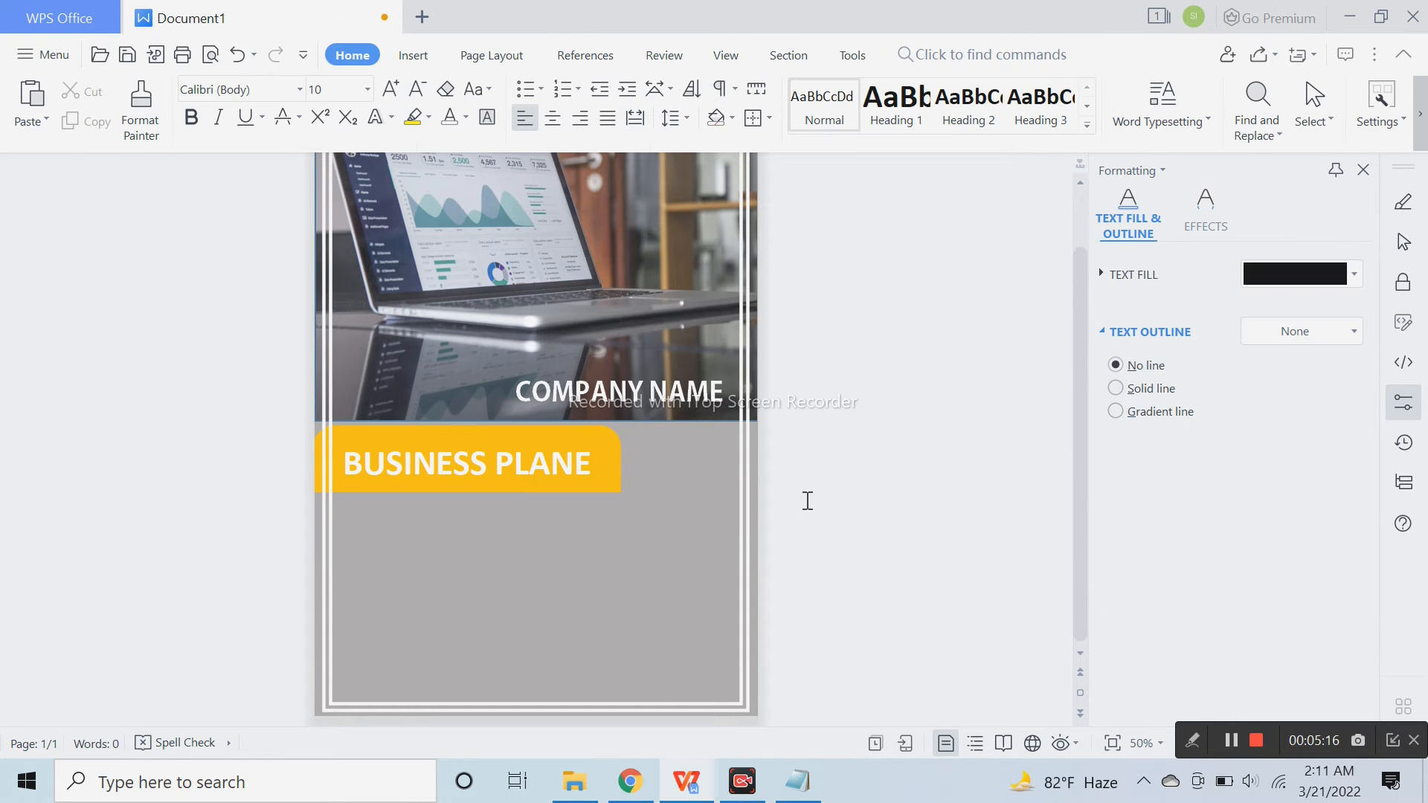
# Change the BUSINESS PLANE text color to black
pyautogui.click(590, 470)
pyautogui.moveTo(590, 470); pyautogui.dragTo(339, 469)
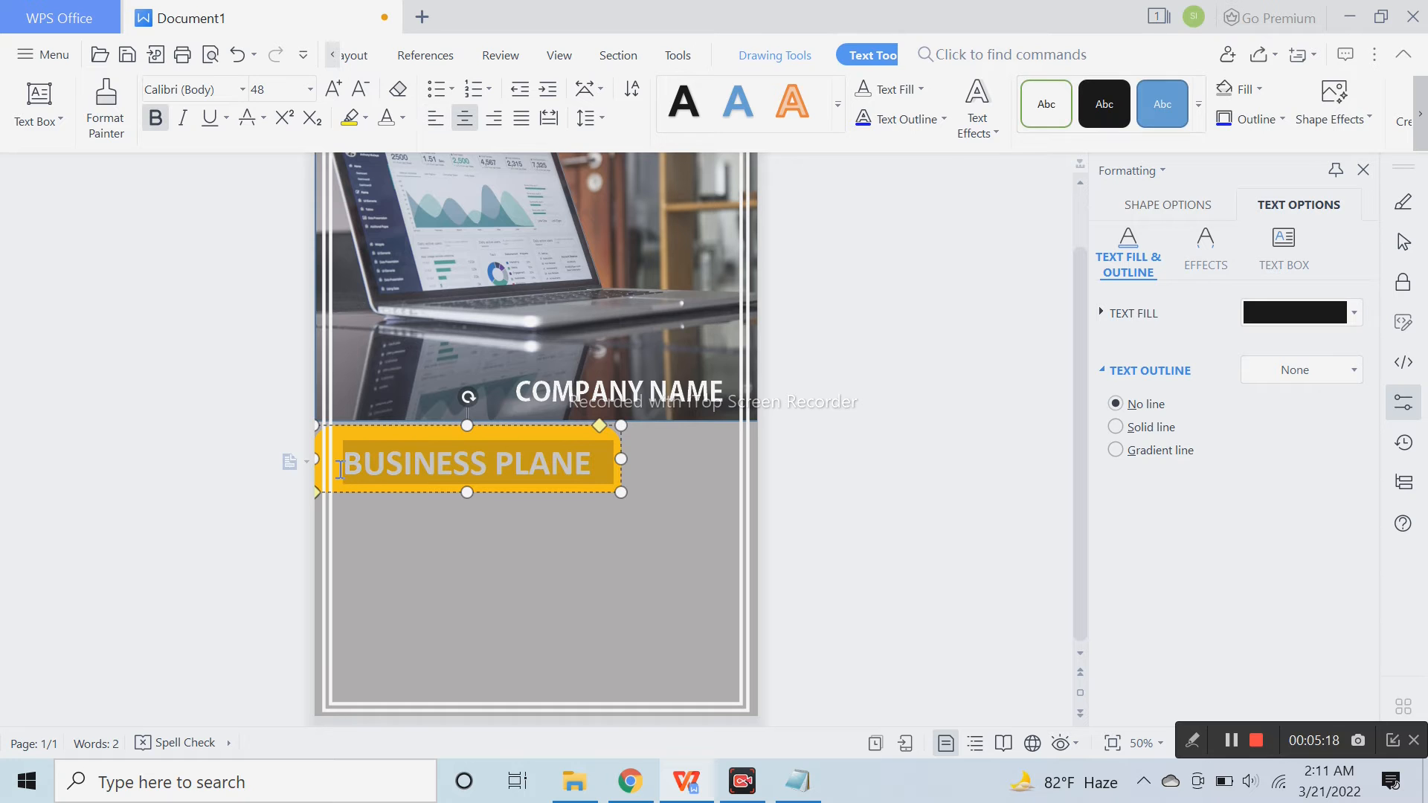
pyautogui.click(404, 116)
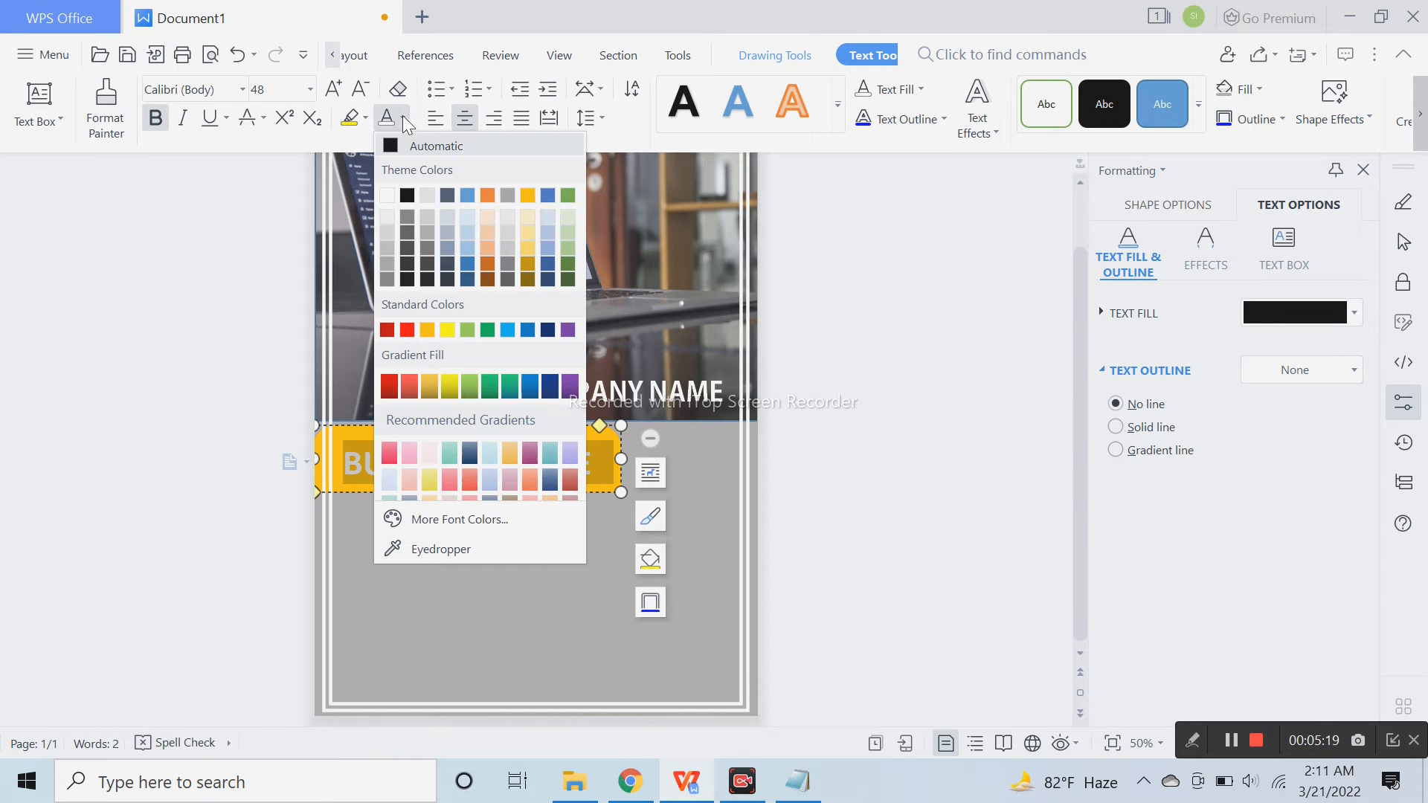
pyautogui.click(396, 193)
pyautogui.click(893, 398)
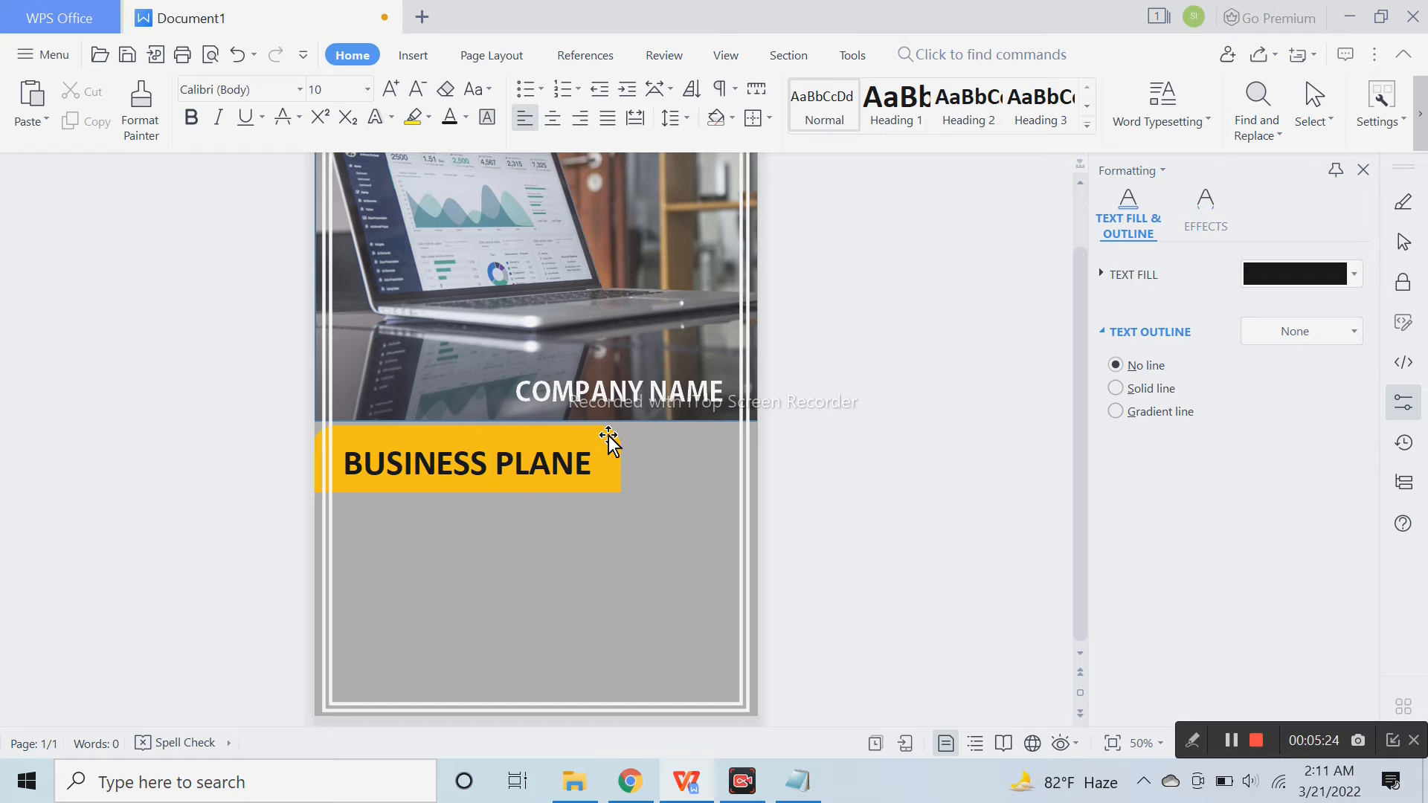
pyautogui.click(414, 57)
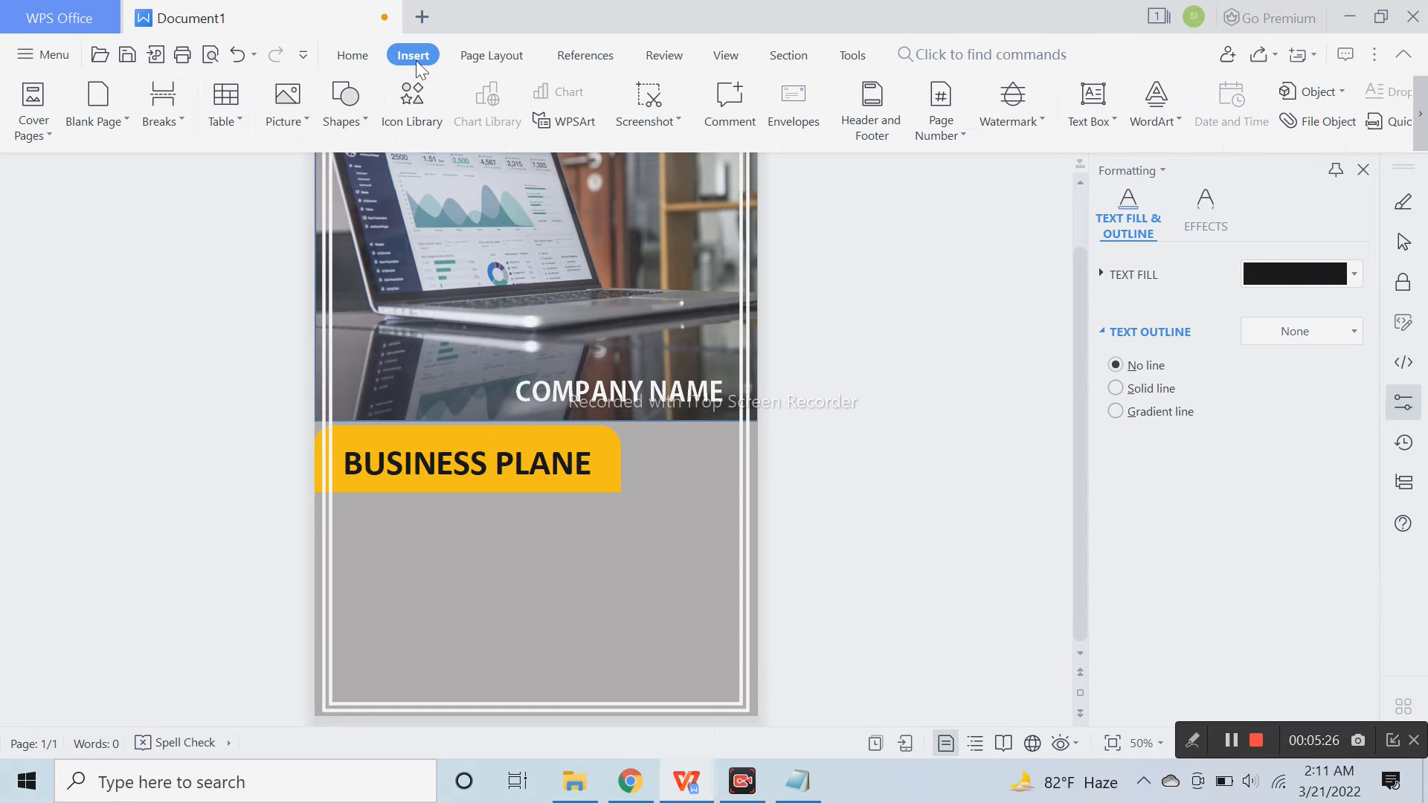
pyautogui.click(415, 118)
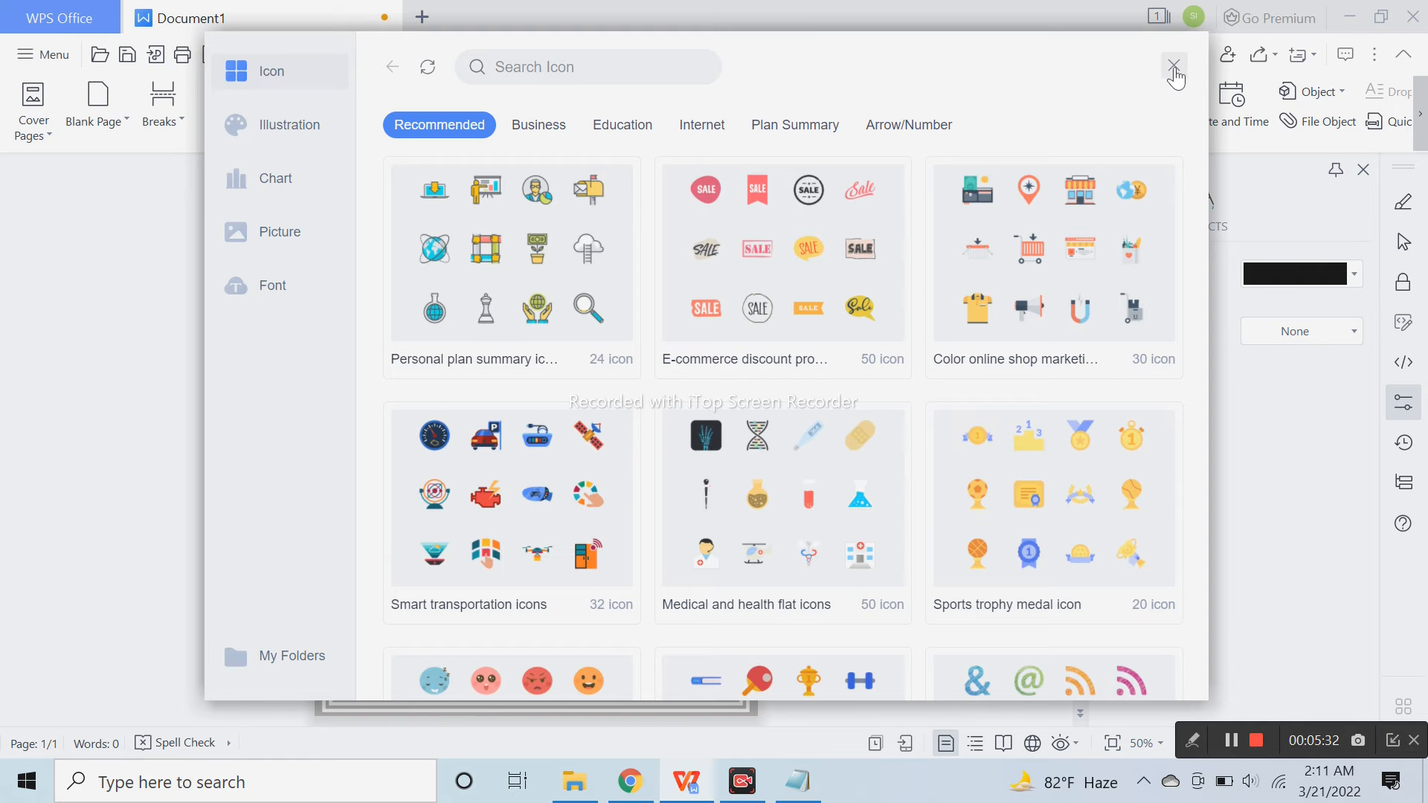
pyautogui.click(1174, 66)
# Draw a text box below the orange banner, about as wide as the banner
pyautogui.click(357, 112)
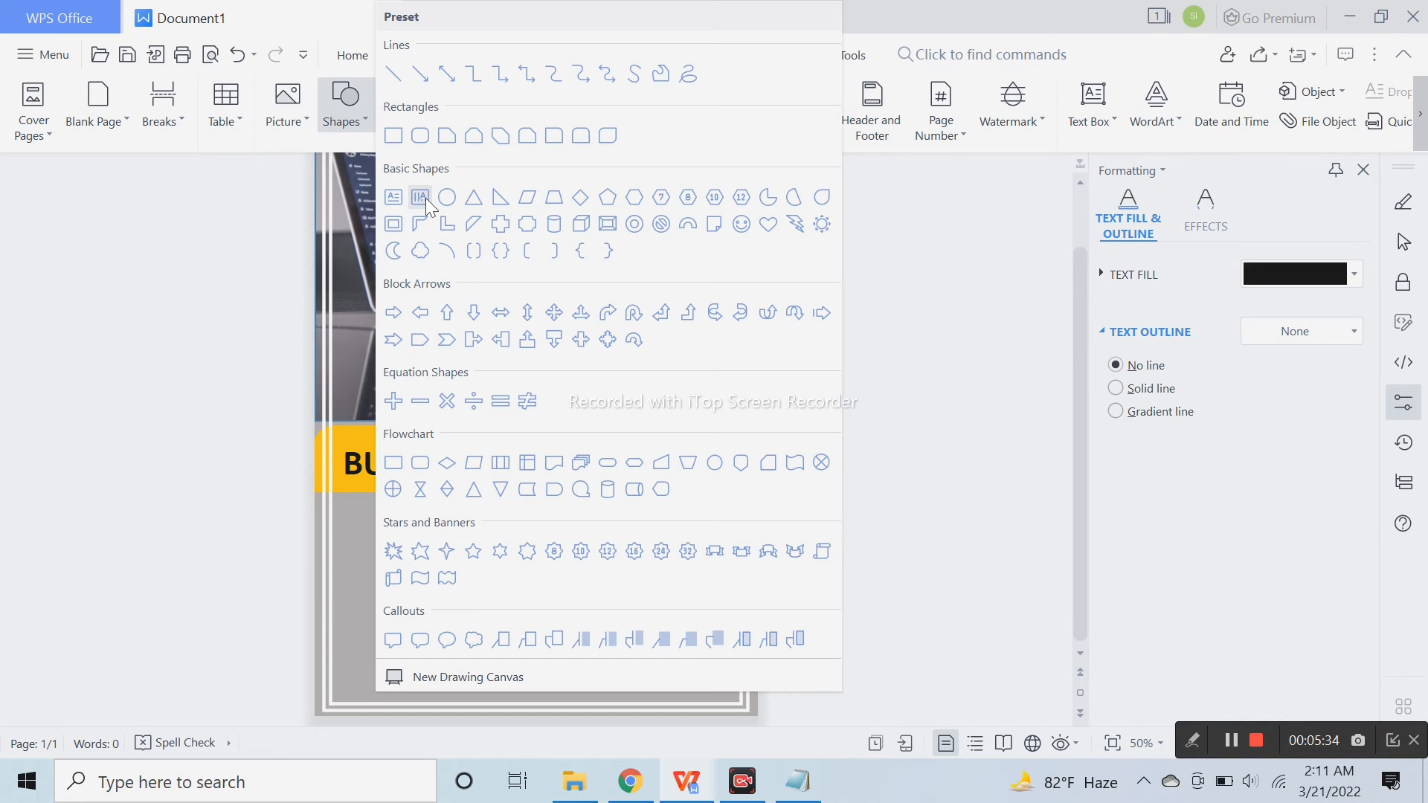
pyautogui.click(397, 200)
pyautogui.moveTo(321, 510); pyautogui.dragTo(626, 620)
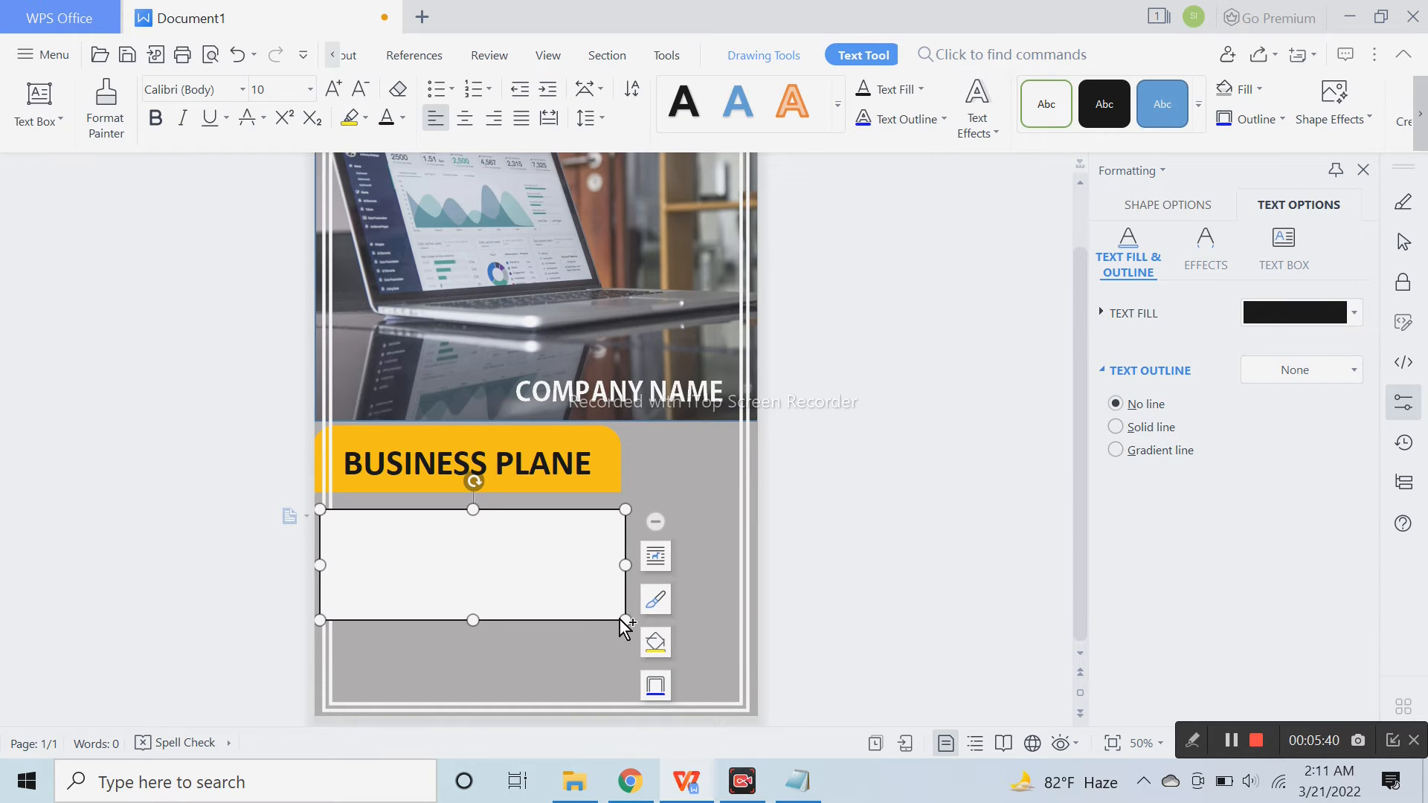
# Switch to Notepad and copy the whole placeholder paragraph
pyautogui.click(798, 781)
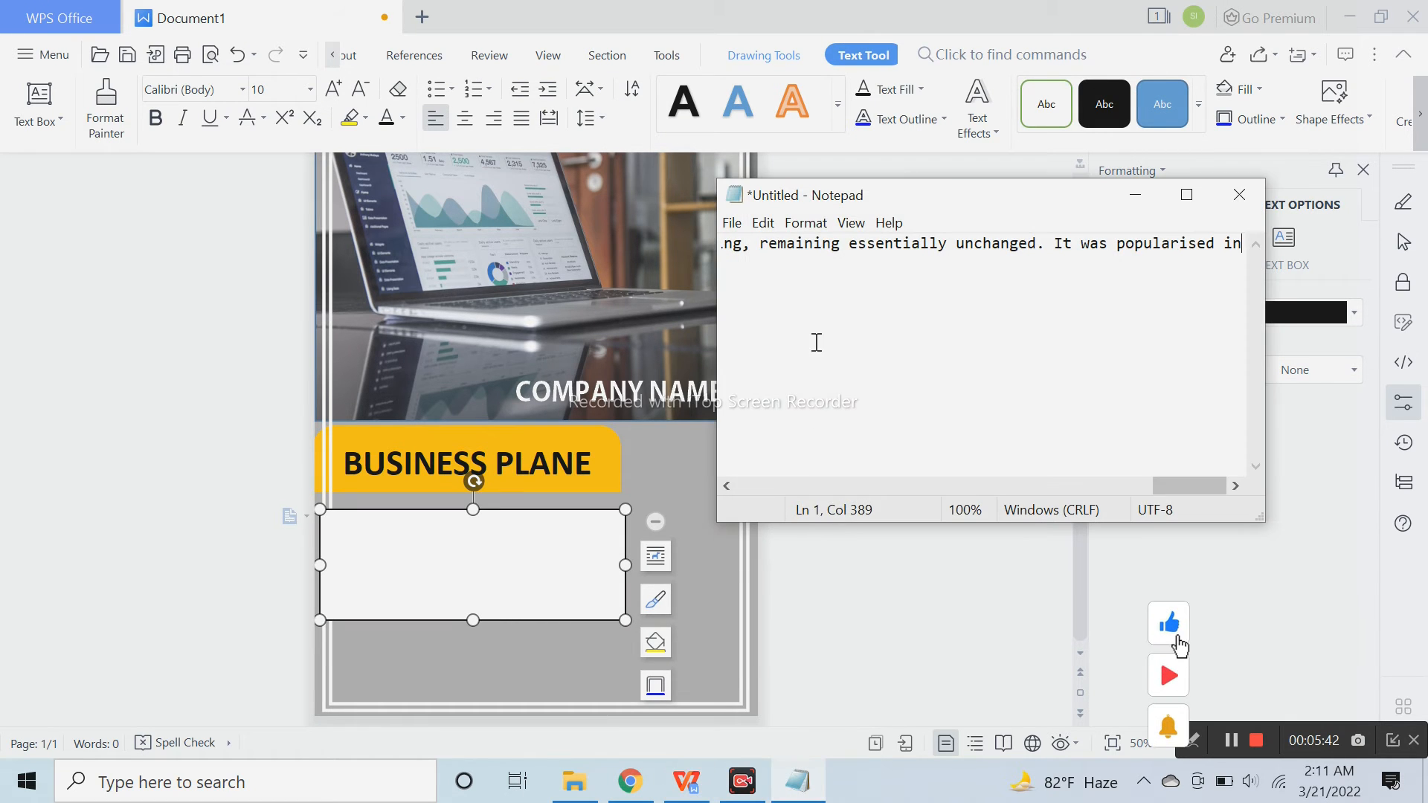
pyautogui.click(829, 239)
pyautogui.hotkey('ctrl', 'a')
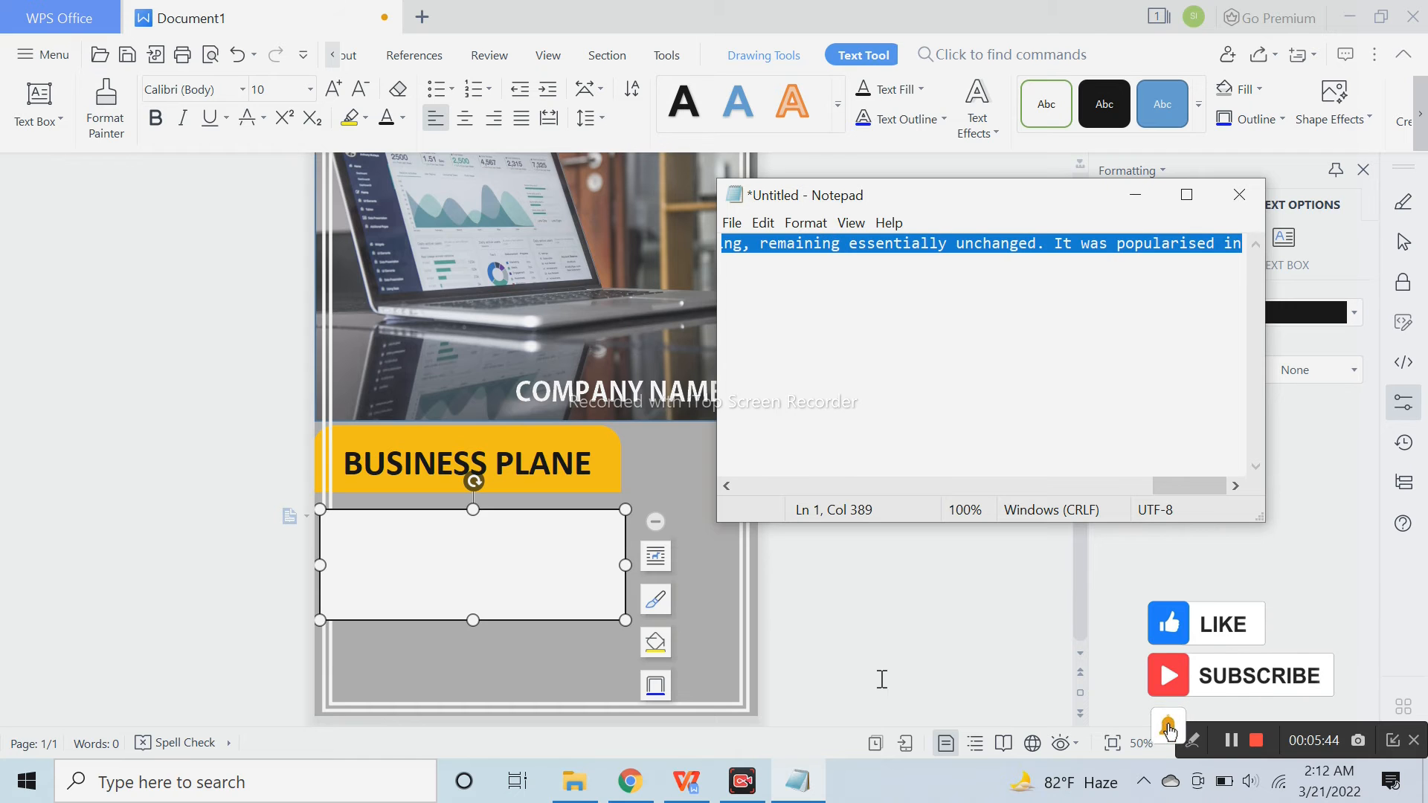
# Enter "HEADLINE" in the new text box and make it bold at size 36
pyautogui.click(428, 549)
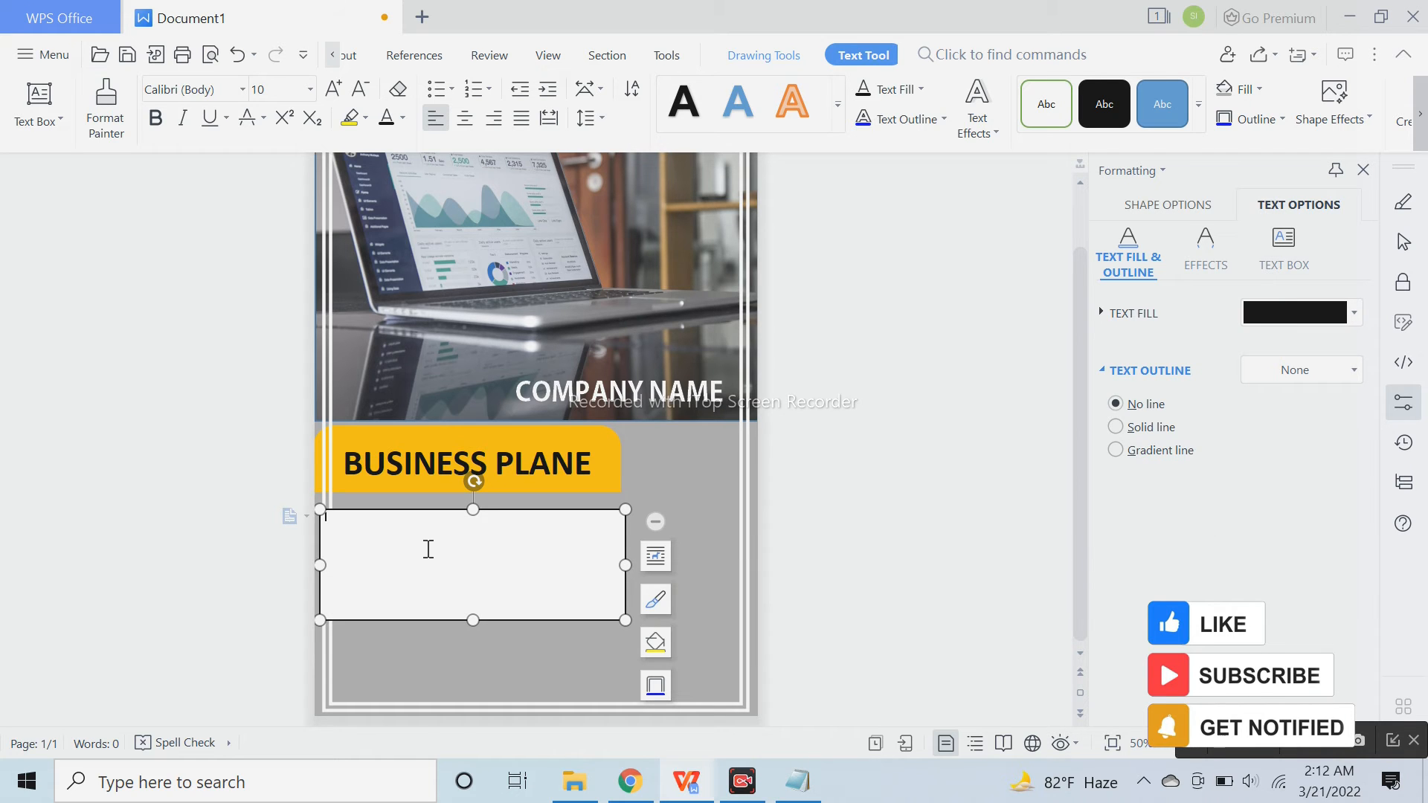
pyautogui.write('hE')
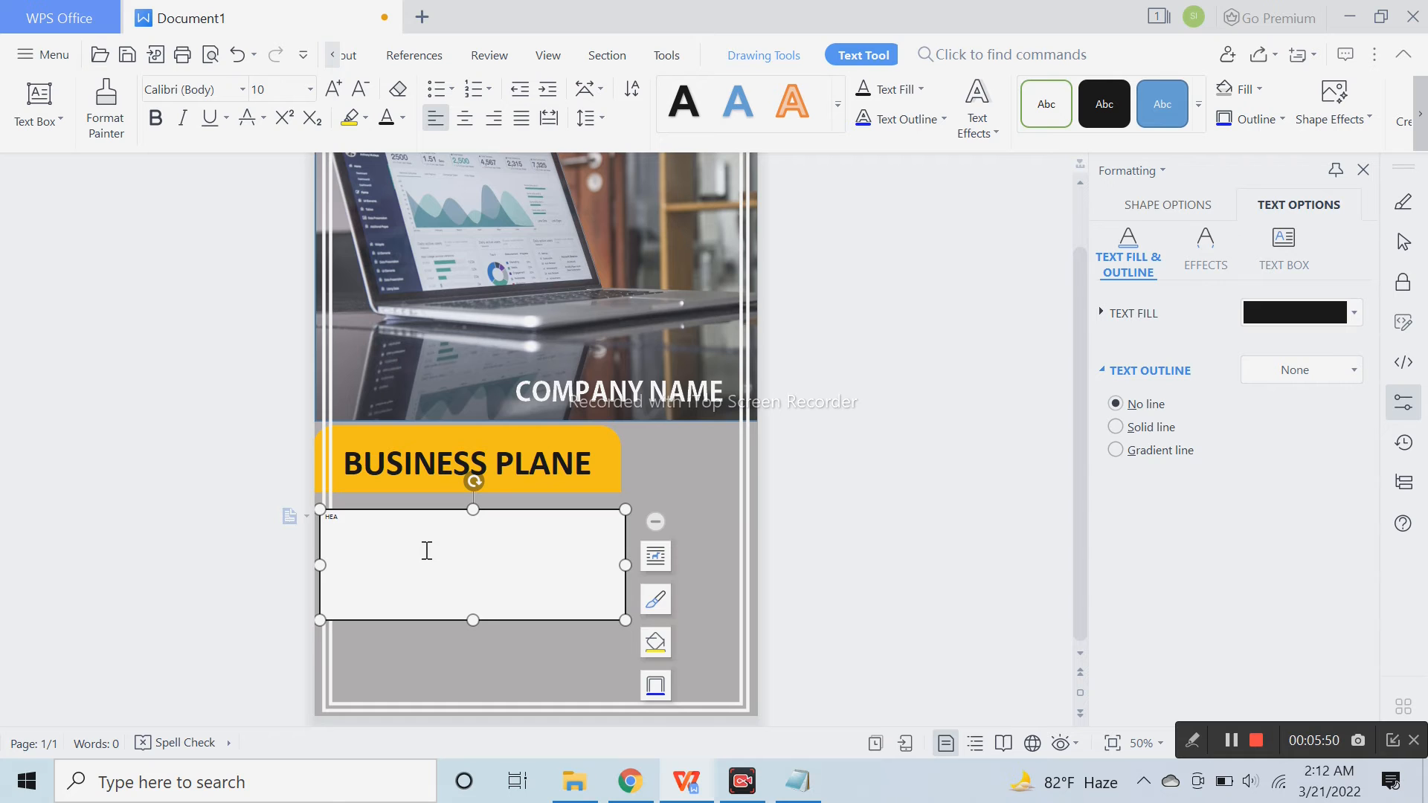
pyautogui.hotkey('ctrl', 'a')
pyautogui.click(331, 90)
pyautogui.click(334, 89)
pyautogui.click(333, 89)
pyautogui.click(333, 90)
pyautogui.click(333, 89)
pyautogui.click(334, 89)
pyautogui.click(333, 89)
pyautogui.click(334, 90)
pyautogui.click(333, 89)
pyautogui.click(156, 117)
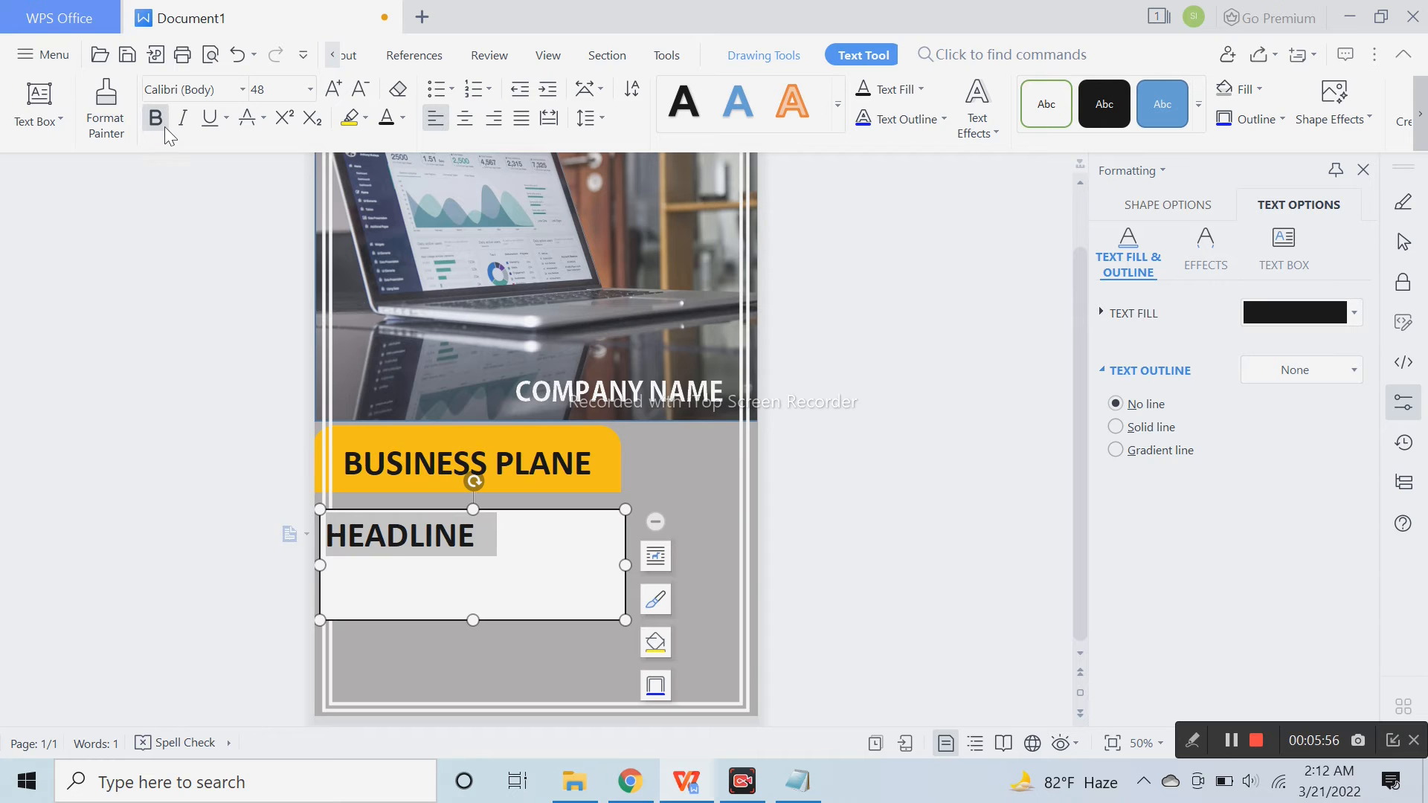
pyautogui.click(333, 89)
pyautogui.click(361, 90)
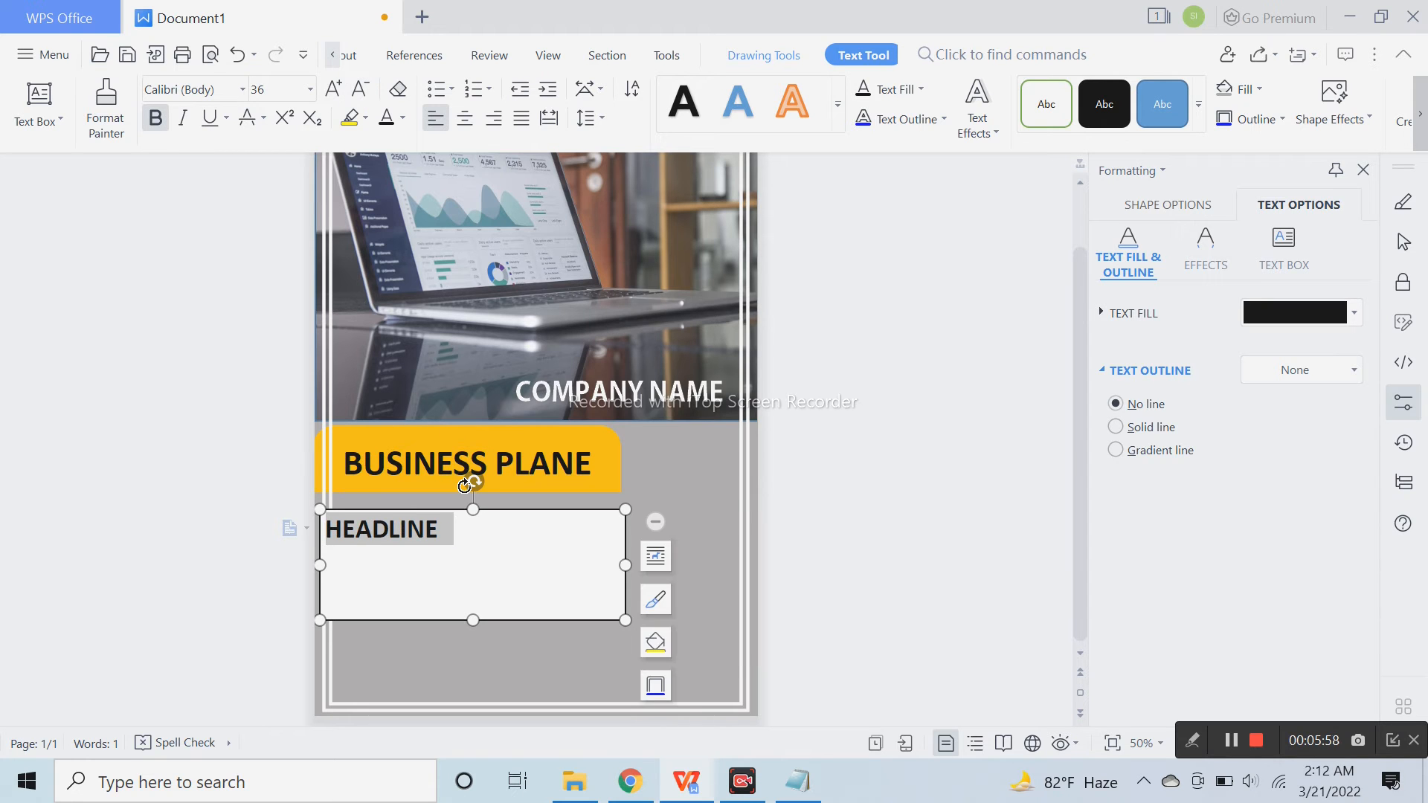
# Move the HEADLINE text box inside the white border and enlarge it to the right and downward
pyautogui.click(512, 511)
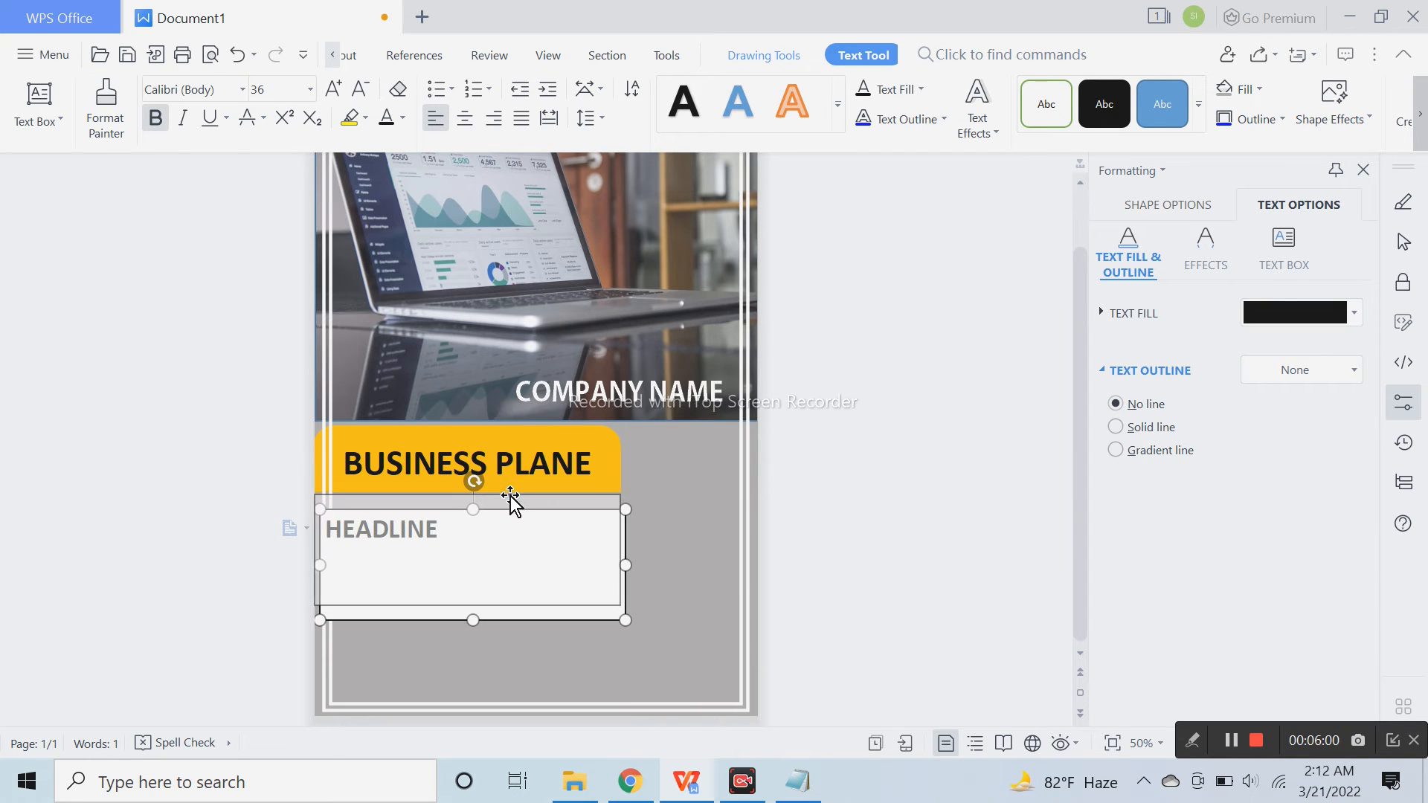
pyautogui.moveTo(517, 502); pyautogui.dragTo(538, 507)
pyautogui.moveTo(654, 559); pyautogui.dragTo(698, 559)
pyautogui.moveTo(523, 614); pyautogui.dragTo(523, 632)
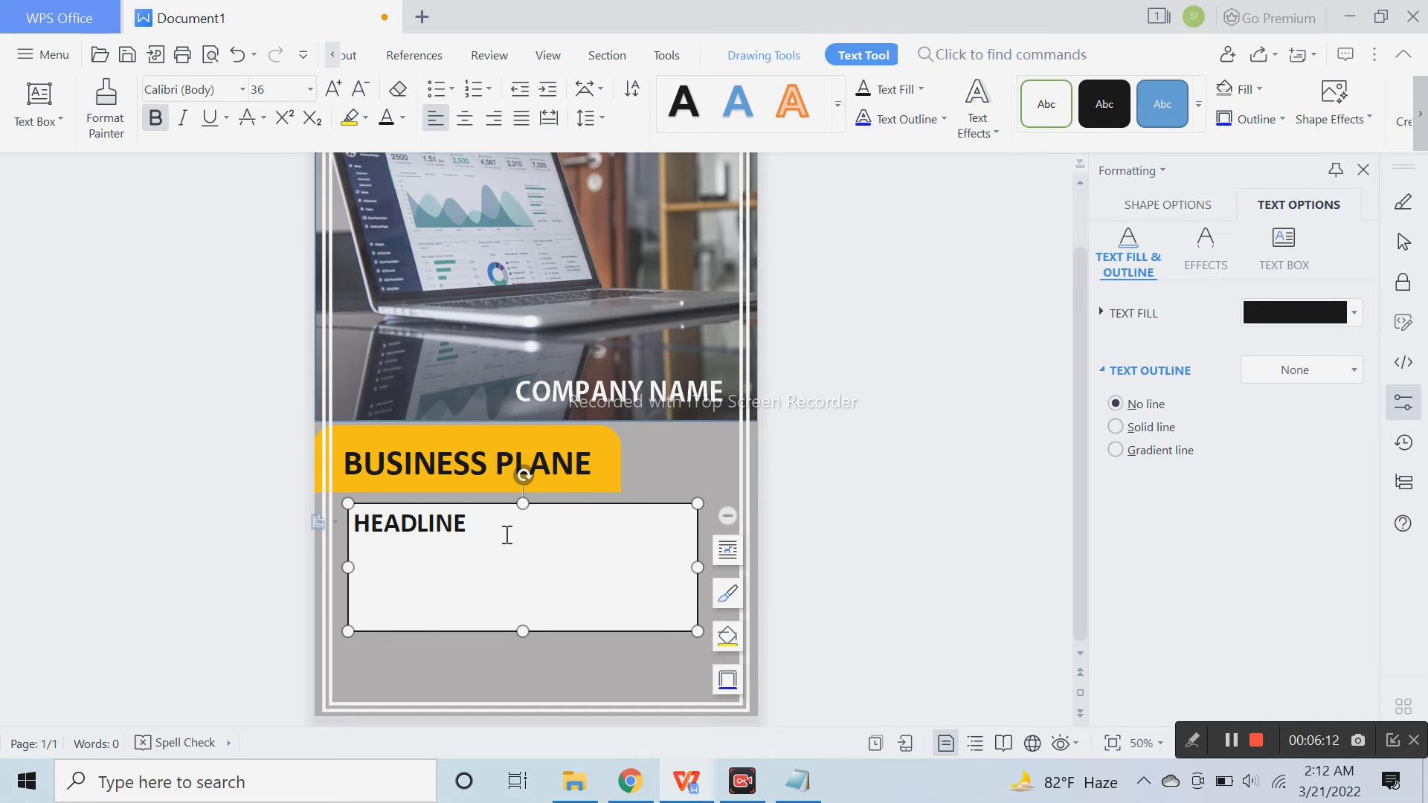
# Insert the copied Lorem Ipsum placeholder paragraph on a new line below HEADLINE at font size 16
pyautogui.press('Return')
pyautogui.click(316, 90)
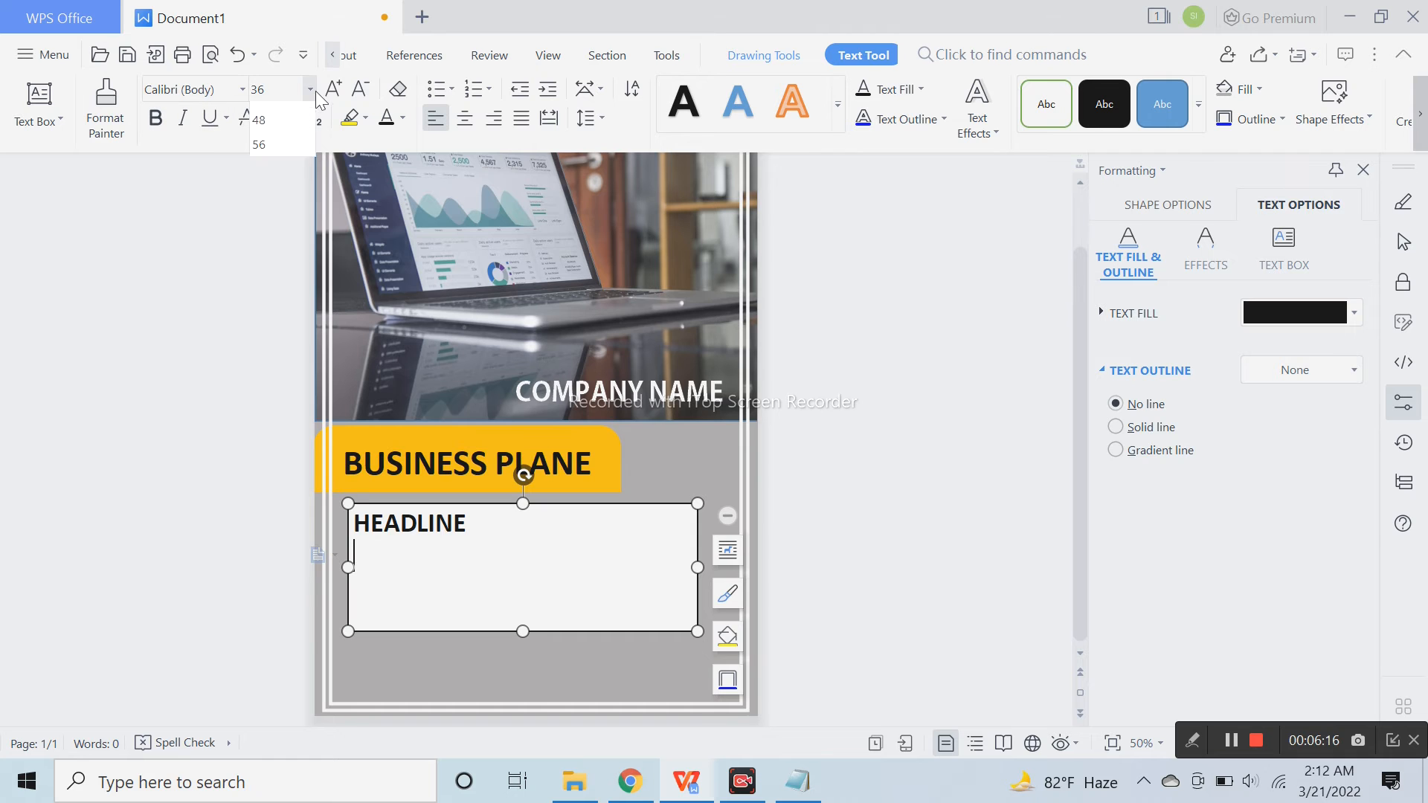
pyautogui.click(275, 407)
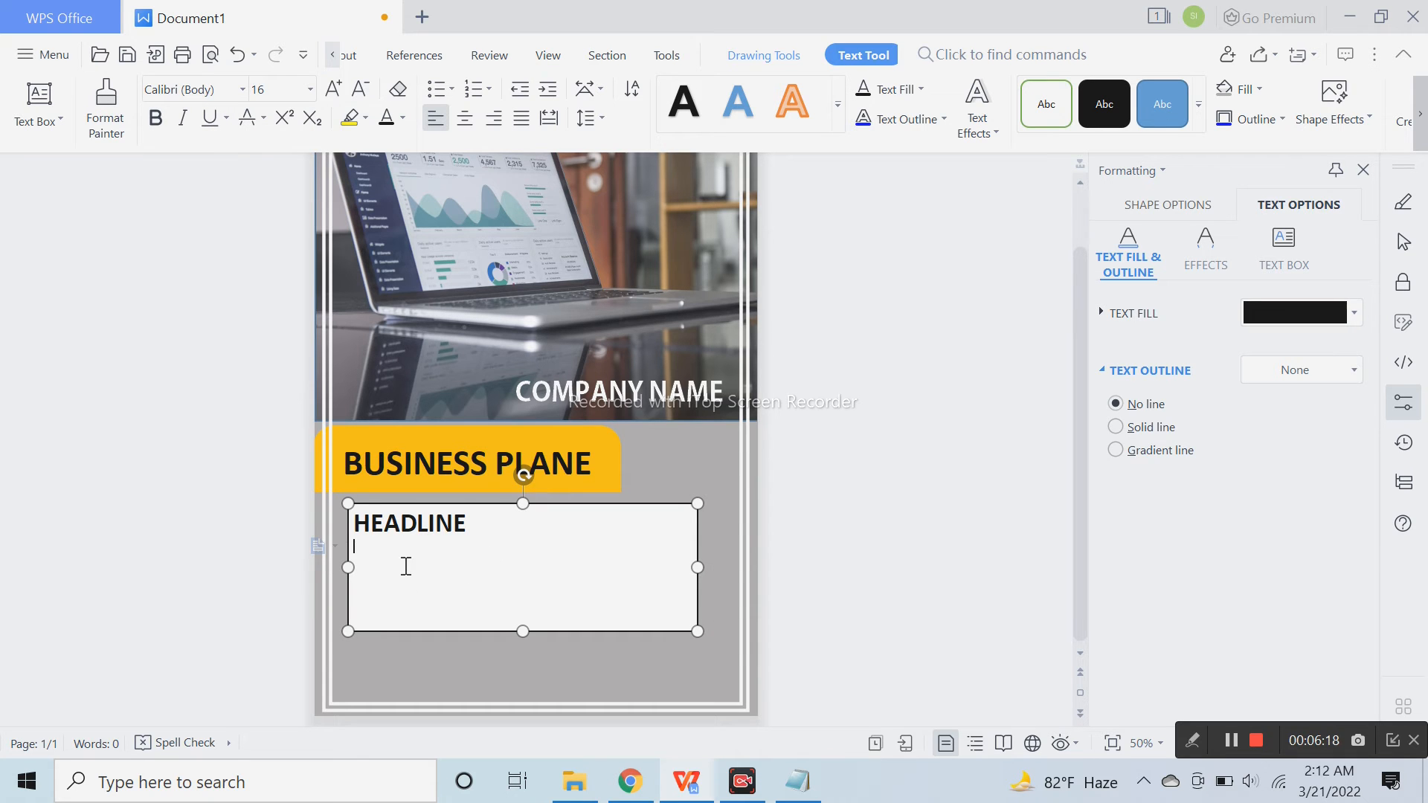
pyautogui.write("Lorem Ipsum is simply dummy text of the printing and typesetting industry. Lorem Ipsum has been the industry's standard dummy text ever since the 1500s, when an unknown printer took a galley of type and scrambled it to make a type specimen book. It has survived not only five centuries, but also the leap into electronic typesetting, remaining essentially unchanged. It was popularised in")
pyautogui.moveTo(608, 622); pyautogui.dragTo(337, 610)
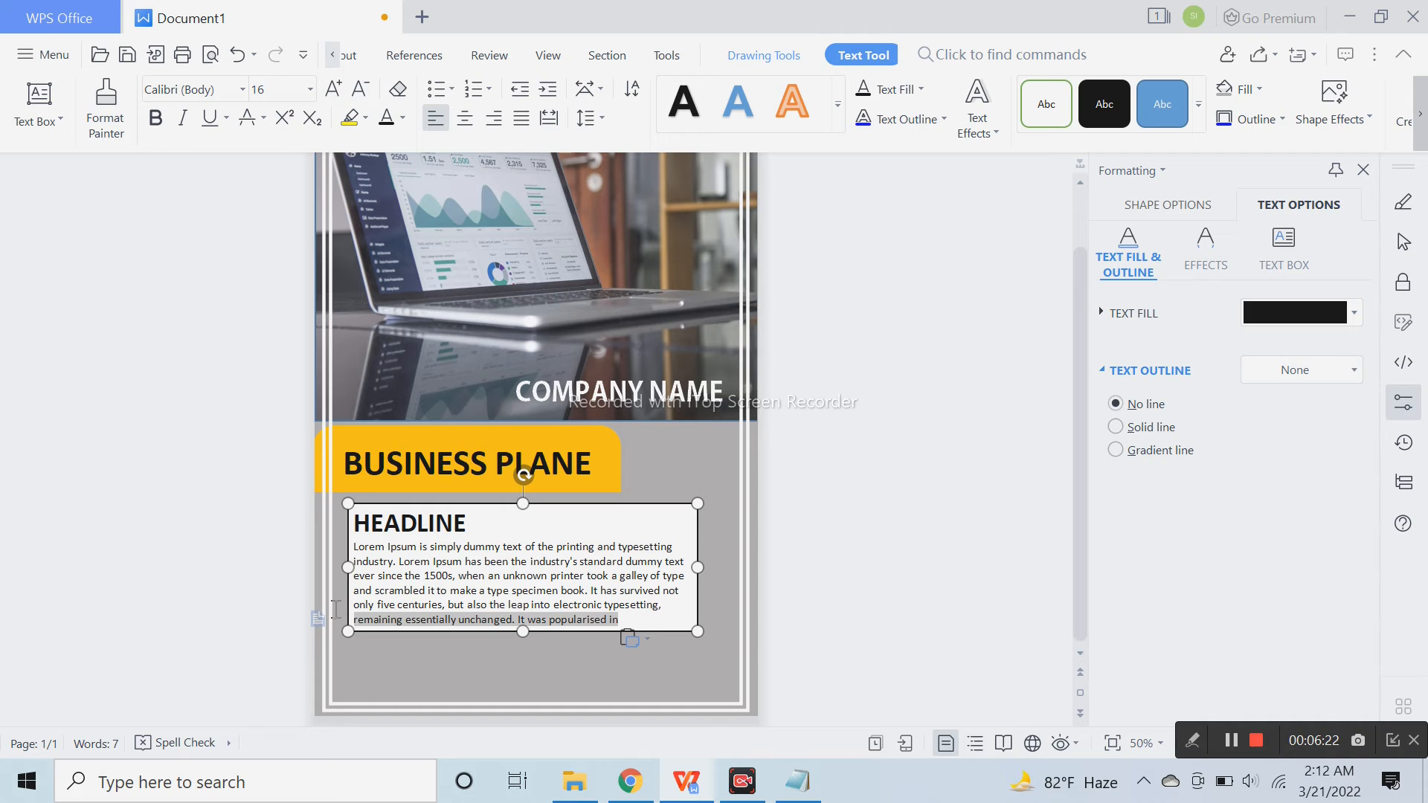
pyautogui.click(738, 577)
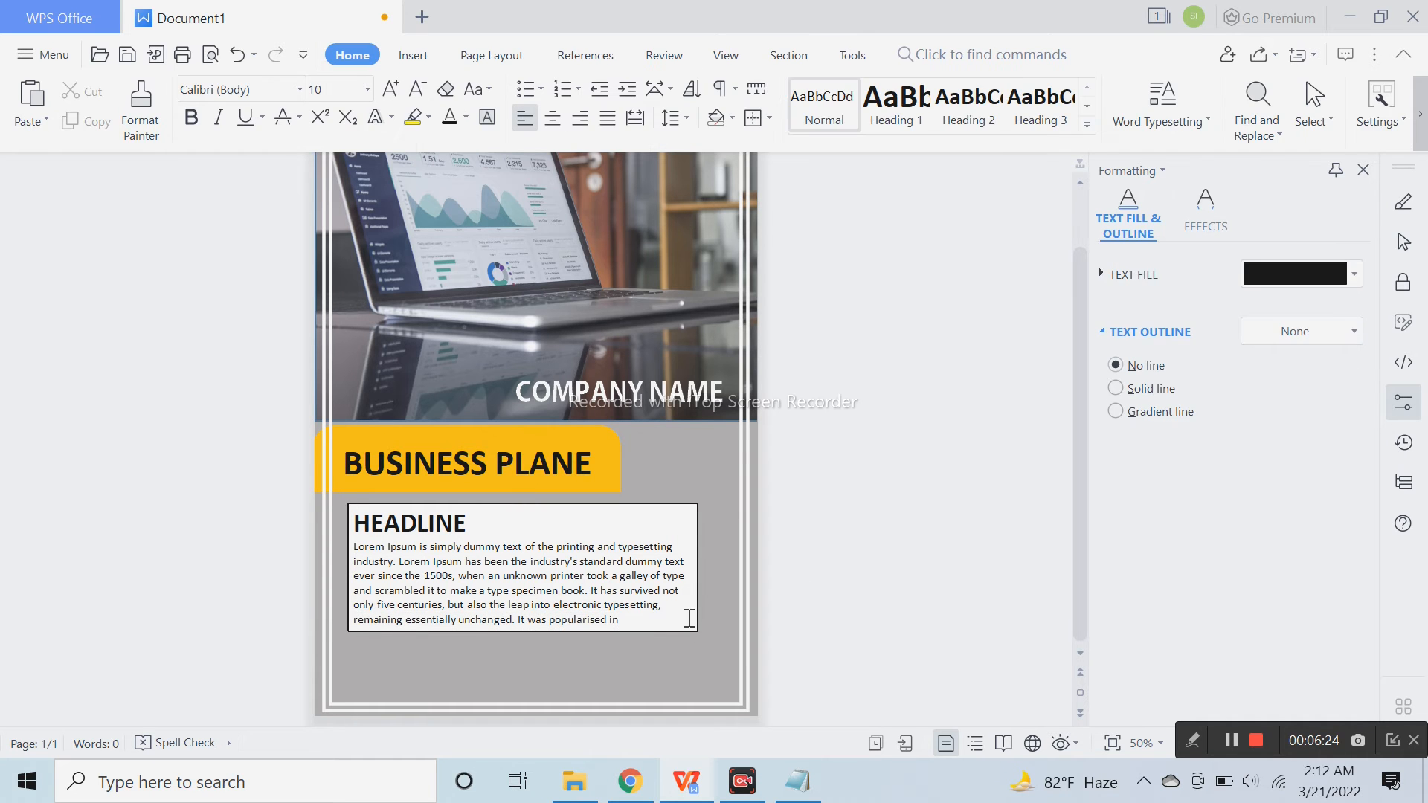
# Enlarge the headline text box slightly to the right and downward around the placeholder paragraph
pyautogui.click(692, 631)
pyautogui.moveTo(691, 630); pyautogui.dragTo(712, 653)
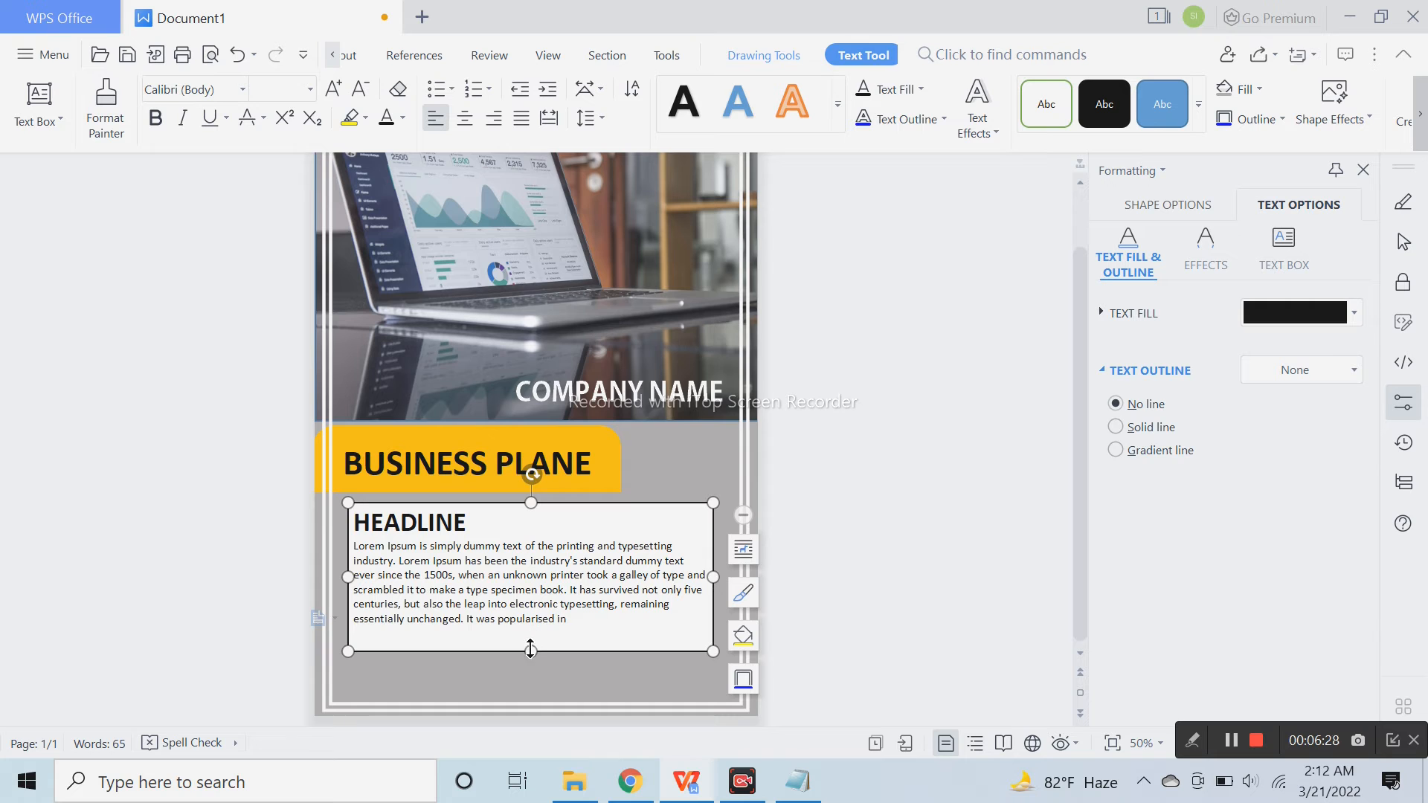
pyautogui.moveTo(573, 620); pyautogui.dragTo(352, 545)
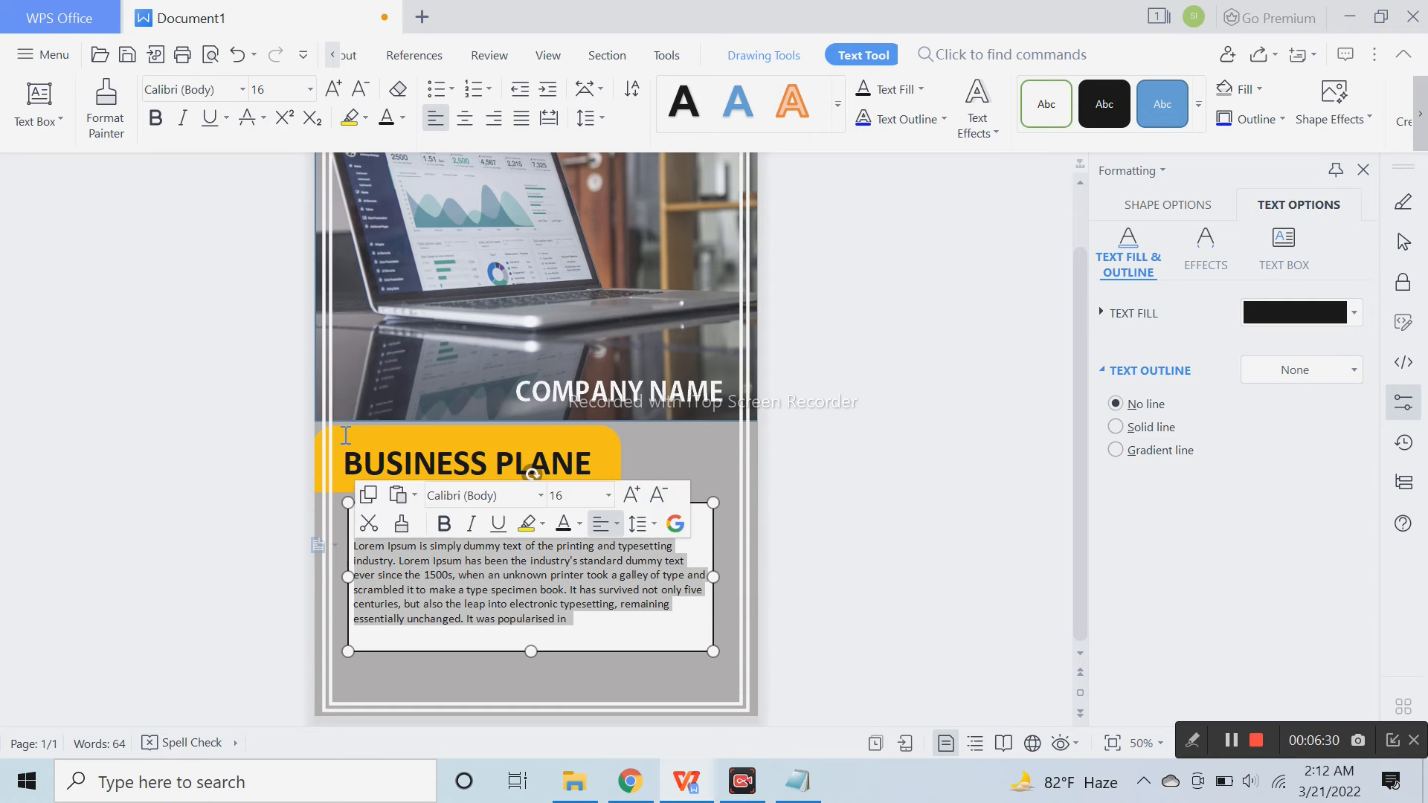
pyautogui.click(889, 494)
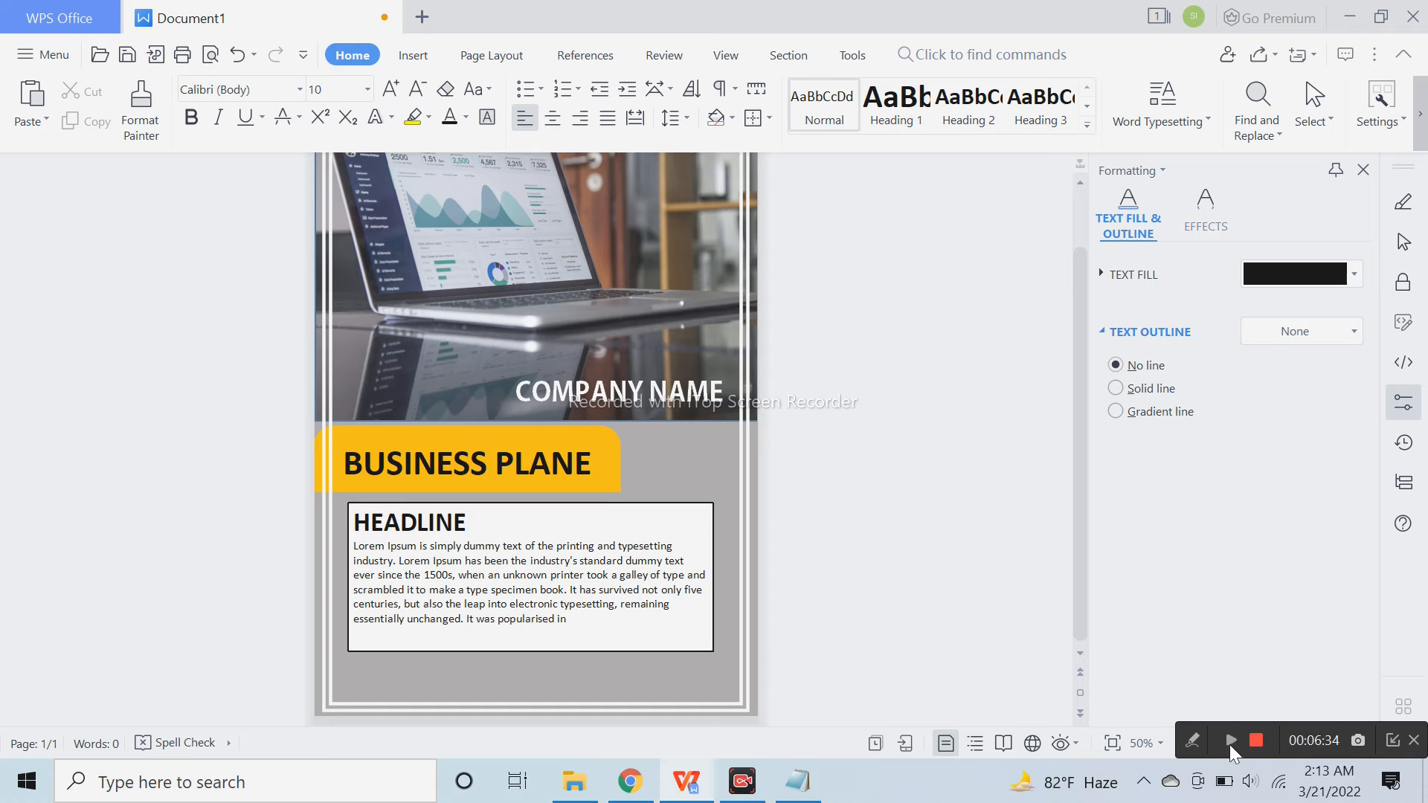
# Raise the lower edge of the headline text box slightly, closer to the last line of the paragraph
pyautogui.click(1391, 742)
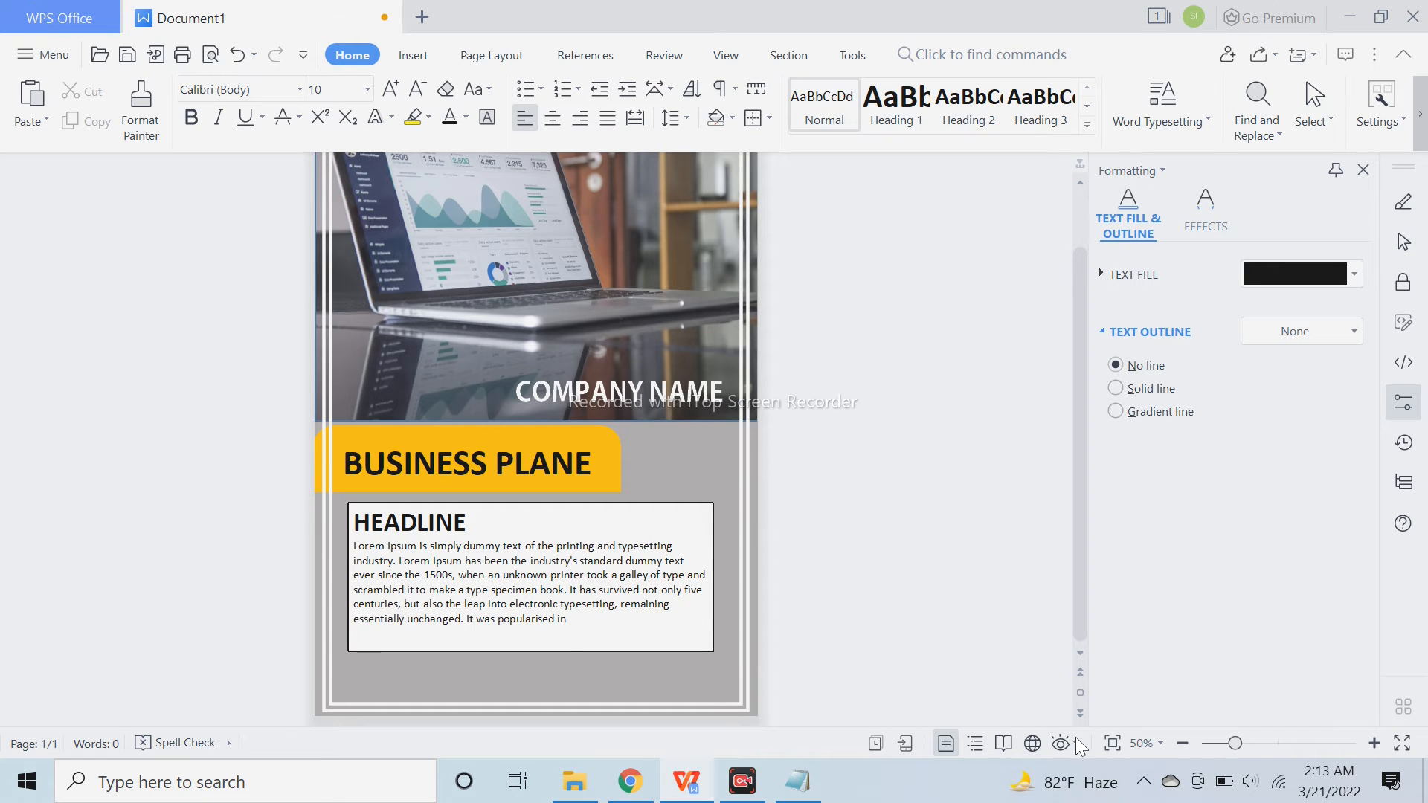
pyautogui.click(1260, 741)
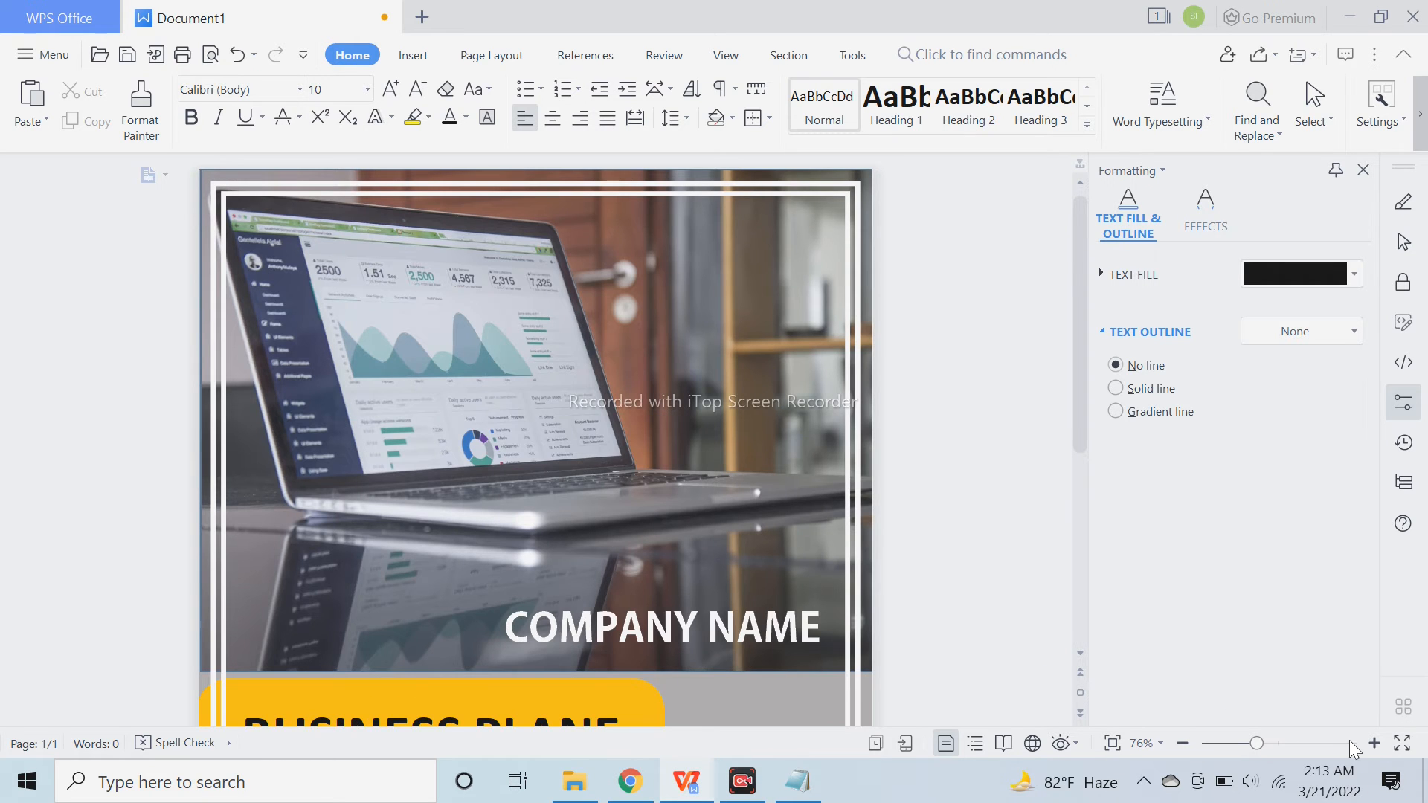
pyautogui.click(1372, 744)
pyautogui.click(1372, 744)
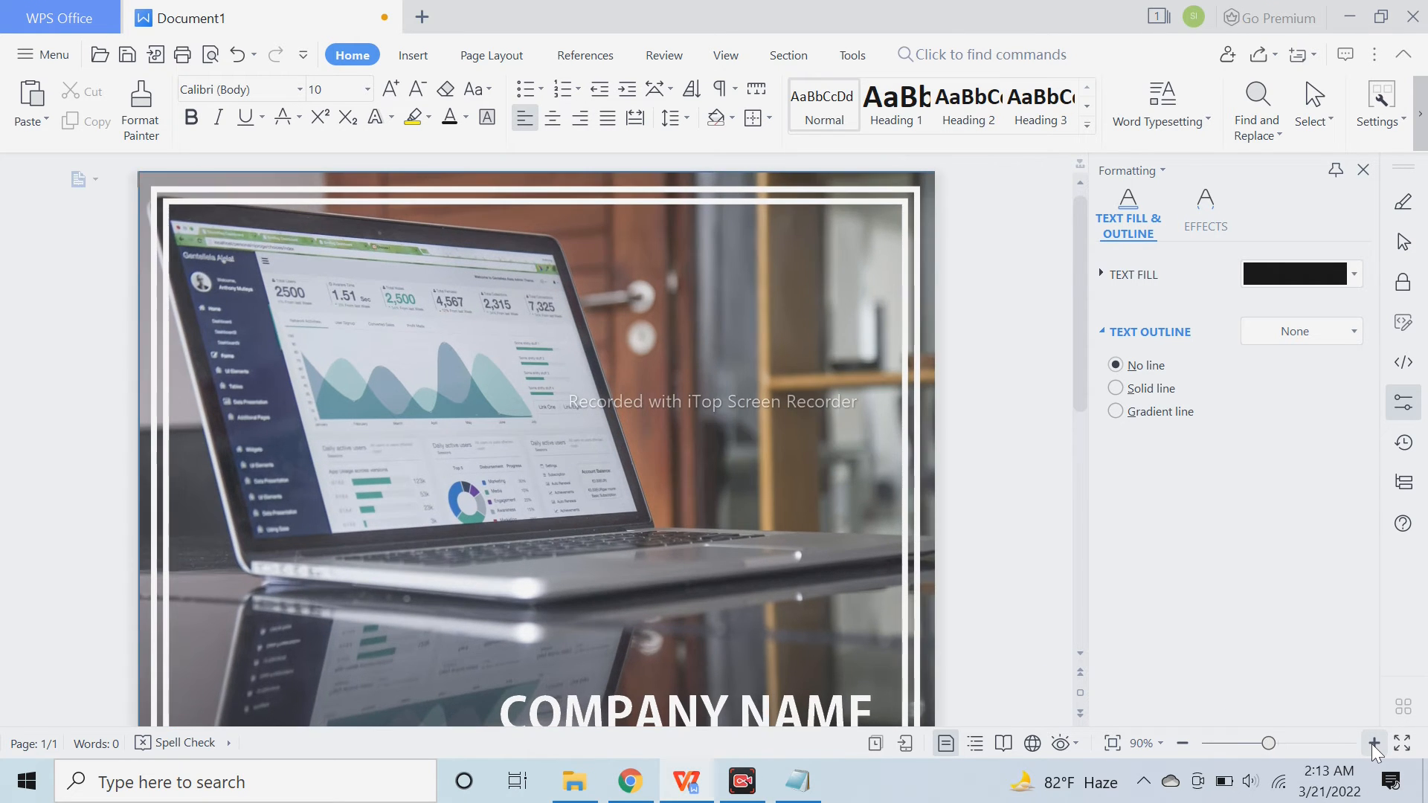
pyautogui.click(1372, 744)
pyautogui.scroll(-10, 941, 625)
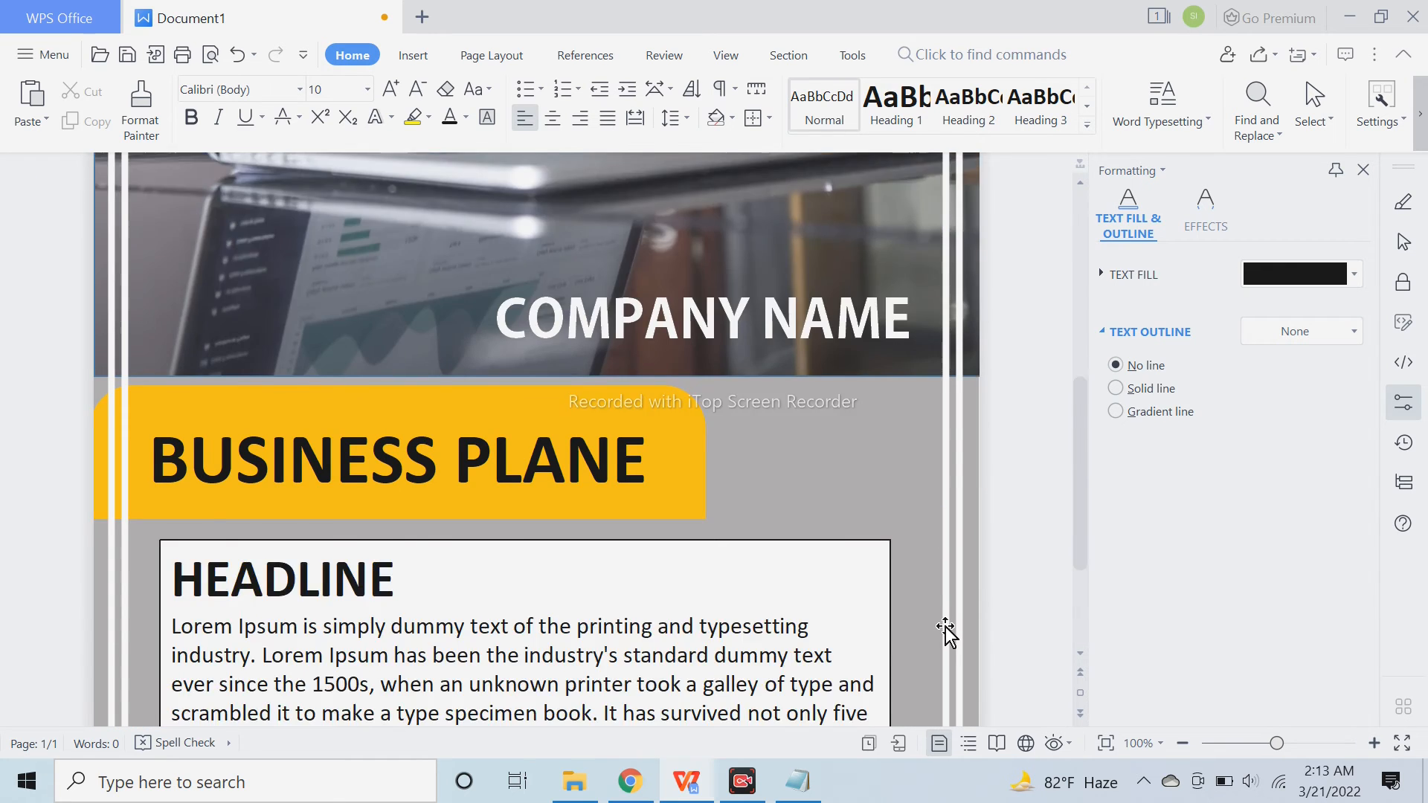
pyautogui.scroll(-3, 937, 640)
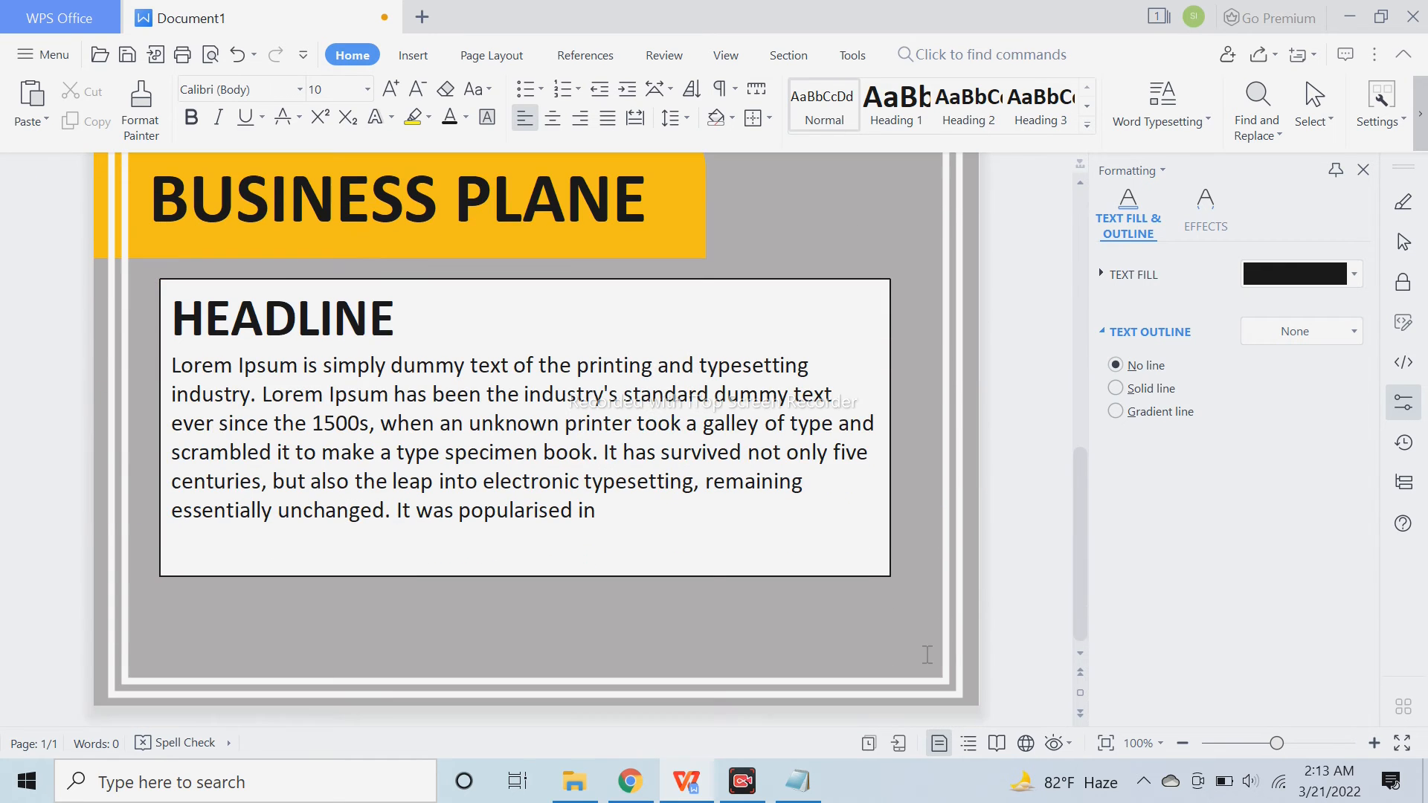
pyautogui.click(601, 573)
pyautogui.moveTo(525, 576); pyautogui.dragTo(526, 557)
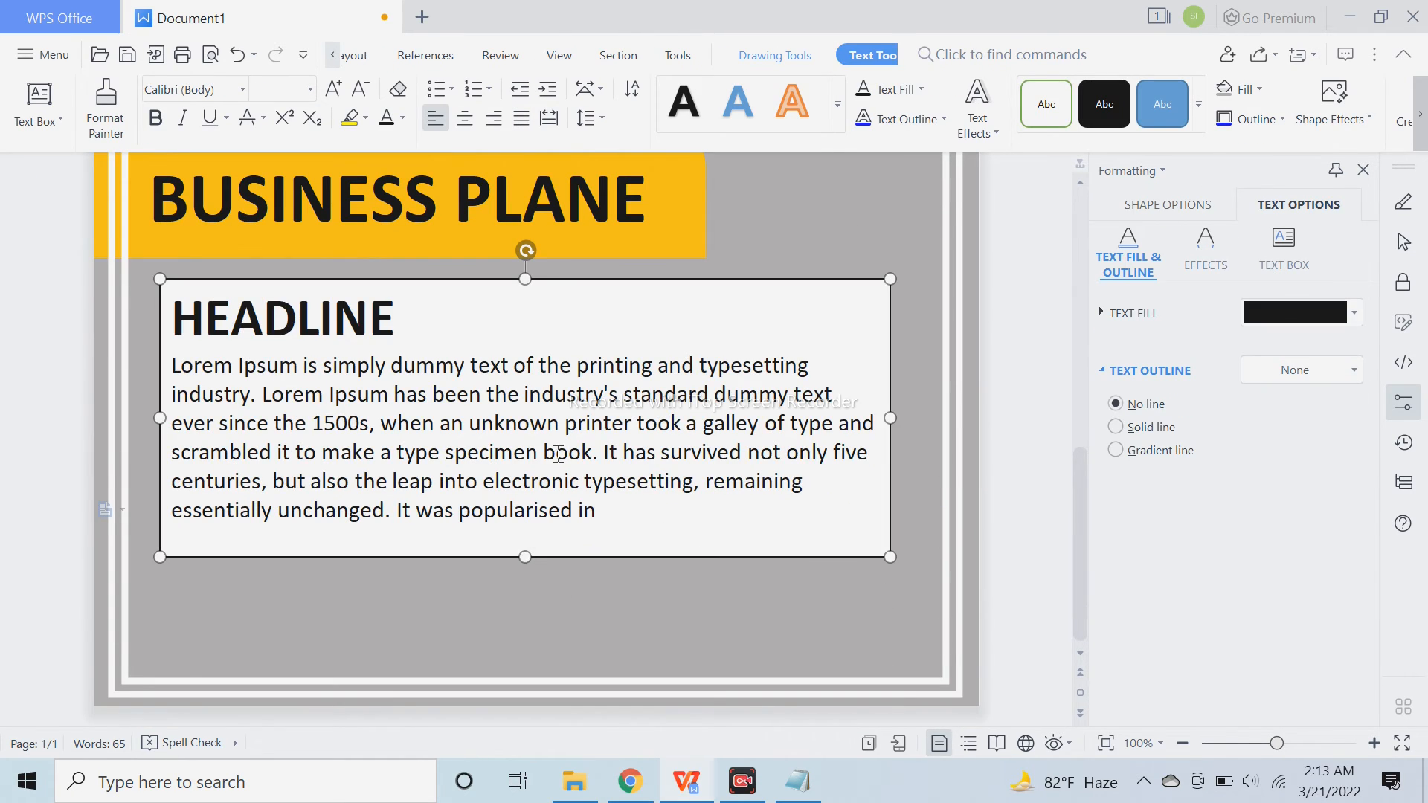
# Set the headline text box to no fill and no line
pyautogui.click(1158, 210)
pyautogui.click(1153, 342)
pyautogui.click(1116, 522)
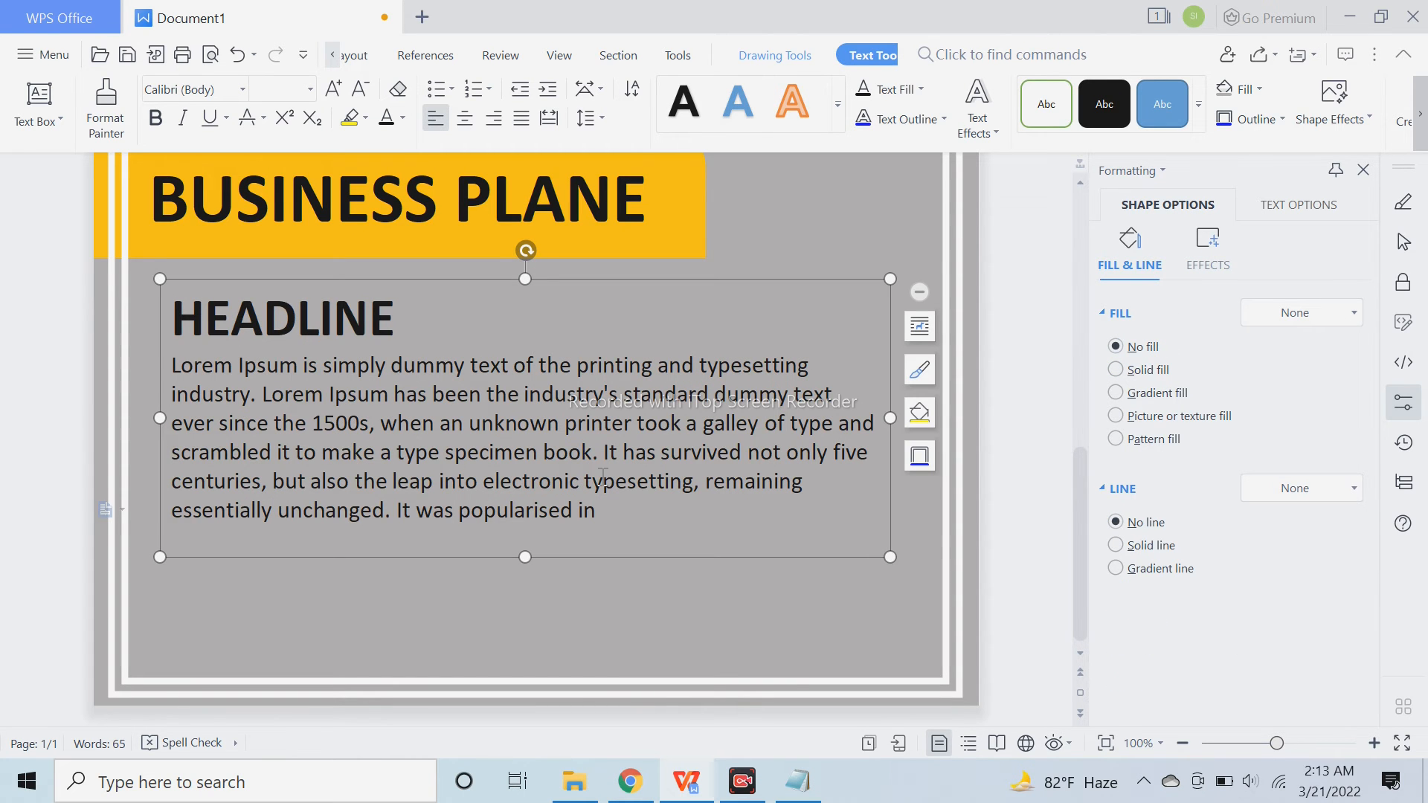
# Change the font color of the word HEADLINE to the standard orange
pyautogui.moveTo(451, 328); pyautogui.dragTo(178, 325)
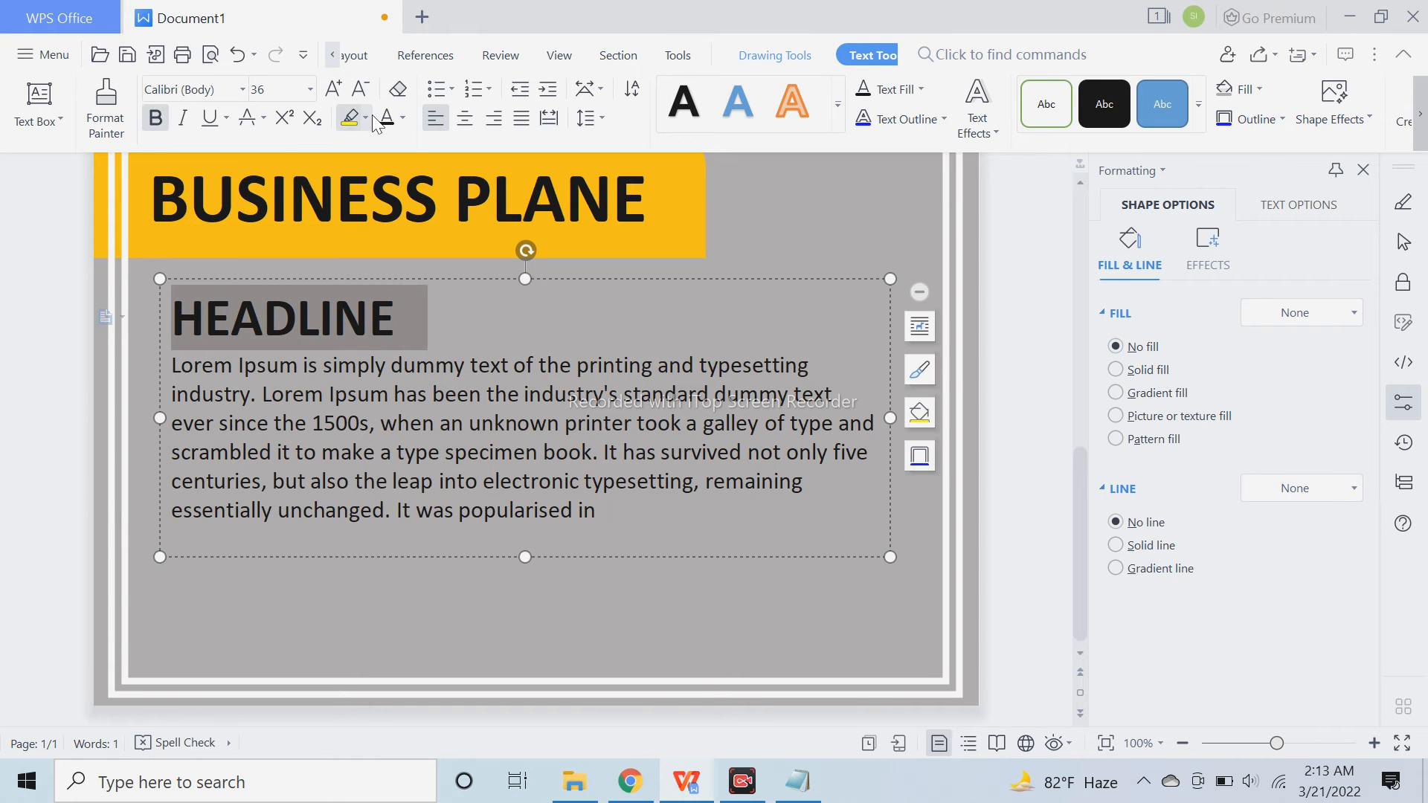
pyautogui.click(401, 119)
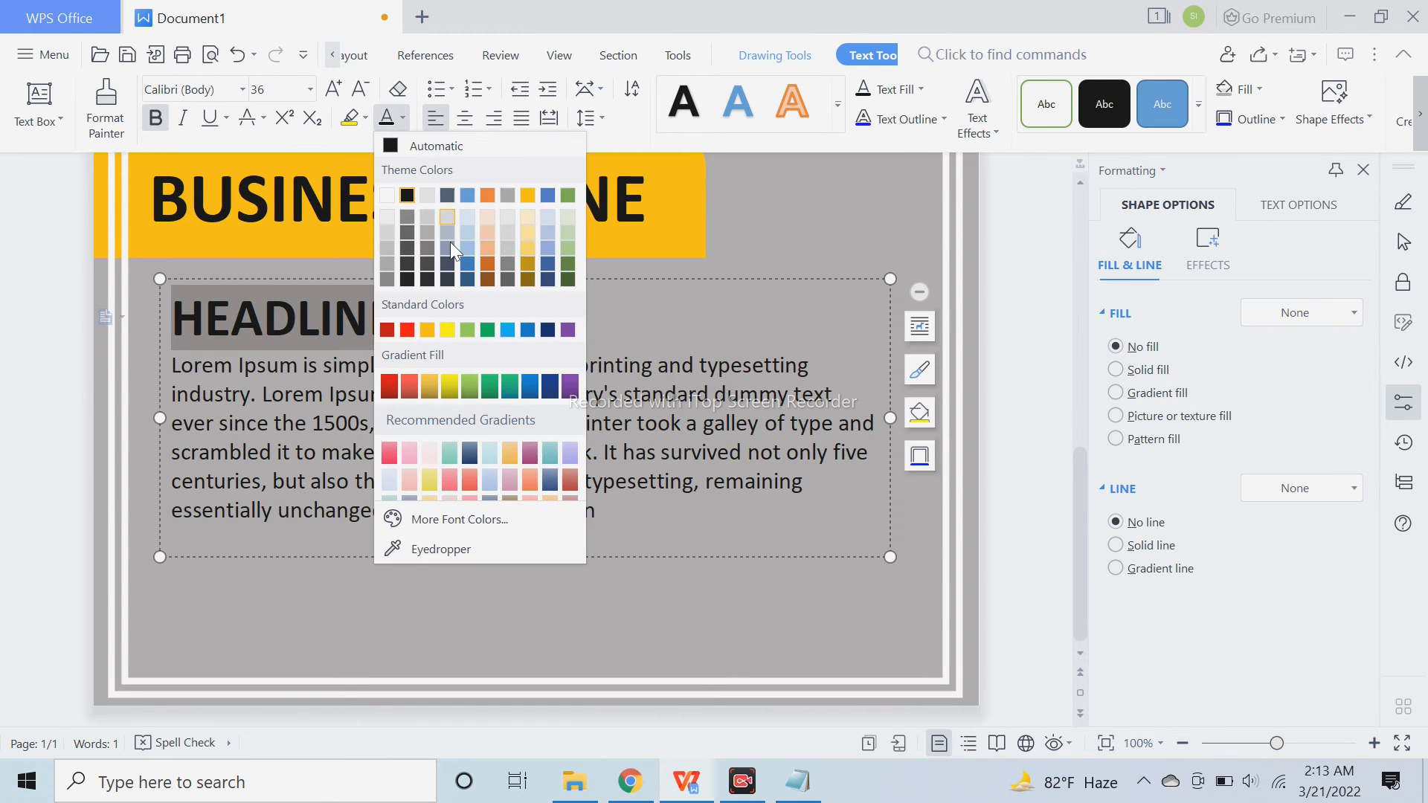
pyautogui.click(436, 332)
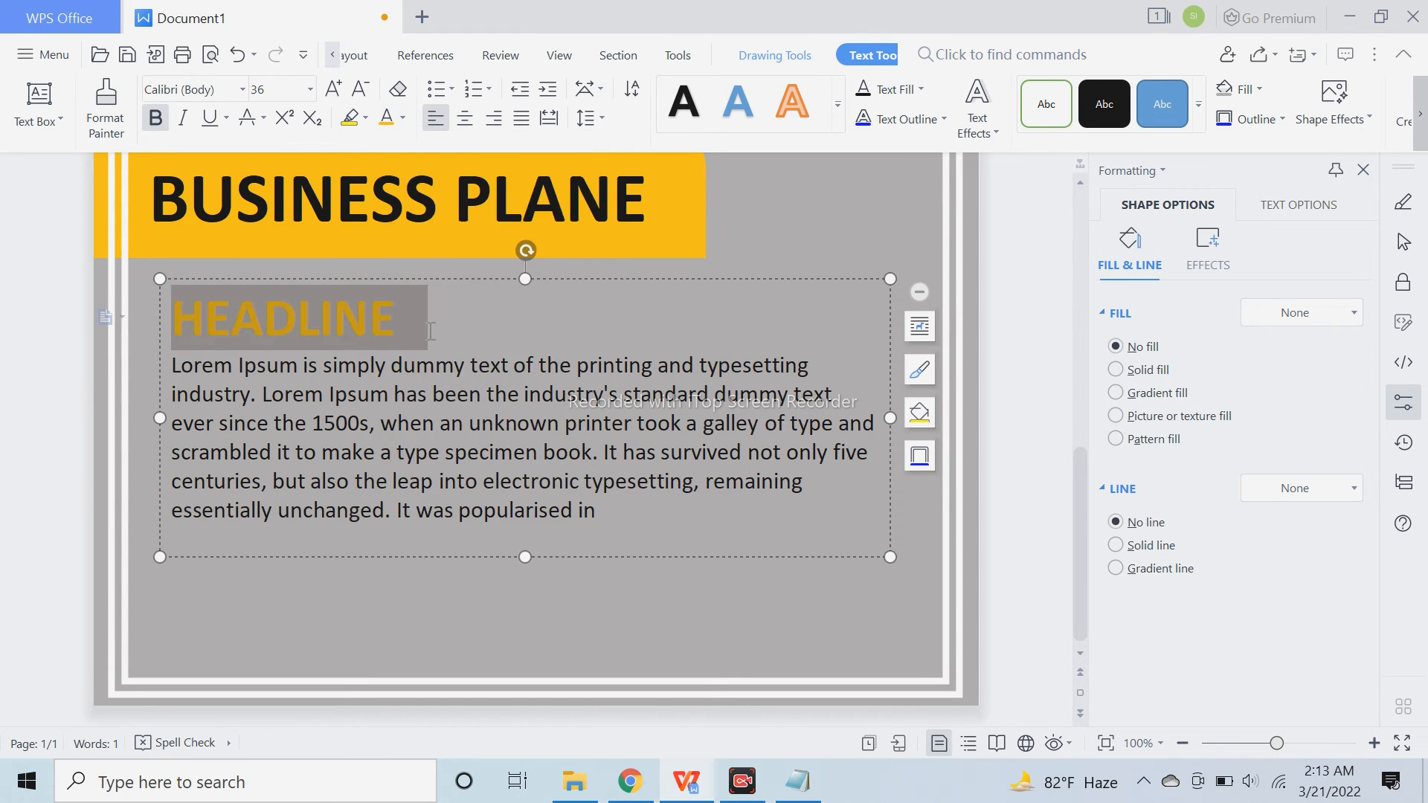
pyautogui.click(1062, 362)
# Apply a black shadow preset with a 45° angle and 3 pt distance to the headline text box
pyautogui.moveTo(375, 326); pyautogui.dragTo(172, 323)
pyautogui.moveTo(416, 335); pyautogui.dragTo(173, 319)
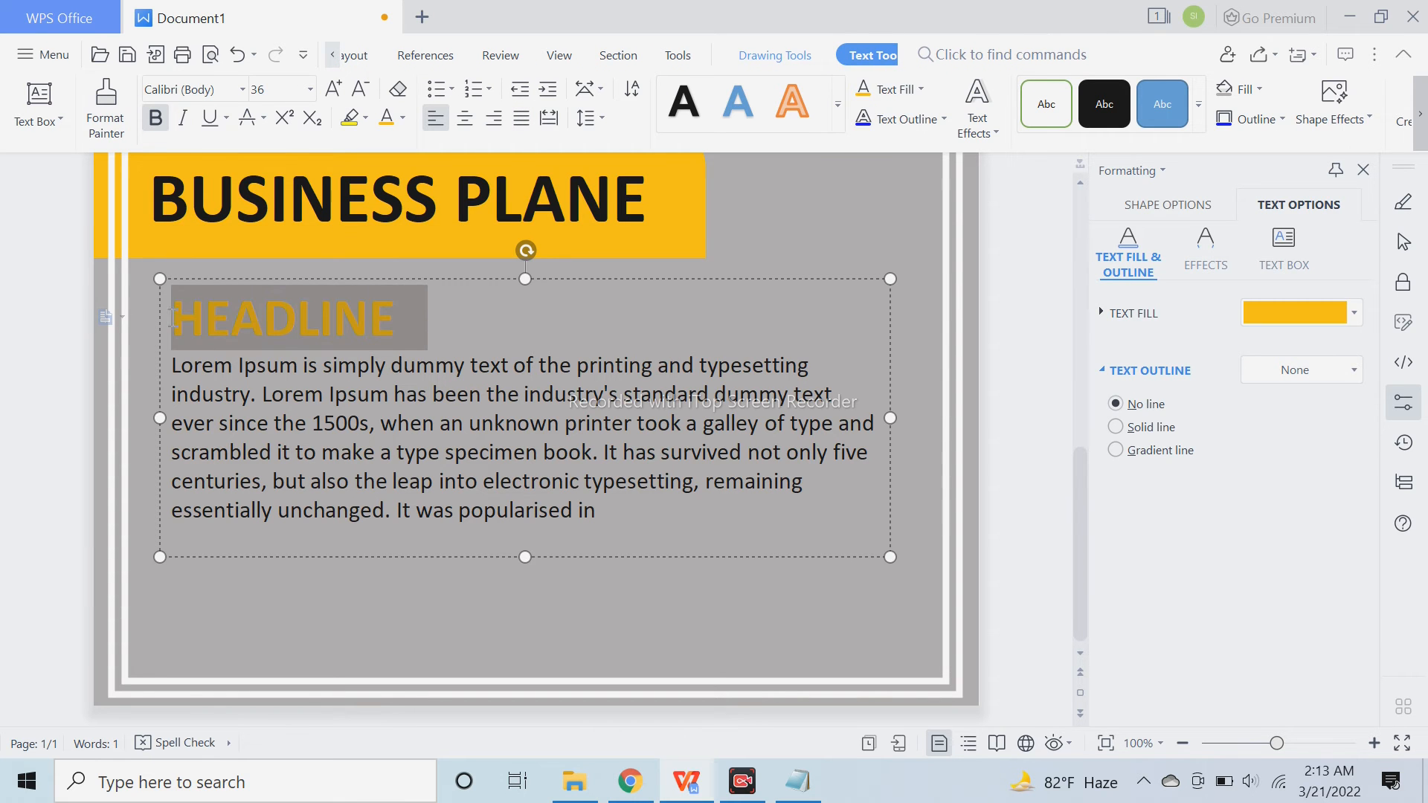
pyautogui.click(1167, 213)
pyautogui.click(1213, 252)
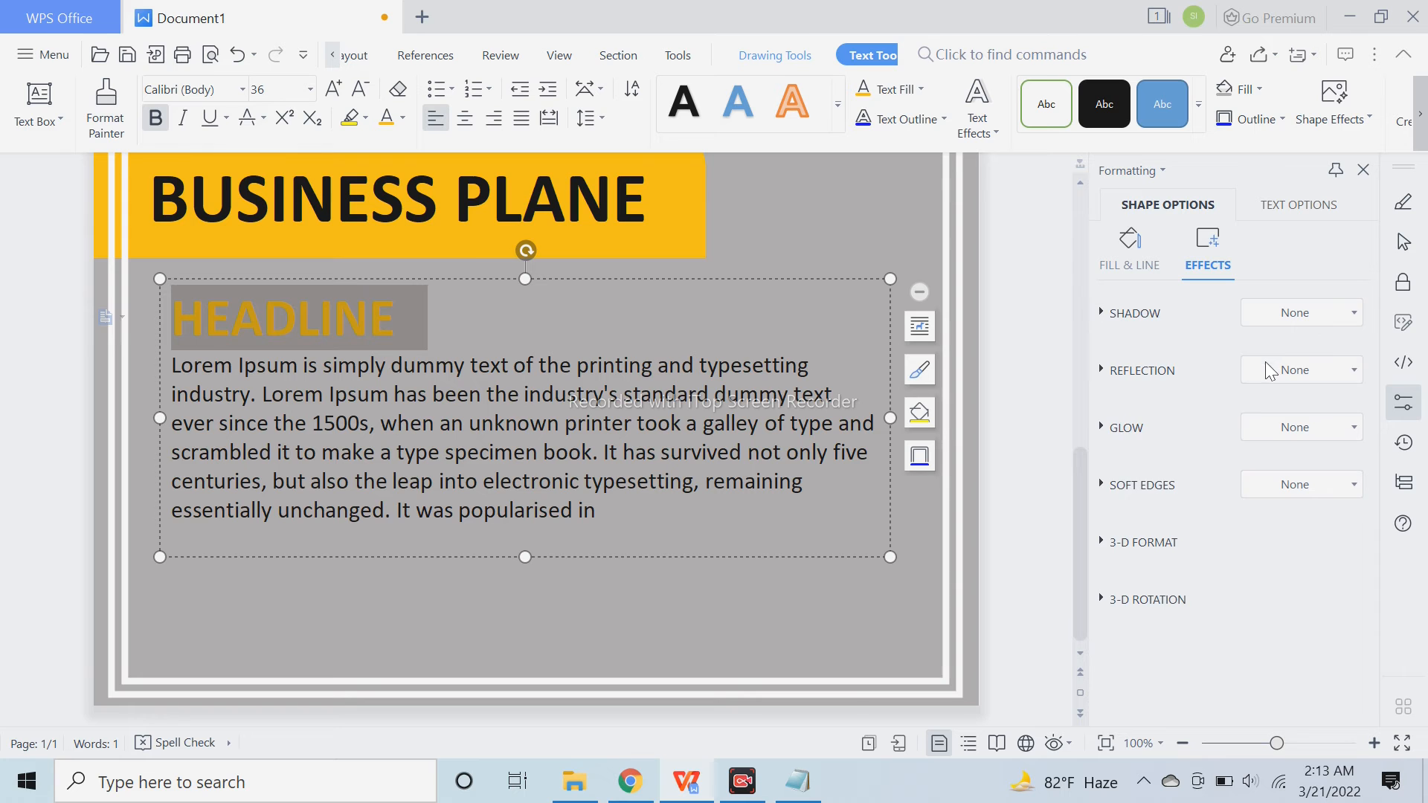
pyautogui.click(1281, 316)
pyautogui.click(1279, 438)
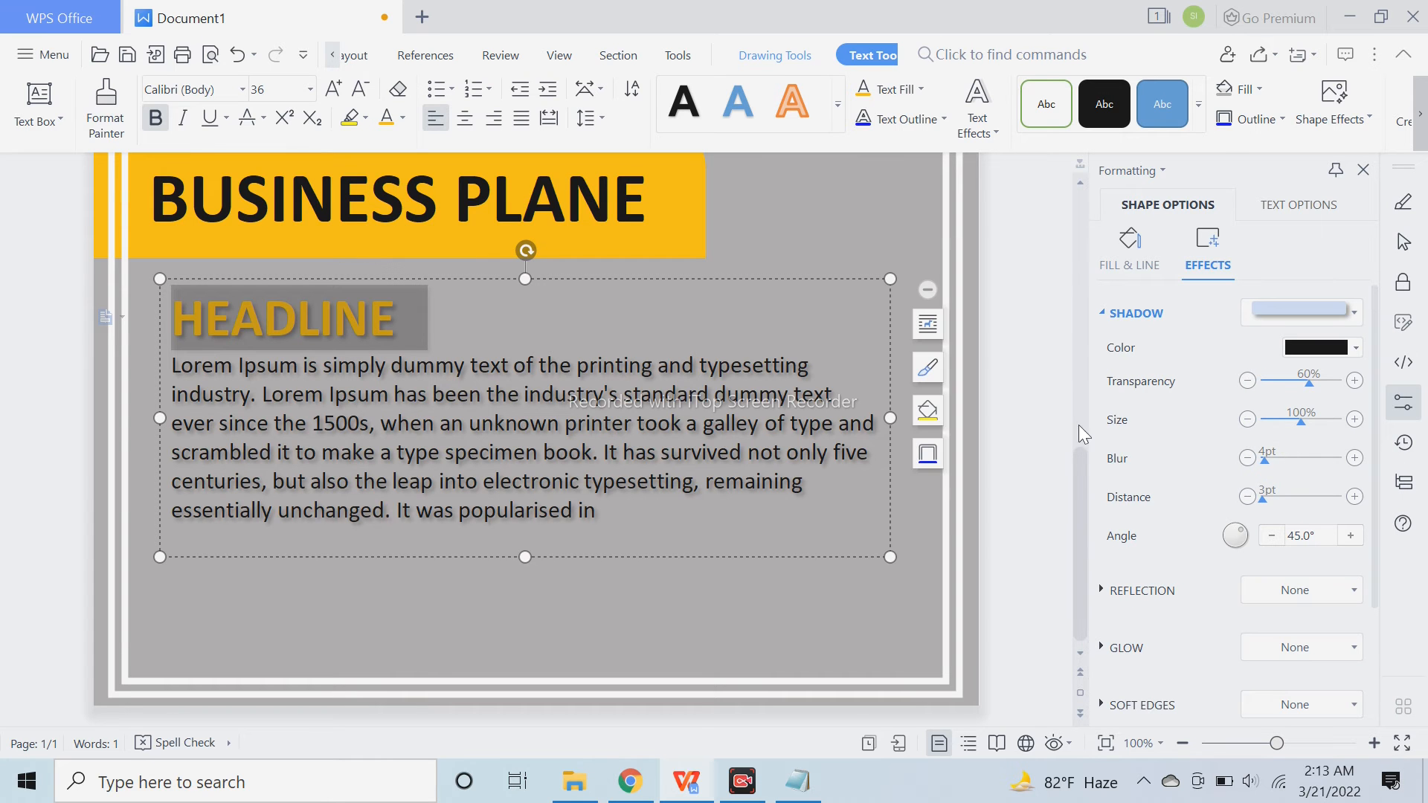
pyautogui.click(1079, 425)
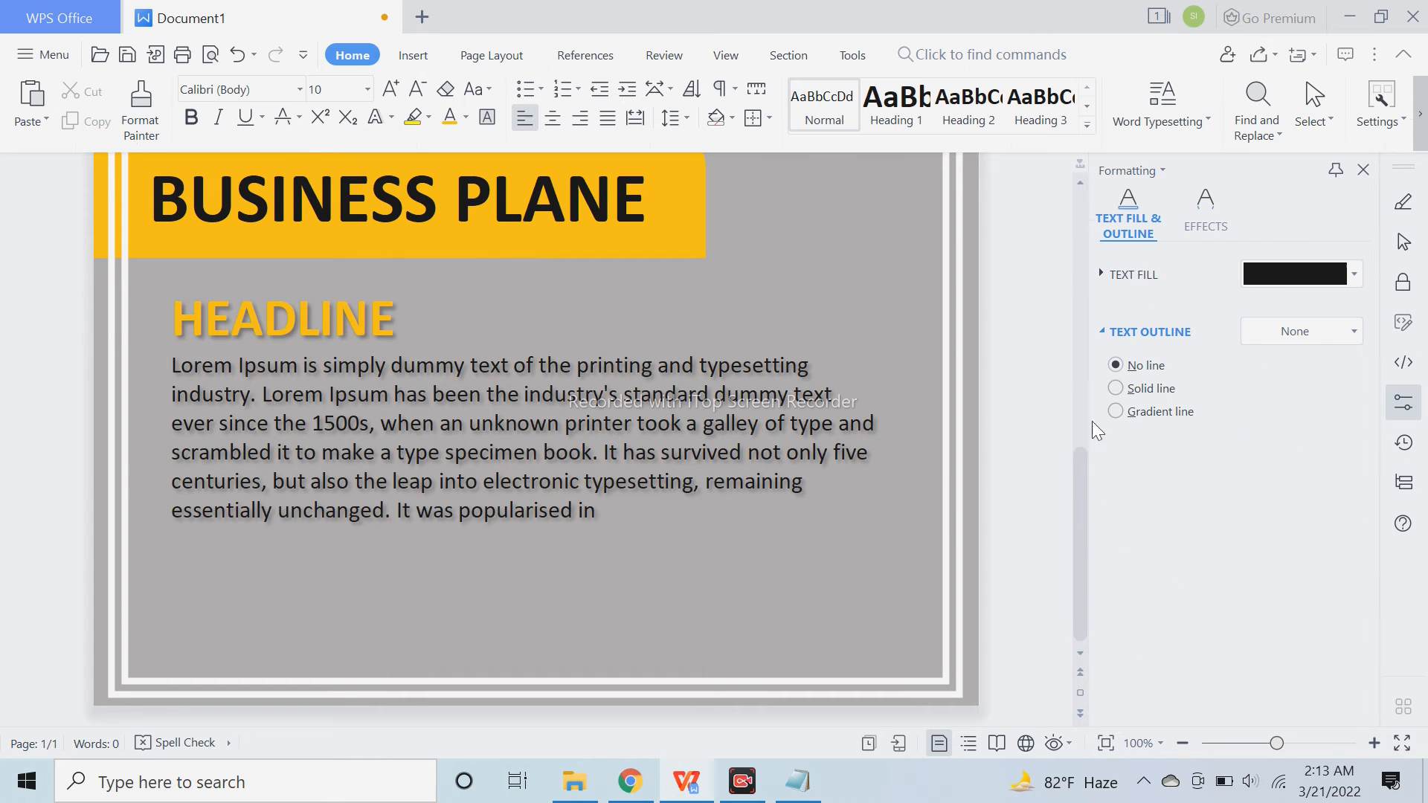
pyautogui.click(506, 510)
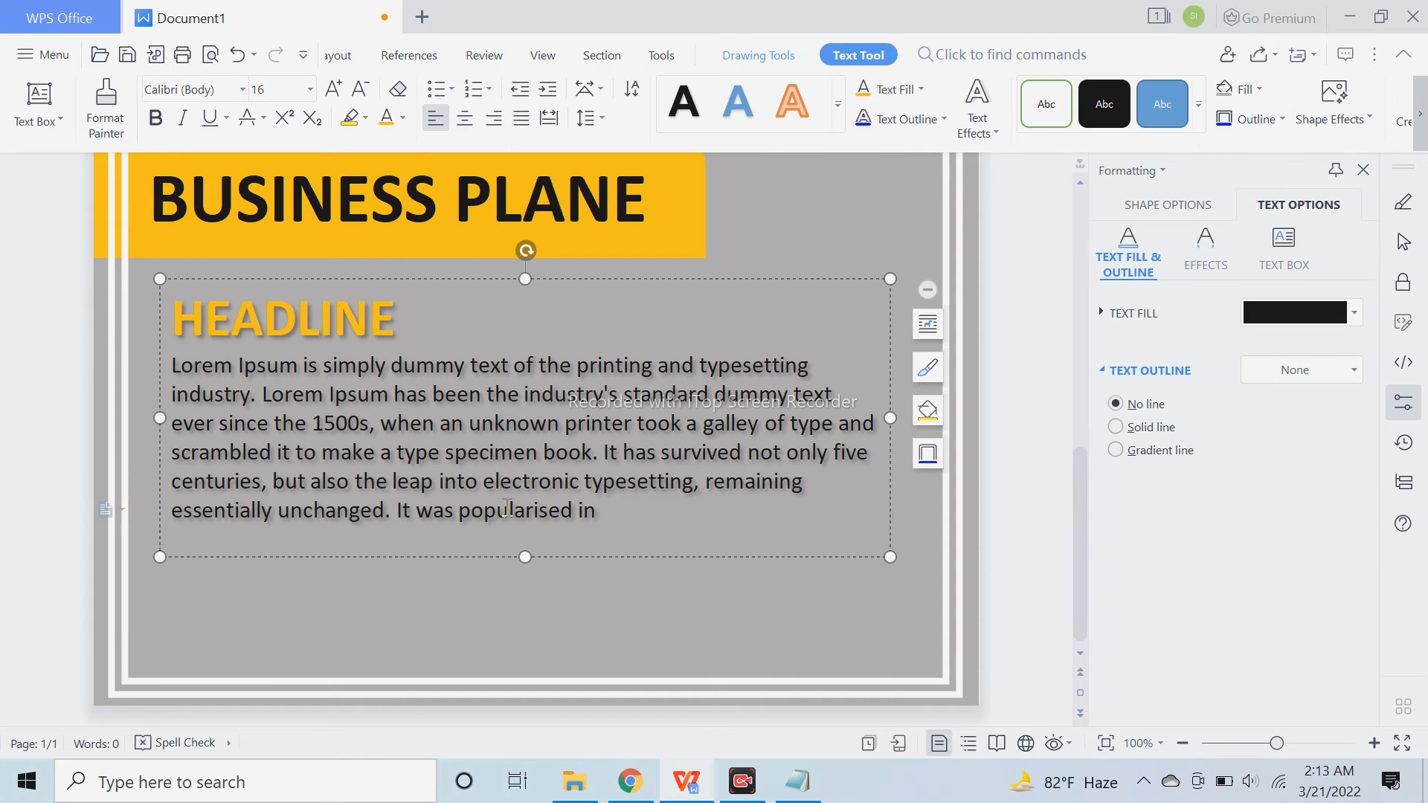
pyautogui.click(1011, 594)
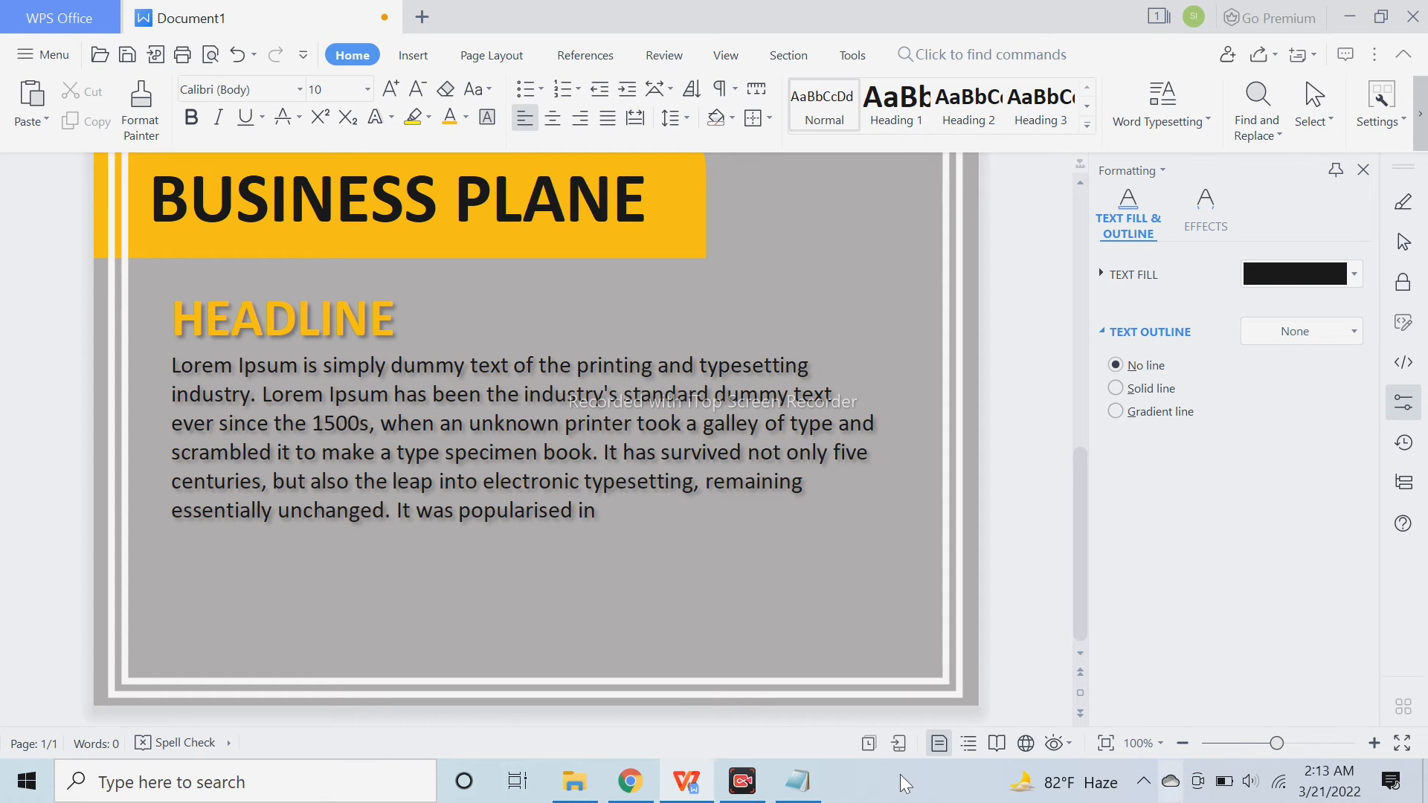
# Draw a wide, shallow text box in the page's lower-right area, below the paragraph and inside the white border
pyautogui.moveTo(1260, 757)
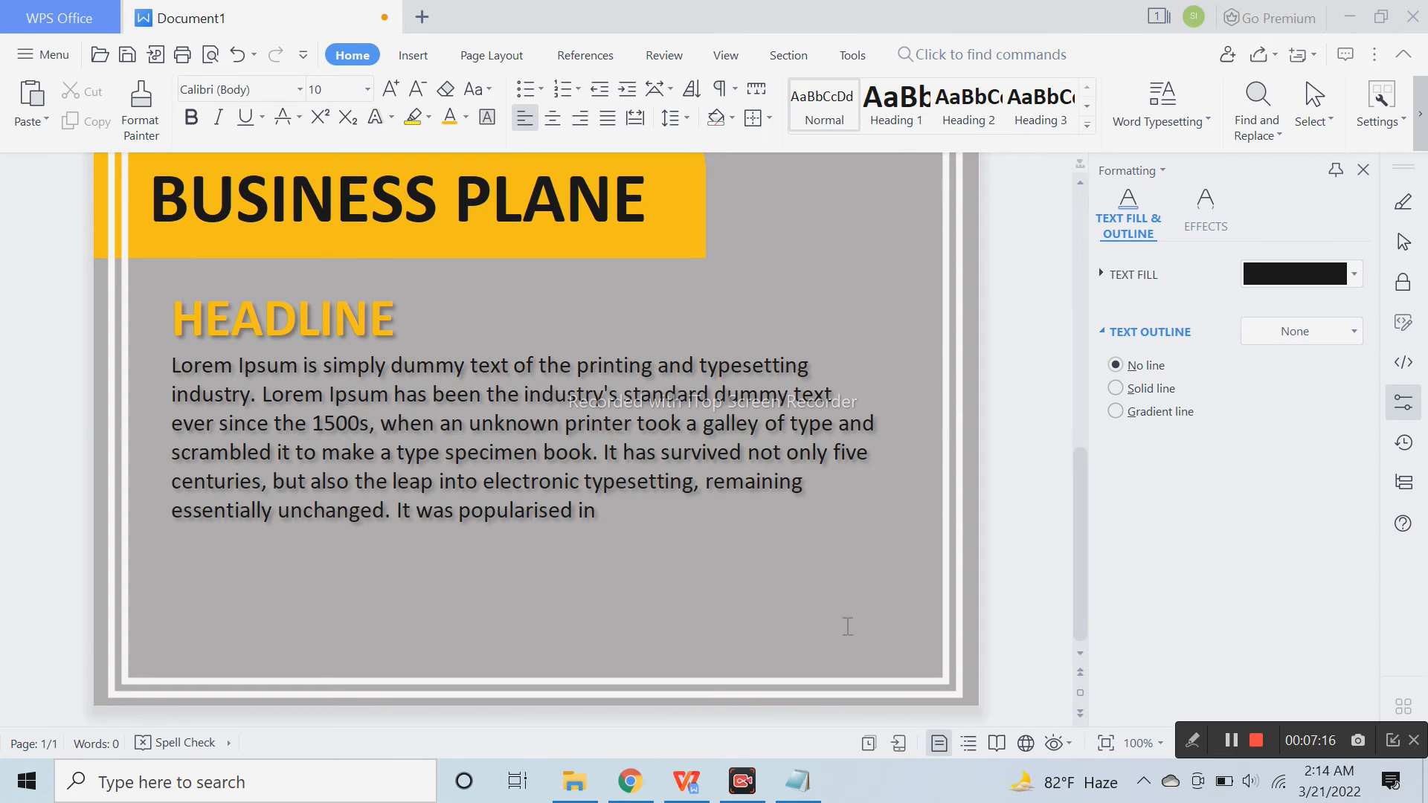
pyautogui.scroll(4, 833, 610)
pyautogui.scroll(-5, 823, 596)
pyautogui.click(413, 56)
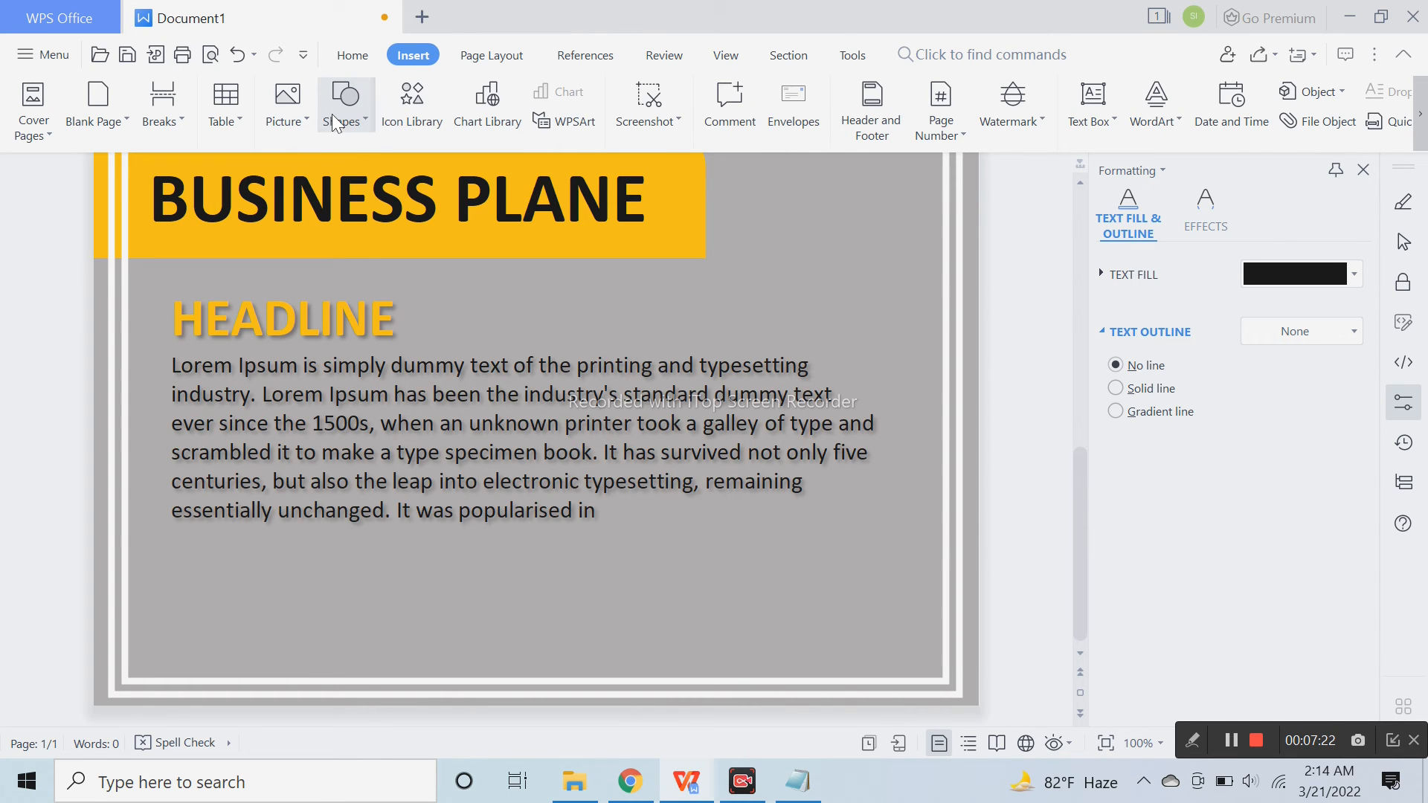
pyautogui.click(344, 112)
pyautogui.click(393, 198)
pyautogui.moveTo(498, 598)
pyautogui.mouseDown()
pyautogui.moveTo(820, 654)
pyautogui.moveTo(931, 643)
pyautogui.mouseUp()
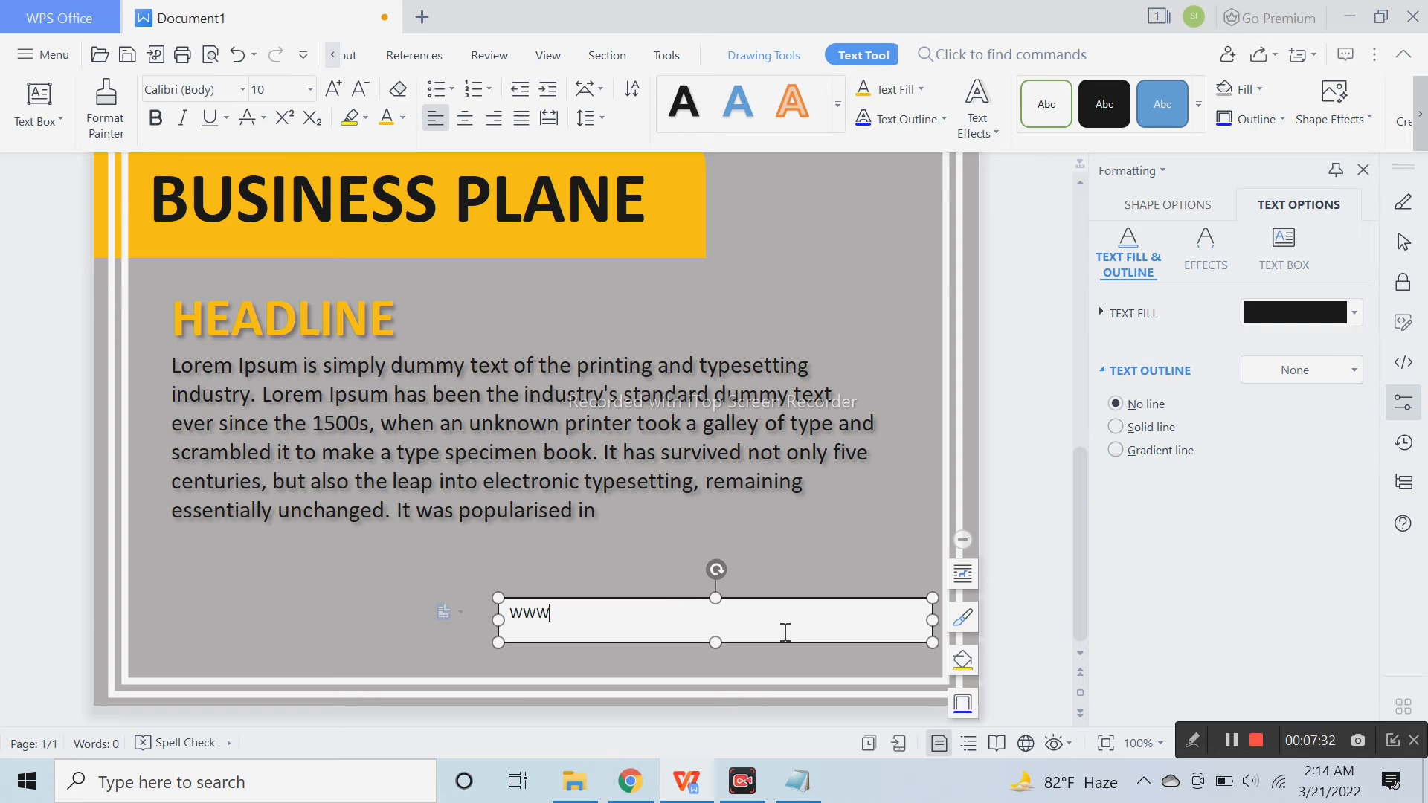
pyautogui.write('WWW.COMPANYNAME.COM')
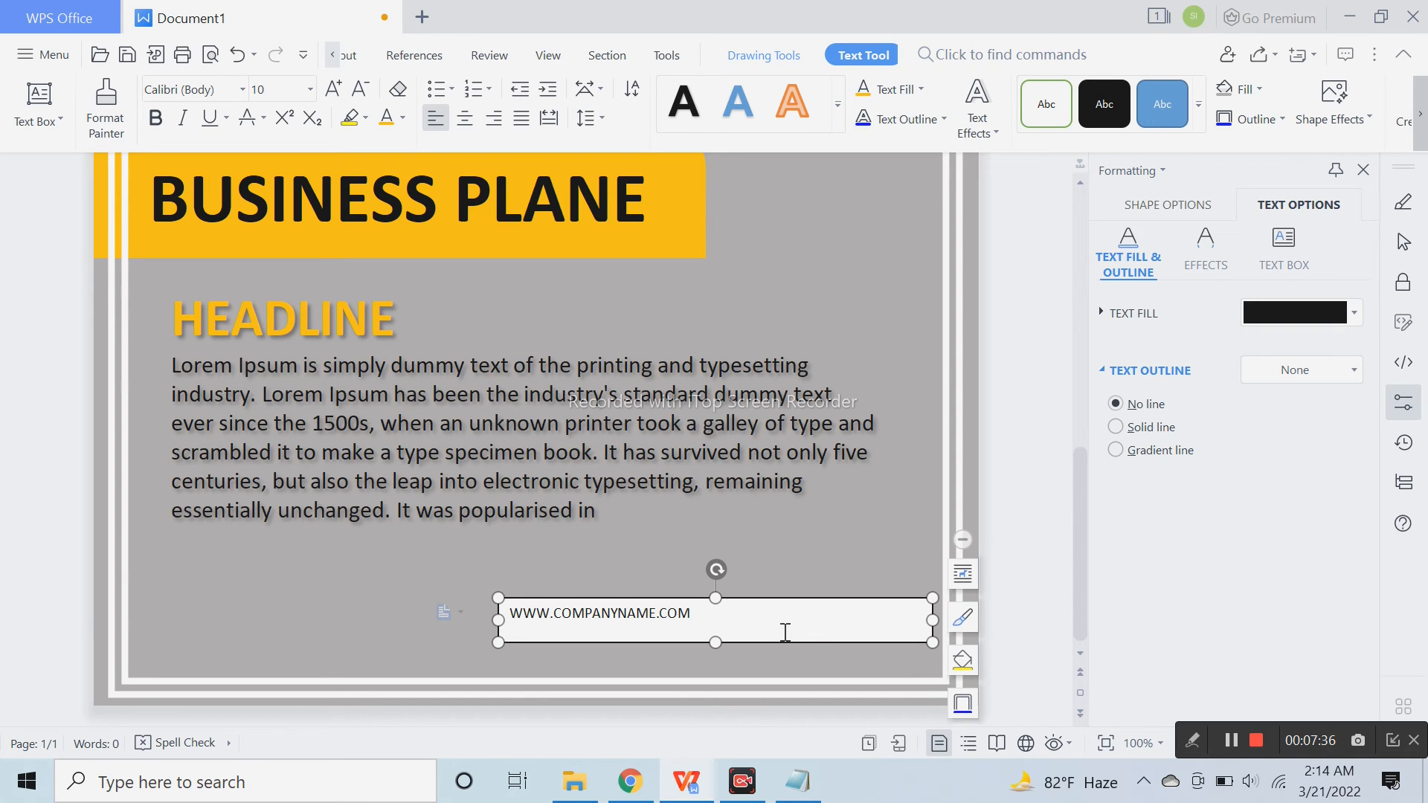
pyautogui.press('Return')
pyautogui.write('G')
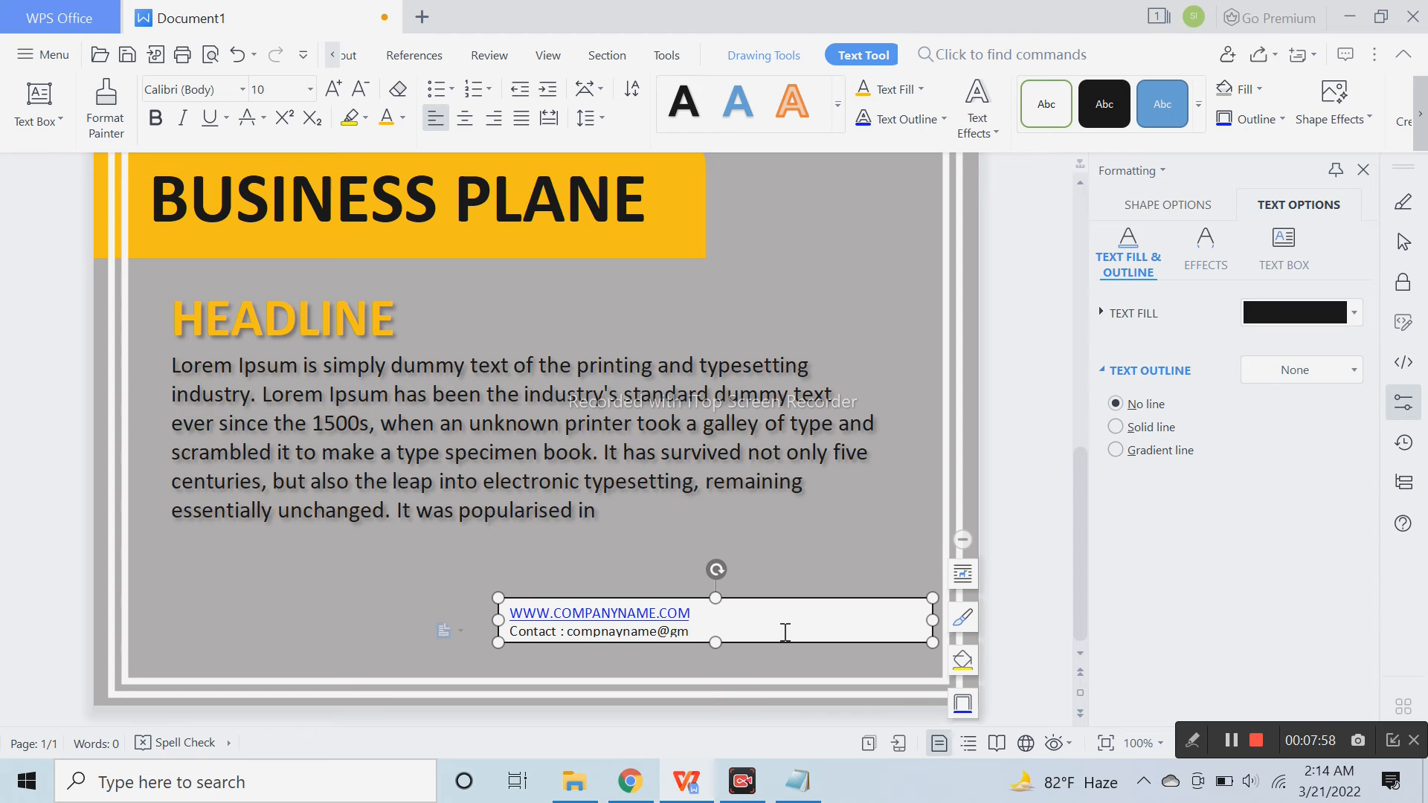
pyautogui.write('m')
pyautogui.moveTo(715, 642); pyautogui.dragTo(725, 662)
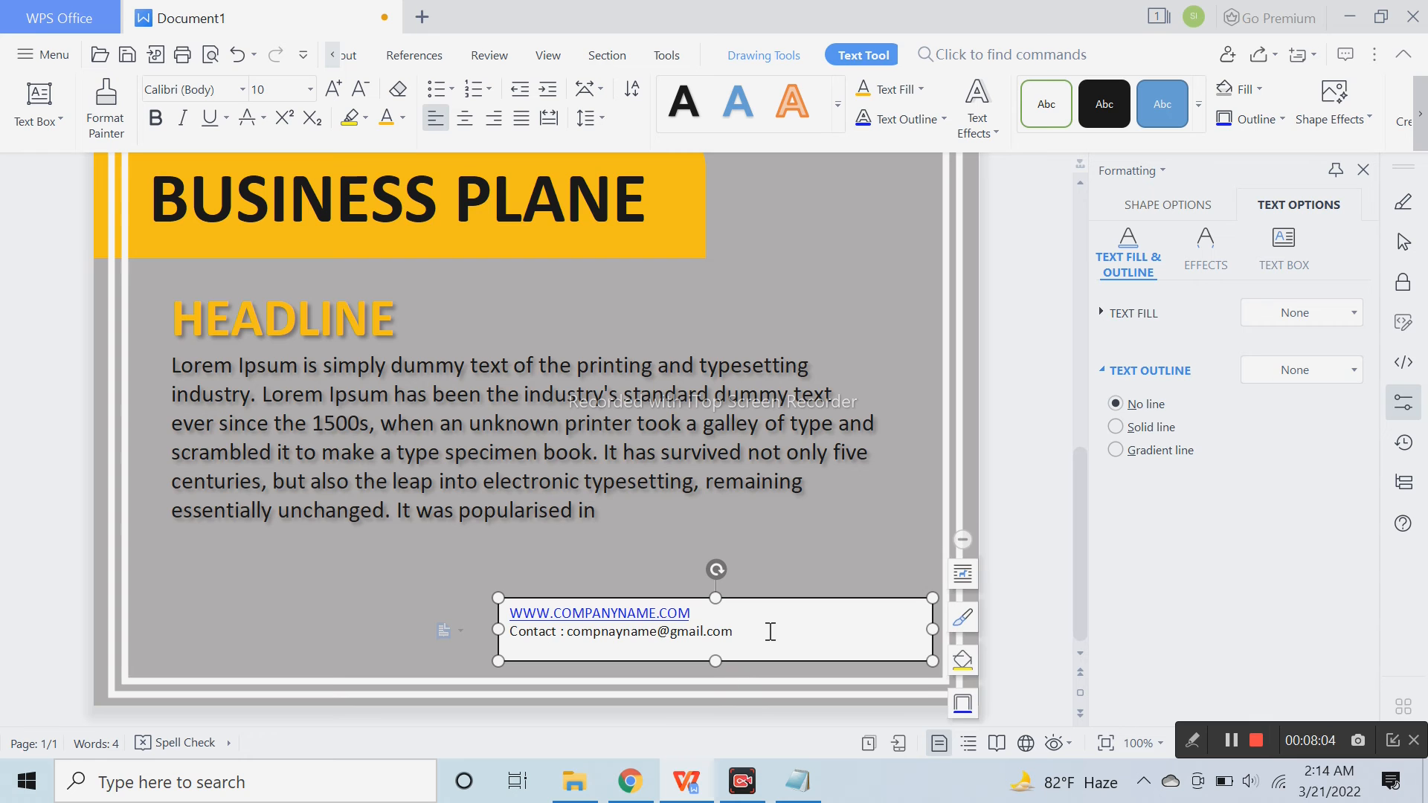
# Color the website and contact lines yellow, and lower the text box's upper edge slightly
pyautogui.hotkey('ctrl', 'a')
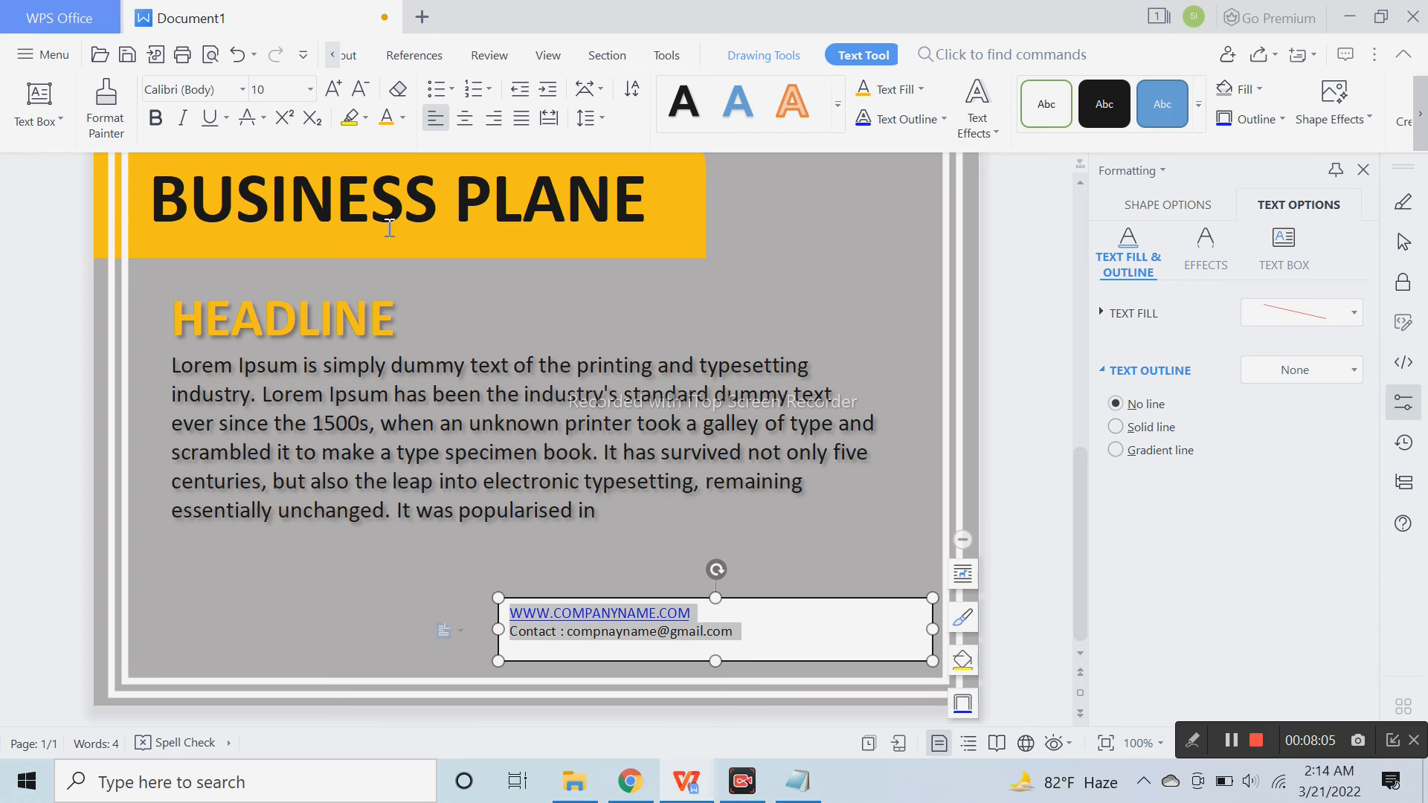
pyautogui.click(403, 119)
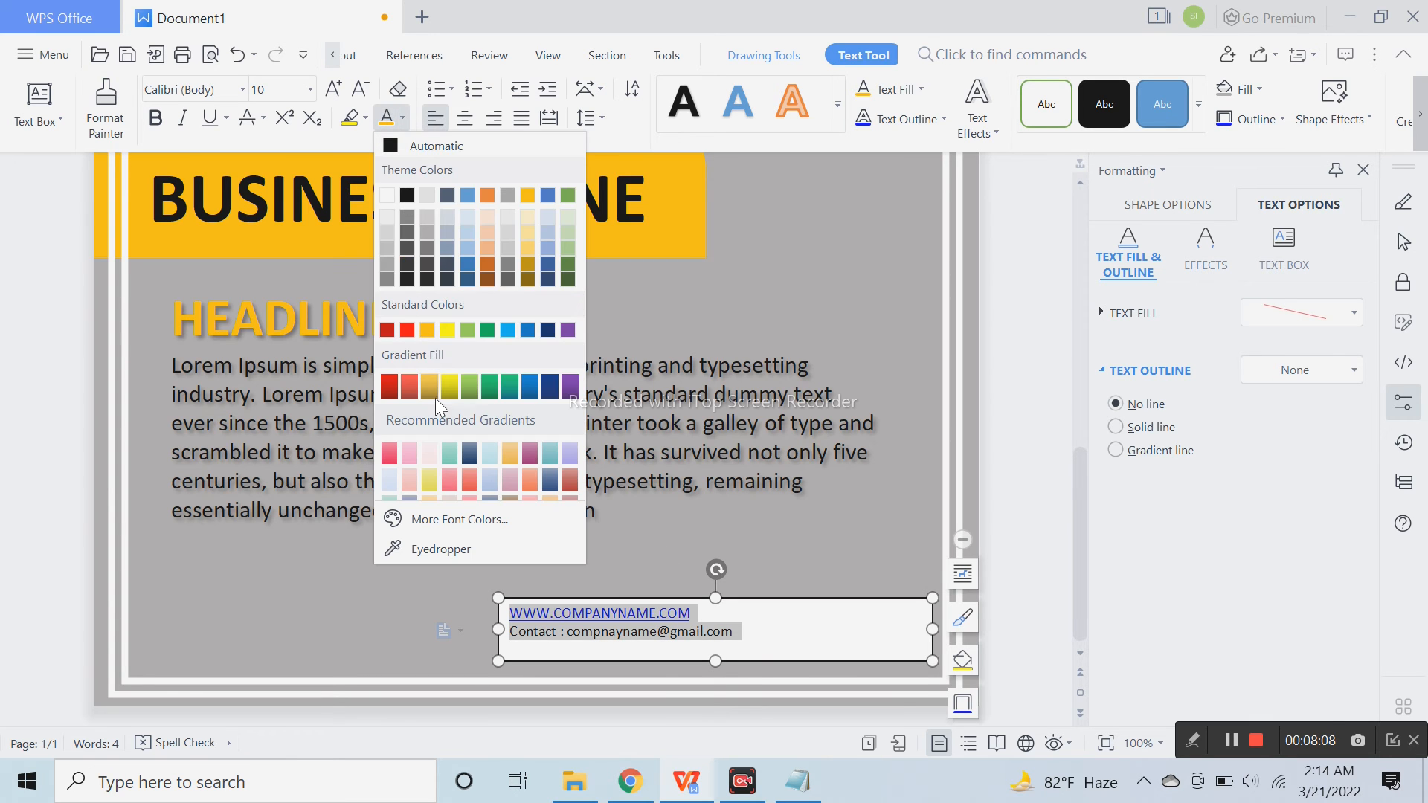
pyautogui.click(452, 329)
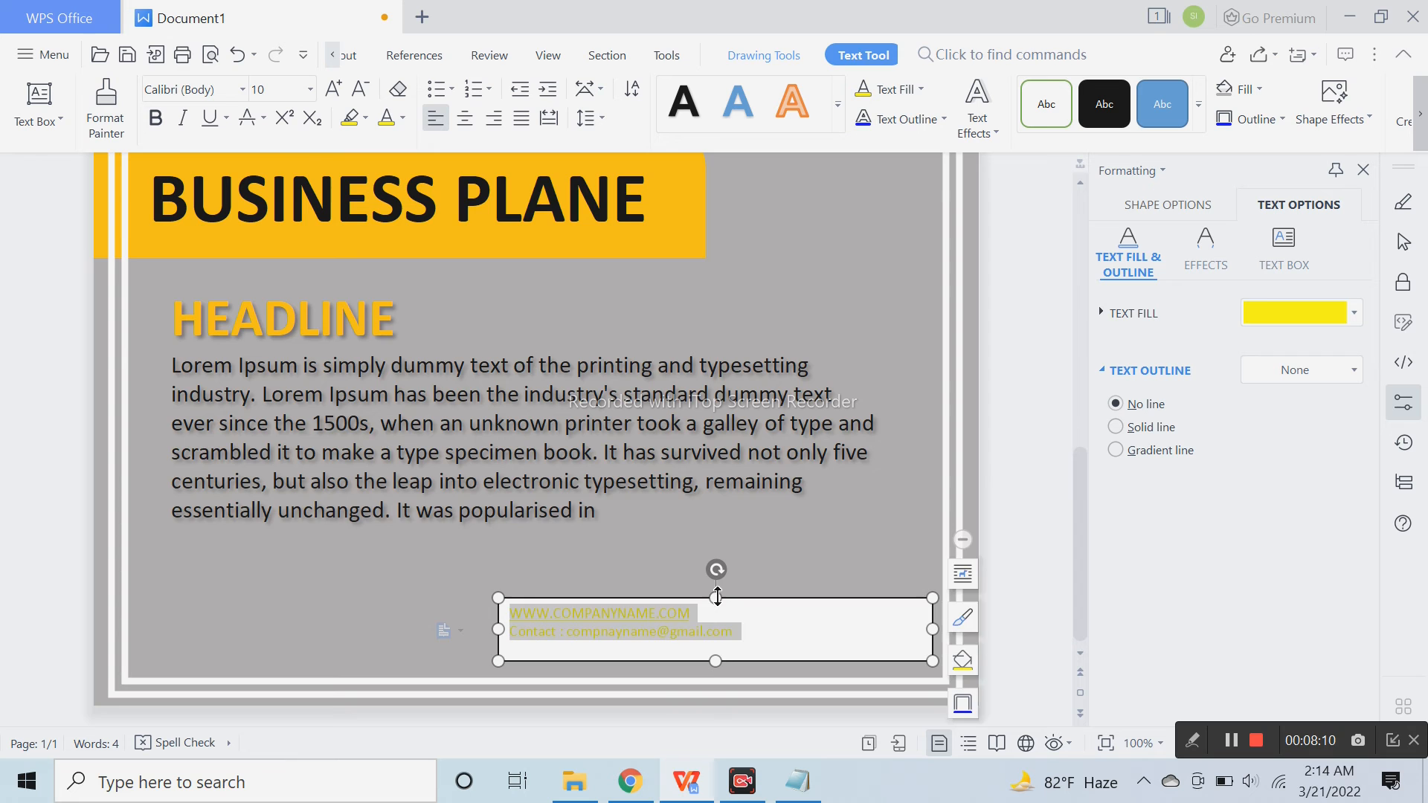
pyautogui.click(717, 602)
pyautogui.moveTo(717, 603); pyautogui.dragTo(718, 610)
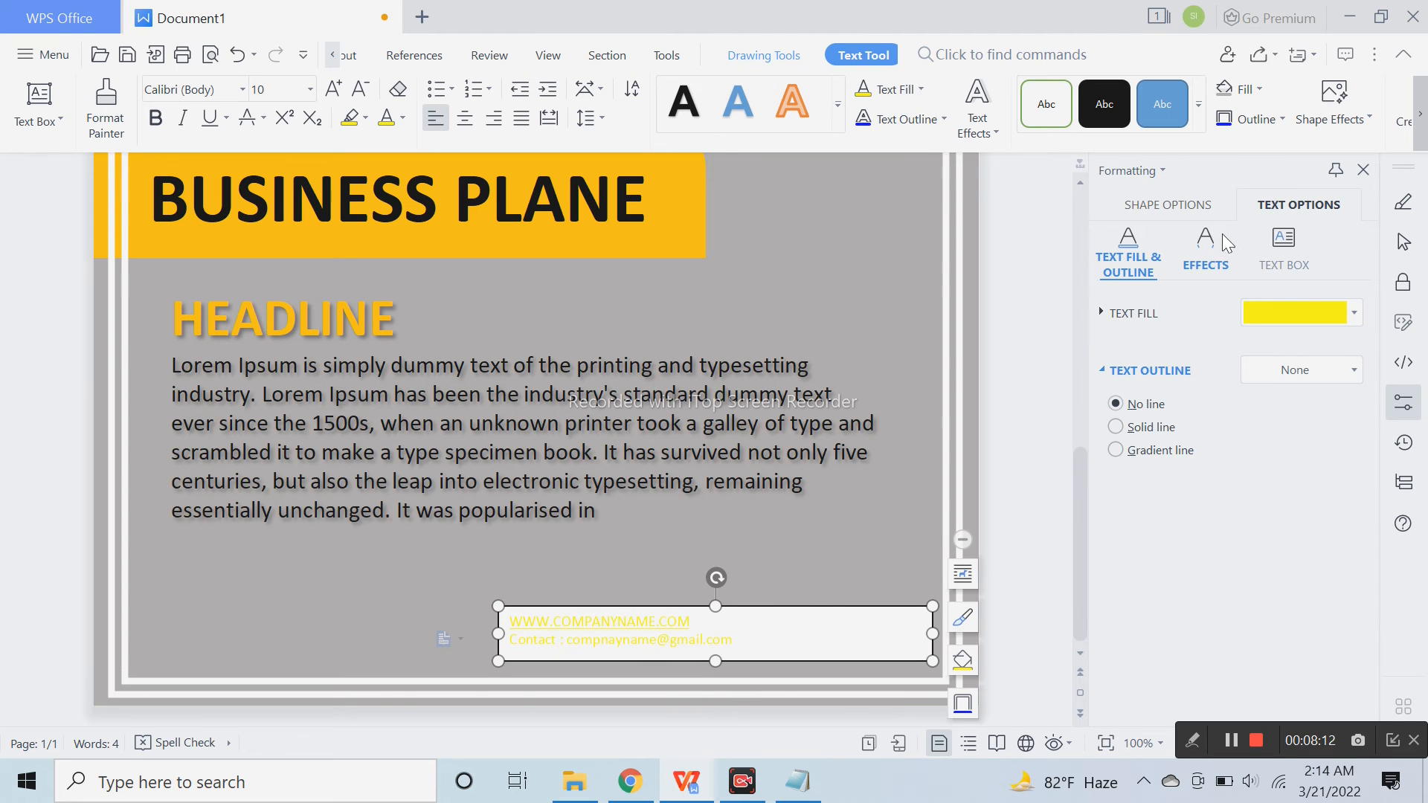
# Set the website and contact text box to no fill and no line
pyautogui.click(1187, 207)
pyautogui.click(1136, 256)
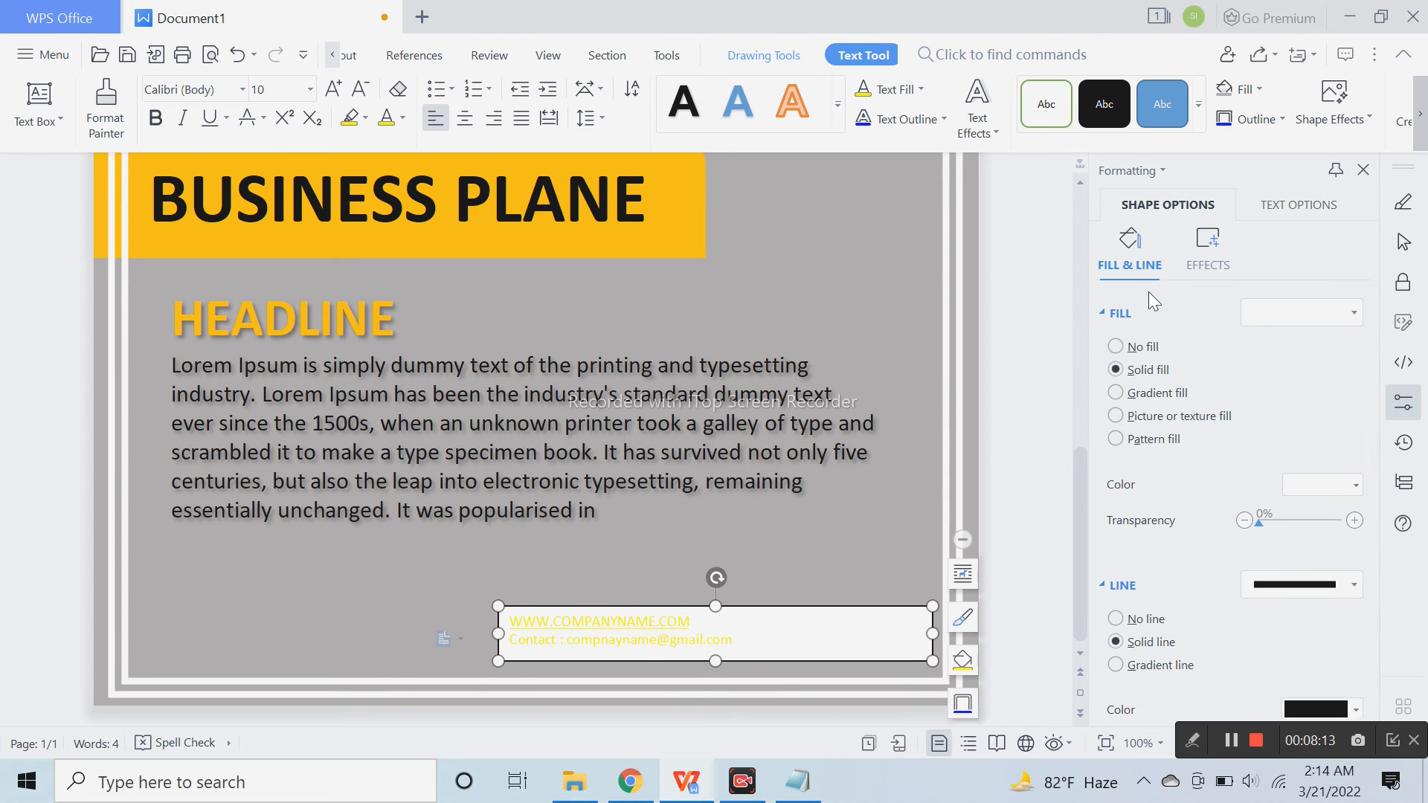
pyautogui.click(1146, 347)
pyautogui.click(1144, 530)
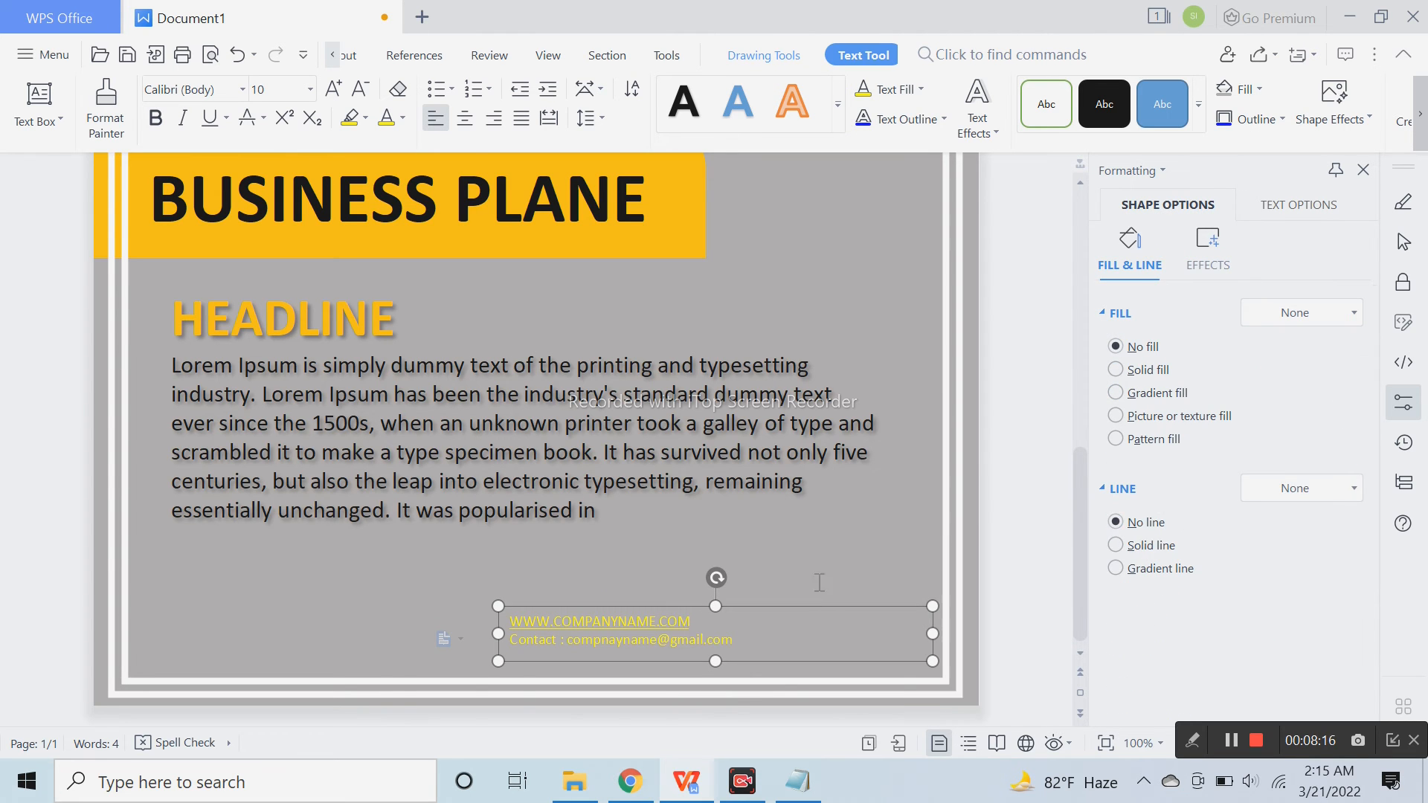
# Right-align the website and contact lines, narrow their text box from its left edge, and nudge it within the border's lower-right corner
pyautogui.moveTo(816, 616); pyautogui.dragTo(821, 624)
pyautogui.click(494, 119)
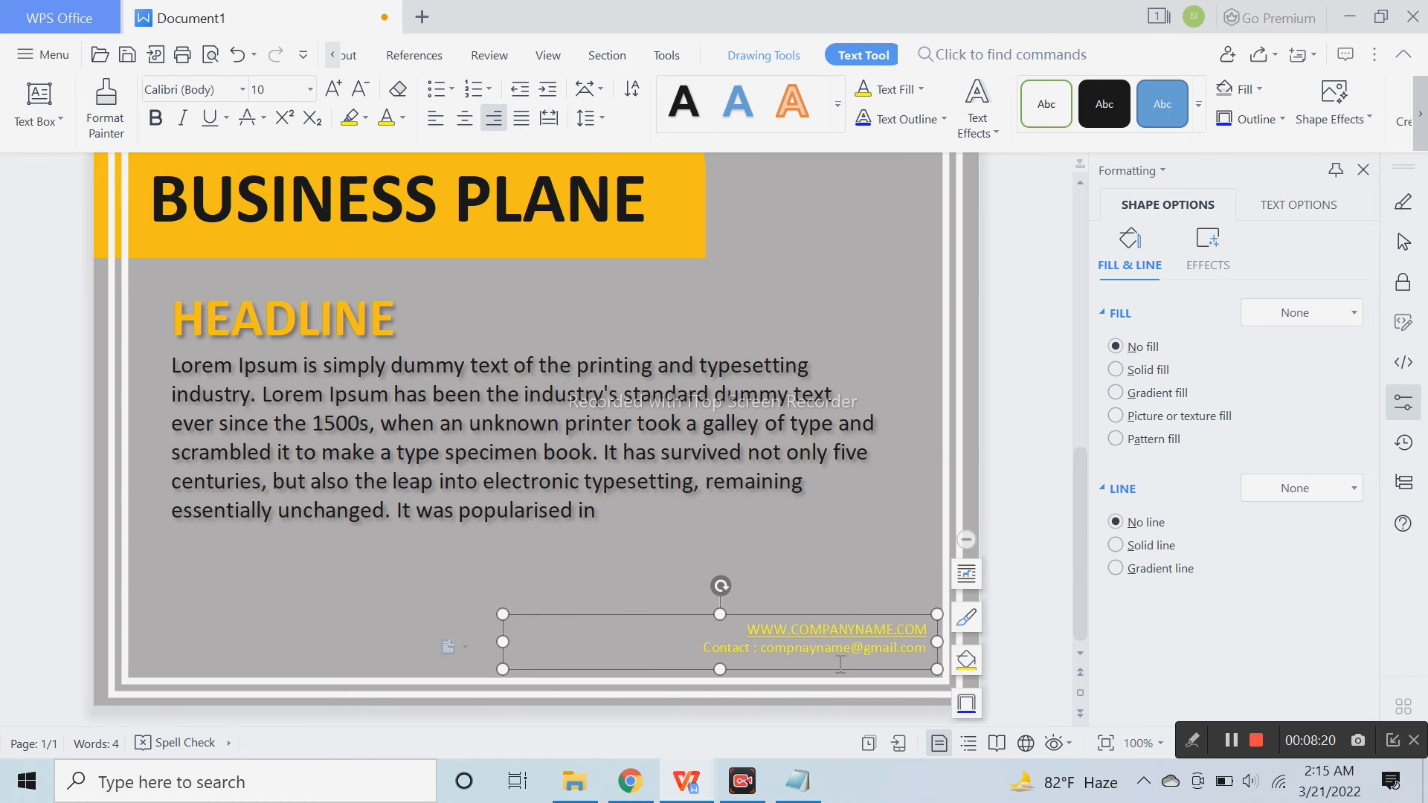
pyautogui.moveTo(502, 642); pyautogui.dragTo(563, 653)
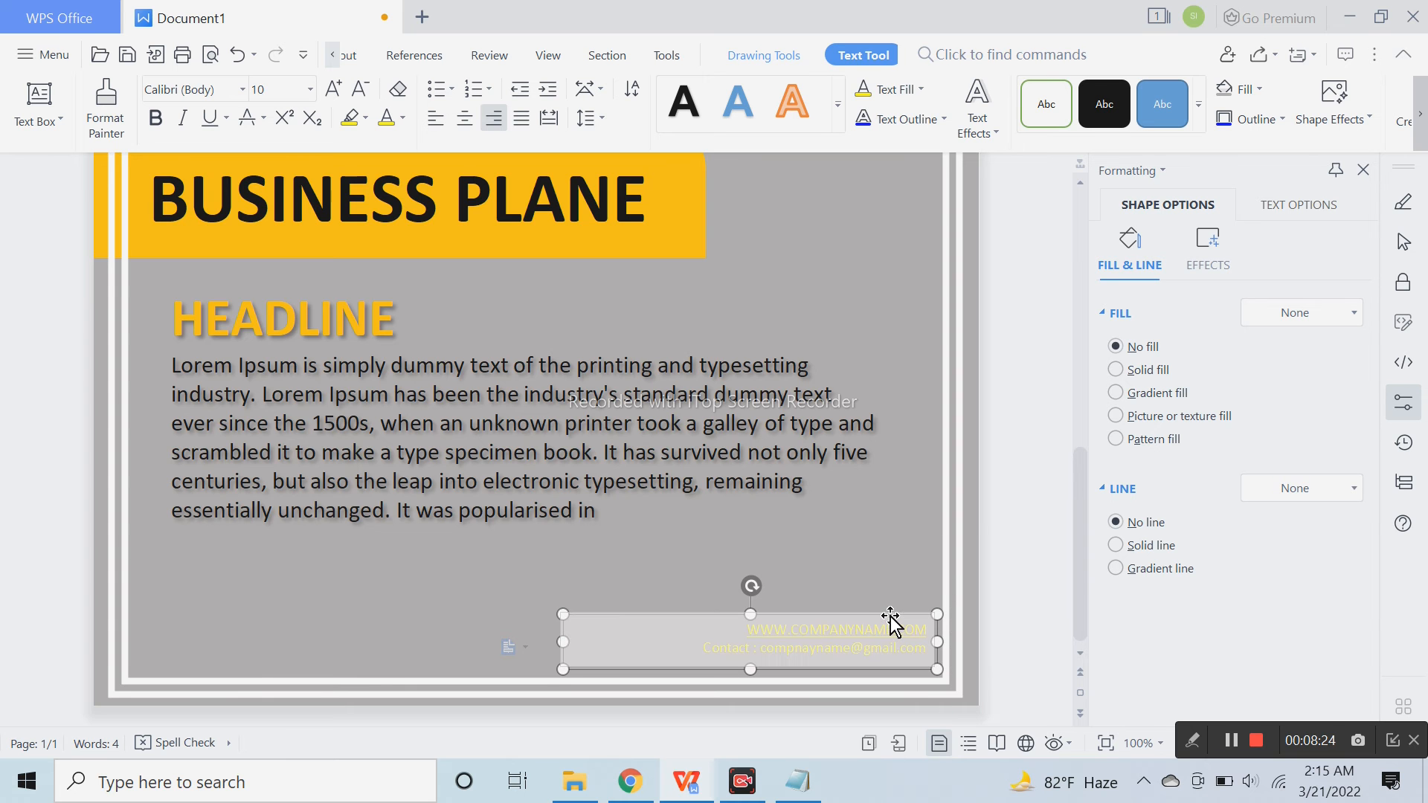
pyautogui.moveTo(893, 618); pyautogui.dragTo(887, 615)
# Make both the website and contact lines bold
pyautogui.click(845, 647)
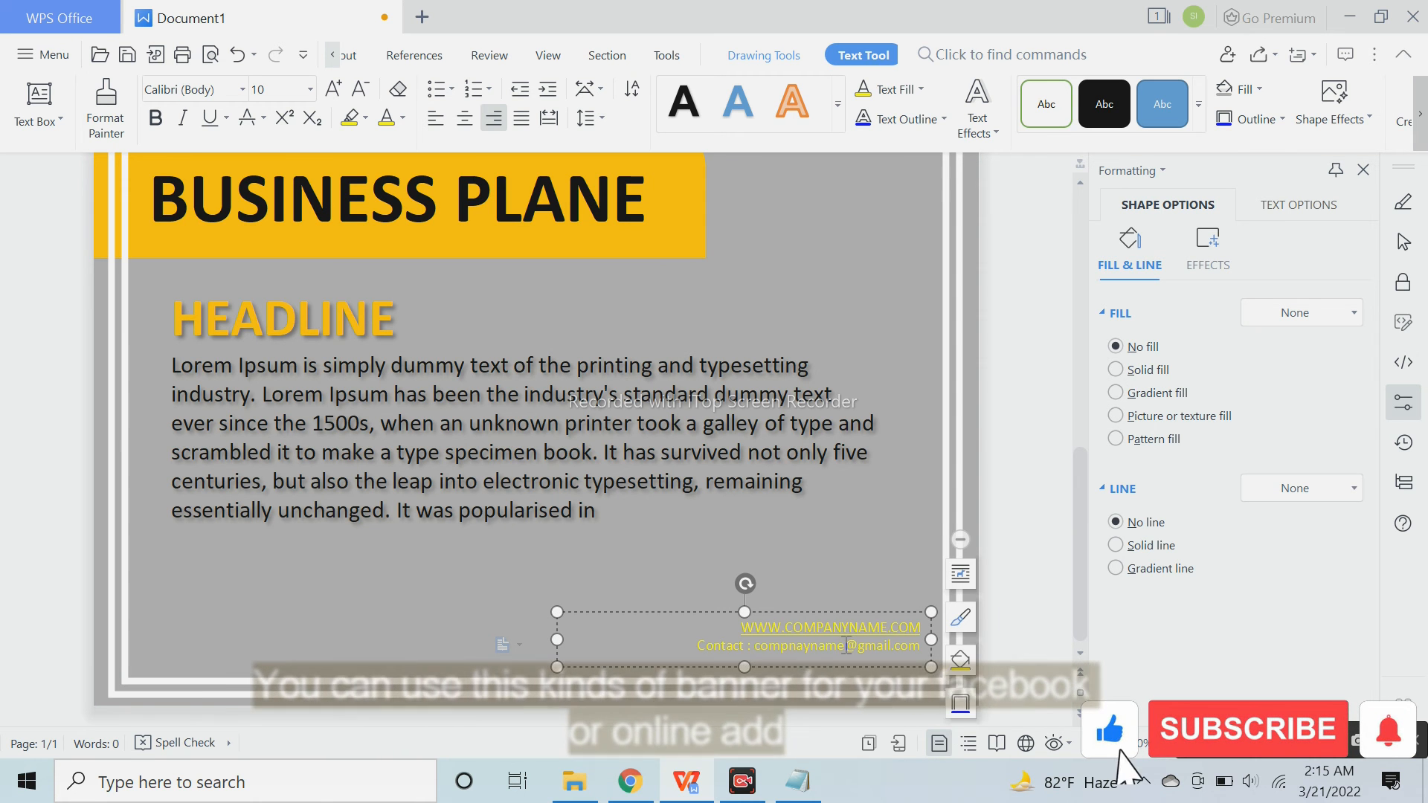
pyautogui.hotkey('ctrl', 'a')
pyautogui.click(155, 118)
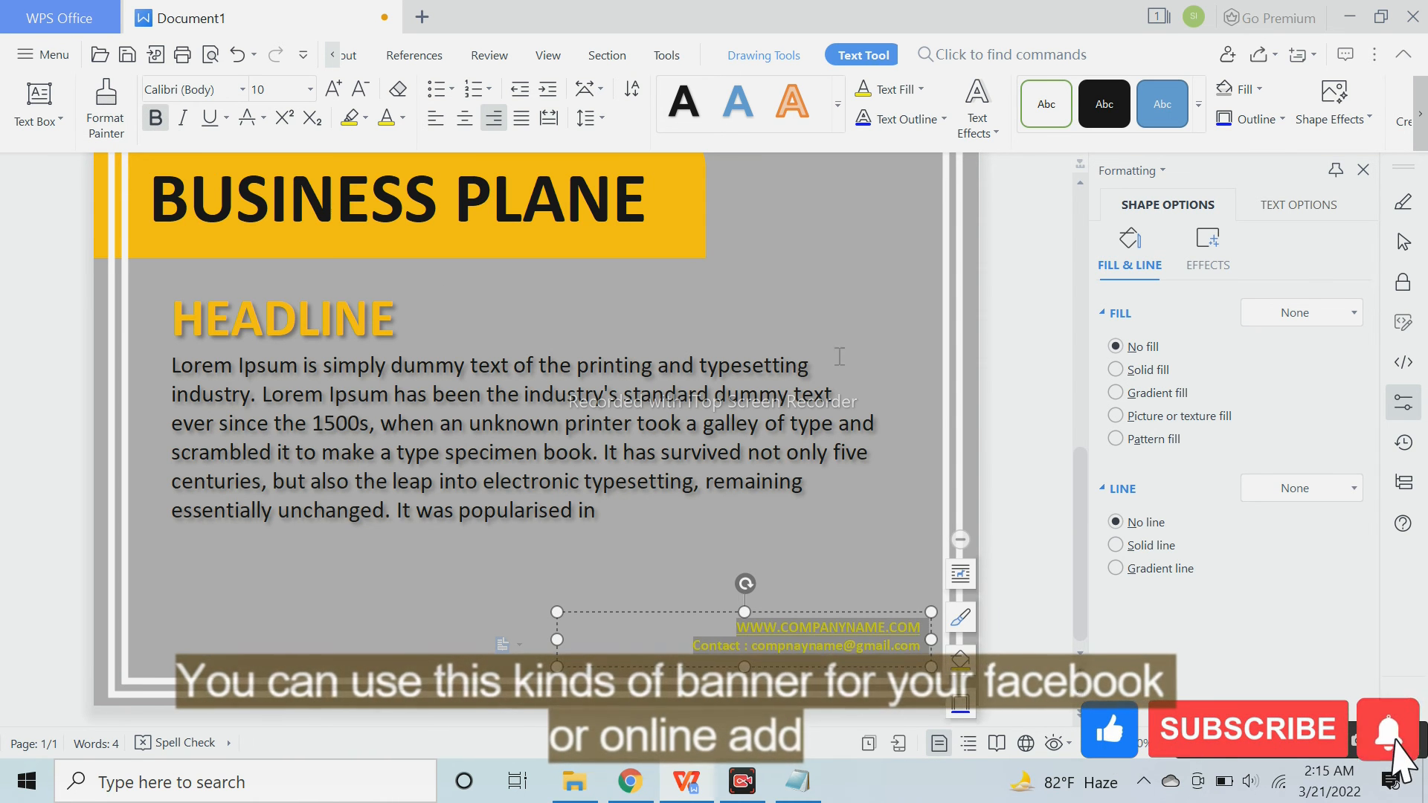
pyautogui.click(1014, 450)
# Examine the whole cover page at several zoom levels, from the laptop picture down to the contact lines
pyautogui.scroll(-3, 855, 570)
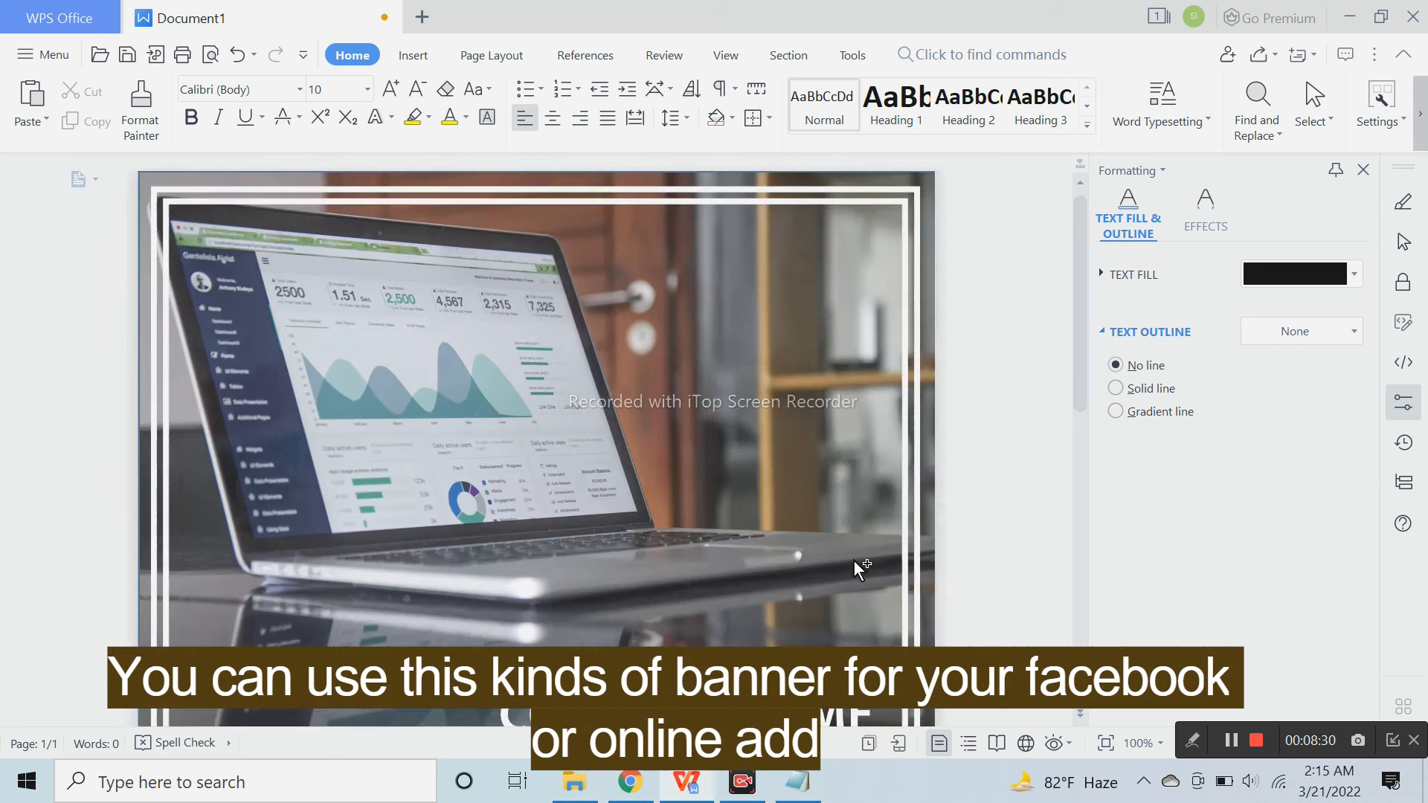
pyautogui.scroll(-2, 859, 567)
pyautogui.scroll(-2, 777, 515)
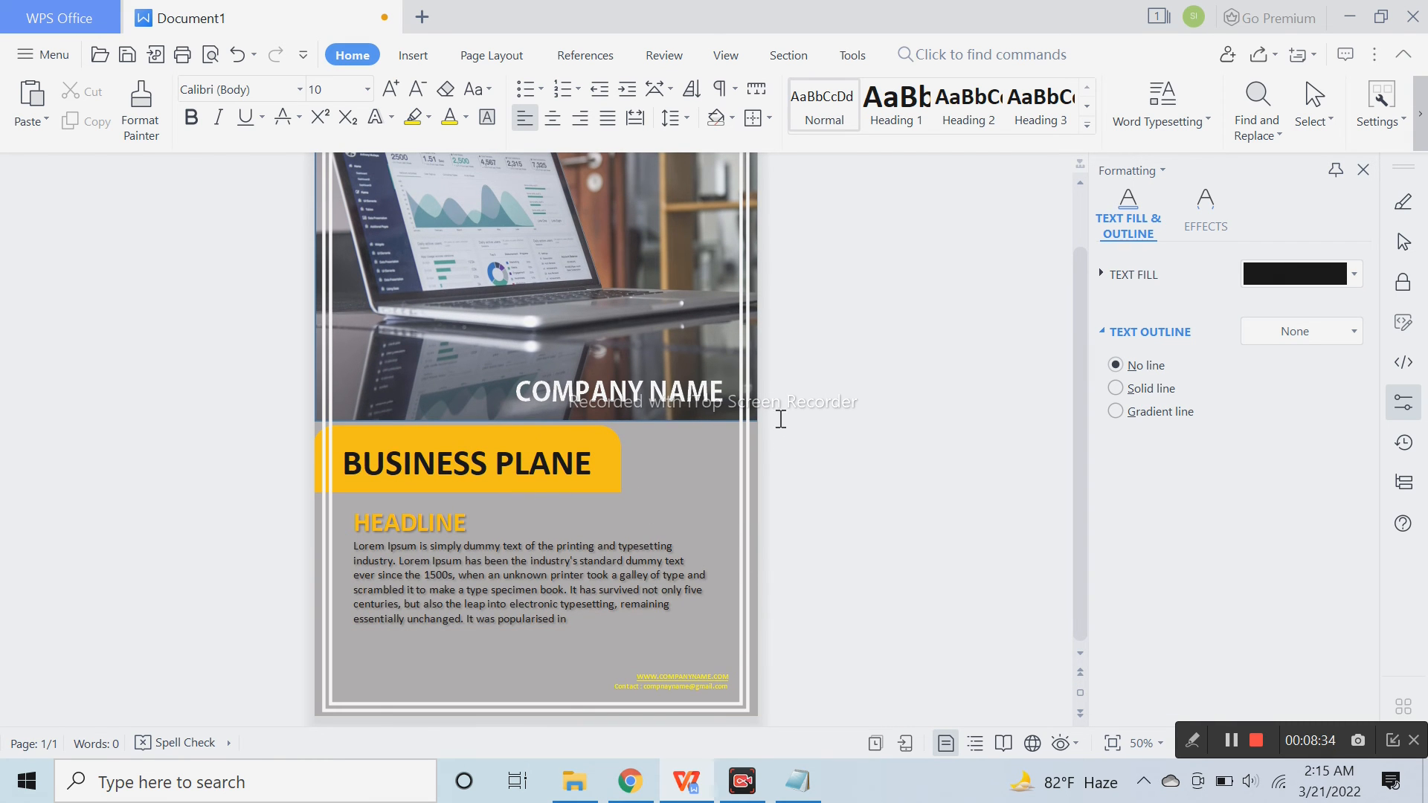
pyautogui.scroll(2, 760, 604)
pyautogui.scroll(-3, 760, 604)
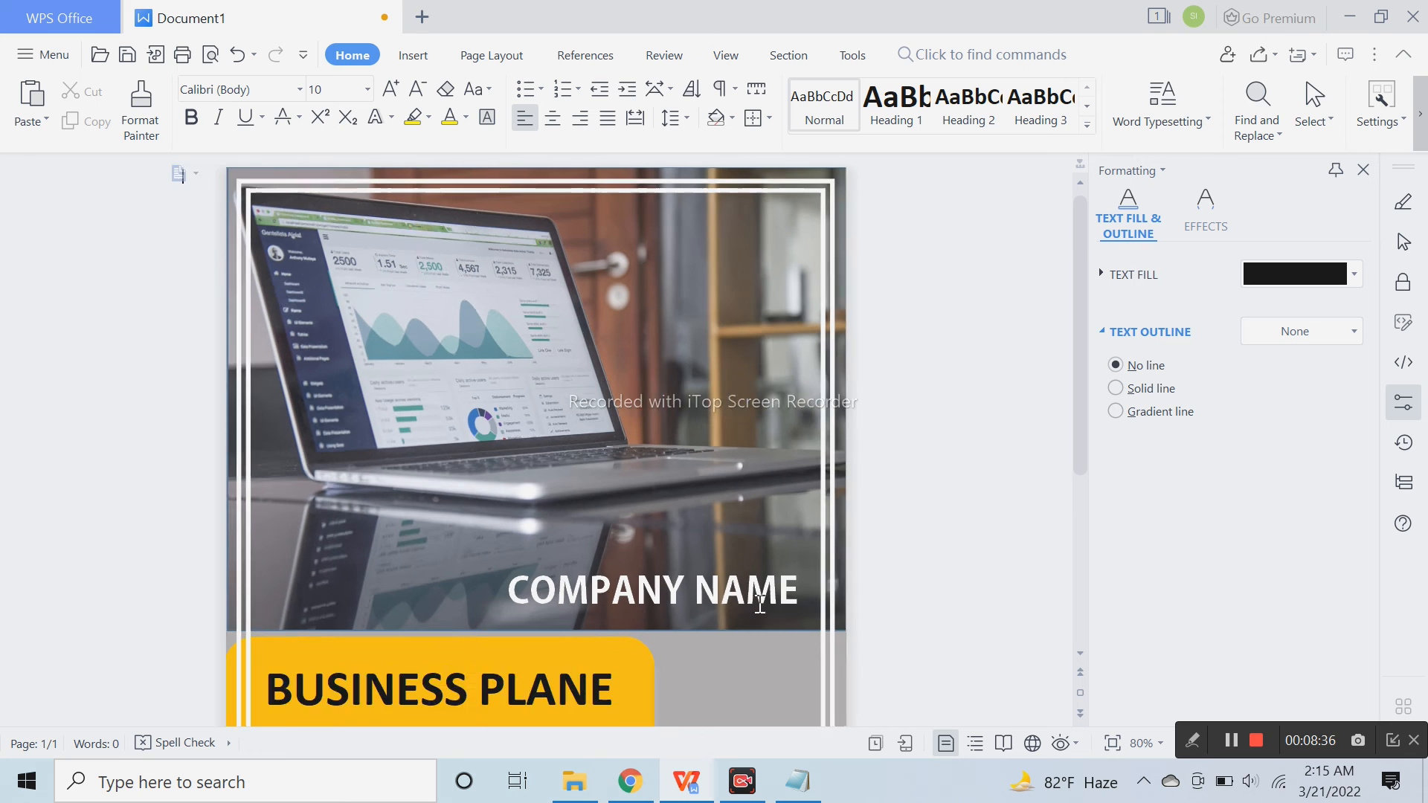
pyautogui.scroll(-1, 825, 608)
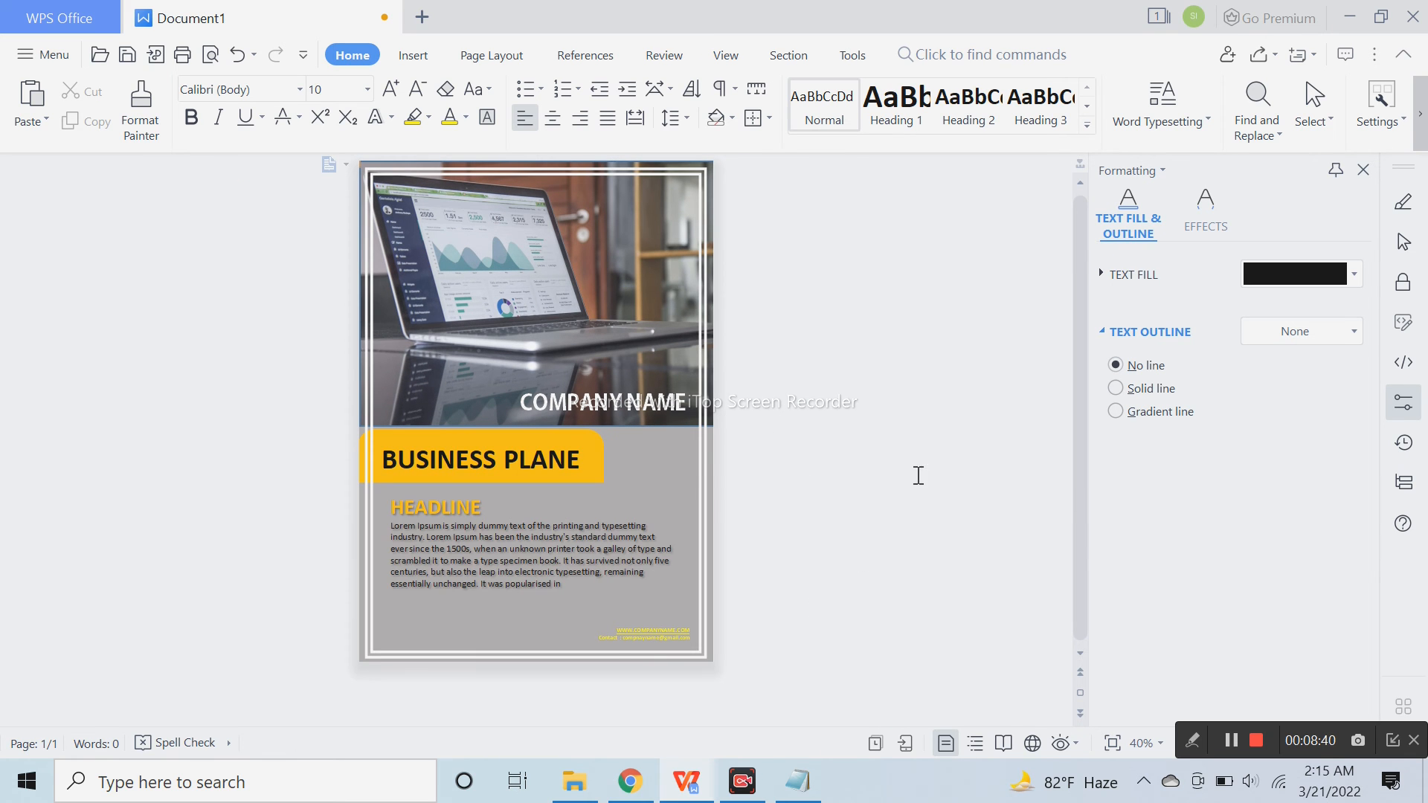
pyautogui.scroll(5, 778, 600)
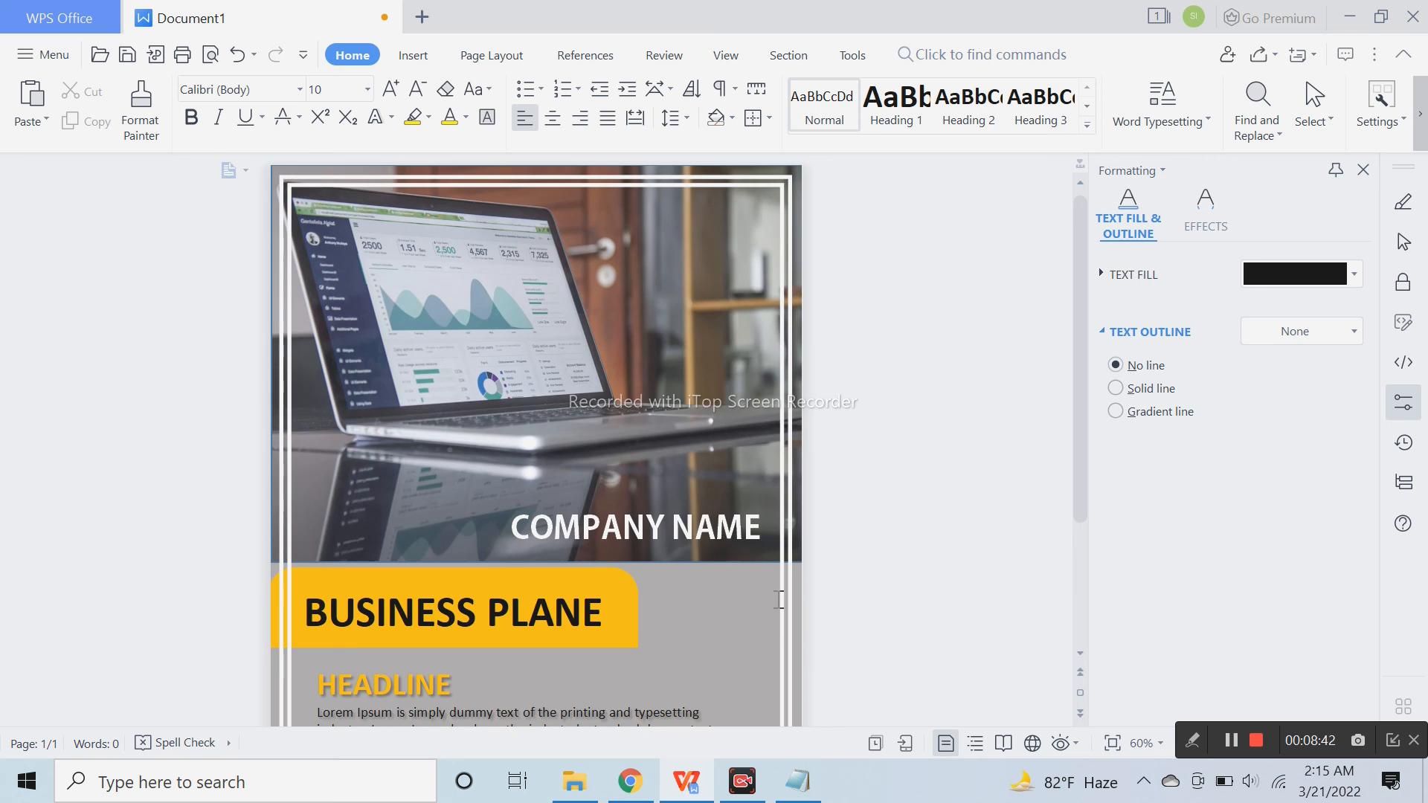
pyautogui.scroll(-3, 889, 575)
pyautogui.scroll(-5, 884, 574)
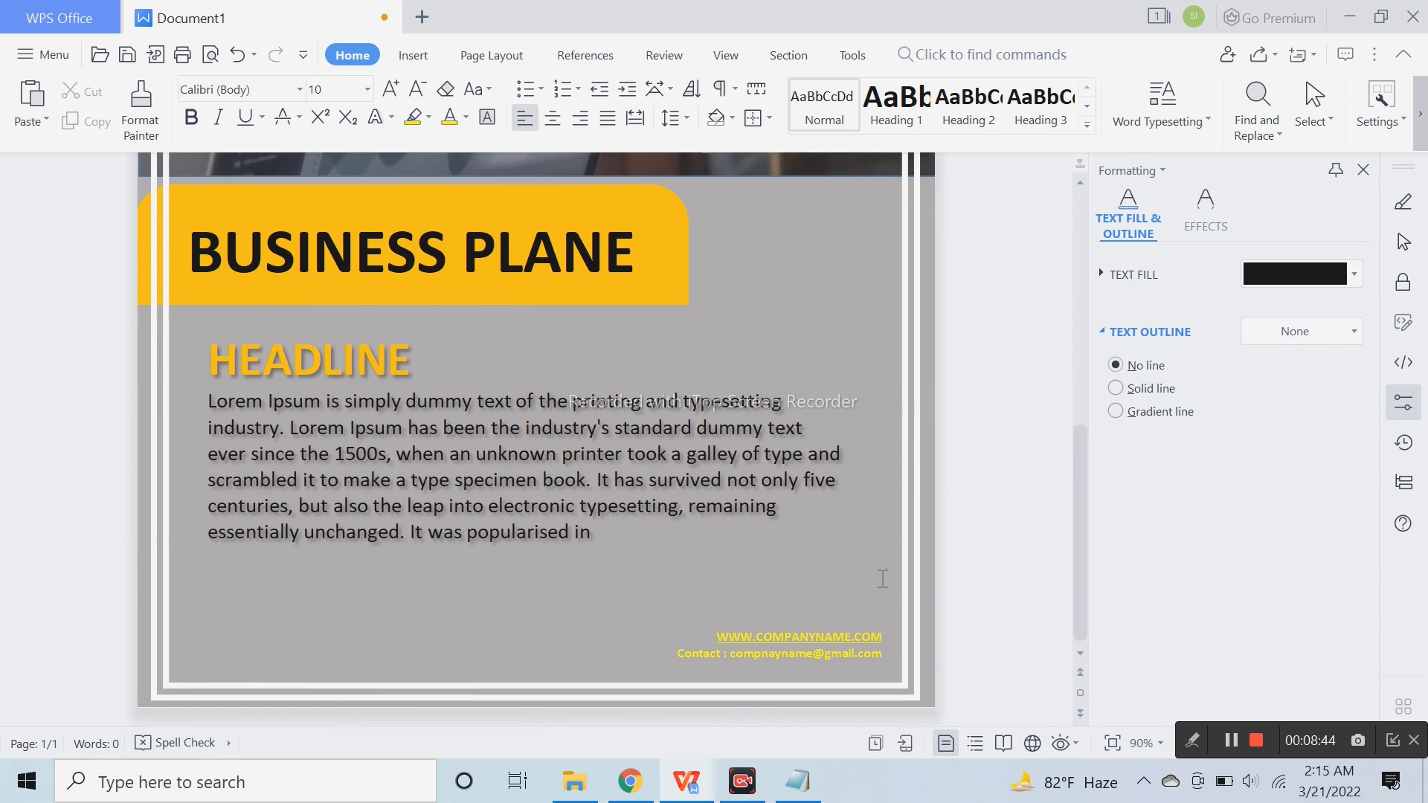
# Try to remove the paragraph's shadow by setting the headline text box's text shadow to none
pyautogui.click(445, 433)
pyautogui.moveTo(211, 401); pyautogui.dragTo(604, 532)
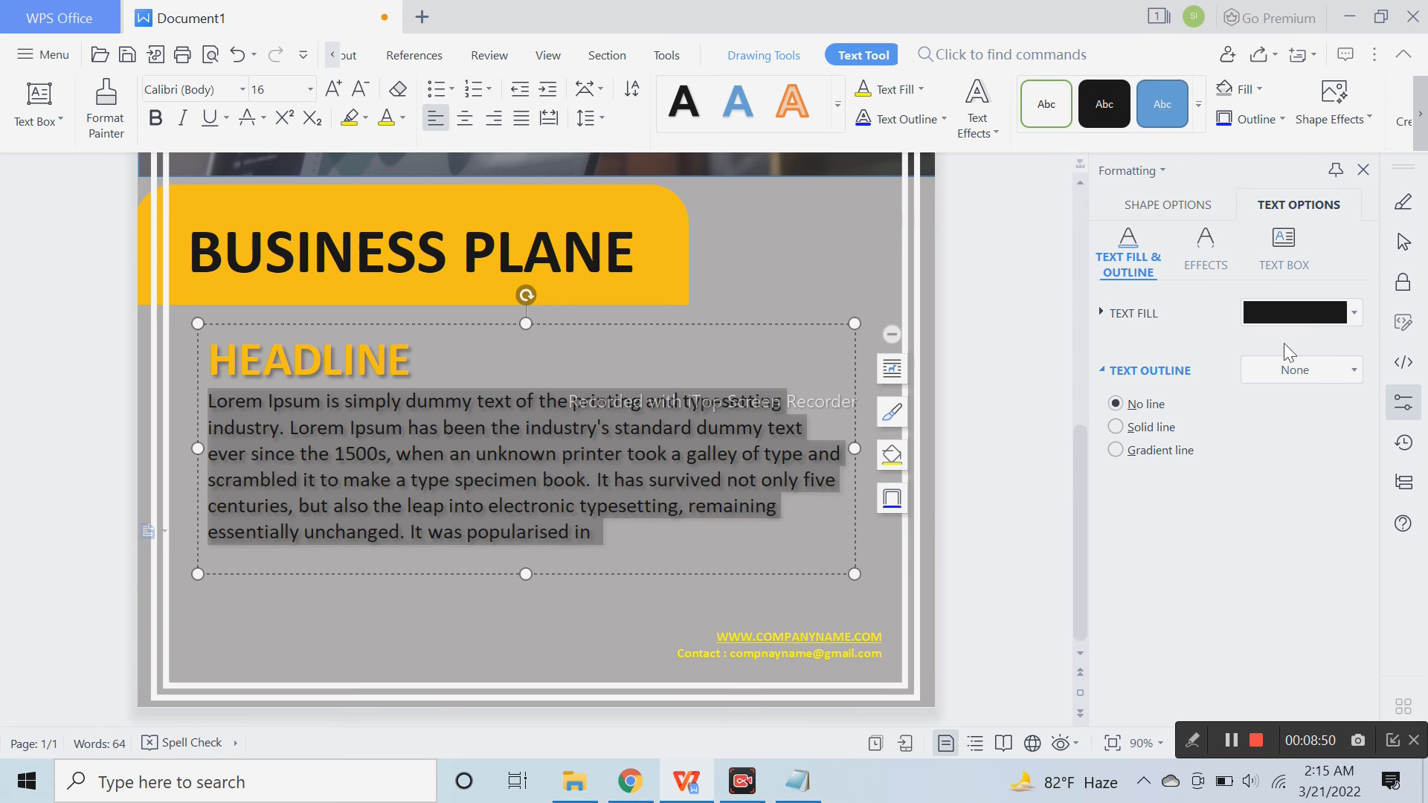
pyautogui.click(1316, 318)
pyautogui.click(1317, 320)
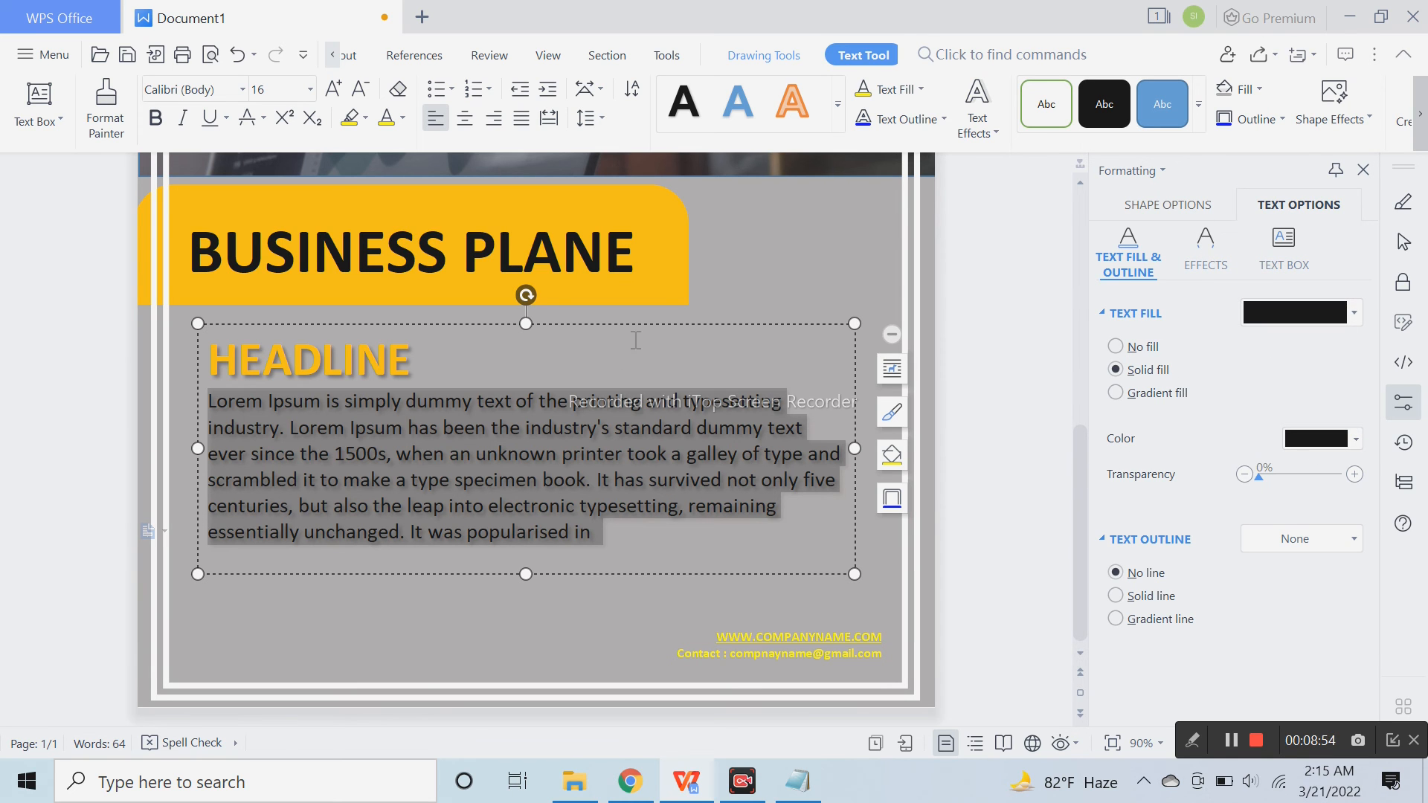
pyautogui.click(675, 324)
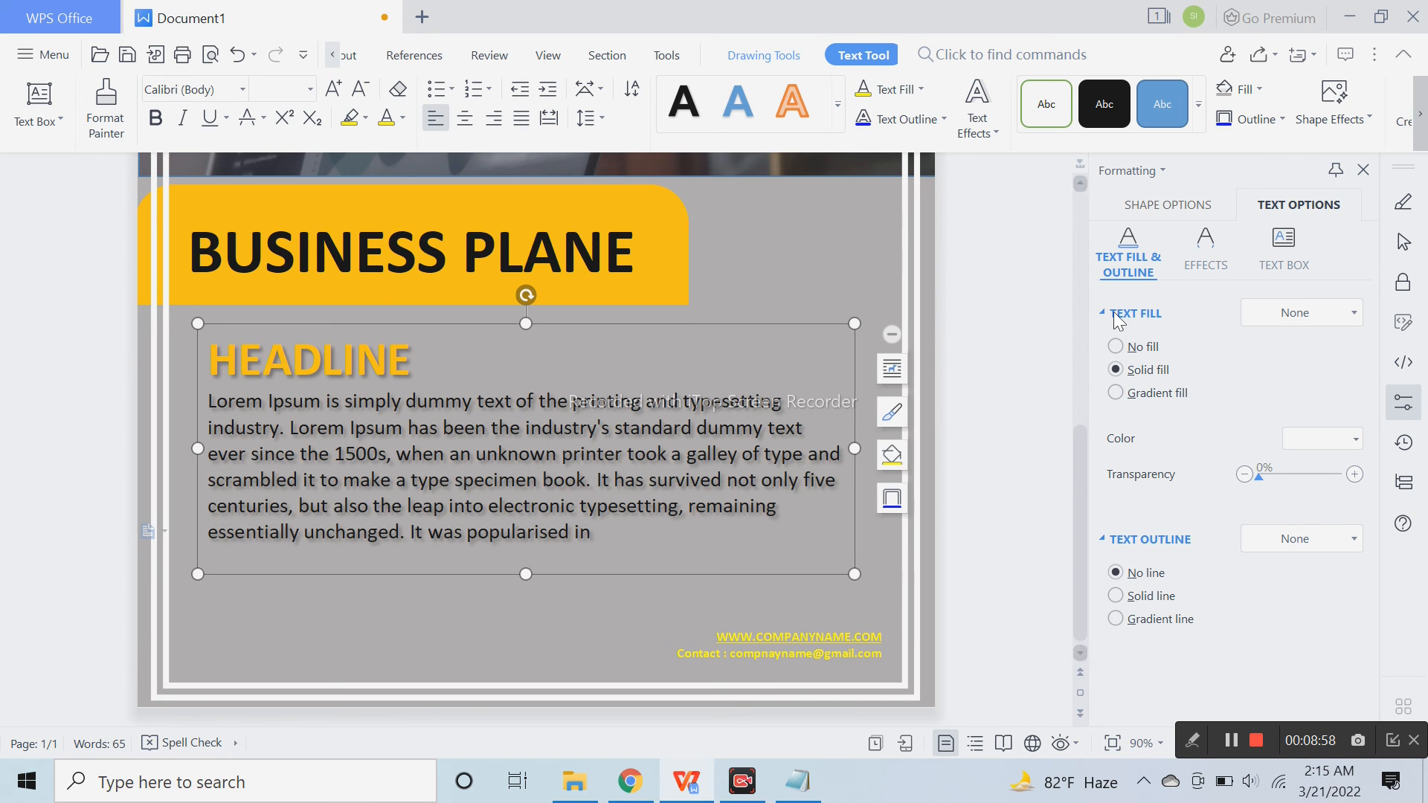
pyautogui.click(1272, 265)
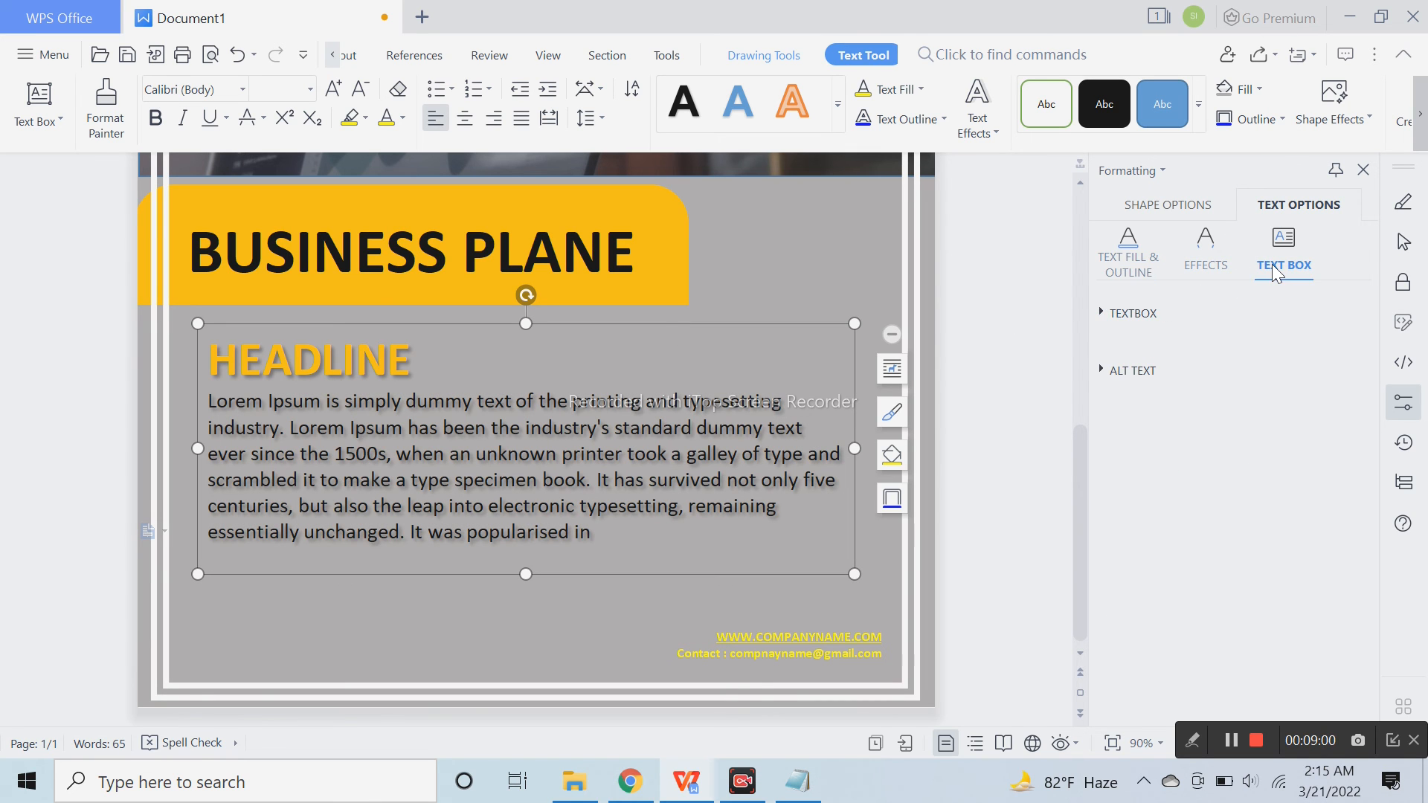
pyautogui.click(1198, 257)
pyautogui.click(1289, 313)
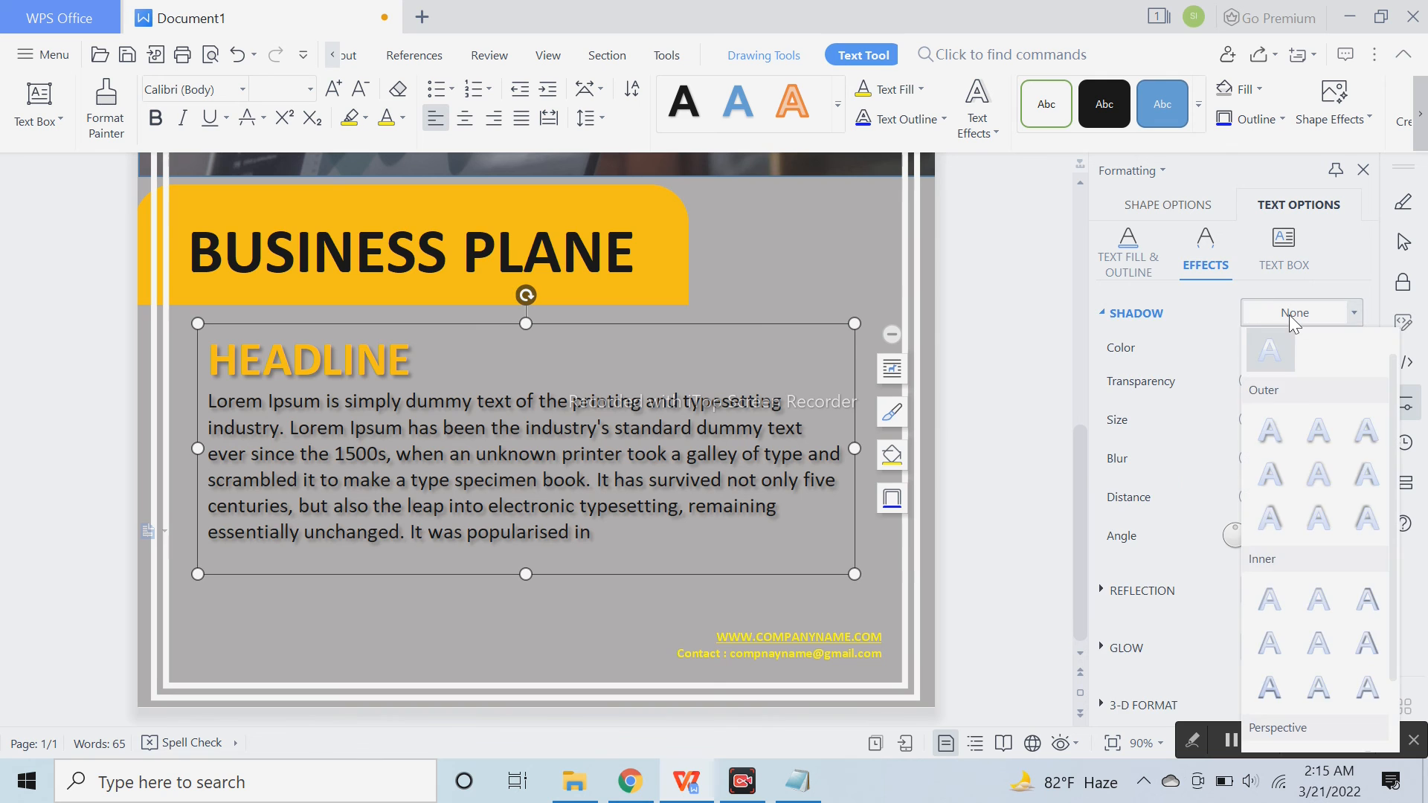
pyautogui.click(1272, 351)
pyautogui.click(1011, 439)
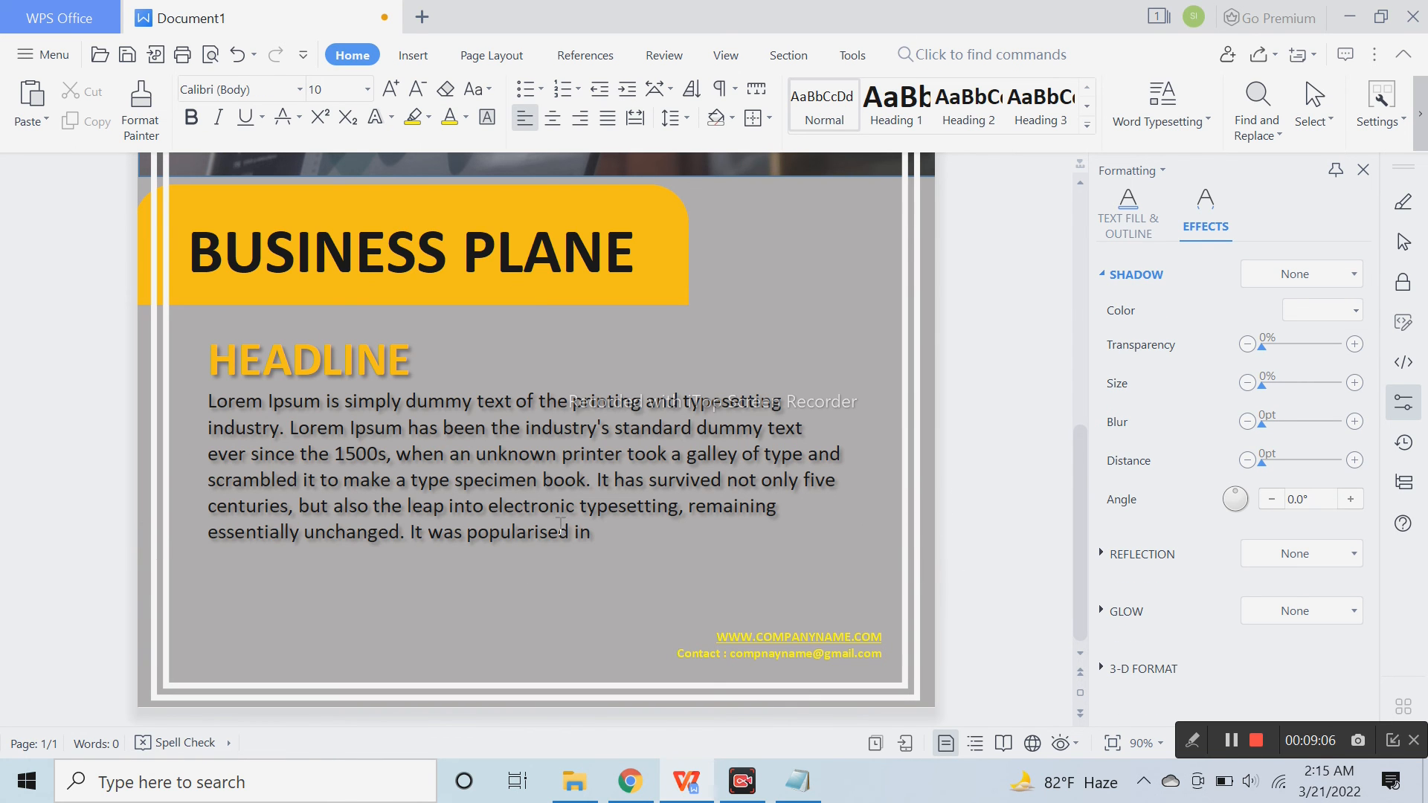
# Cut the Lorem Ipsum paragraph out of the headline text box and shorten the box to fit only the headline
pyautogui.moveTo(602, 533); pyautogui.dragTo(203, 392)
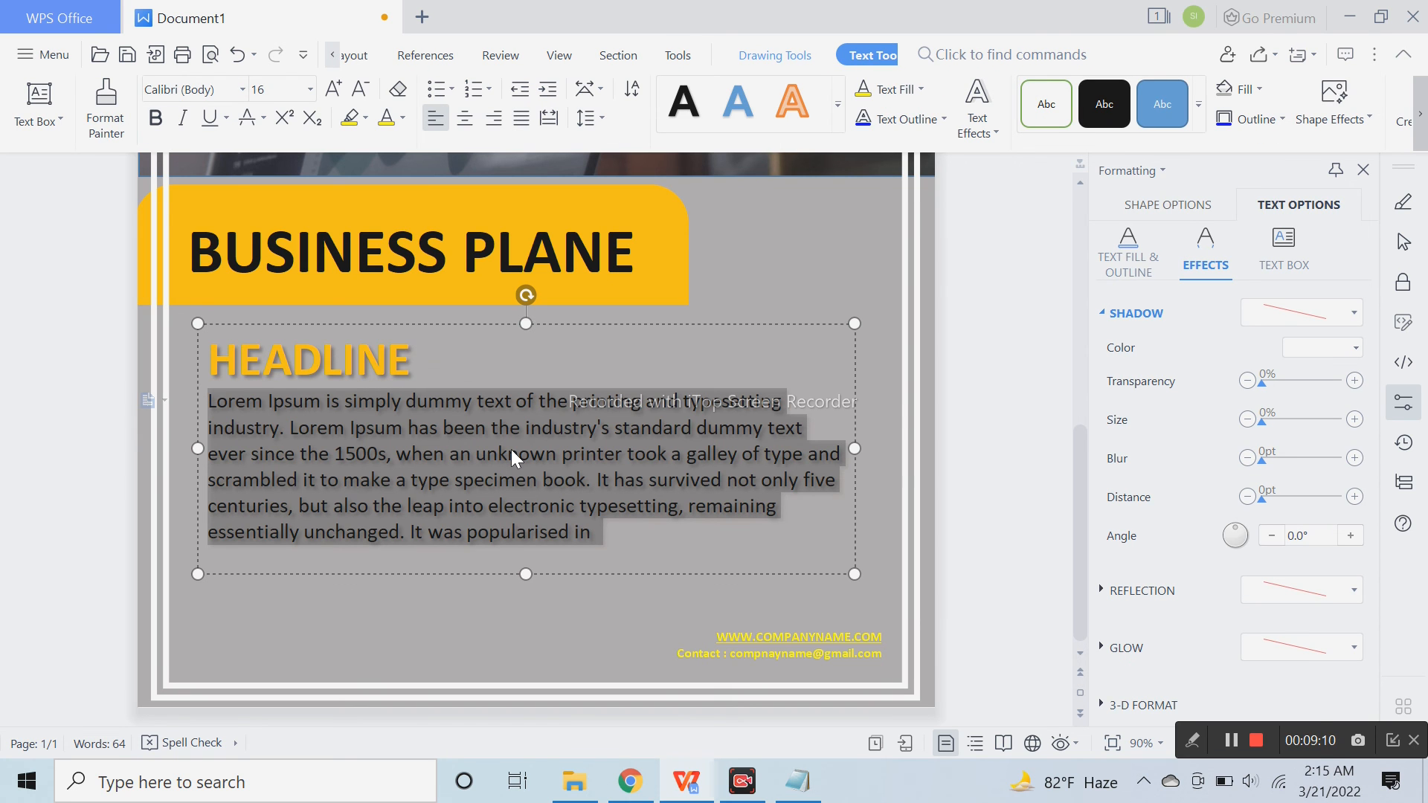
pyautogui.press('Delete')
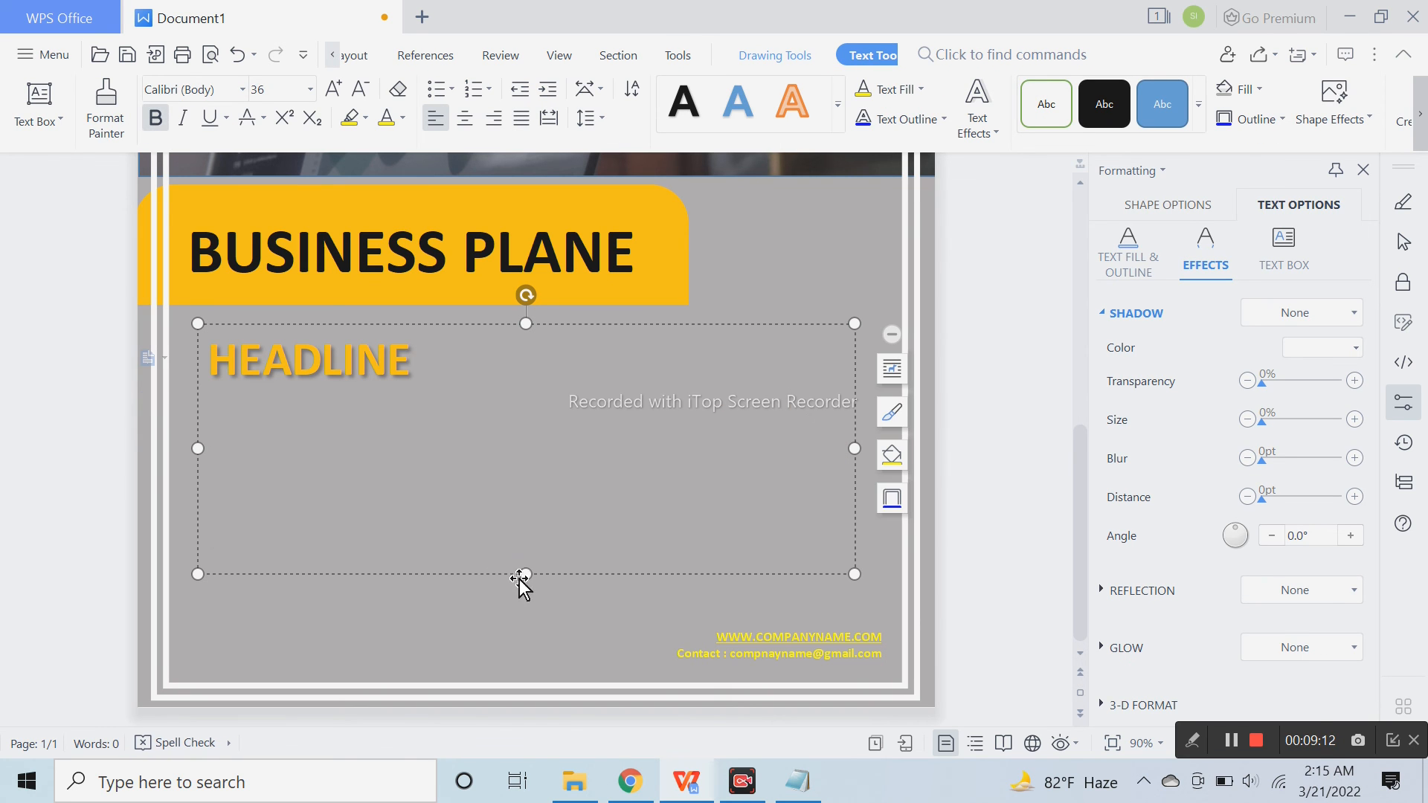
pyautogui.moveTo(525, 574); pyautogui.dragTo(523, 488)
# Place a copy of the headline text box below it, clear its text, and set its text and shape shadows to none
pyautogui.doubleClick(543, 464)
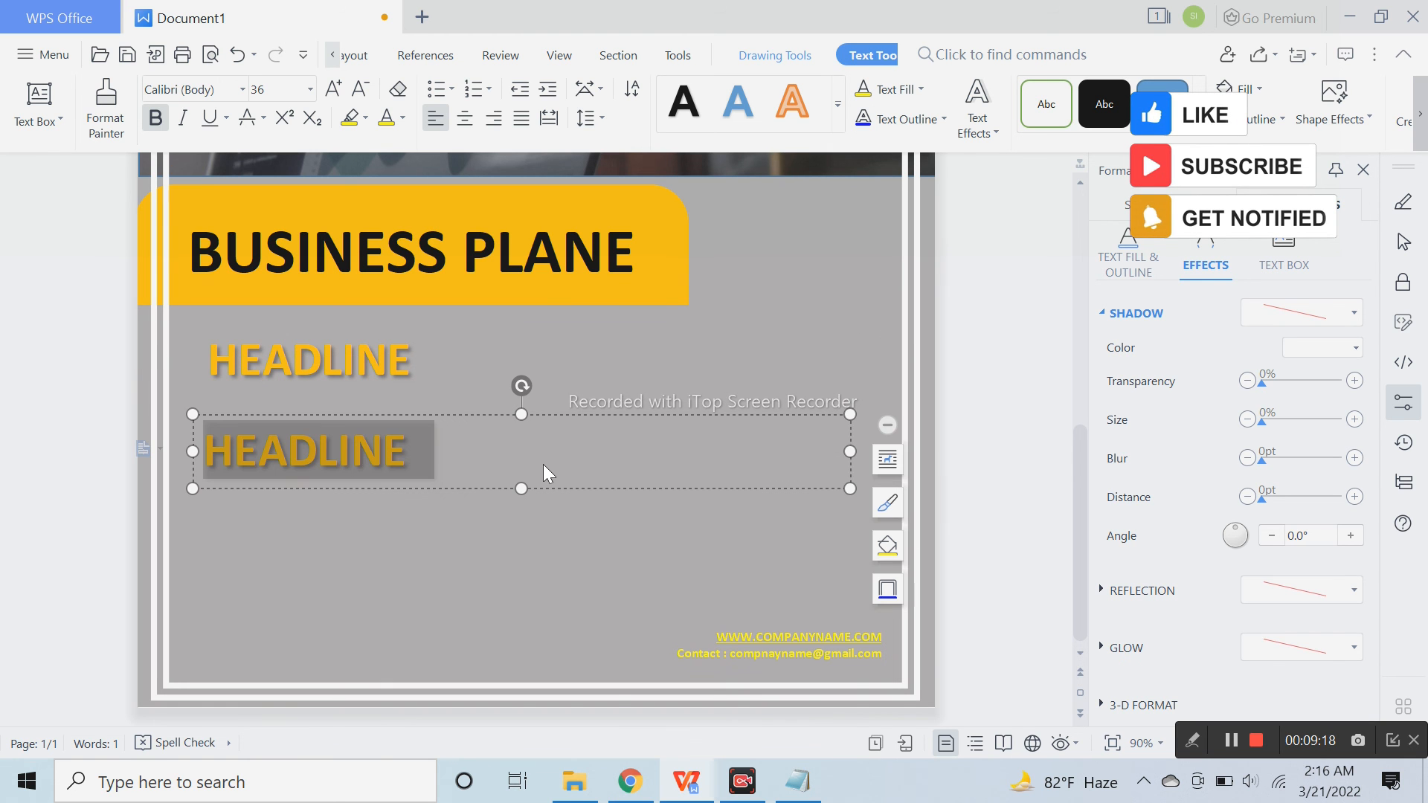
pyautogui.press('Delete')
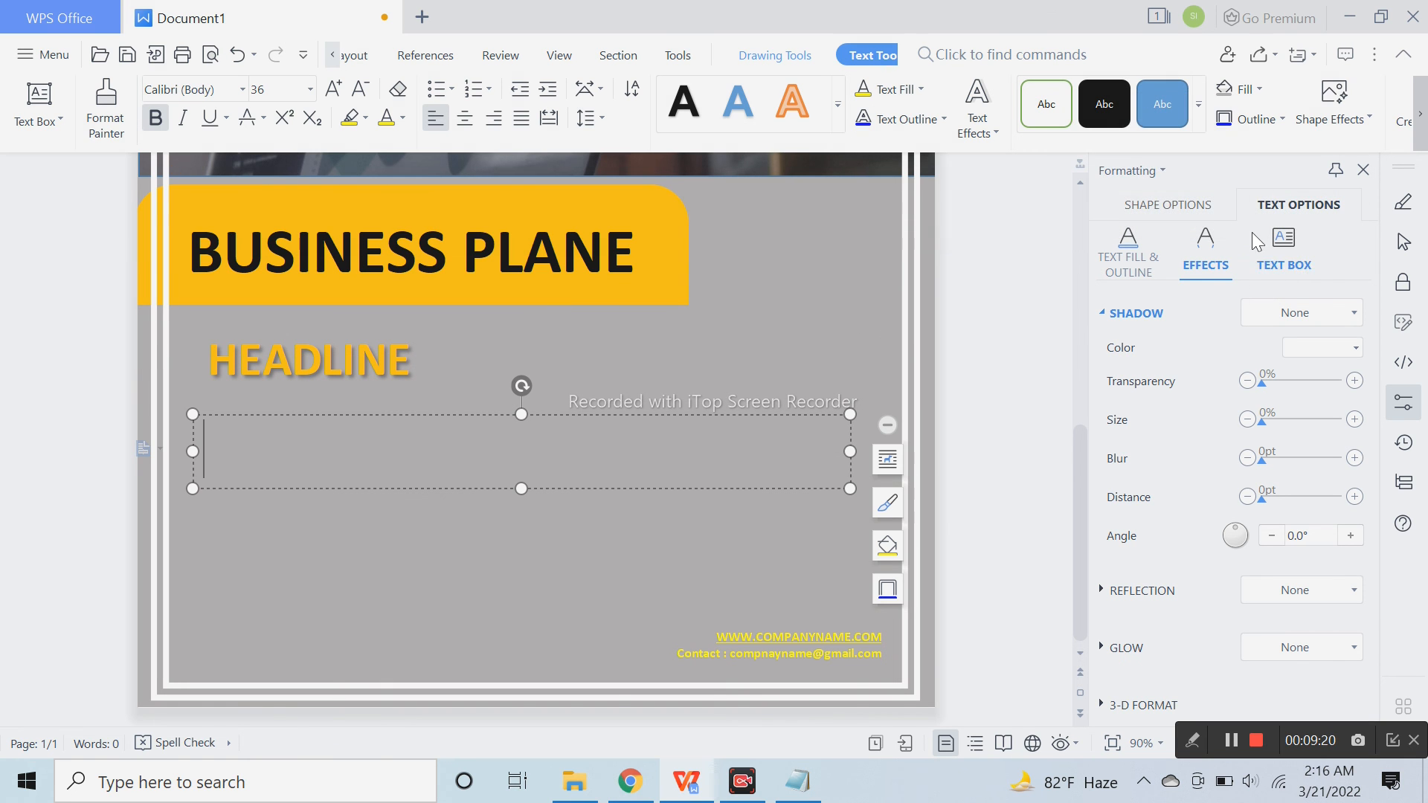
pyautogui.click(1298, 313)
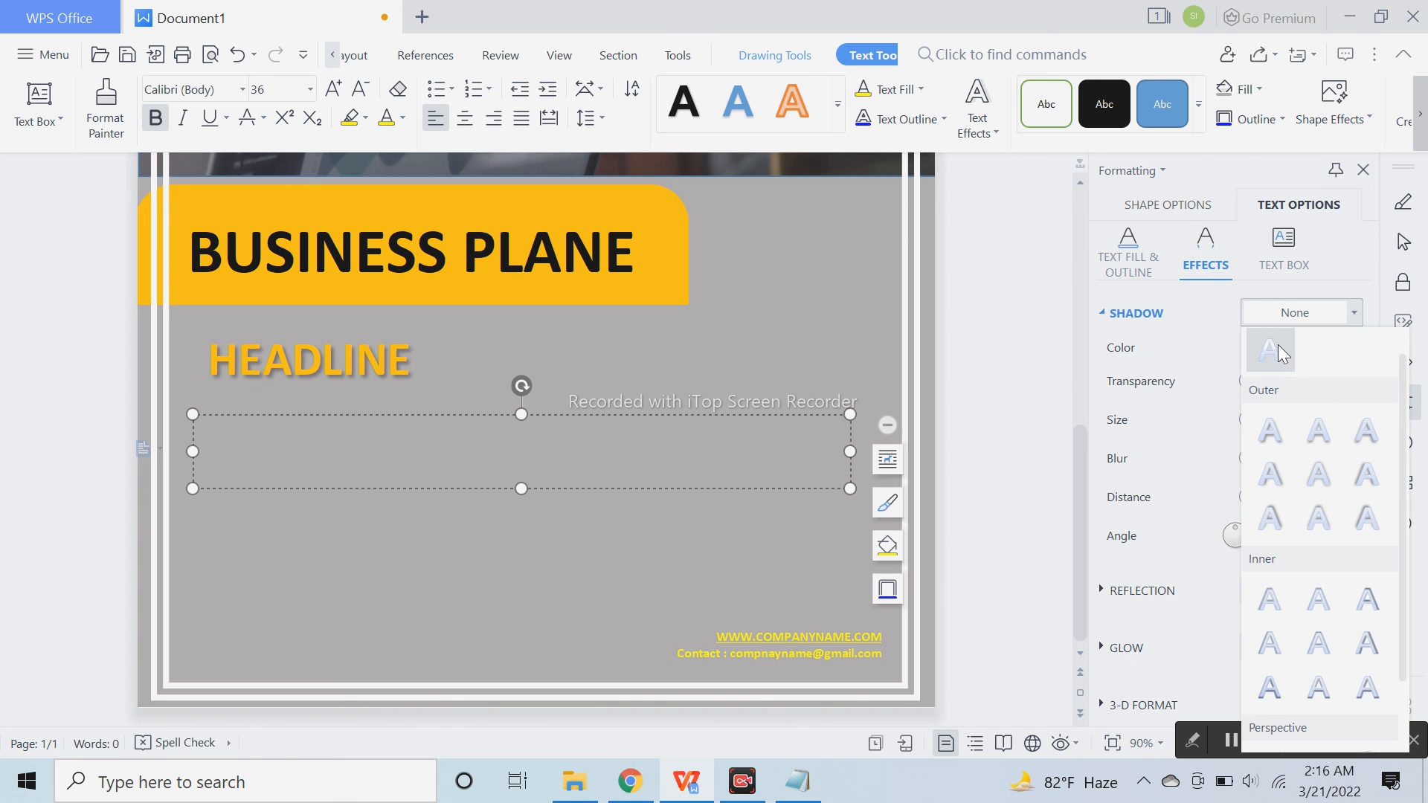
pyautogui.click(1278, 345)
pyautogui.click(1180, 201)
pyautogui.click(1295, 312)
pyautogui.click(1214, 256)
pyautogui.click(1298, 313)
pyautogui.click(1279, 348)
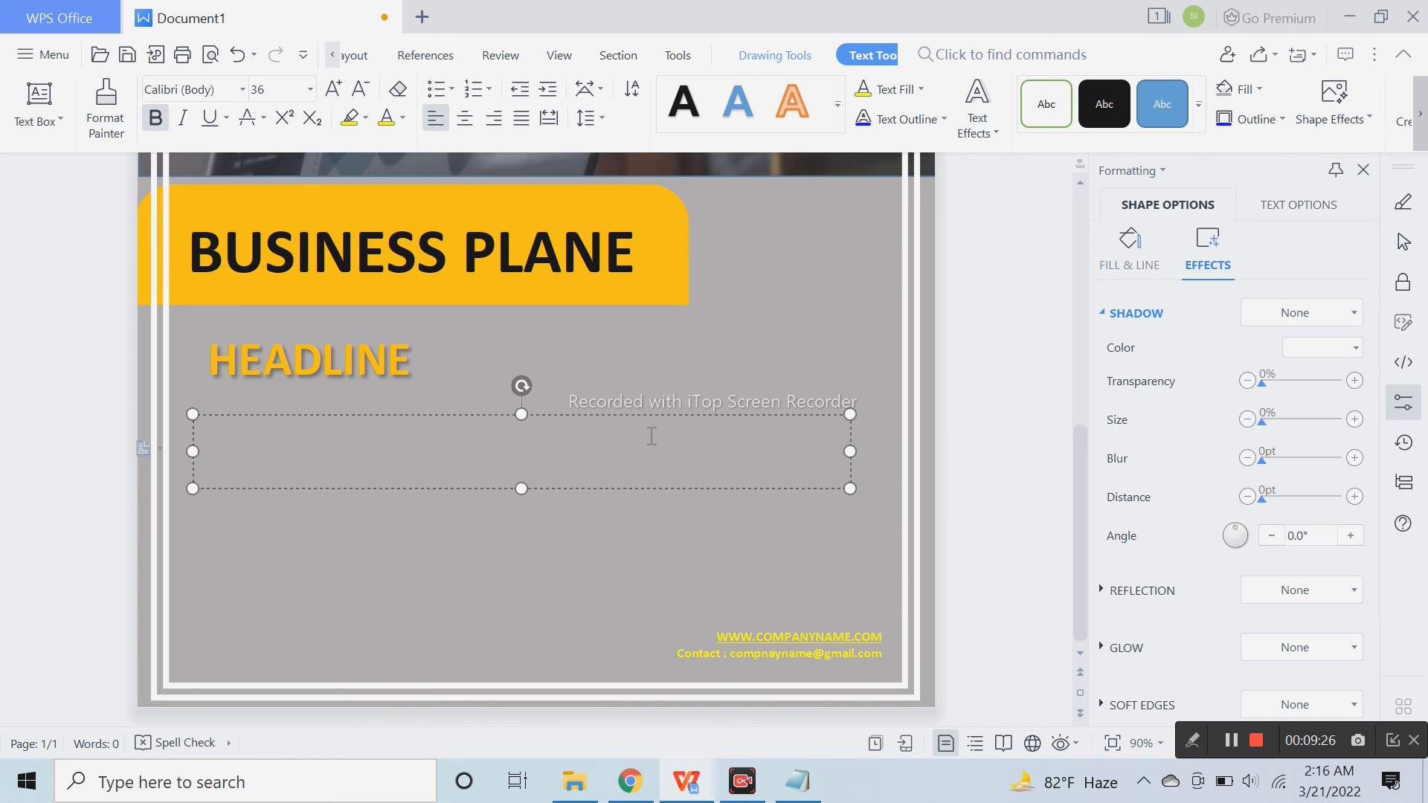
# Paste the Lorem Ipsum paragraph into the empty text box and extend the box downward to fit all its lines
pyautogui.hotkey('ctrl', 'v')
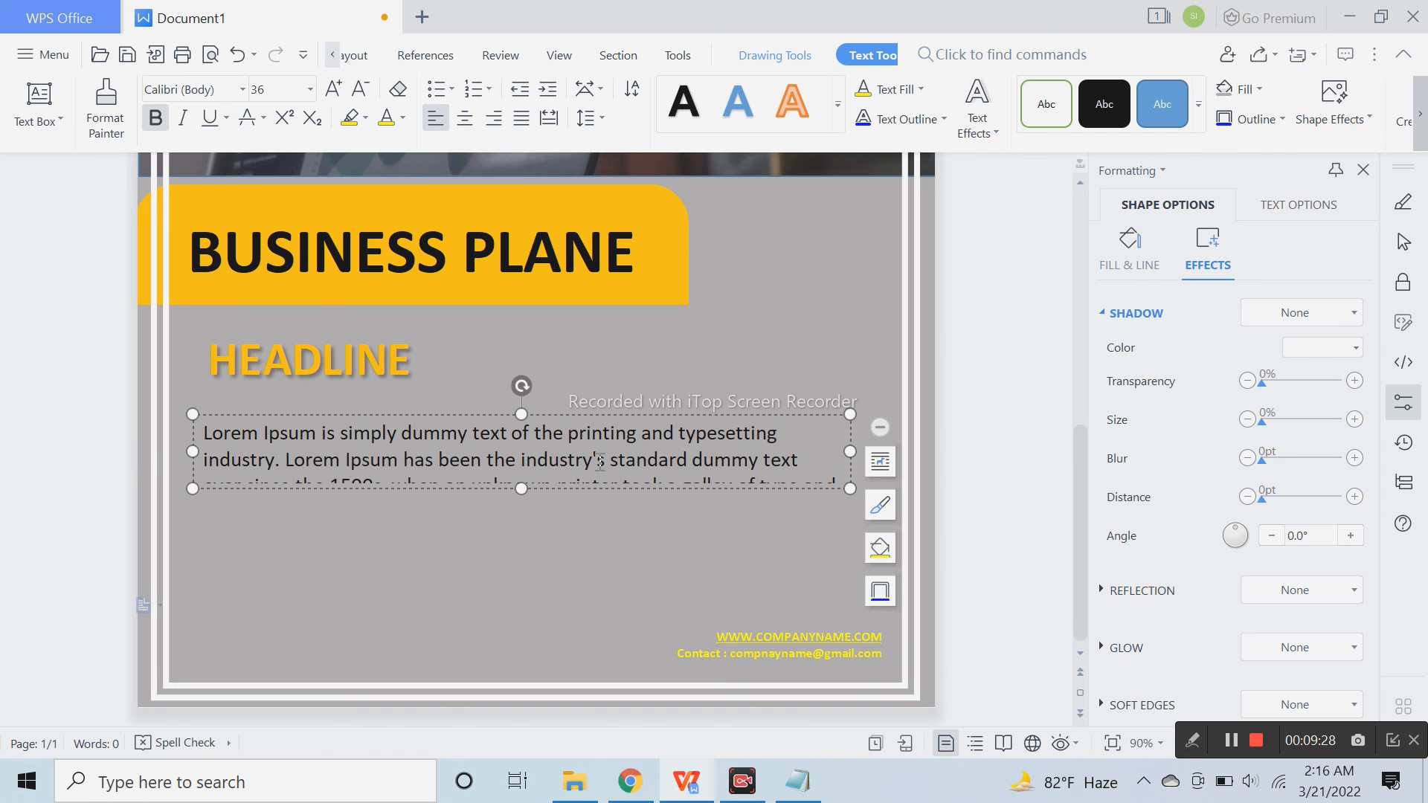
pyautogui.click(518, 495)
pyautogui.click(607, 487)
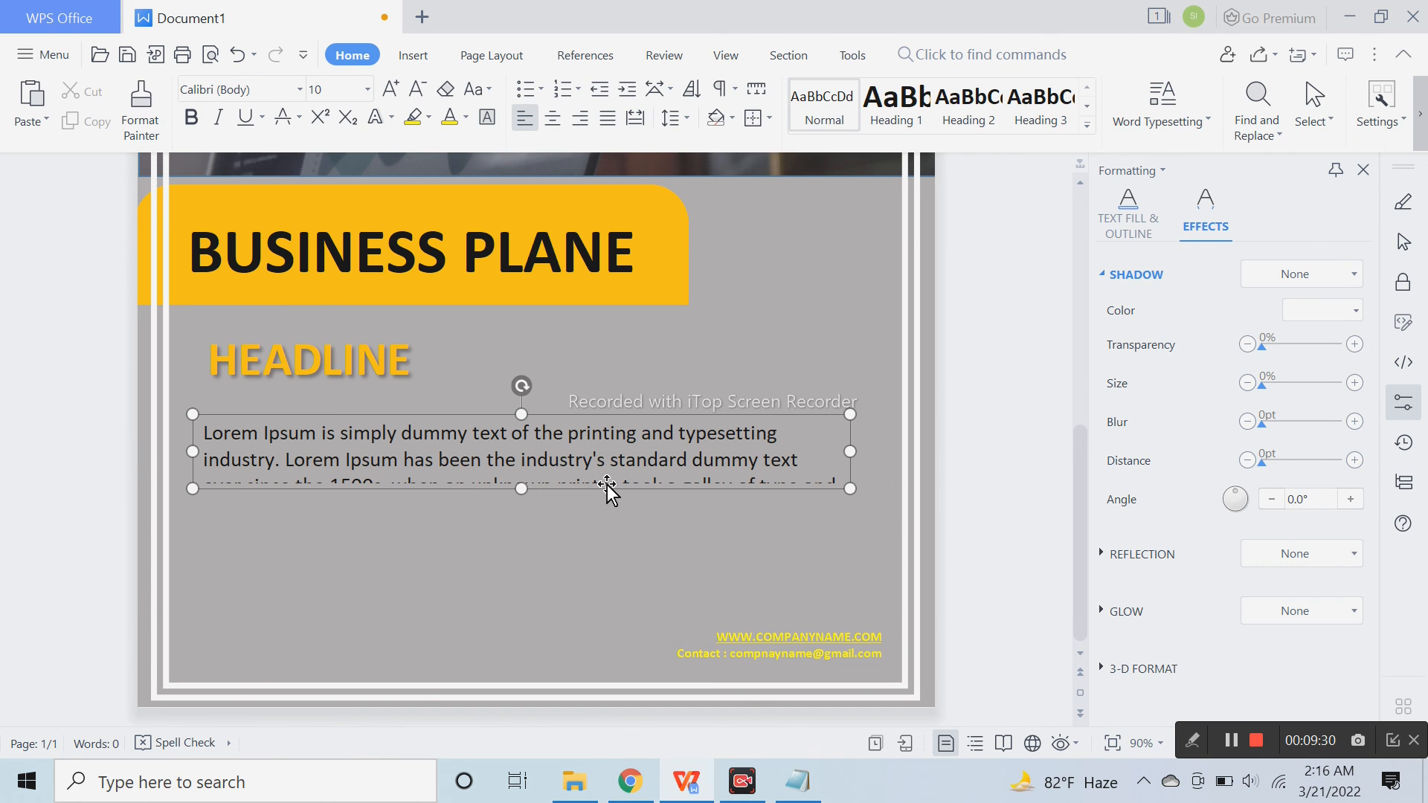
pyautogui.moveTo(519, 489); pyautogui.dragTo(520, 608)
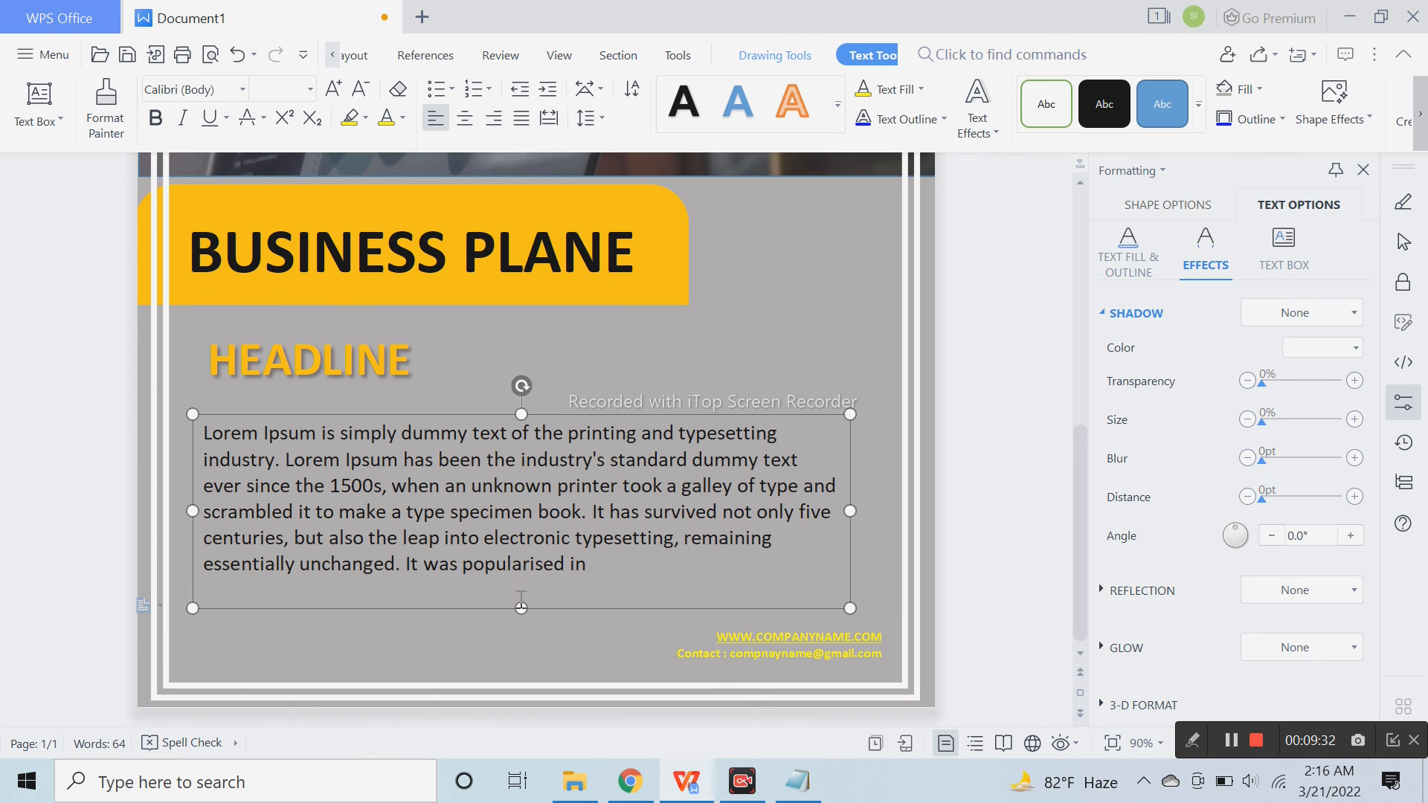
# Justify the paragraph and move its text box up to sit directly beneath the headline
pyautogui.hotkey('ctrl', 'a')
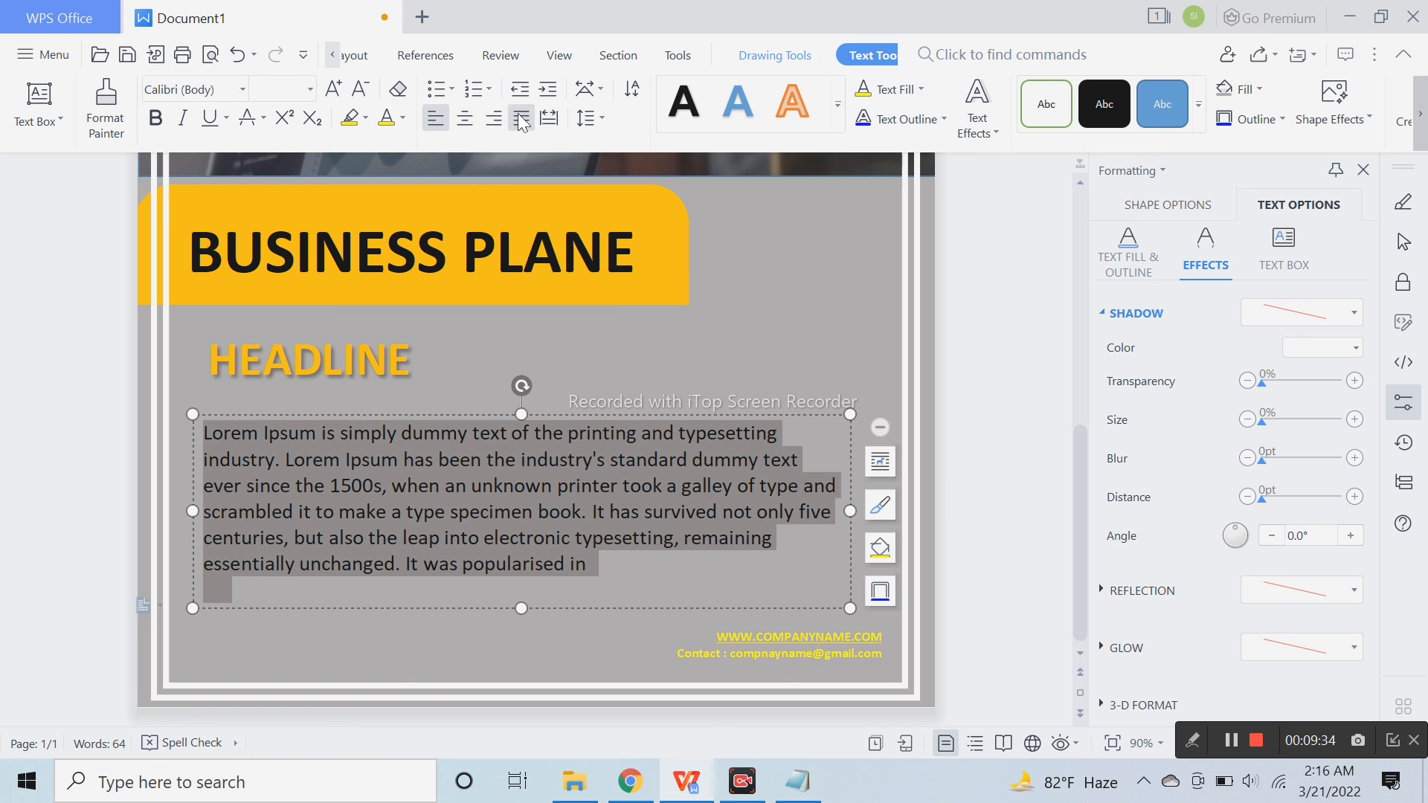
pyautogui.click(521, 117)
pyautogui.moveTo(563, 418); pyautogui.dragTo(586, 381)
pyautogui.click(1027, 380)
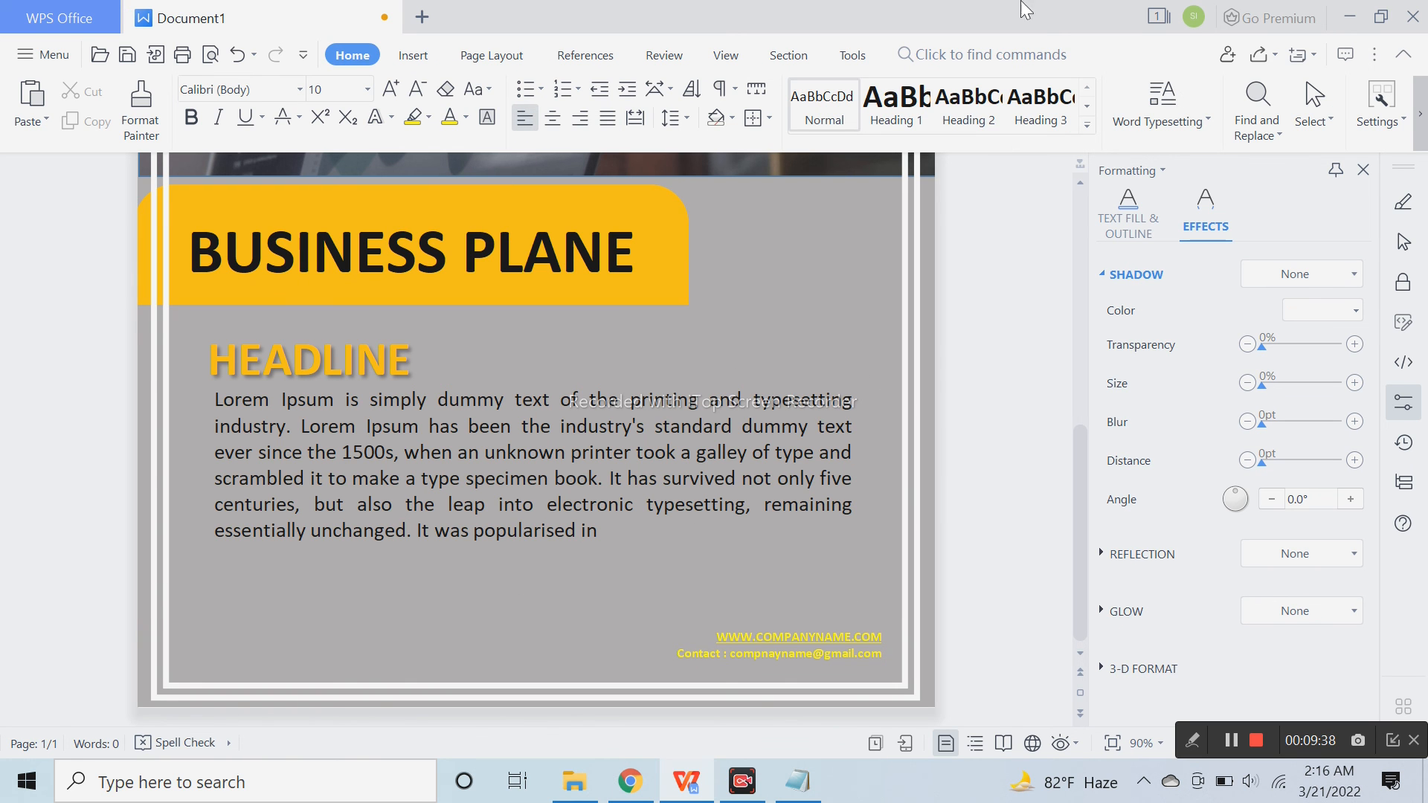
# Nudge the paragraph text box slightly left and down so its text lines up with the headline's left edge
pyautogui.click(424, 478)
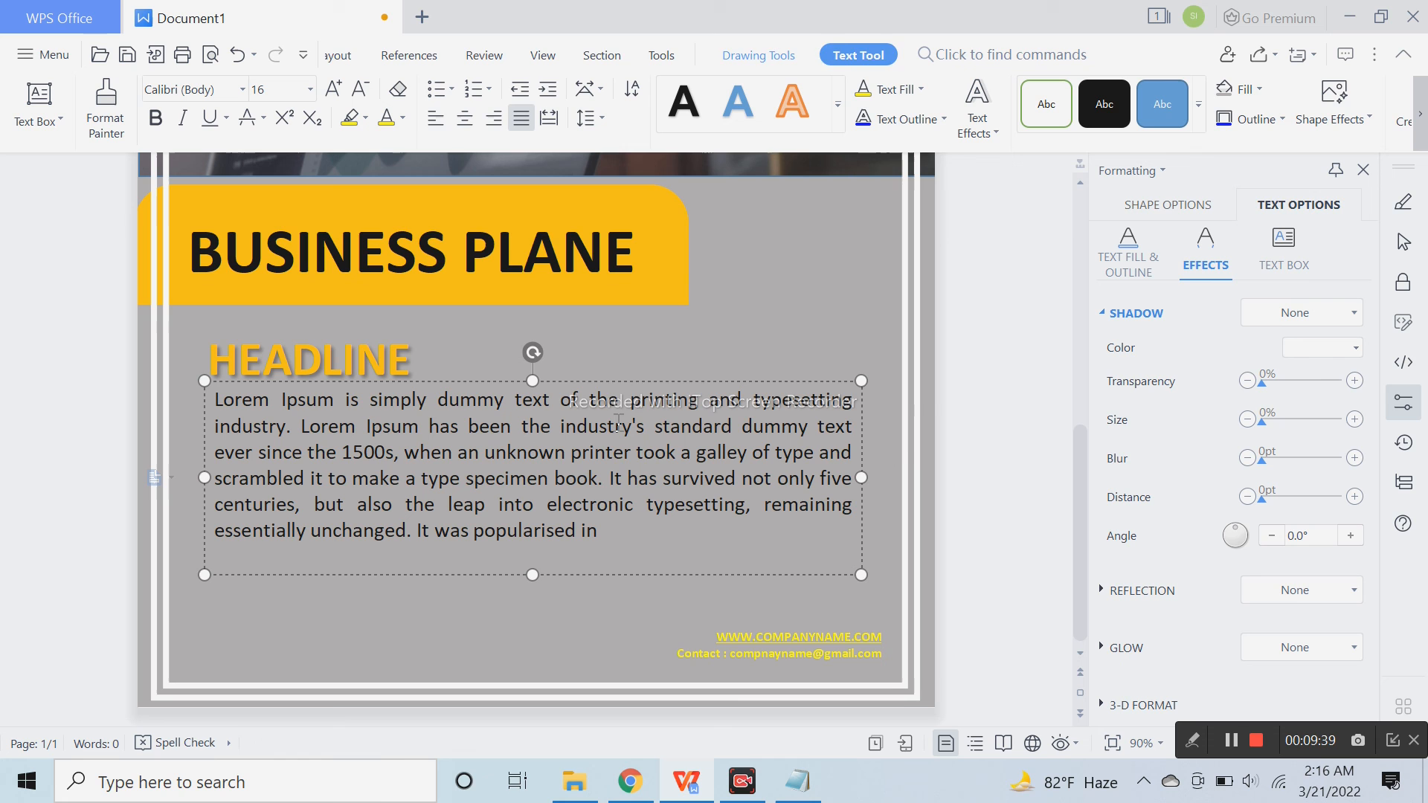
pyautogui.click(643, 381)
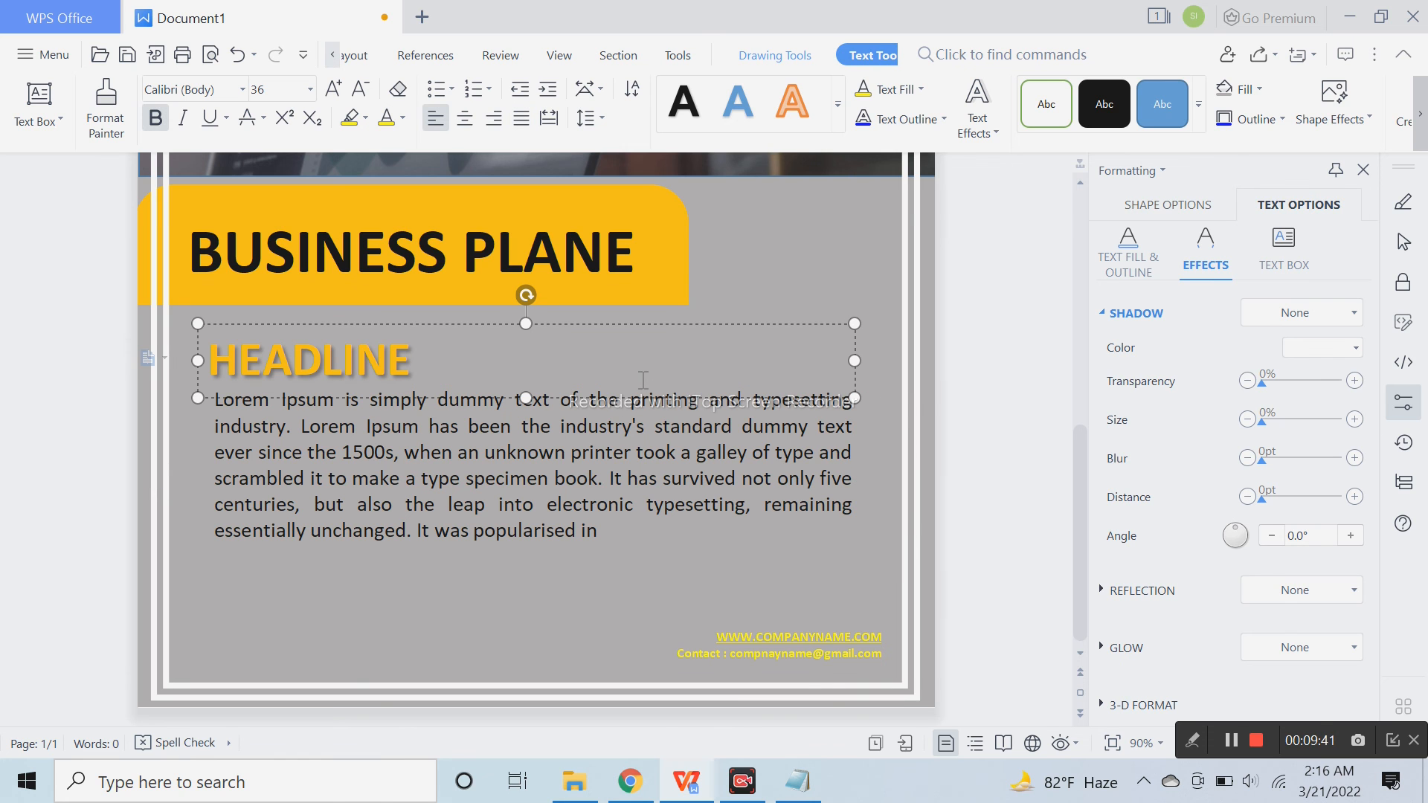
pyautogui.click(654, 427)
pyautogui.click(644, 383)
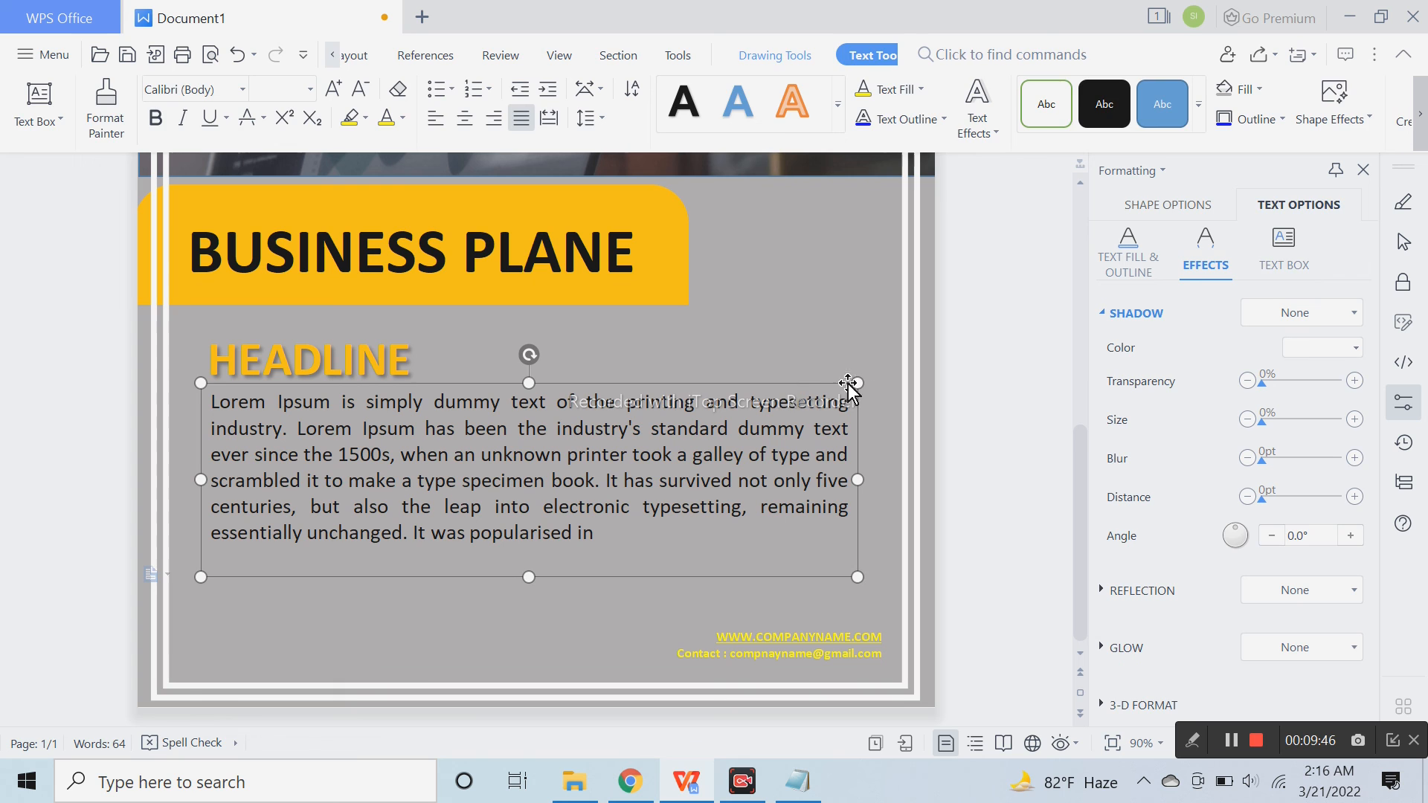
pyautogui.click(971, 377)
# Group the headline and paragraph text boxes, and check the group's fill and line settings
pyautogui.click(328, 360)
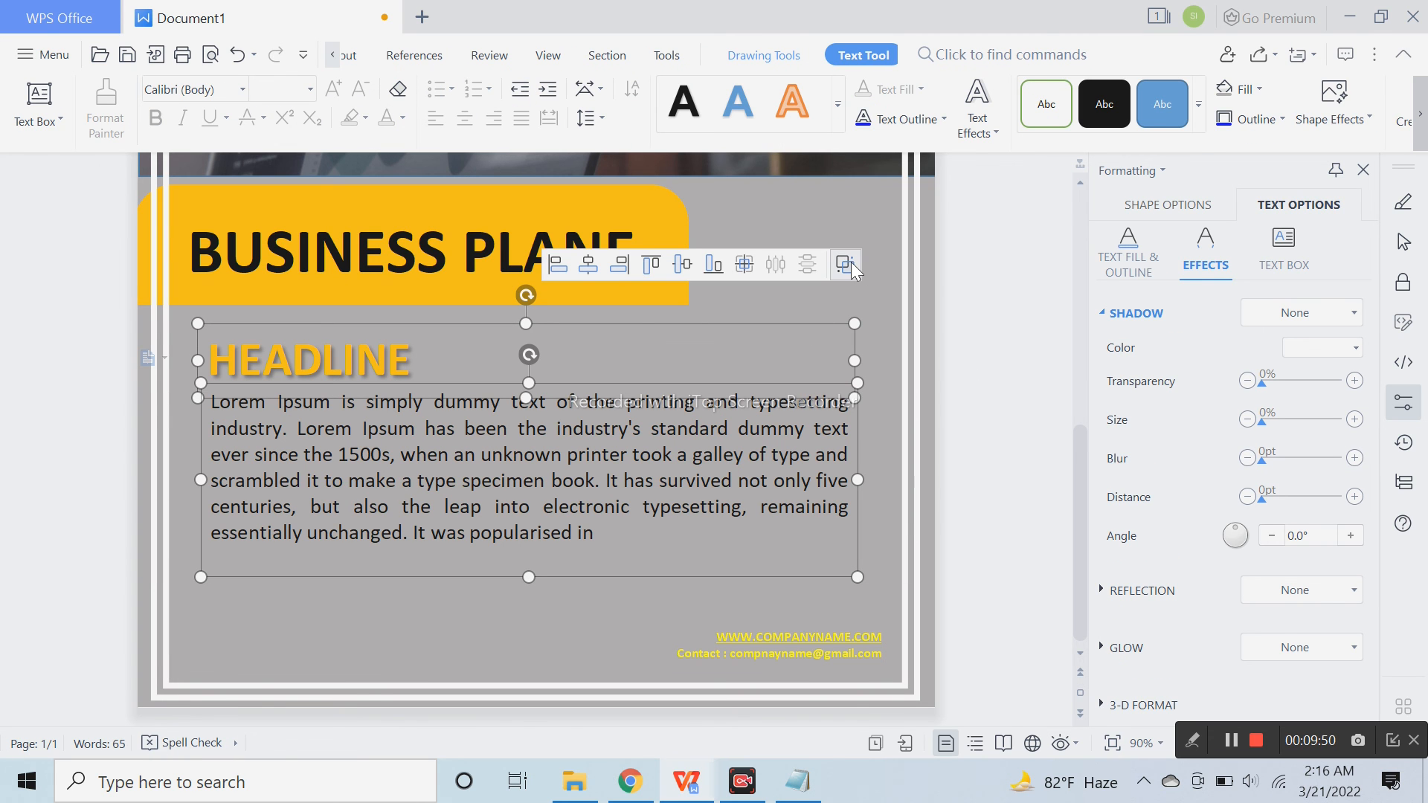
pyautogui.click(848, 265)
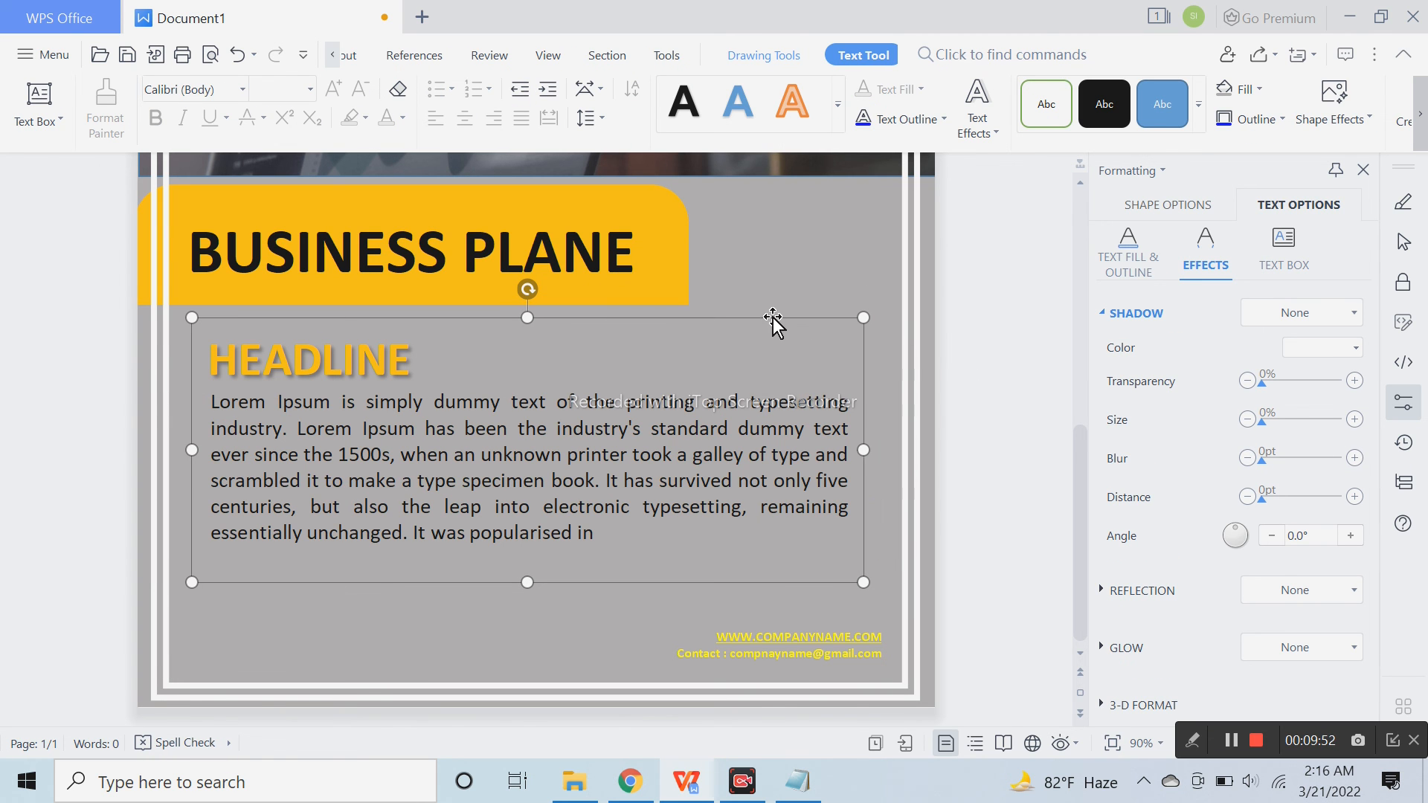
pyautogui.click(1143, 212)
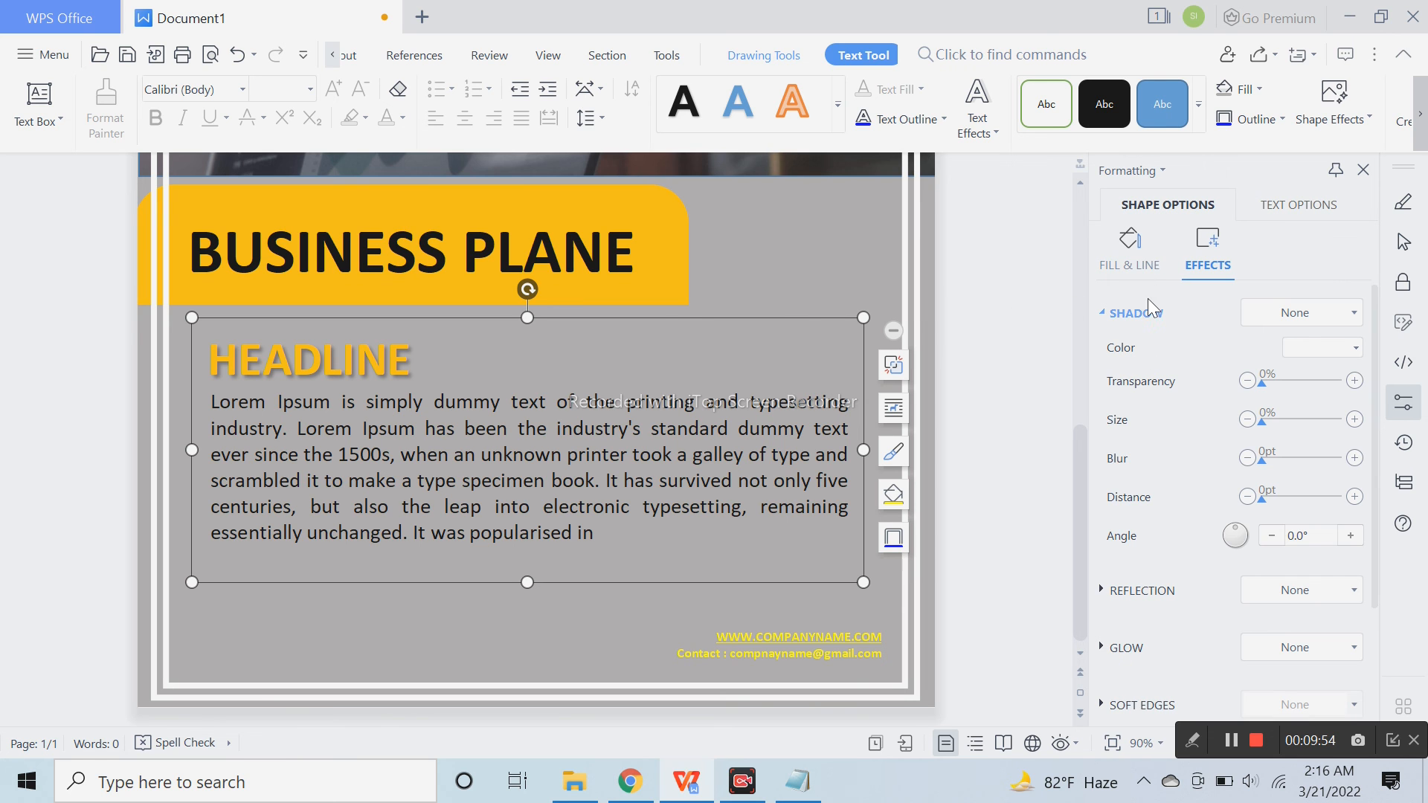
pyautogui.click(1146, 286)
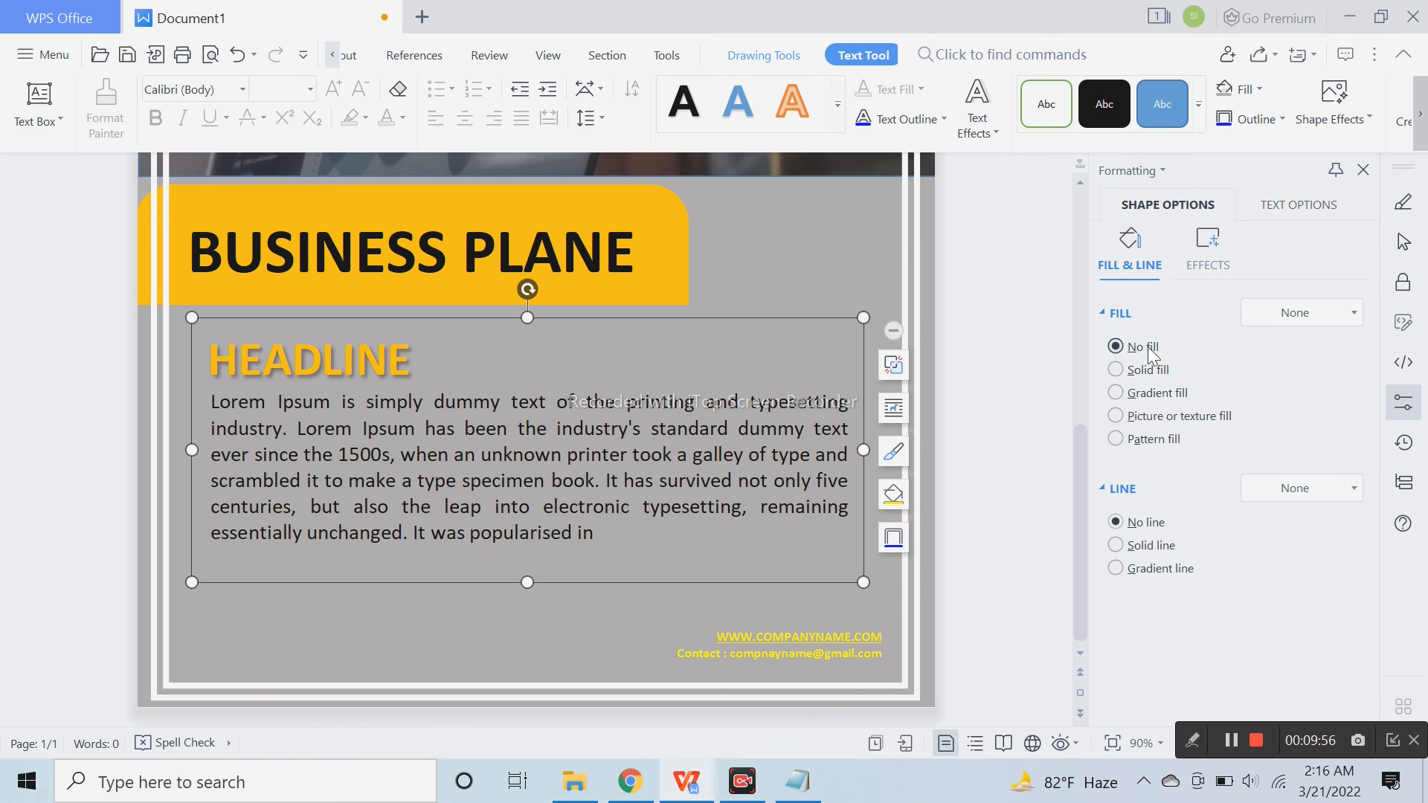
pyautogui.click(856, 255)
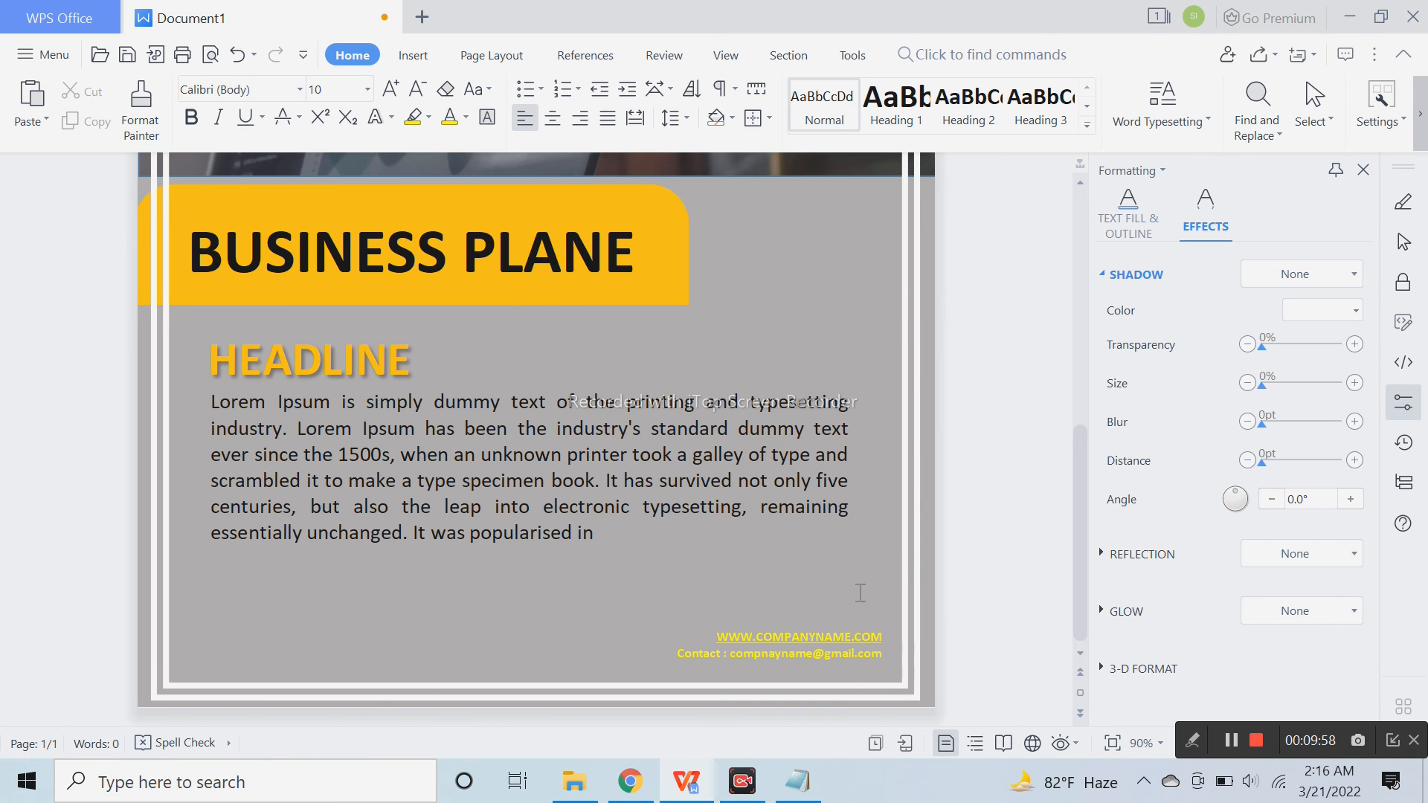
# Review the whole cover page from the picture down to the contact details, checking how the elements overlap the border
pyautogui.keyDown('ctrl'); pyautogui.scroll(-3, 856, 578); pyautogui.keyUp('ctrl')
pyautogui.scroll(-3, 854, 548)
pyautogui.scroll(1, 878, 446)
pyautogui.scroll(1, 887, 484)
pyautogui.scroll(-1, 896, 498)
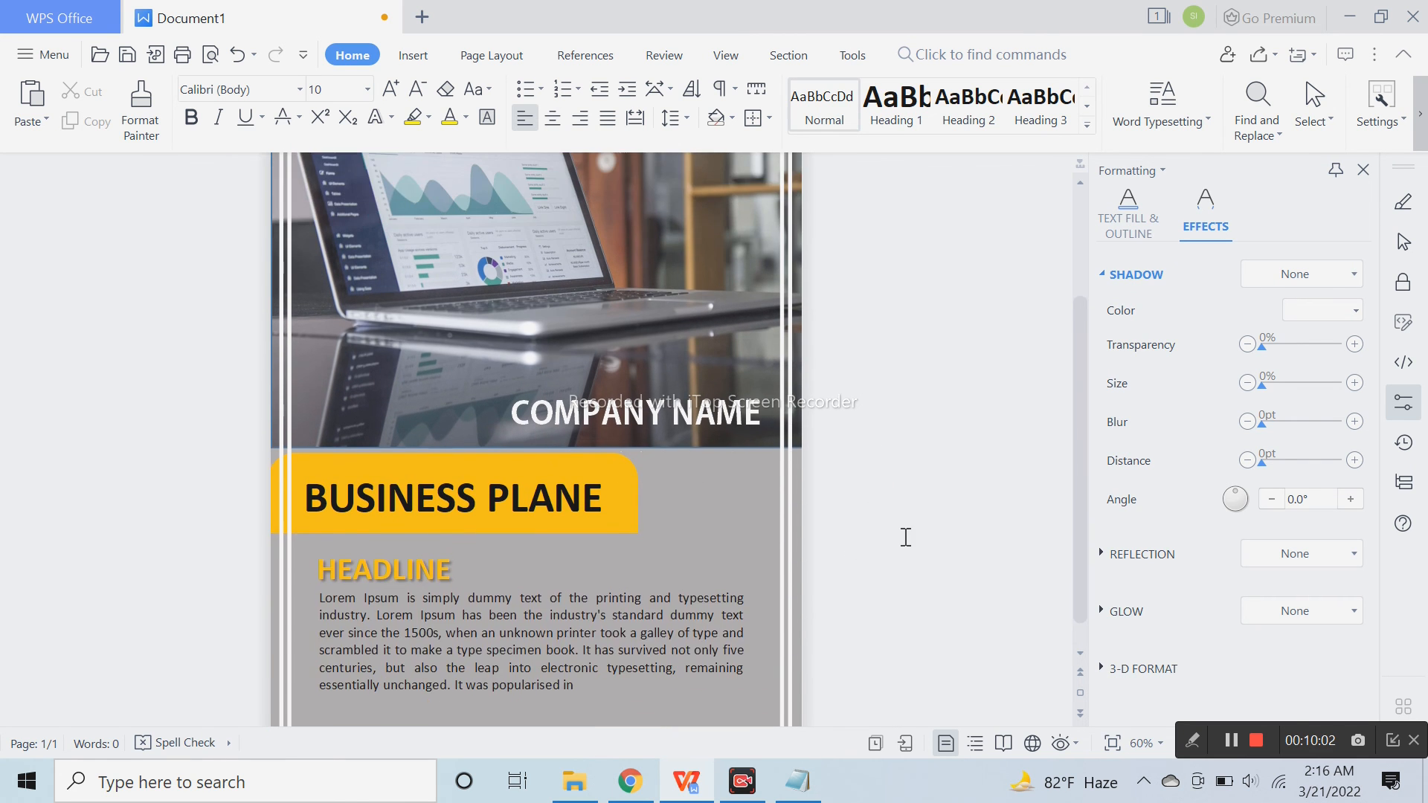
pyautogui.scroll(-2, 905, 536)
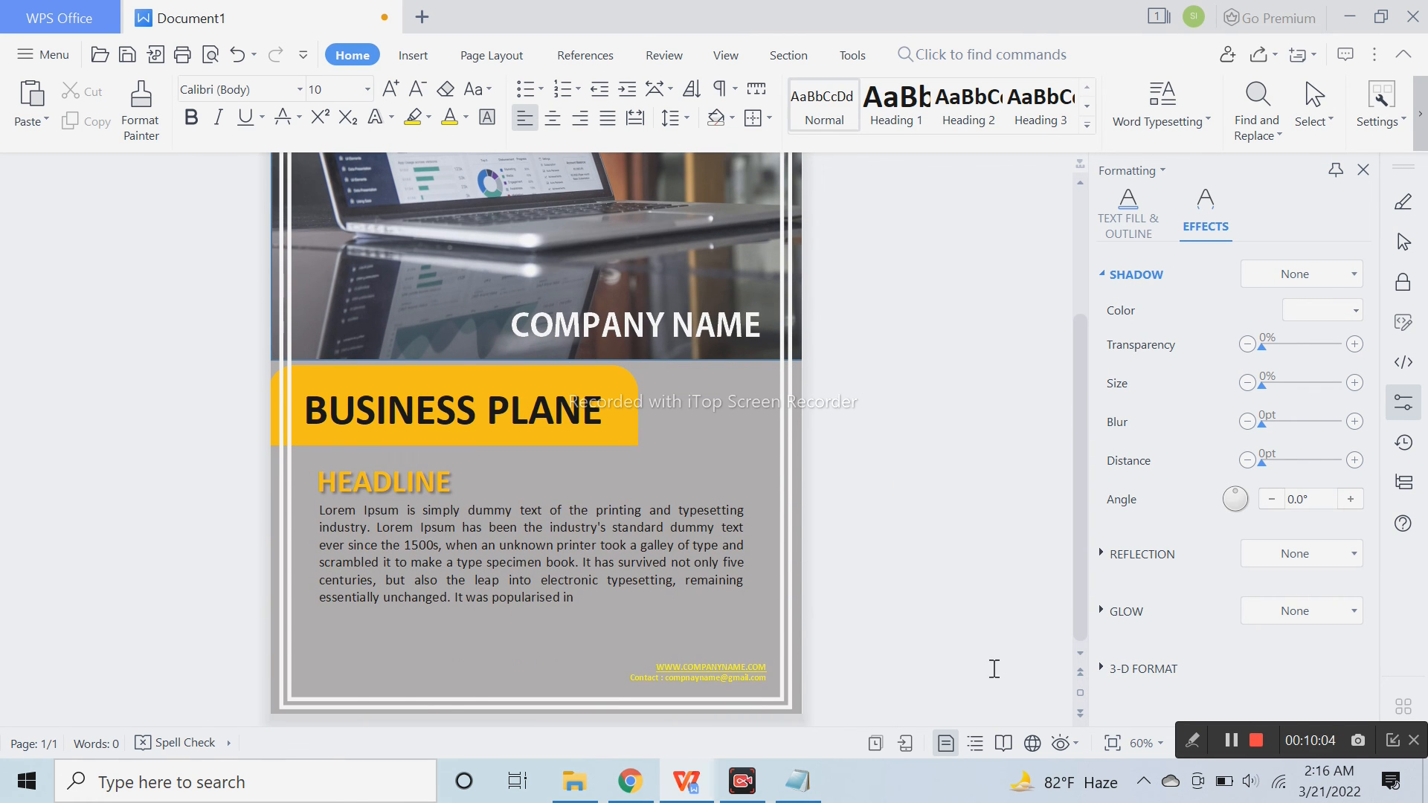
pyautogui.scroll(3, 922, 643)
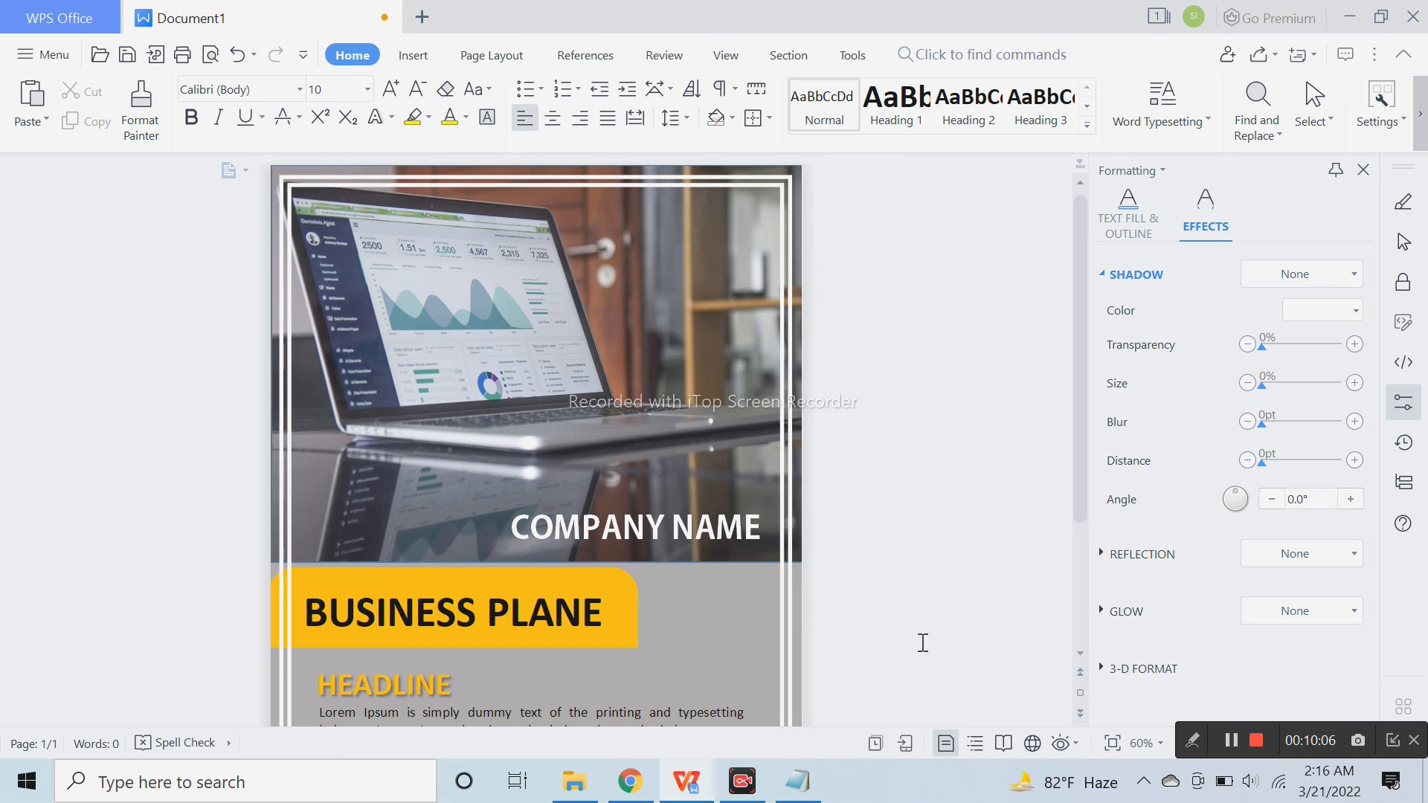
pyautogui.scroll(-3, 923, 643)
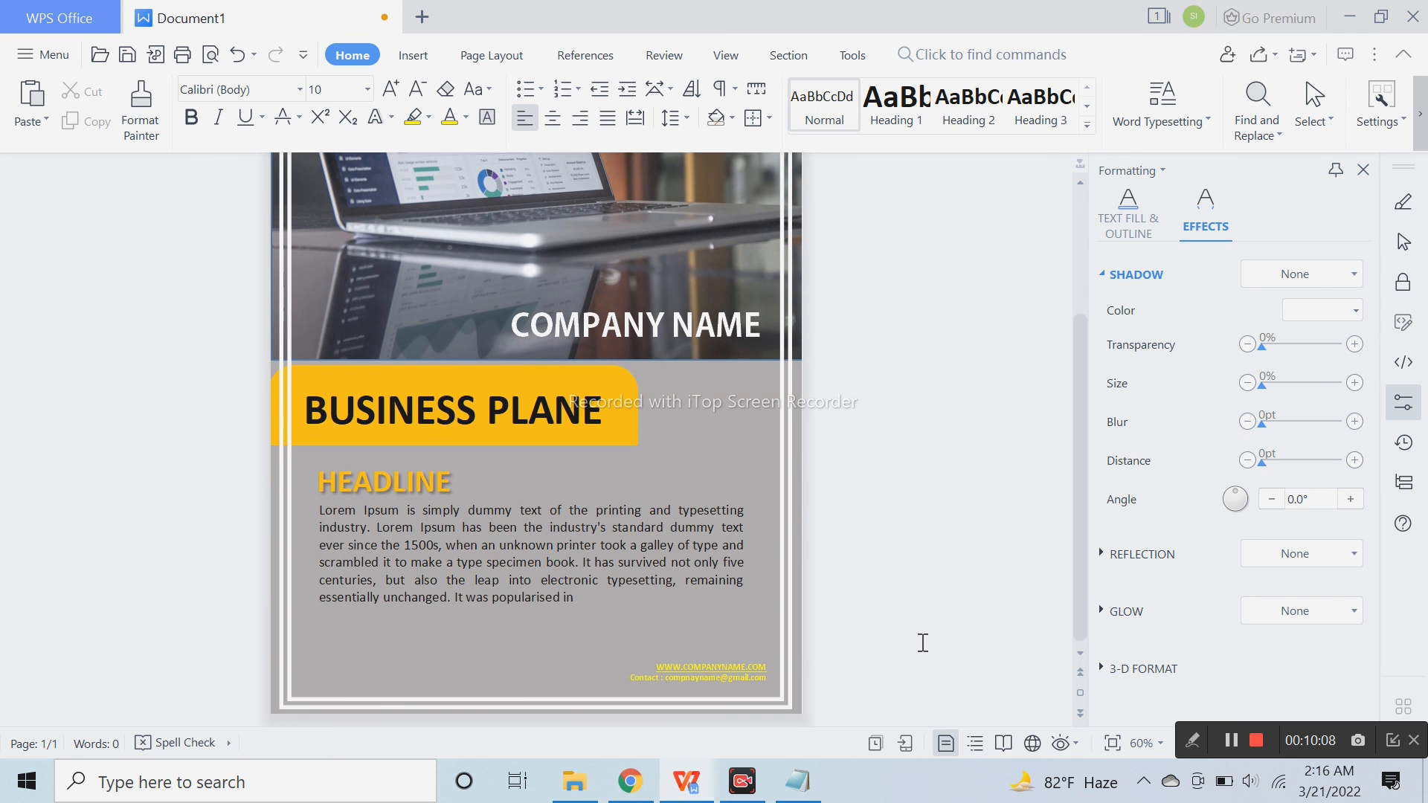
# Bring the orange BUSINESS PLANE banner forward so it covers the white border lines, and check the full page
pyautogui.click(585, 433)
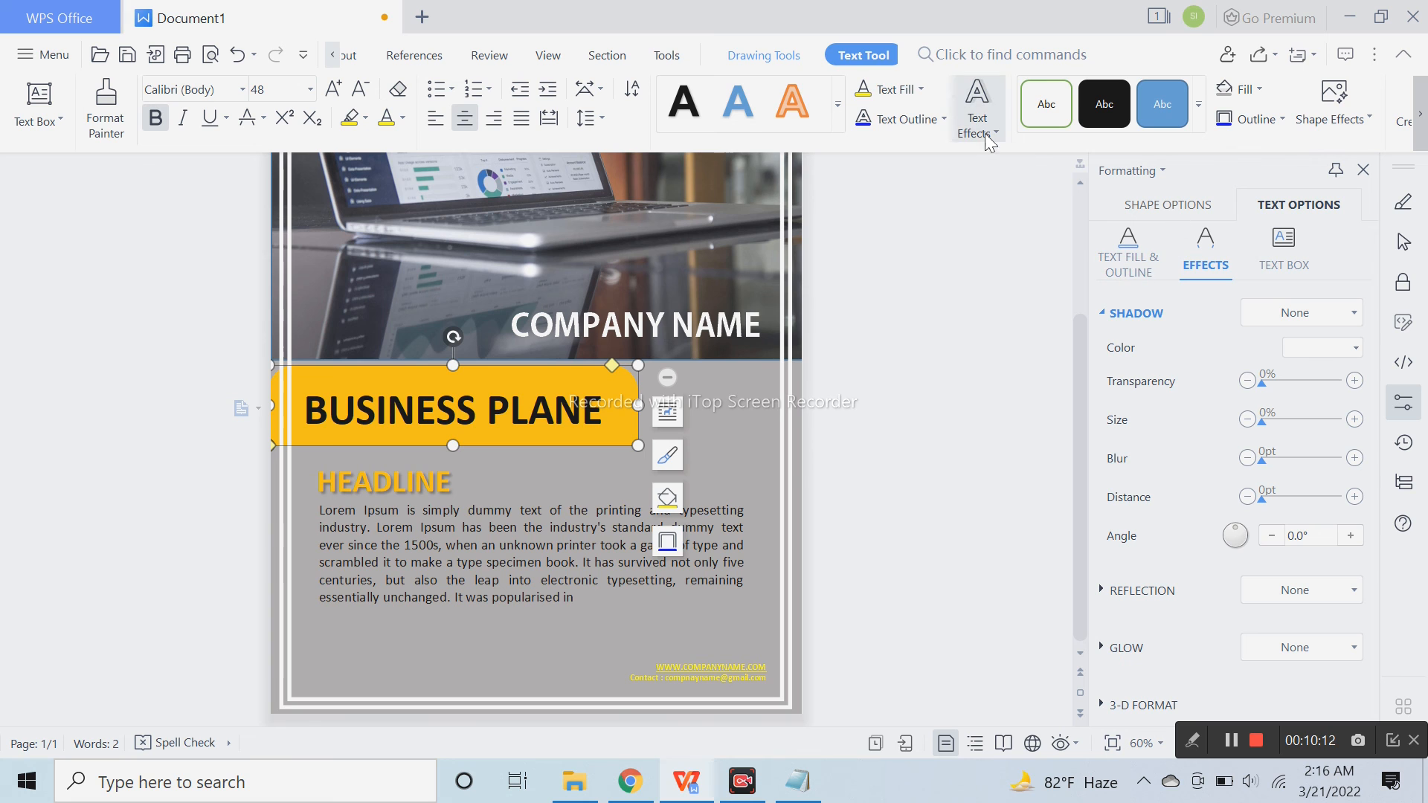
pyautogui.click(768, 59)
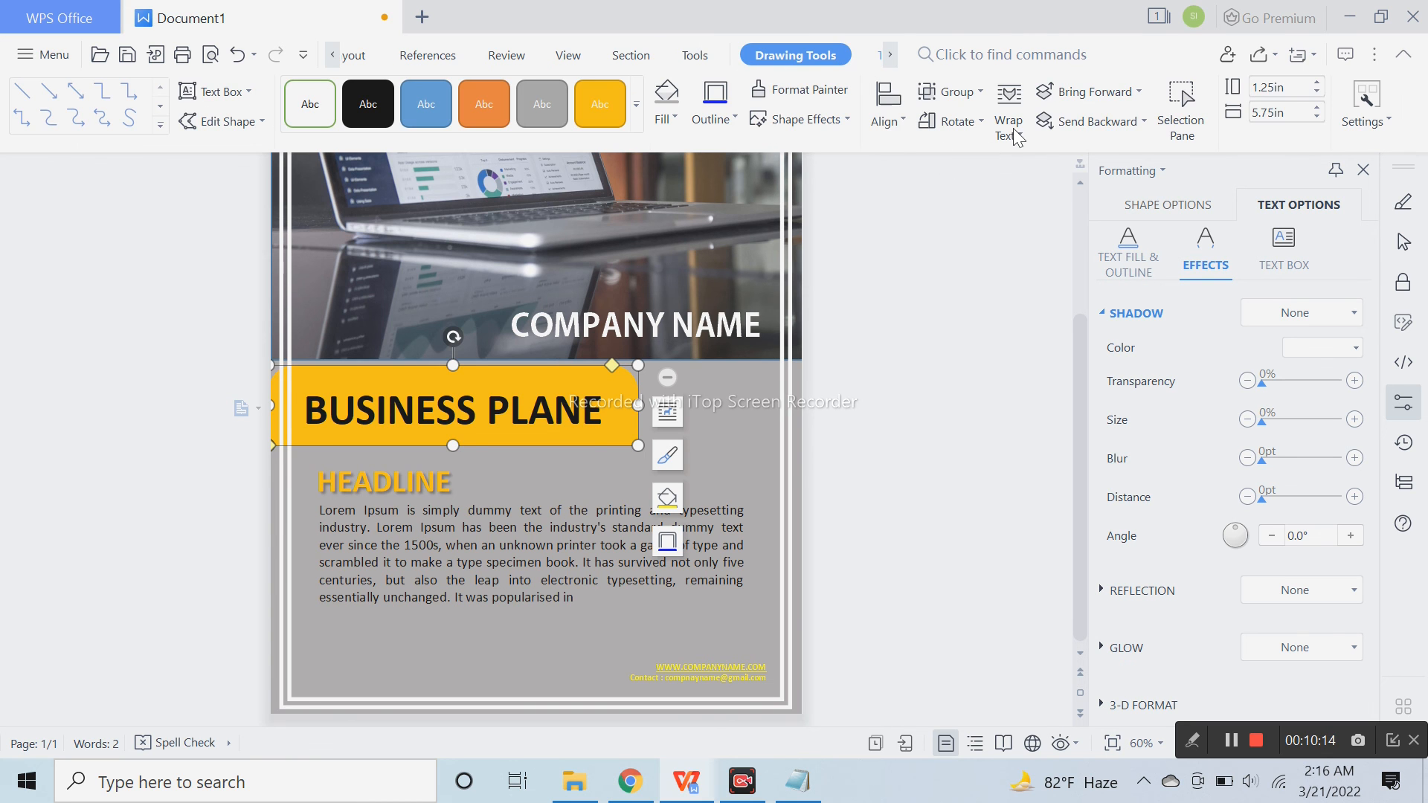
pyautogui.click(1095, 97)
pyautogui.click(985, 376)
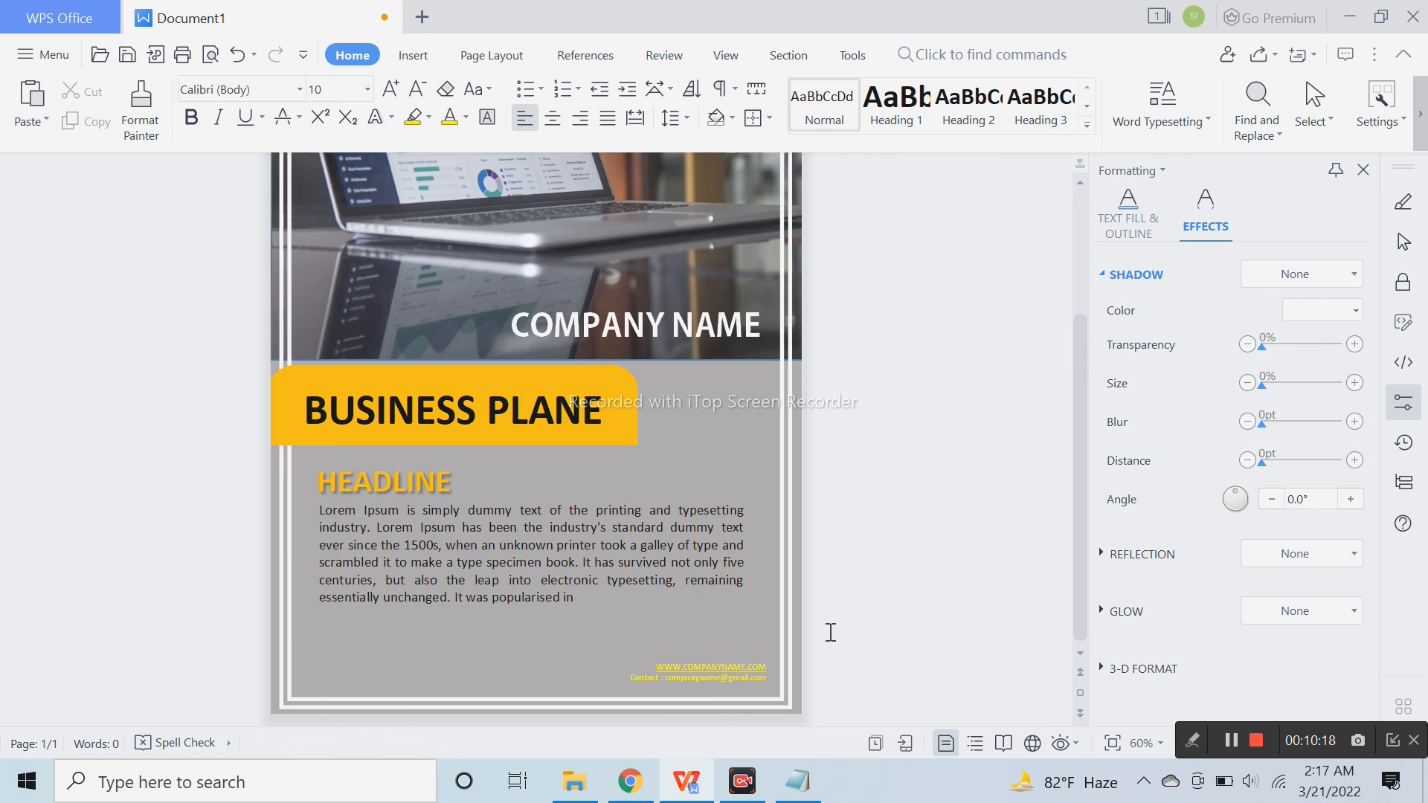
pyautogui.scroll(-1, 837, 628)
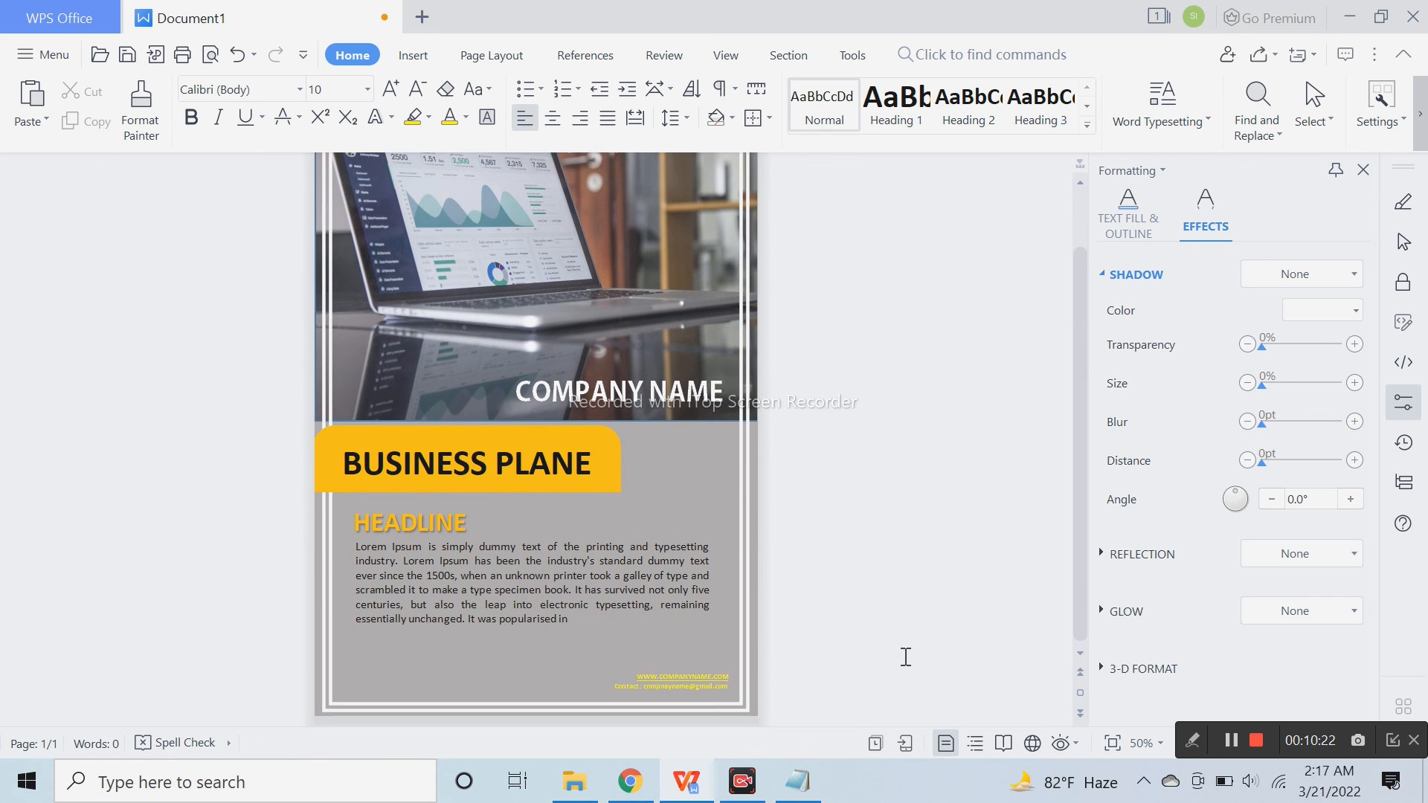
pyautogui.scroll(-1, 881, 661)
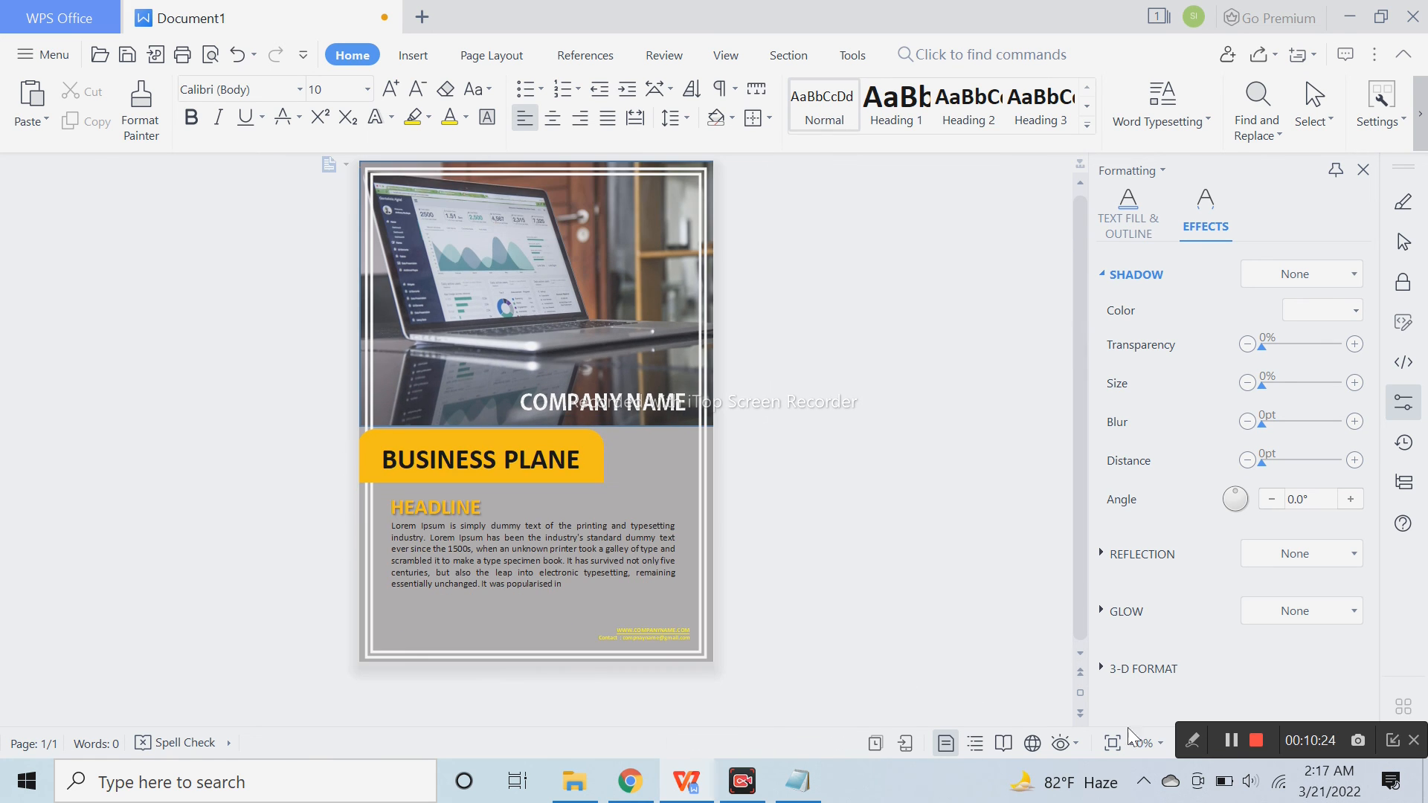